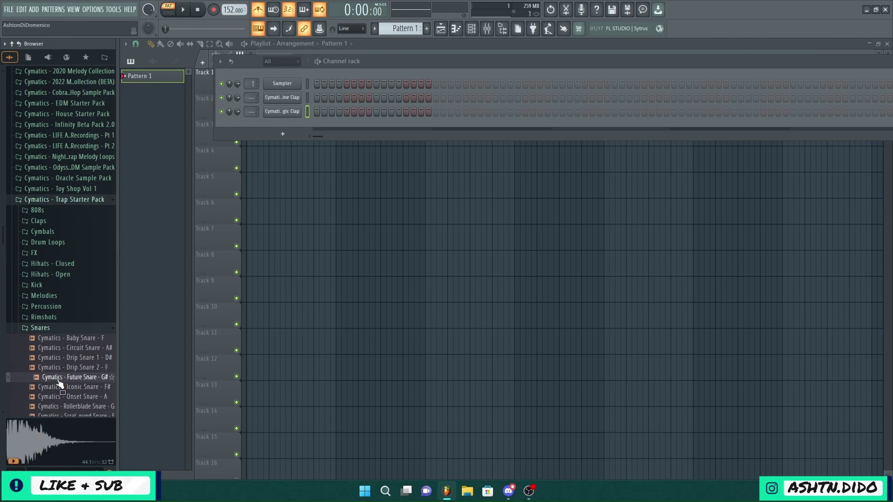
Step: Audition snare samples in the Trap Starter Pack and add Rollerblade Snare - G as a new channel below the claps
{"action": "left_click", "coordinate": [58, 387]}
{"action": "left_click", "coordinate": [59, 397]}
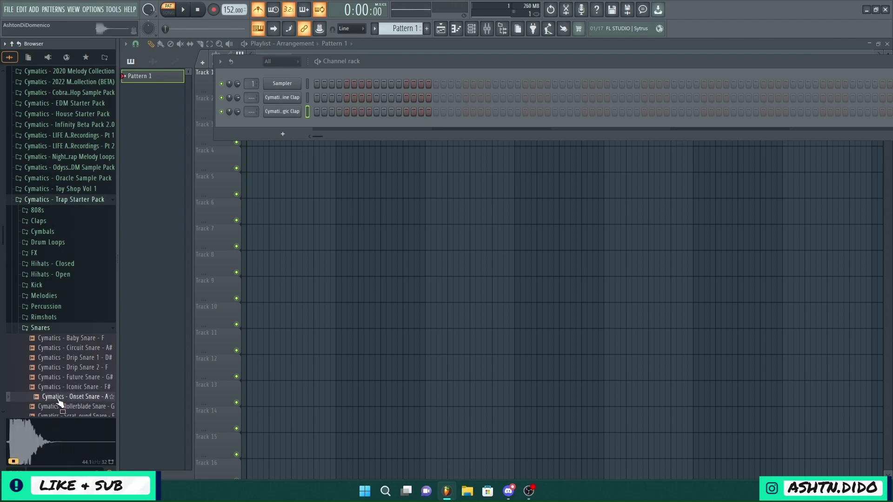
{"action": "left_click", "coordinate": [59, 408]}
{"action": "left_click_drag", "start_coordinate": [60, 408], "coordinate": [282, 121]}
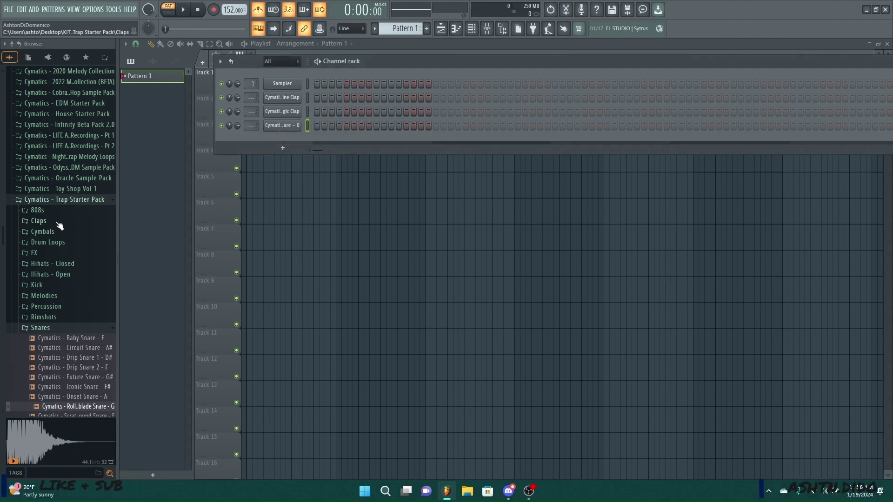
Step: Audition the Trap Starter Pack's kick samples and add Tin Clip Kick - G as a channel between the two claps
{"action": "left_click", "coordinate": [50, 287]}
{"action": "left_click", "coordinate": [50, 337]}
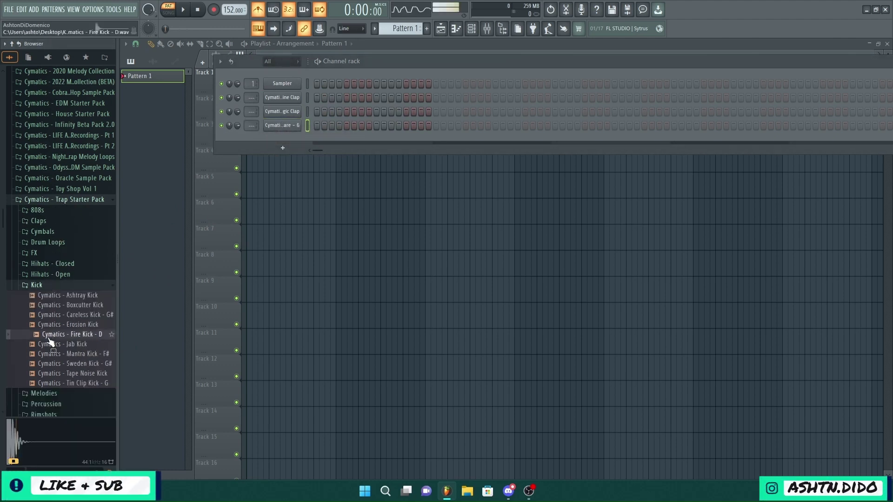
{"action": "left_click", "coordinate": [58, 324]}
{"action": "left_click", "coordinate": [66, 315]}
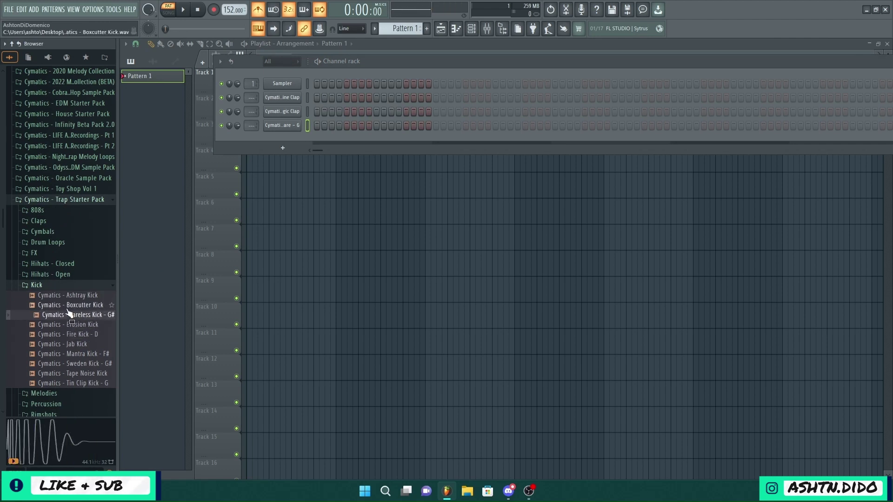
{"action": "left_click", "coordinate": [72, 305]}
{"action": "left_click", "coordinate": [69, 354]}
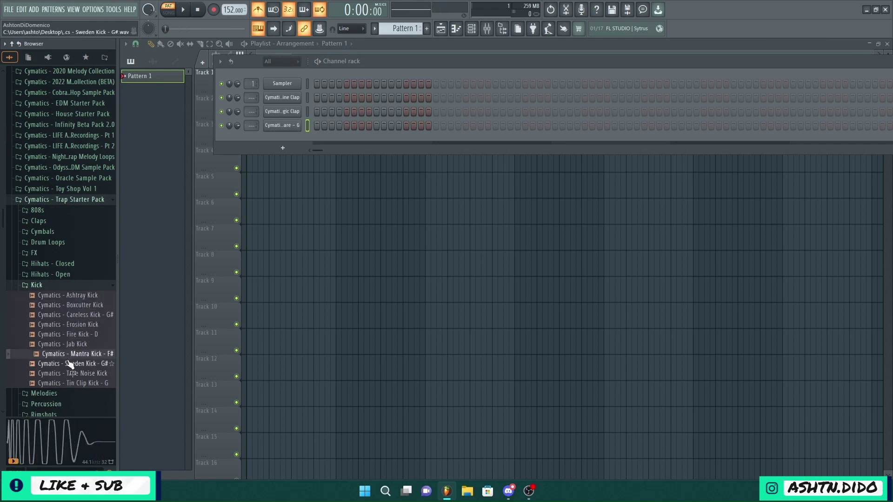
{"action": "left_click", "coordinate": [69, 363]}
{"action": "left_click", "coordinate": [69, 374]}
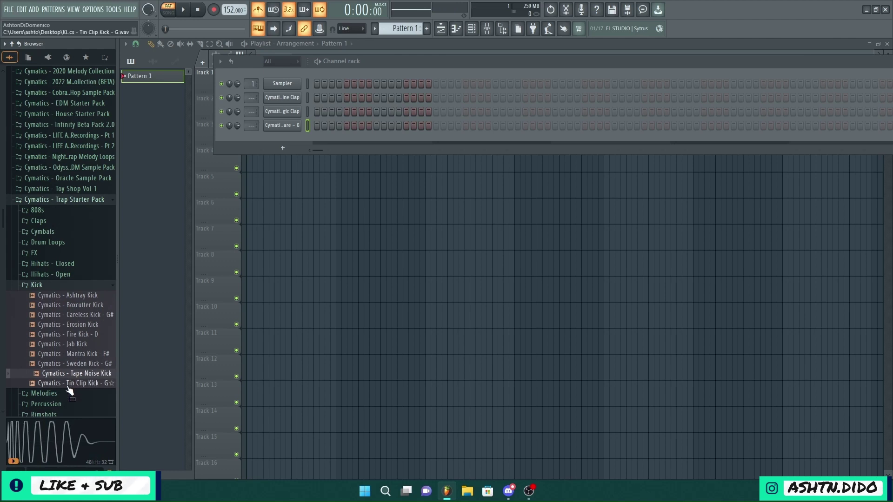
{"action": "left_click", "coordinate": [68, 384]}
{"action": "left_click", "coordinate": [69, 387]}
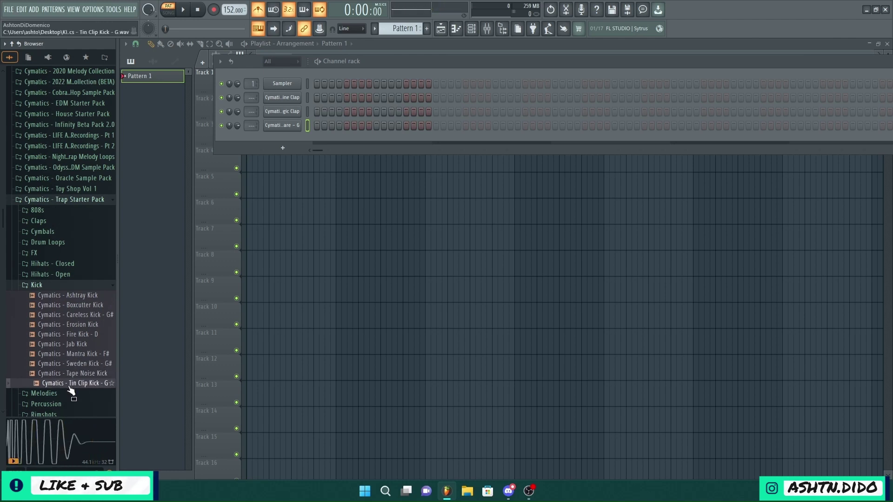
{"action": "left_click_drag", "start_coordinate": [69, 386], "coordinate": [277, 108]}
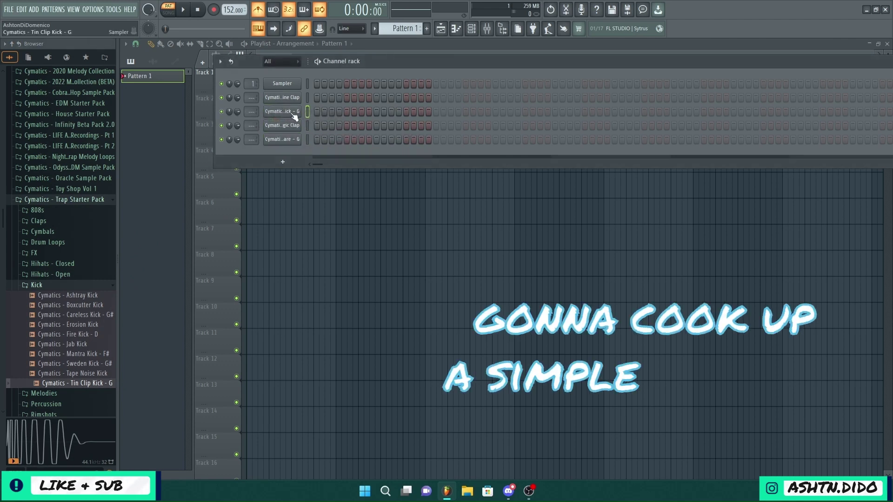
{"action": "left_click", "coordinate": [293, 115]}
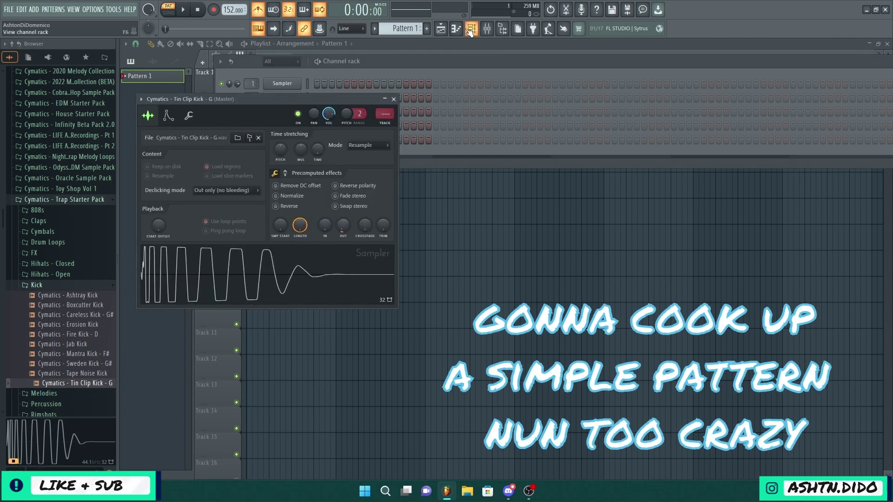
{"action": "left_click", "coordinate": [393, 99]}
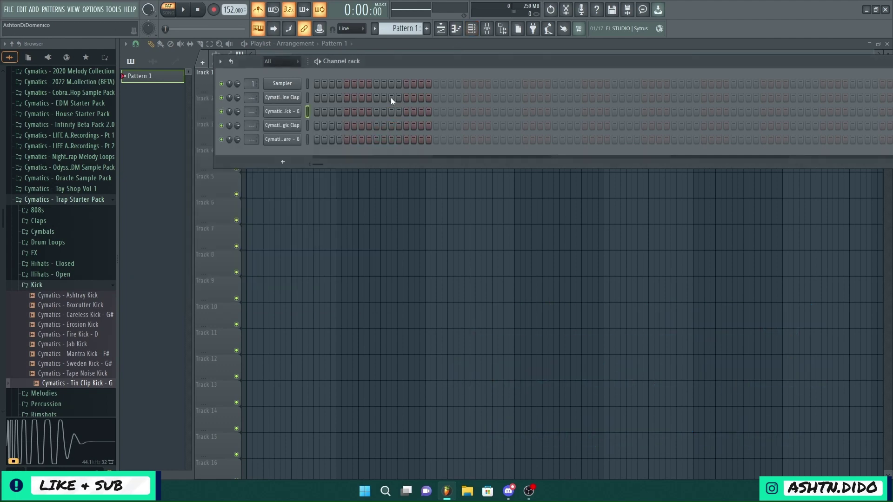
Step: Program the Tin Clip Kick on steps 1, 13, 21 and 27 and start playback of the pattern
{"action": "left_click", "coordinate": [319, 113]}
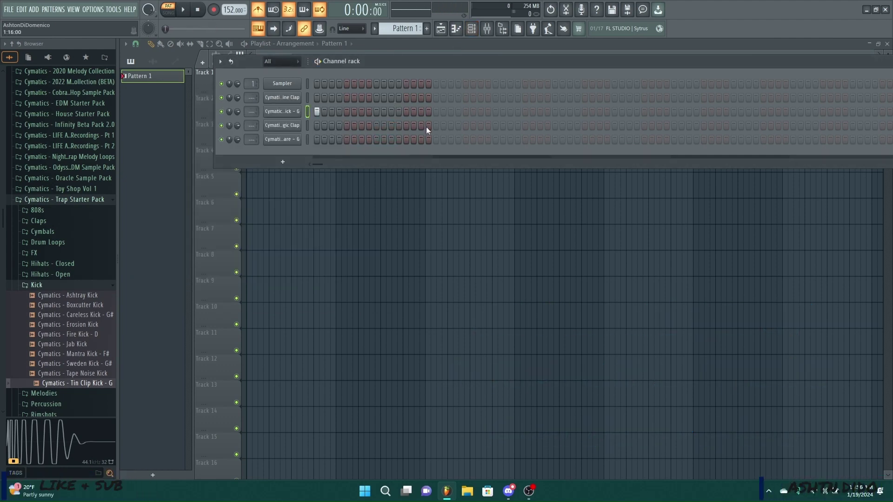
{"action": "left_click", "coordinate": [407, 111]}
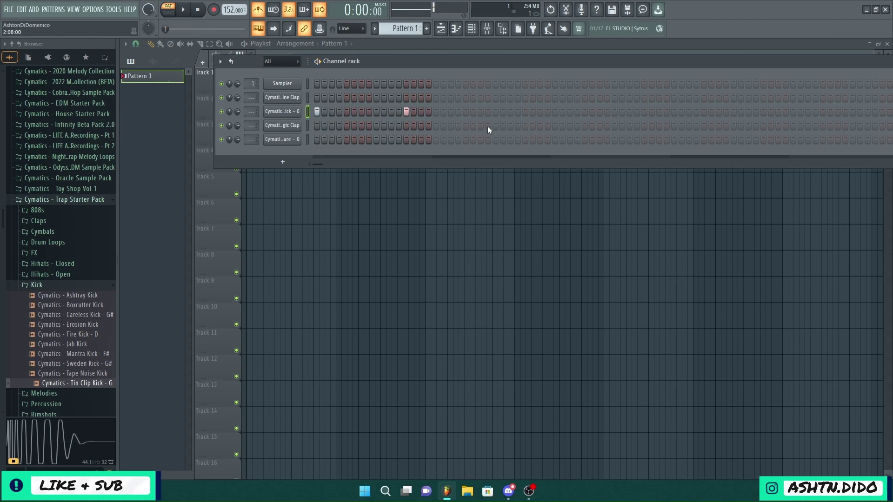
{"action": "key", "text": "space"}
{"action": "left_click", "coordinate": [465, 111]}
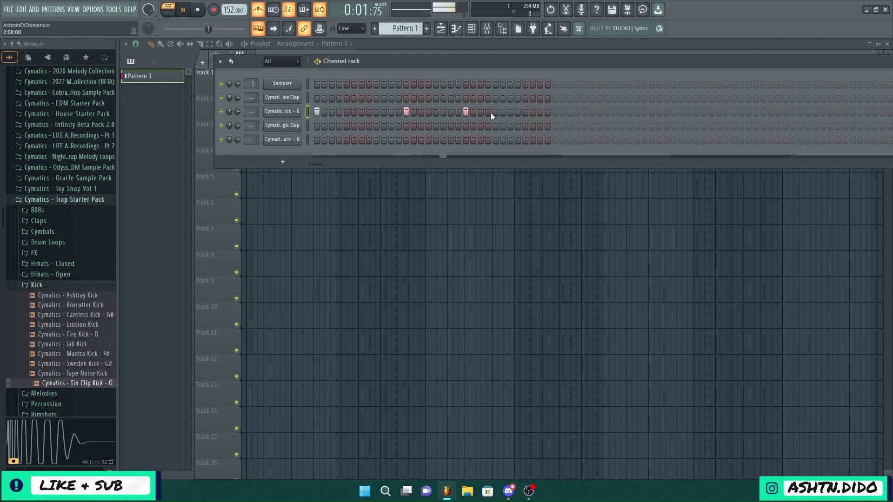
{"action": "left_click", "coordinate": [510, 112]}
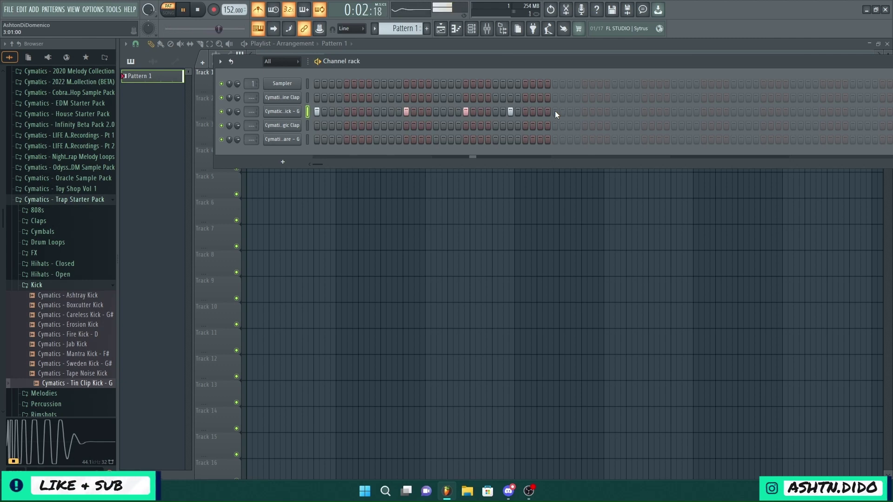
Step: Place both clap channels on steps 9 and 25, and lower the upper clap's channel volume to about 62%
{"action": "left_click", "coordinate": [377, 125]}
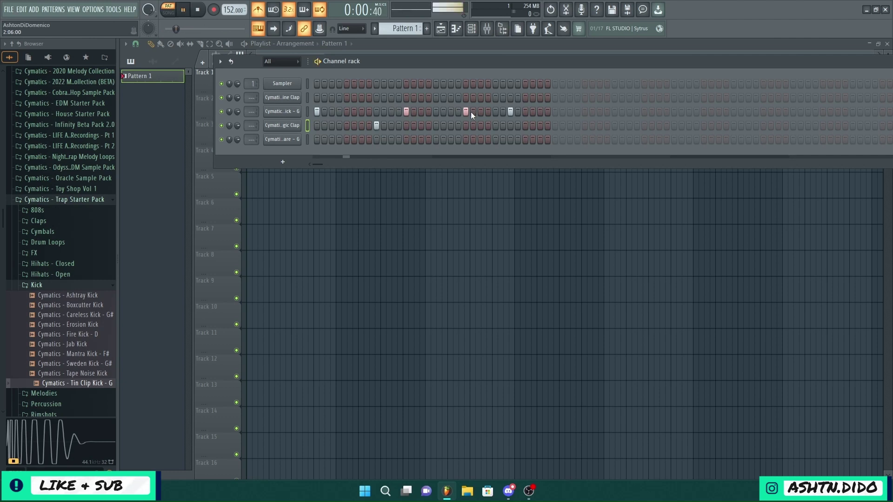
{"action": "left_click", "coordinate": [496, 126]}
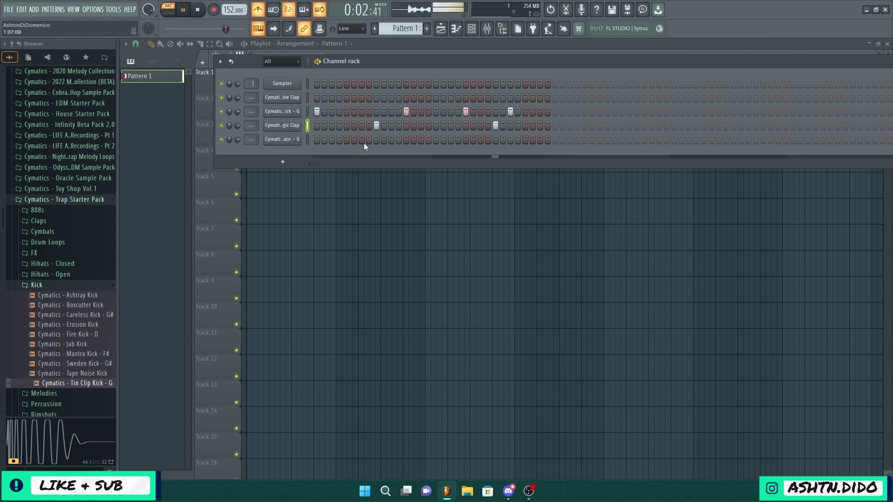
{"action": "left_click", "coordinate": [377, 98]}
{"action": "left_click", "coordinate": [495, 97]}
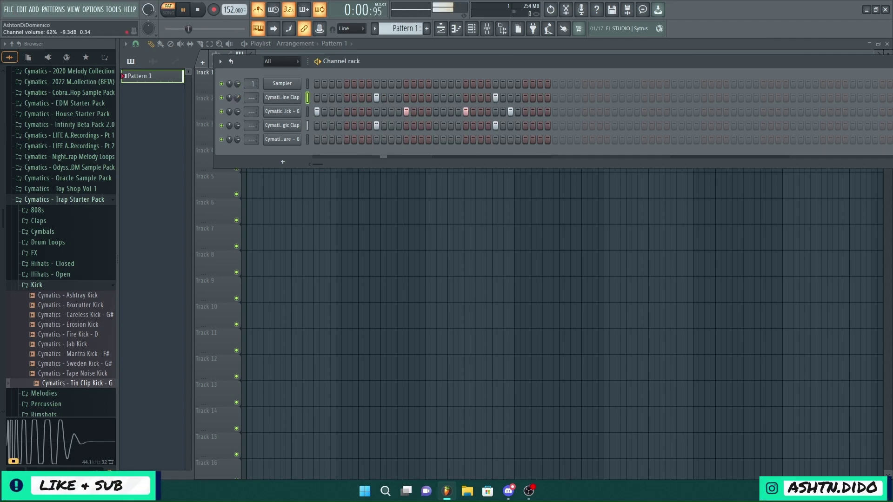
{"action": "left_click_drag", "start_coordinate": [237, 97], "coordinate": [237, 99]}
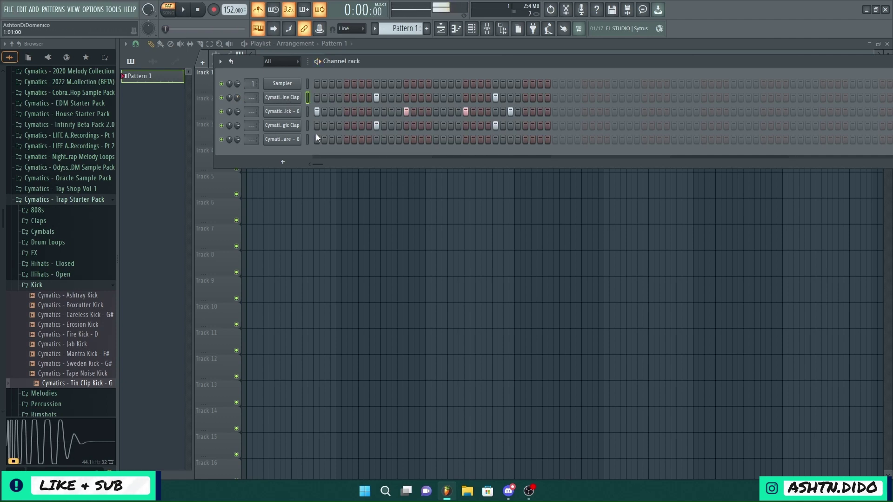
Step: Add a Rollerblade Snare hit on step 3 and lower its velocity to about 44% in the graph editor
{"action": "key", "text": "space"}
{"action": "left_click", "coordinate": [333, 142]}
{"action": "key", "text": "space"}
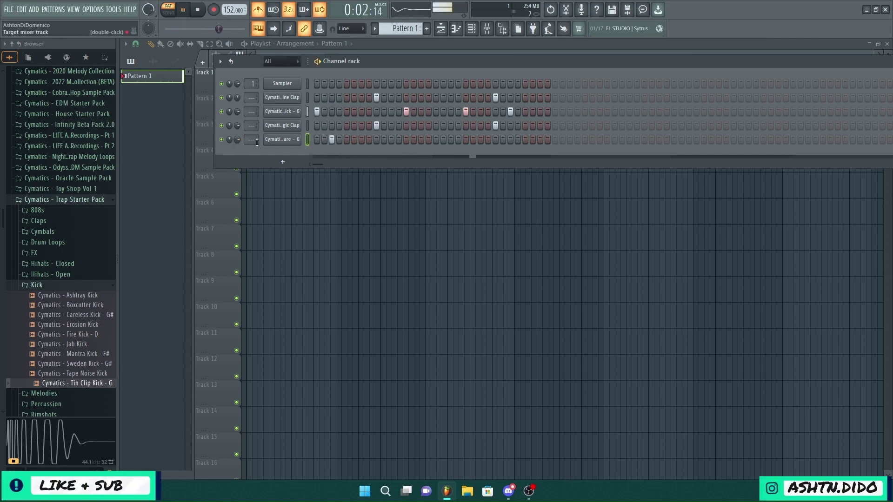
{"action": "right_click", "coordinate": [294, 140]}
{"action": "left_click", "coordinate": [317, 149]}
{"action": "left_click_drag", "start_coordinate": [332, 190], "coordinate": [338, 218]}
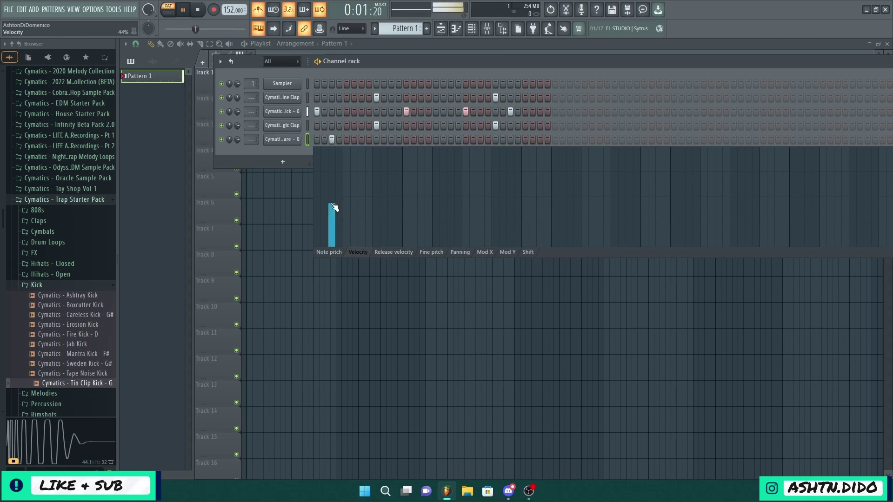
{"action": "right_click", "coordinate": [283, 143]}
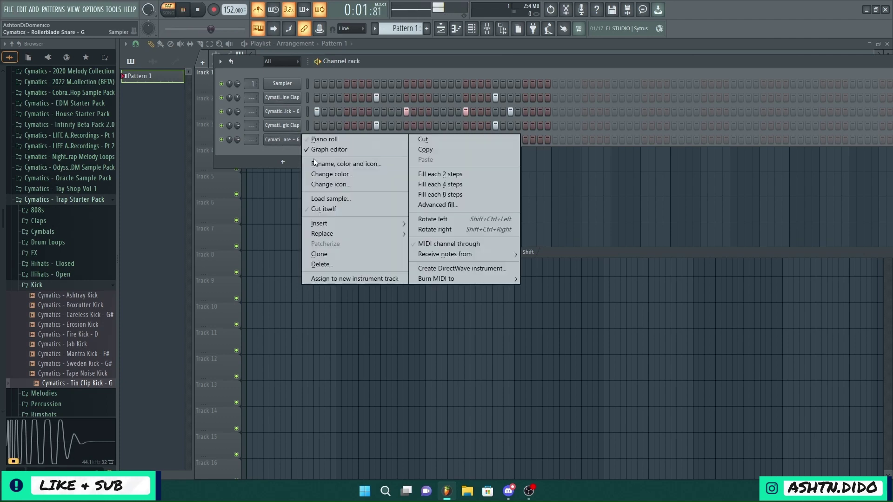
{"action": "left_click", "coordinate": [324, 150]}
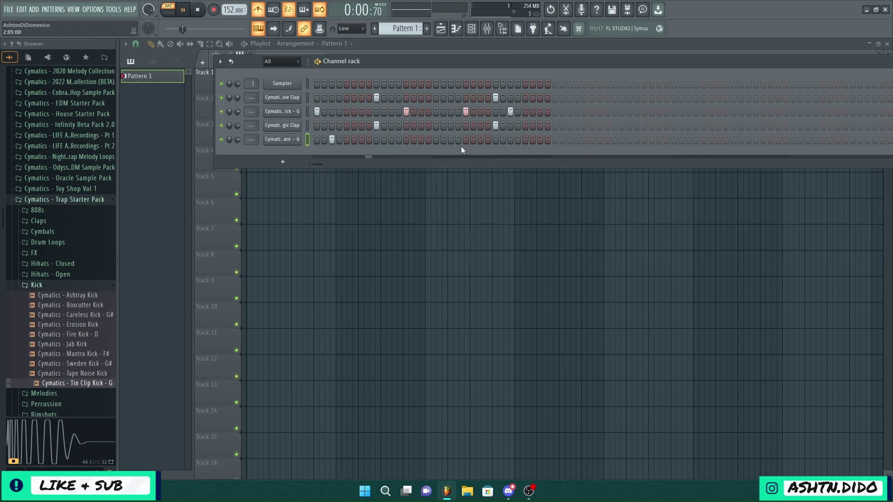
Step: Add a Rollerblade Snare hit on step 31 and set its velocity slightly below that of the step 3 hit
{"action": "left_click", "coordinate": [539, 141]}
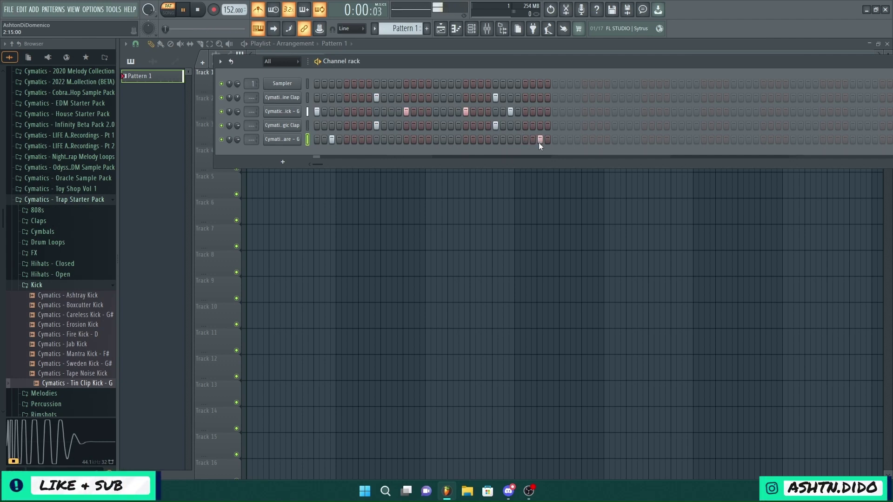
{"action": "right_click", "coordinate": [284, 143]}
{"action": "left_click", "coordinate": [328, 147]}
{"action": "left_click", "coordinate": [542, 211]}
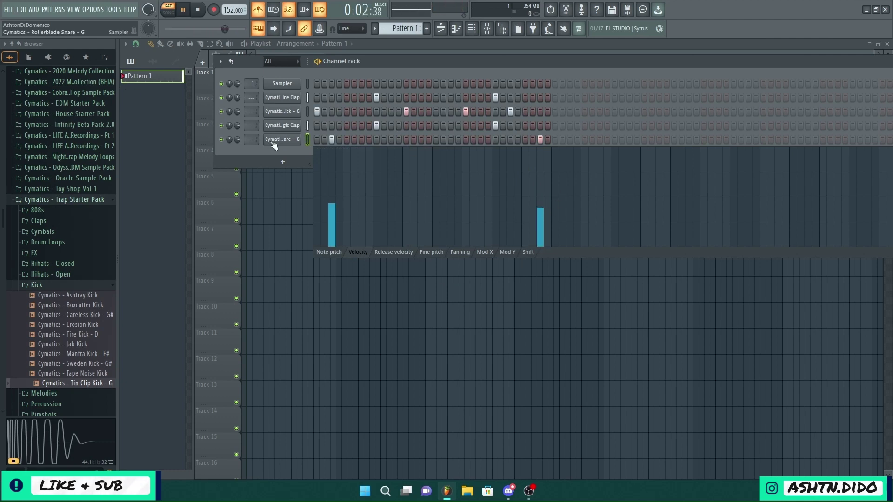
{"action": "right_click", "coordinate": [274, 146]}
{"action": "left_click", "coordinate": [347, 150]}
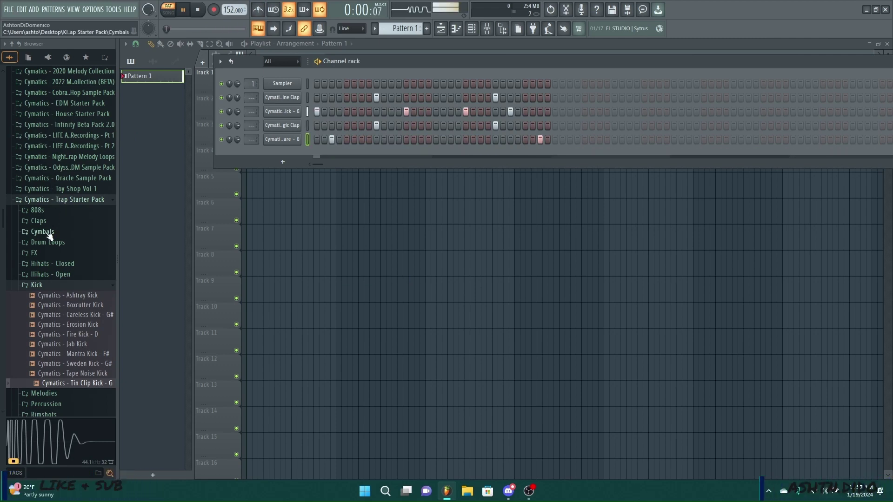
Step: Add the Glass Break sample from the FX folder as a new channel and place it on steps 9 and 25
{"action": "left_click", "coordinate": [33, 253]}
{"action": "left_click", "coordinate": [51, 293]}
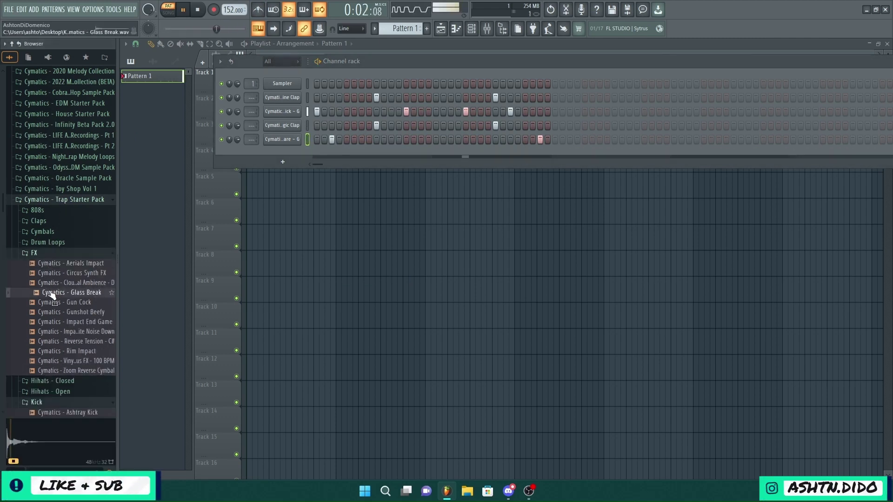
{"action": "left_click_drag", "start_coordinate": [65, 295], "coordinate": [288, 146]}
{"action": "left_click", "coordinate": [288, 150]}
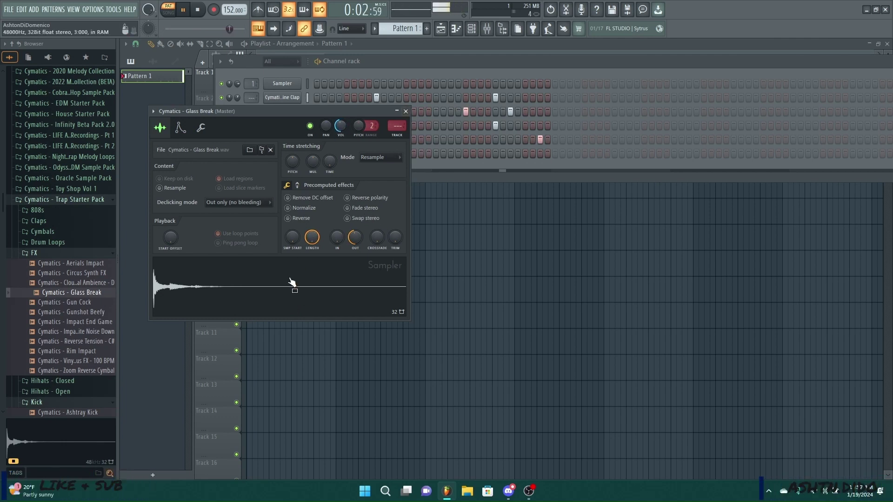
{"action": "left_click", "coordinate": [405, 111]}
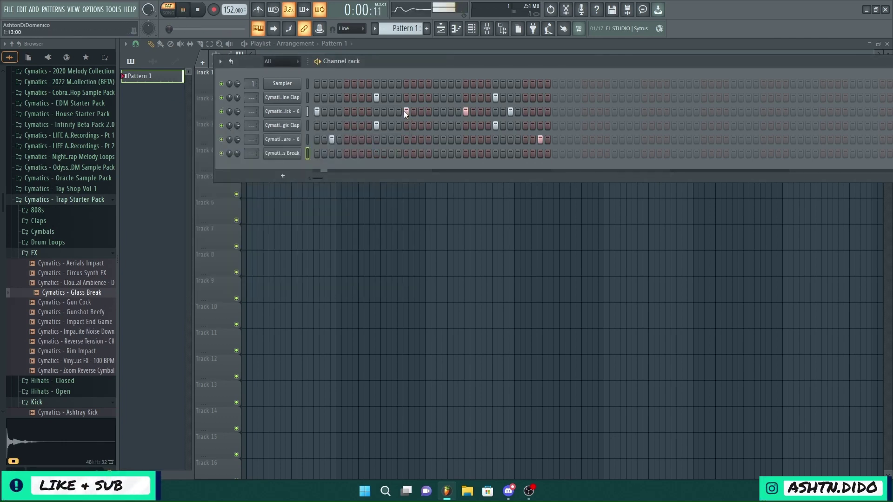
{"action": "left_click", "coordinate": [376, 154]}
{"action": "left_click", "coordinate": [496, 154]}
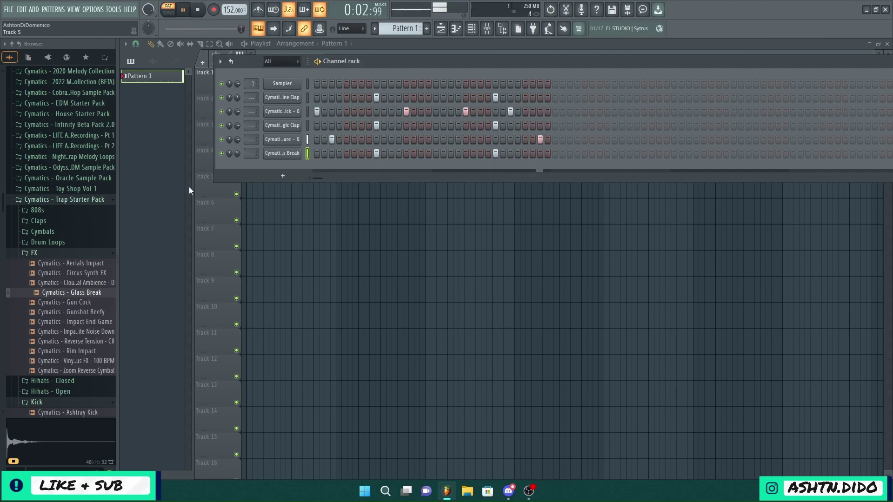
Step: Audition the crash samples in the Trap Starter Pack's Cymbals folder against the playing pattern
{"action": "left_click", "coordinate": [86, 253]}
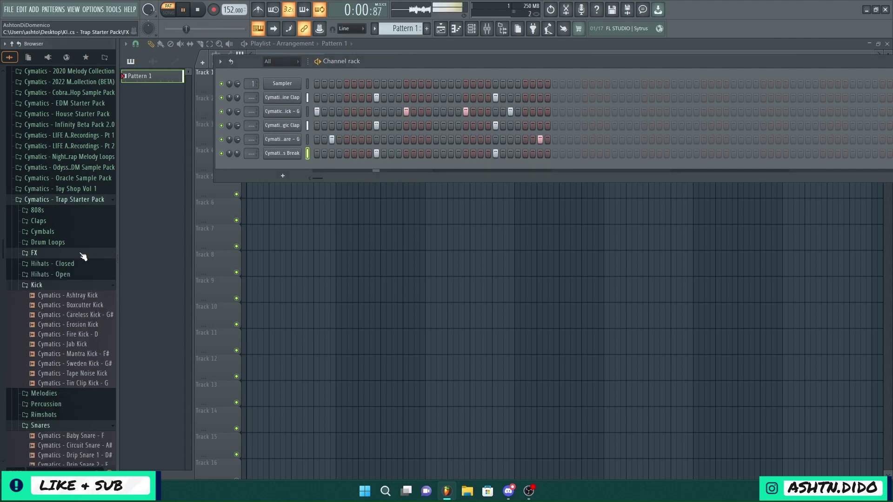
{"action": "left_click", "coordinate": [60, 233]}
{"action": "left_click", "coordinate": [59, 272]}
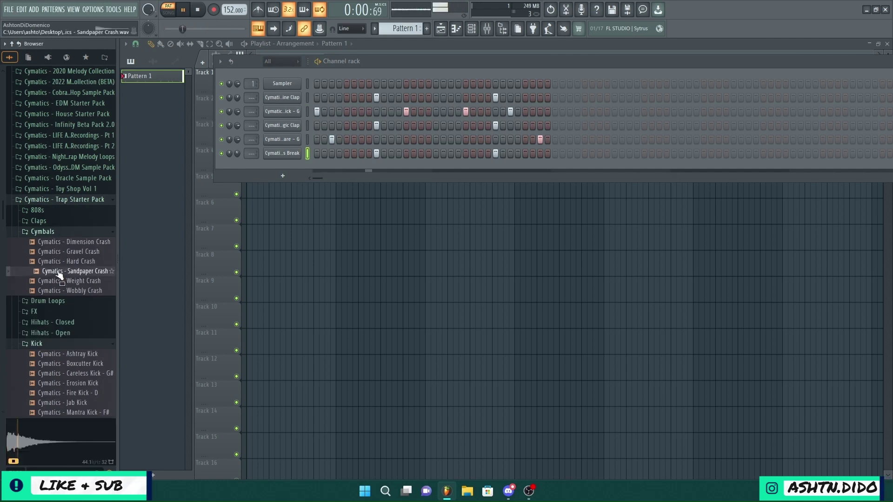
{"action": "left_click", "coordinate": [60, 242]}
{"action": "left_click", "coordinate": [60, 252]}
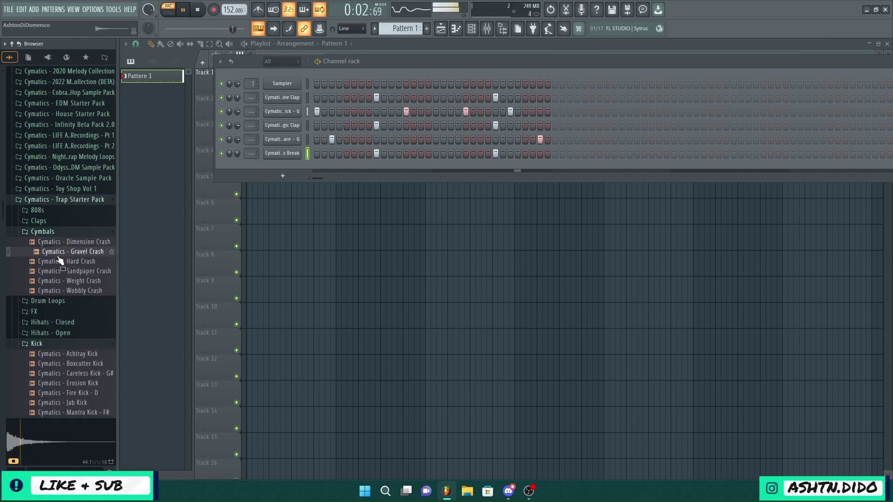
{"action": "left_click", "coordinate": [59, 261]}
{"action": "left_click", "coordinate": [58, 281]}
{"action": "left_click", "coordinate": [56, 291]}
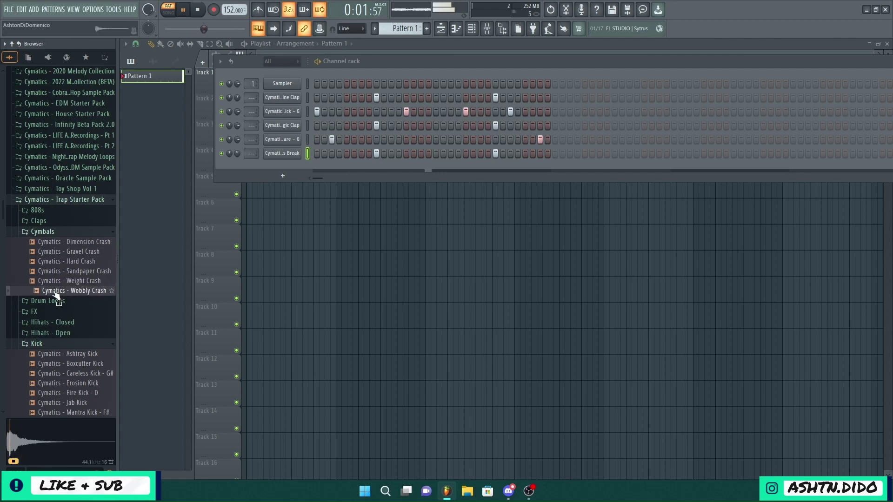
{"action": "left_click", "coordinate": [51, 232]}
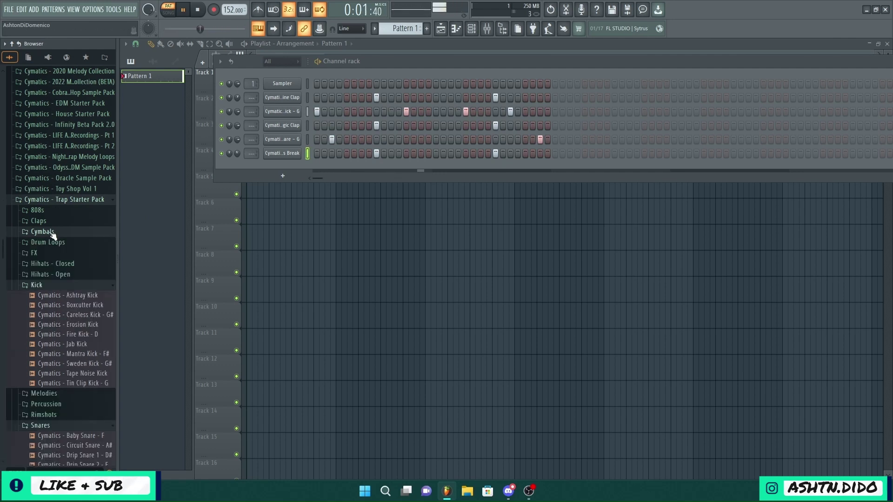
Step: Audition the closed hihats in the Trap Starter Pack and add Reverse Hihat as a new channel
{"action": "left_click", "coordinate": [64, 264]}
{"action": "left_click", "coordinate": [53, 324]}
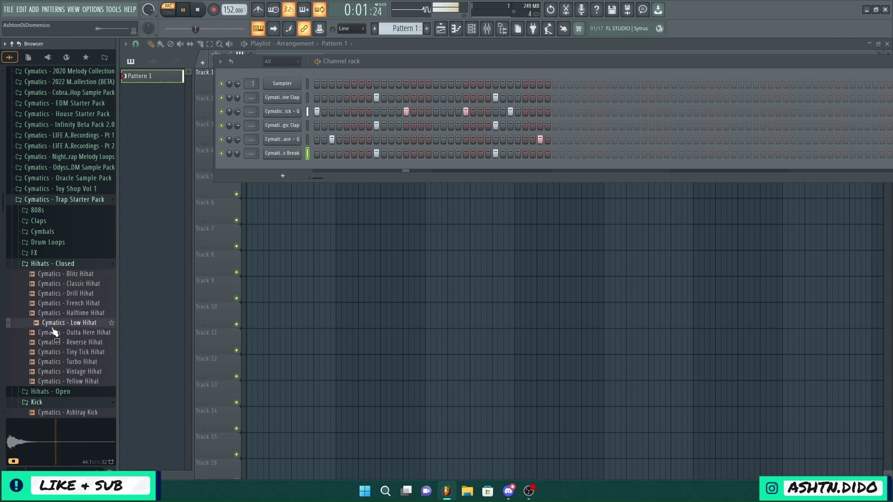
{"action": "left_click", "coordinate": [54, 333]}
{"action": "left_click", "coordinate": [55, 343]}
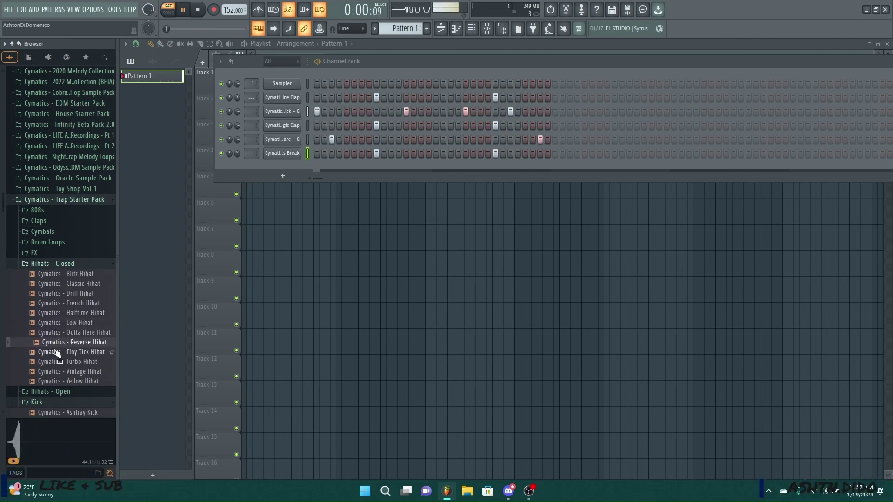
{"action": "left_click_drag", "start_coordinate": [56, 354], "coordinate": [279, 168]}
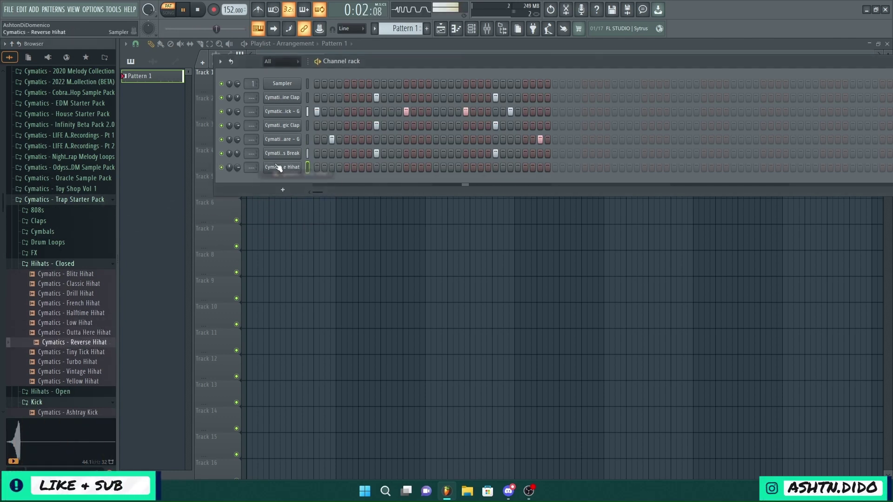
Step: Audition more closed hihat samples and add Vintage Hihat as a new channel below the Reverse Hihat
{"action": "left_click", "coordinate": [58, 362]}
{"action": "left_click", "coordinate": [64, 353]}
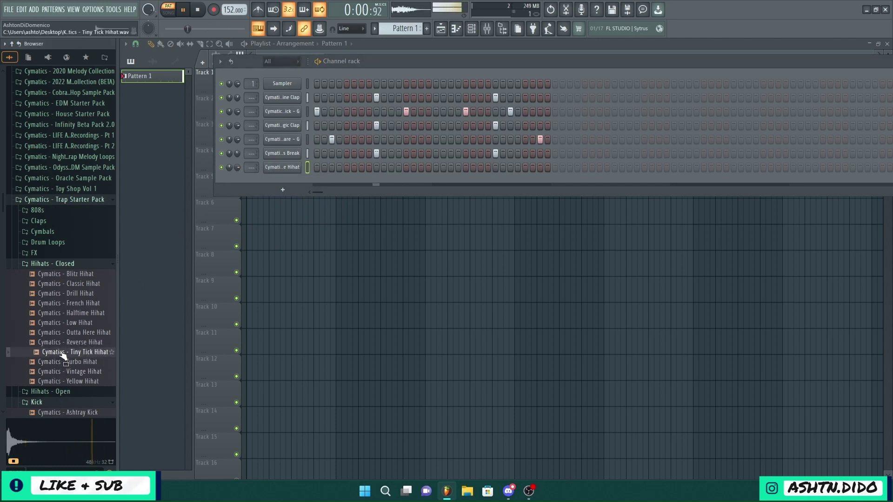
{"action": "left_click", "coordinate": [56, 373]}
{"action": "left_click", "coordinate": [56, 363]}
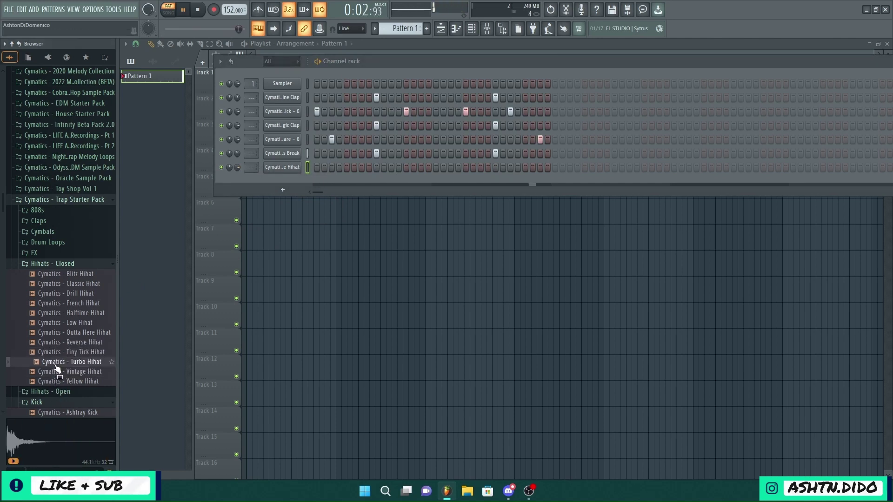
{"action": "left_click_drag", "start_coordinate": [57, 372], "coordinate": [284, 181]}
Step: Set the Vintage Hihat's quick fade out to about 43% and fill its channel every 2 steps
{"action": "left_click", "coordinate": [282, 181]}
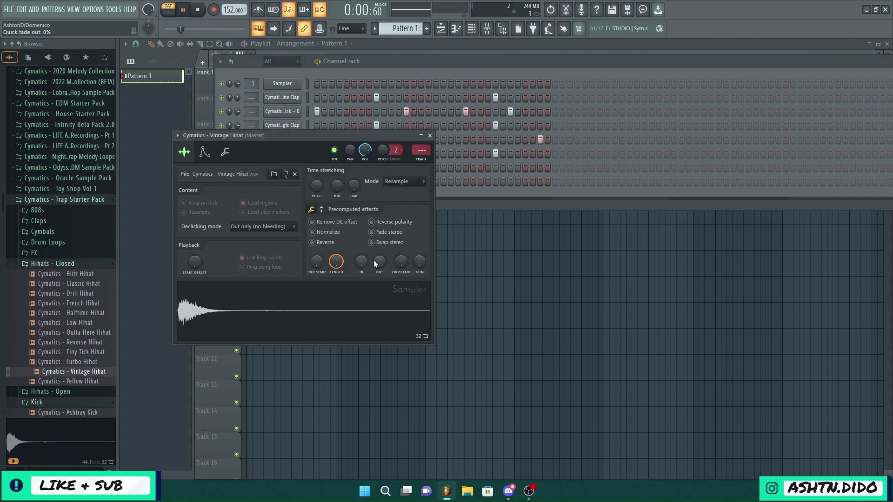
{"action": "left_click_drag", "start_coordinate": [380, 261], "coordinate": [380, 254]}
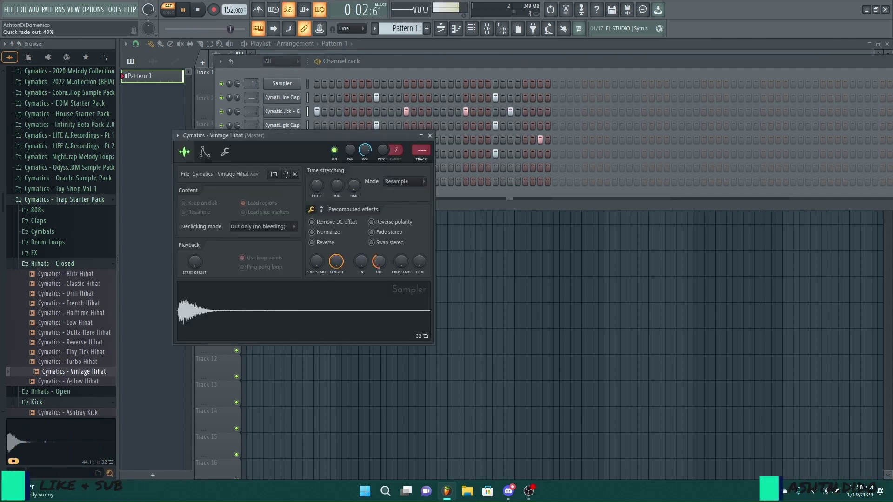
{"action": "left_click", "coordinate": [430, 135]}
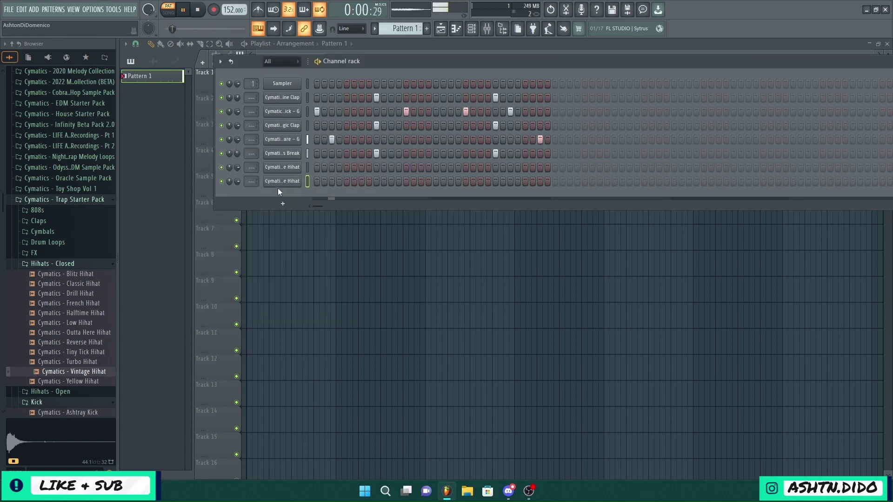
{"action": "right_click", "coordinate": [291, 181]}
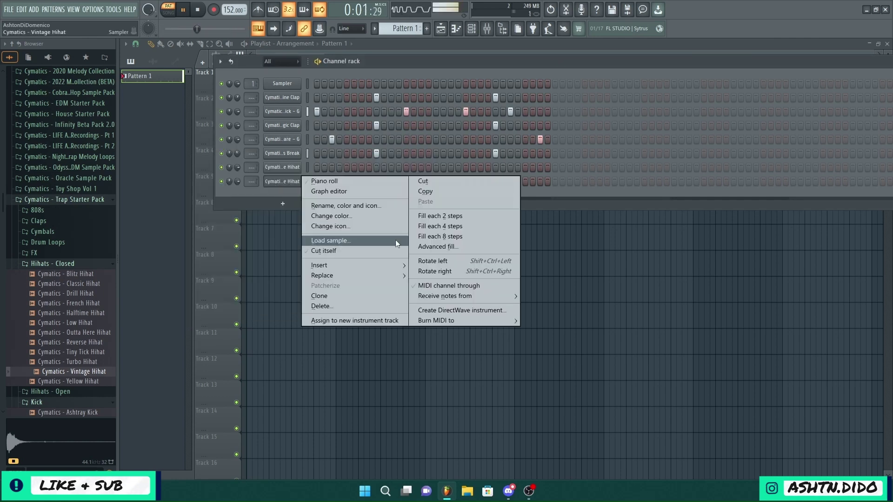
{"action": "left_click", "coordinate": [454, 217]}
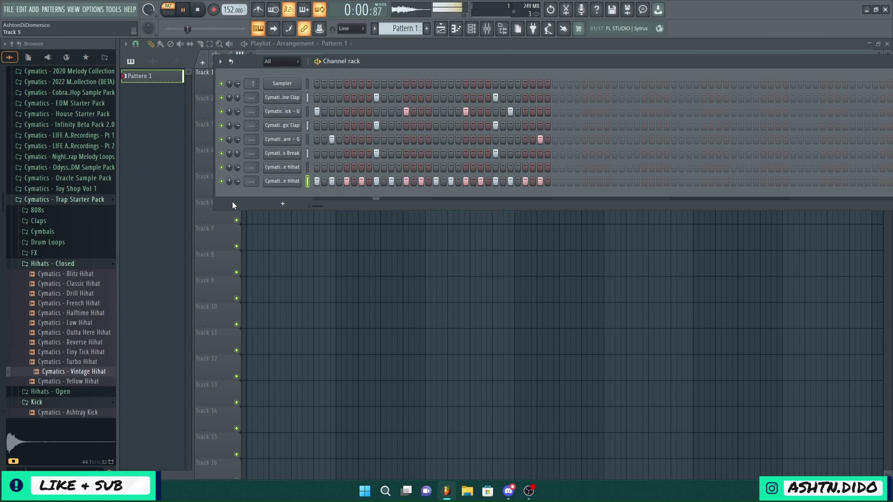
Step: Raise the Vintage Hihat's time shift slightly in its miscellaneous settings, listen to the groove and stop playback
{"action": "left_click", "coordinate": [283, 181]}
{"action": "left_click", "coordinate": [236, 155]}
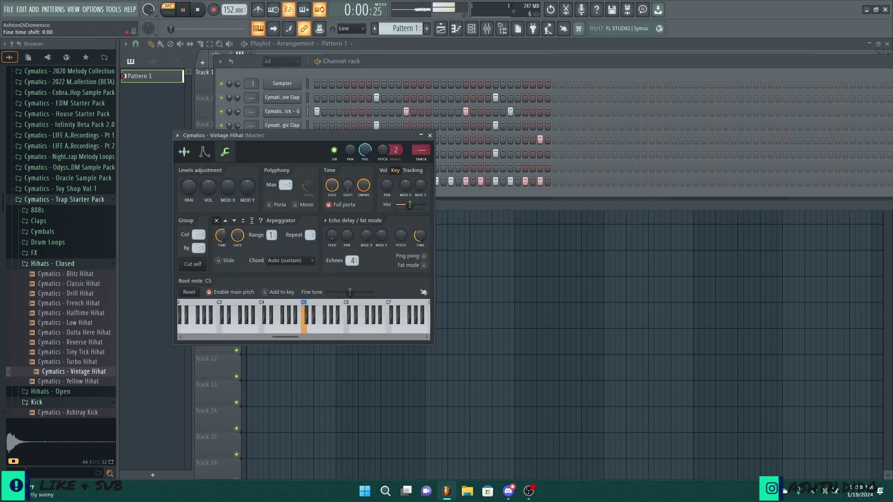
{"action": "left_click_drag", "start_coordinate": [350, 185], "coordinate": [350, 180]}
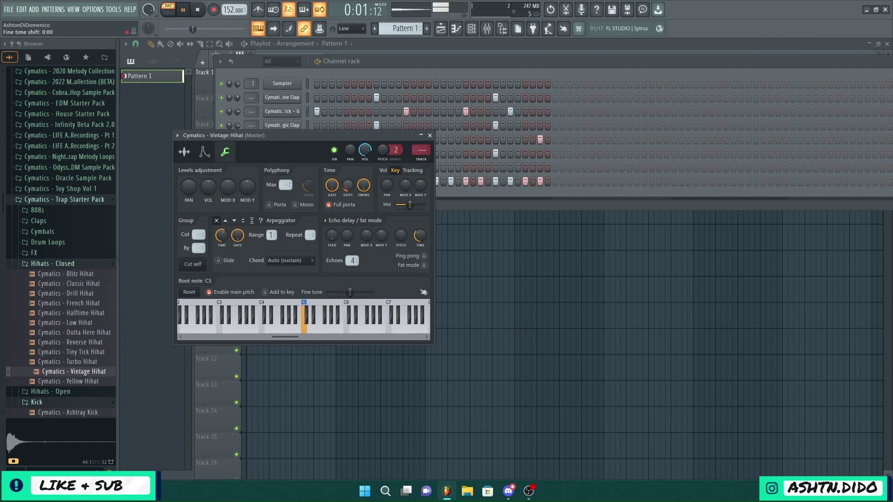
{"action": "left_click", "coordinate": [429, 136]}
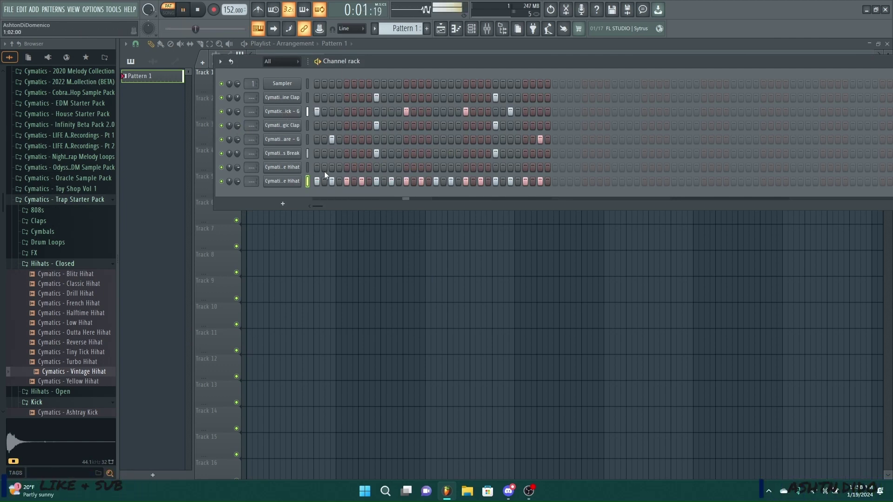
{"action": "key", "text": "space"}
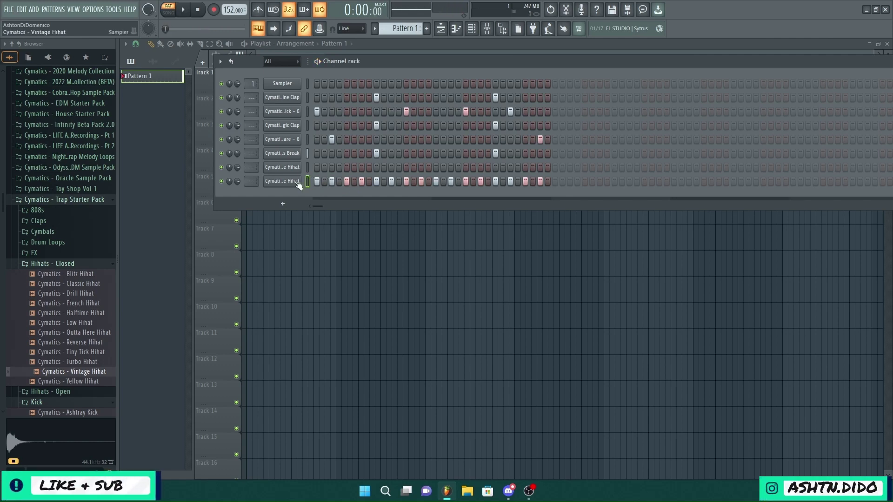
Step: Lower the velocity of every second Vintage Hihat note to about 53–59% in the piano roll
{"action": "right_click", "coordinate": [299, 182]}
{"action": "left_click", "coordinate": [311, 179]}
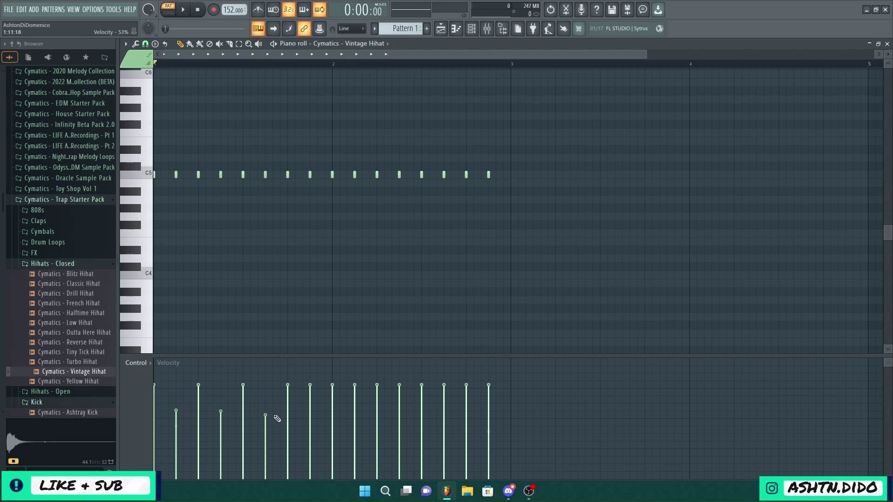
{"action": "key", "text": "space"}
{"action": "left_click", "coordinate": [310, 412]}
{"action": "left_click", "coordinate": [354, 409]}
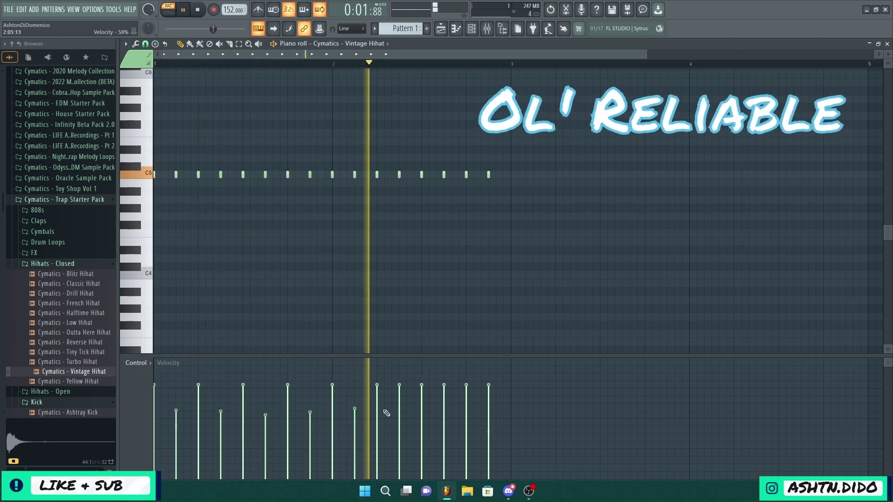
{"action": "left_click", "coordinate": [399, 414]}
{"action": "left_click", "coordinate": [443, 408]}
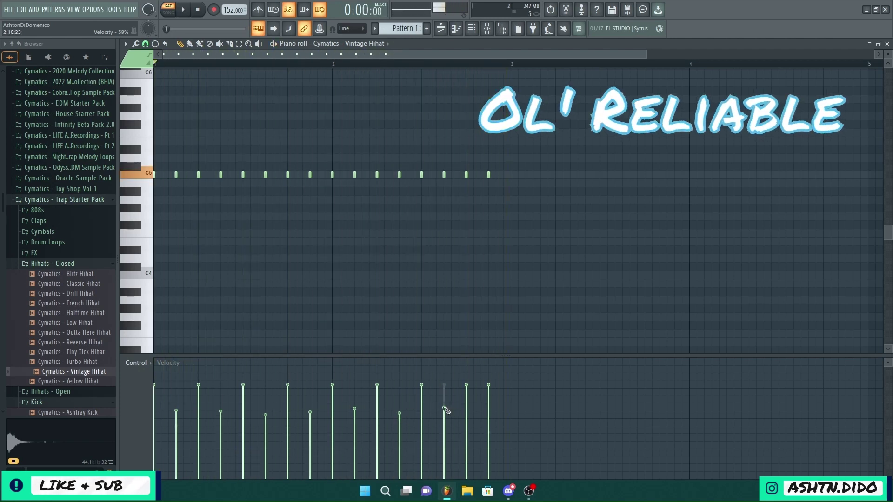
{"action": "left_click", "coordinate": [488, 411]}
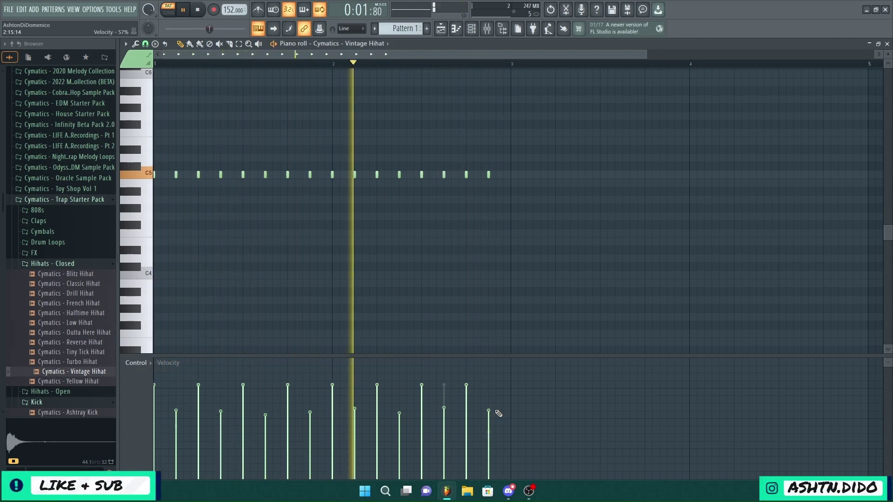
Step: Audition samples in the Trap Starter Pack's 808s folder and add Apex 808 as a new channel in the channel rack
{"action": "left_click", "coordinate": [472, 32]}
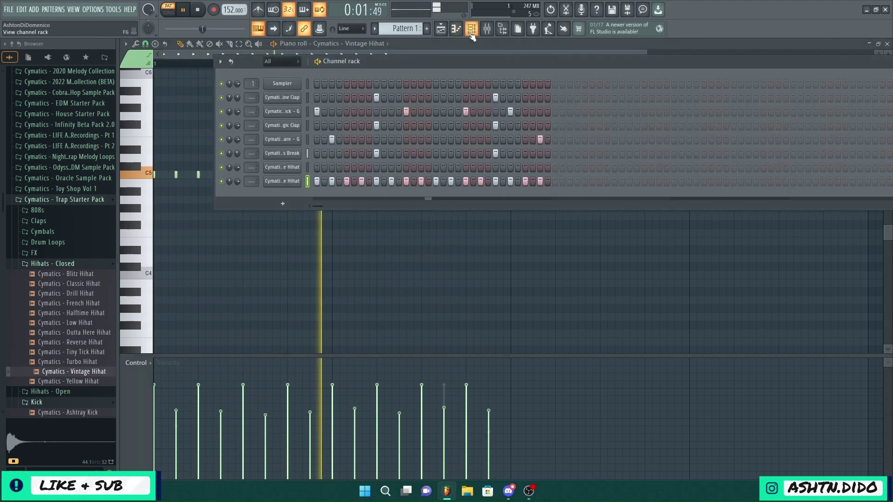
{"action": "left_click", "coordinate": [51, 264]}
{"action": "left_click", "coordinate": [52, 285]}
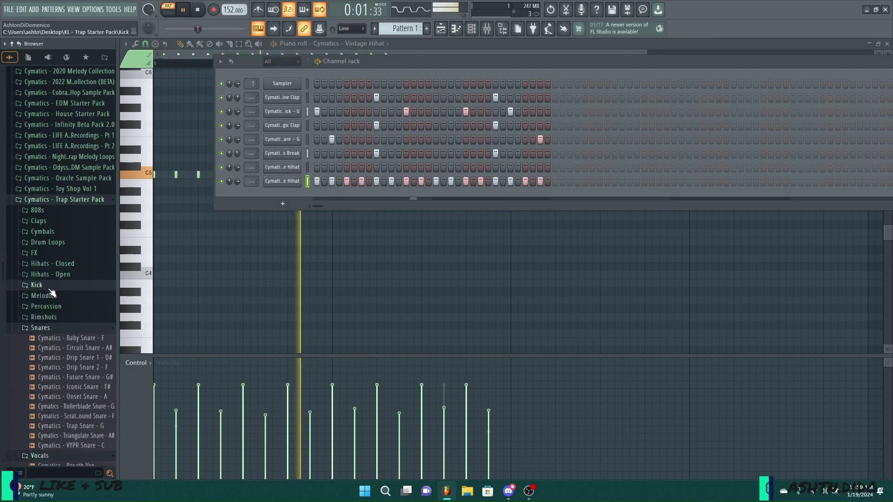
{"action": "left_click", "coordinate": [50, 213]}
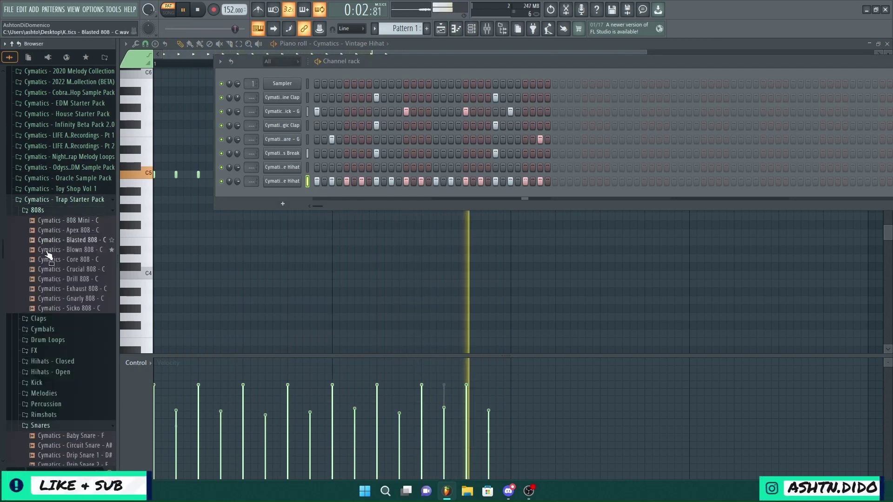
{"action": "left_click", "coordinate": [83, 221]}
{"action": "left_click", "coordinate": [83, 231]}
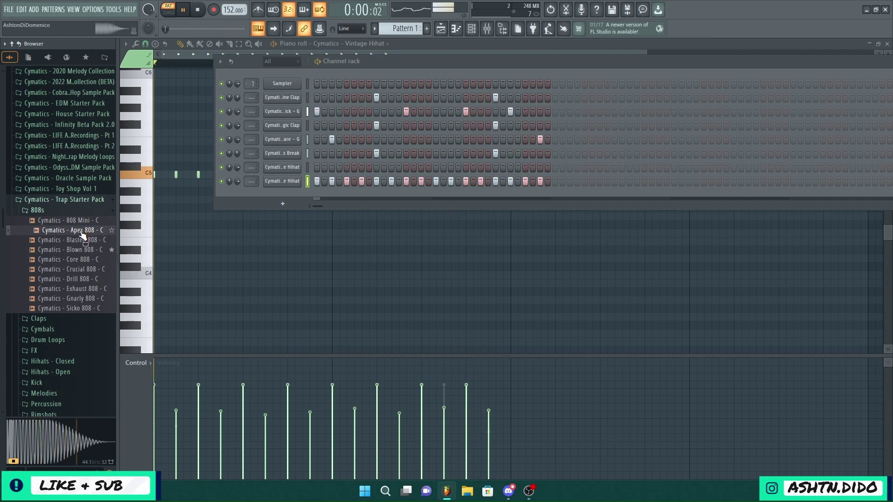
{"action": "left_click_drag", "start_coordinate": [83, 237], "coordinate": [277, 197]}
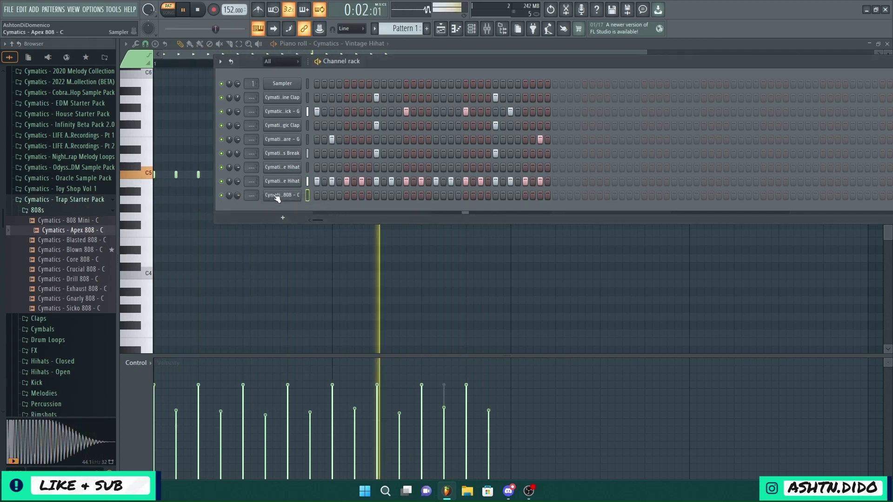
Step: Enable the Apex 808's volume envelope with hold at maximum and attack, decay, sustain and release at zero
{"action": "left_click", "coordinate": [276, 198]}
{"action": "left_click", "coordinate": [216, 163]}
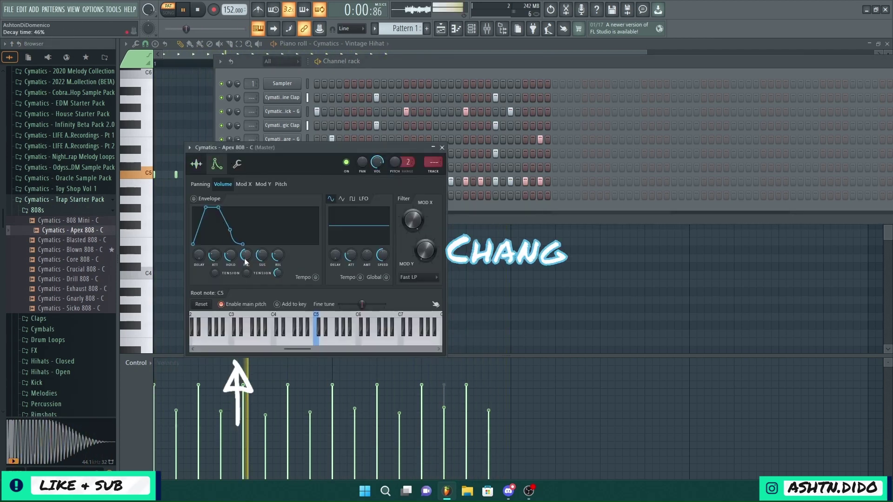
{"action": "left_click_drag", "start_coordinate": [231, 255], "coordinate": [247, 298]}
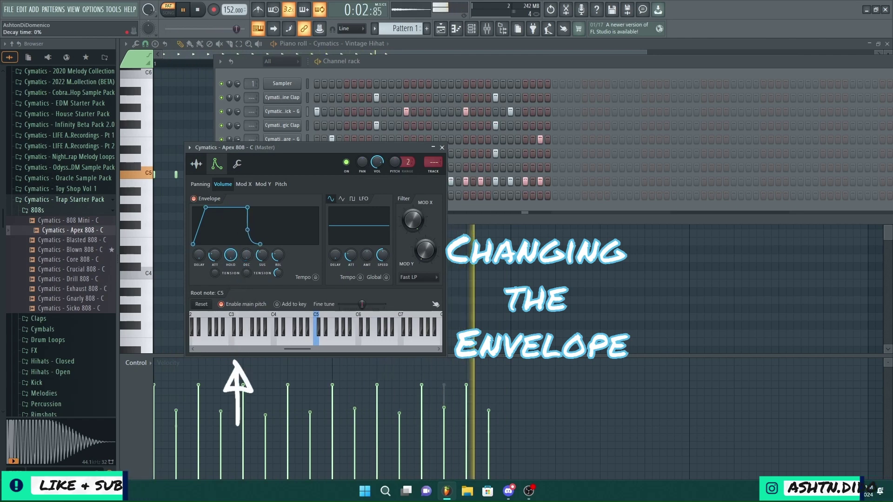
{"action": "left_click_drag", "start_coordinate": [278, 255], "coordinate": [278, 297]}
{"action": "left_click_drag", "start_coordinate": [266, 257], "coordinate": [266, 274]}
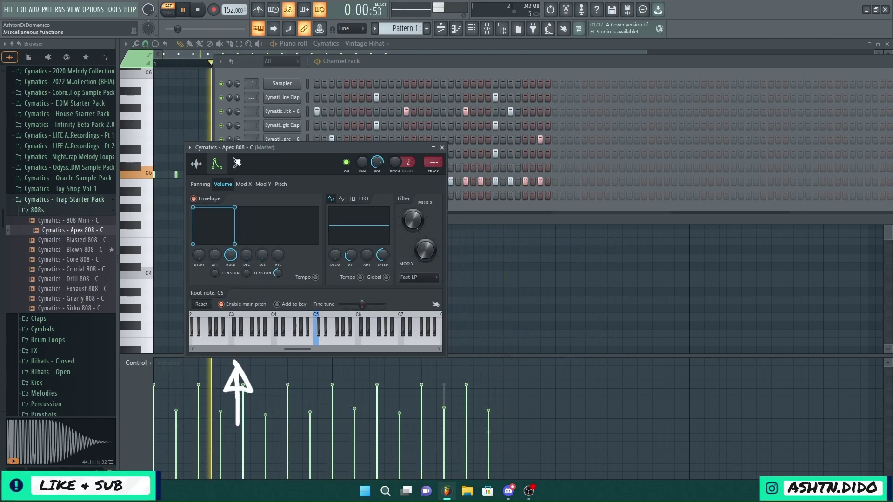
Step: Turn on Cut self for the Apex 808 and set its time stretching mode to Stretch
{"action": "left_click", "coordinate": [239, 163]}
{"action": "left_click", "coordinate": [205, 277]}
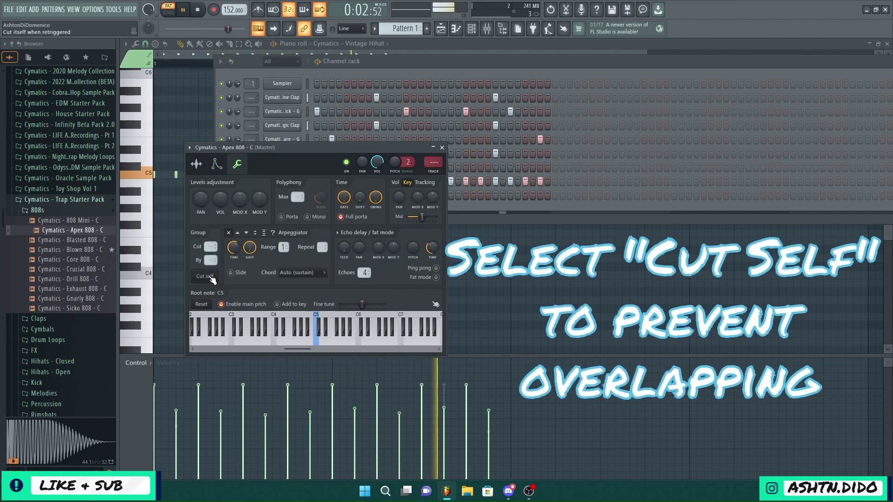
{"action": "left_click", "coordinate": [216, 164]}
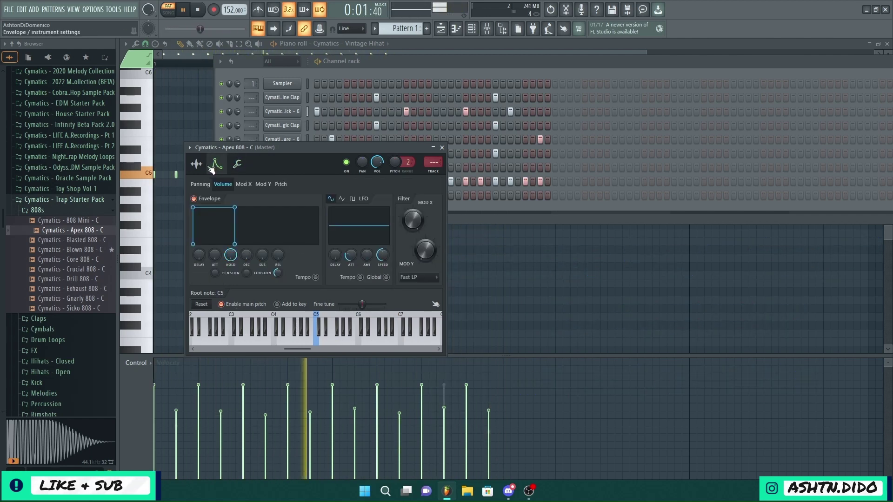
{"action": "left_click", "coordinate": [205, 167]}
{"action": "left_click", "coordinate": [417, 194]}
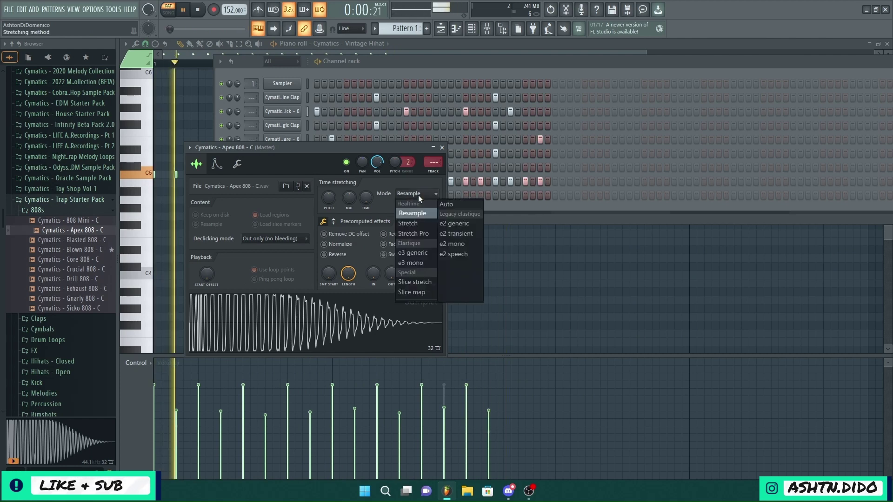
{"action": "left_click", "coordinate": [413, 226]}
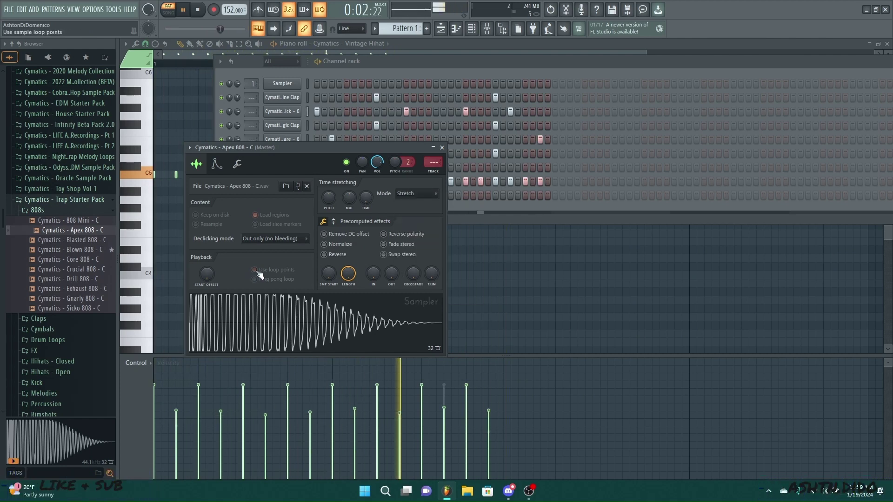
{"action": "left_click", "coordinate": [442, 148]}
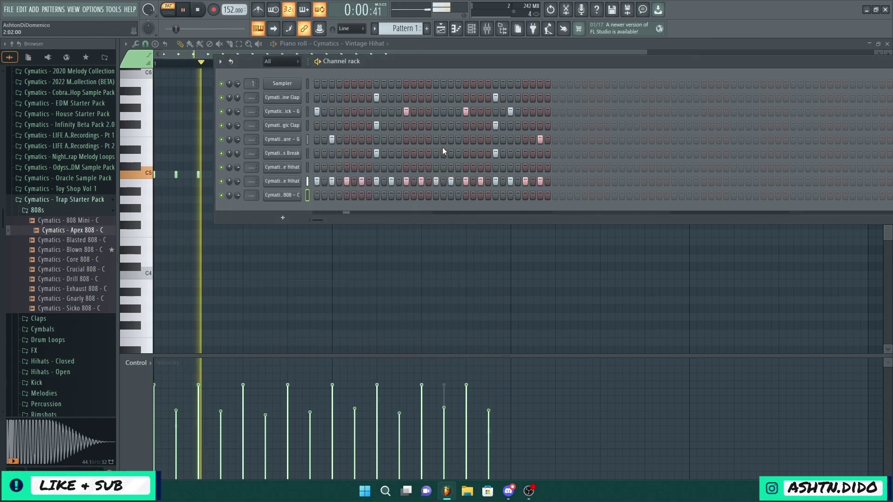
Step: Copy the Tin Clip Kick's step pattern, paste it onto the Apex 808 channel, and play the result
{"action": "key", "text": "space"}
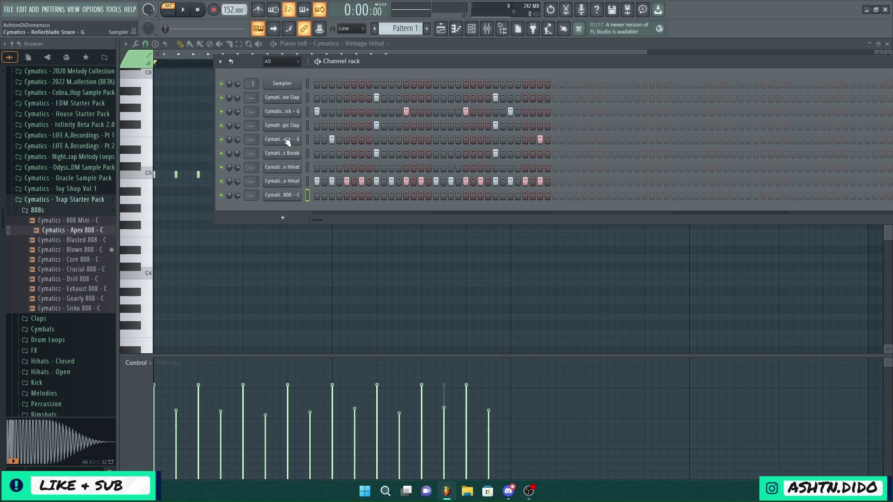
{"action": "key", "text": "space"}
{"action": "left_click", "coordinate": [284, 113]}
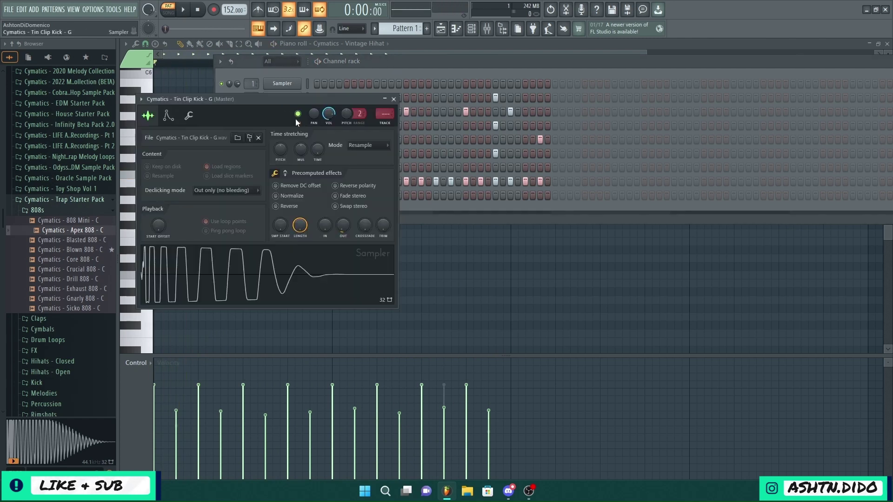
{"action": "left_click", "coordinate": [395, 102]}
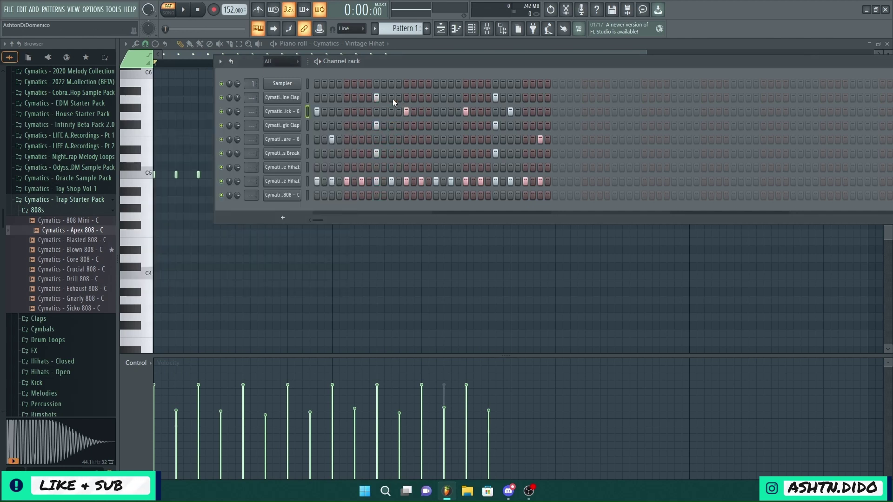
{"action": "right_click", "coordinate": [289, 113]}
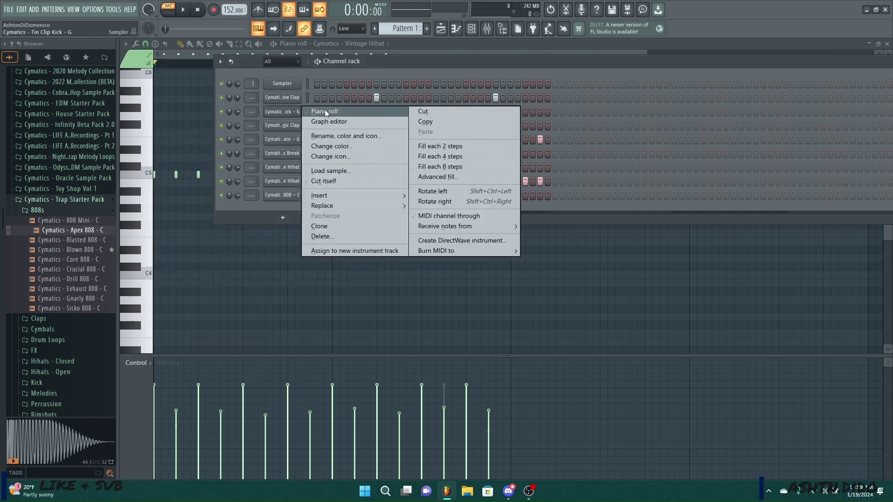
{"action": "left_click", "coordinate": [434, 120]}
{"action": "right_click", "coordinate": [293, 196]}
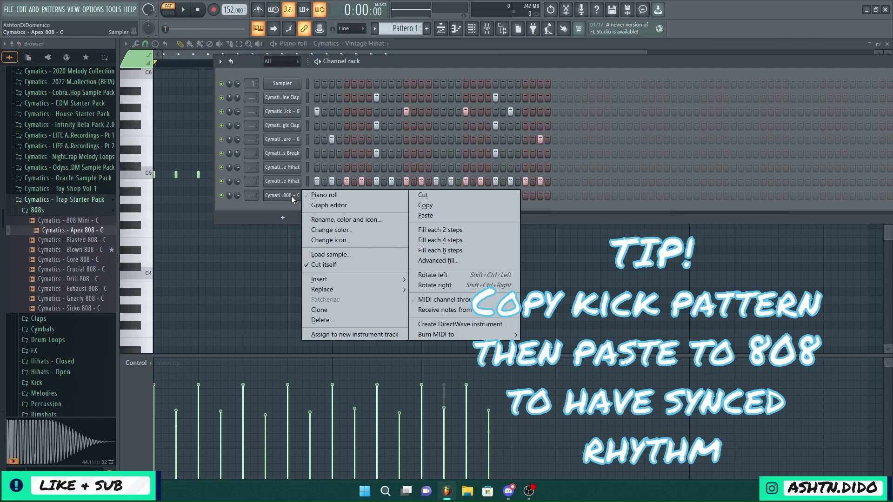
{"action": "left_click", "coordinate": [434, 220]}
{"action": "key", "text": "space"}
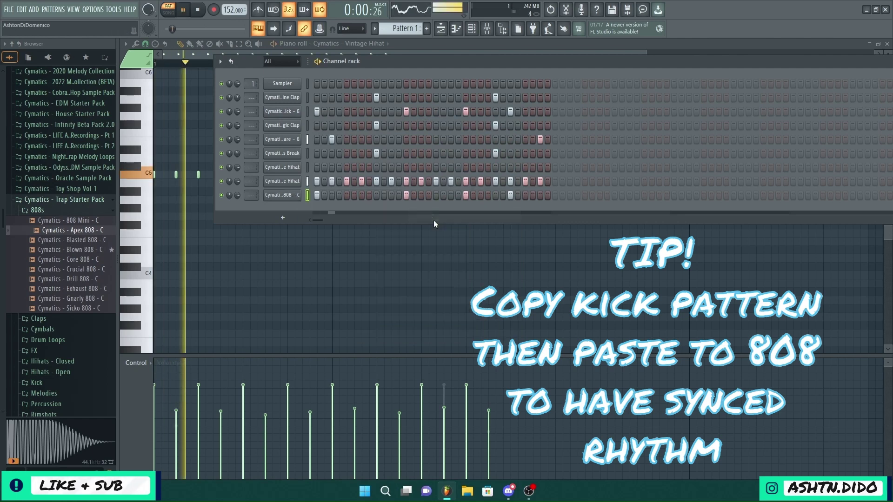
Step: Select all four Apex 808 notes in its piano roll and transpose them up from C5 to F5 while listening to the pattern
{"action": "right_click", "coordinate": [294, 198]}
{"action": "left_click", "coordinate": [324, 196]}
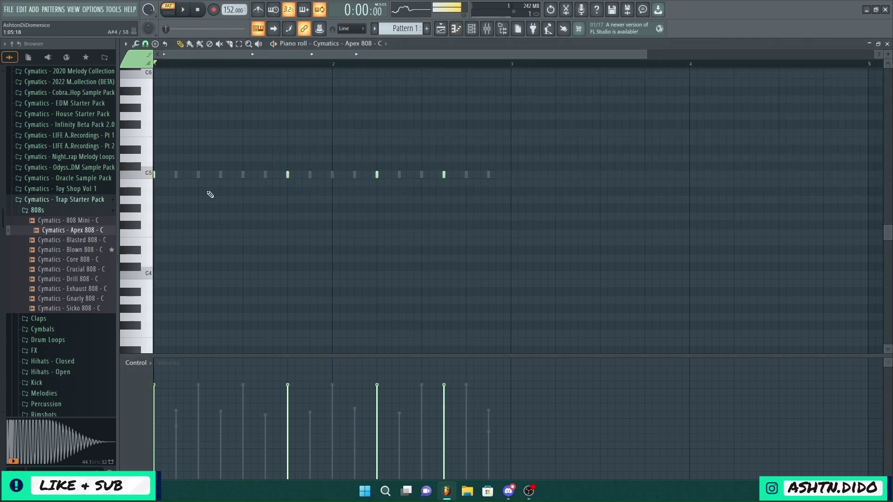
{"action": "left_click_drag", "start_coordinate": [484, 254], "coordinate": [57, 29]}
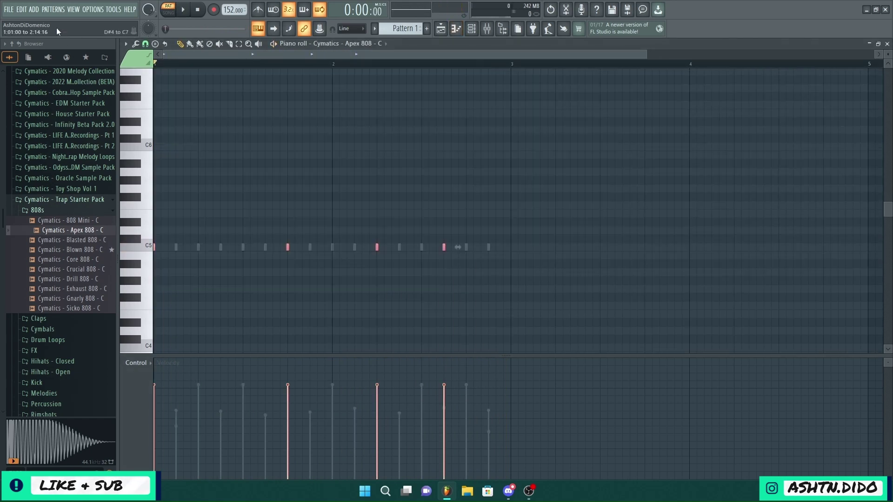
{"action": "key", "text": "shift+Up"}
{"action": "key", "text": "shift+Up"}
{"action": "key", "text": "space"}
{"action": "key", "text": "shift+Up"}
{"action": "key", "text": "shift+Up"}
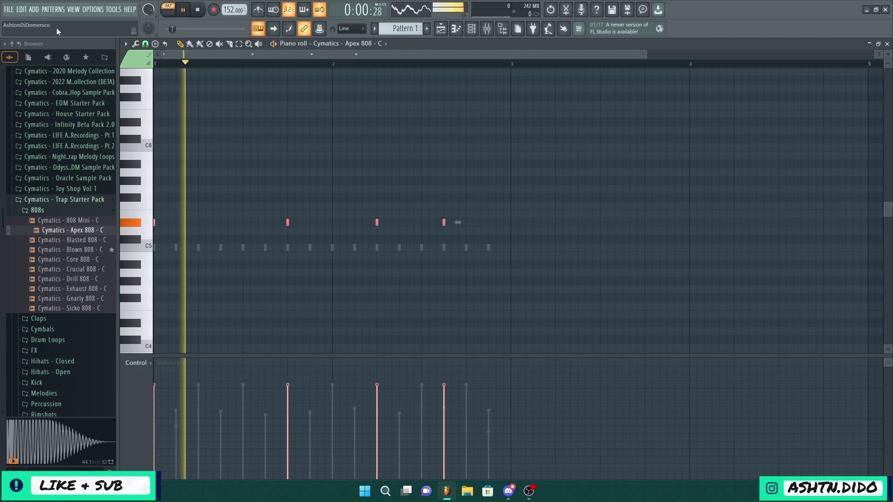
{"action": "key", "text": "shift+Up"}
{"action": "key", "text": "space"}
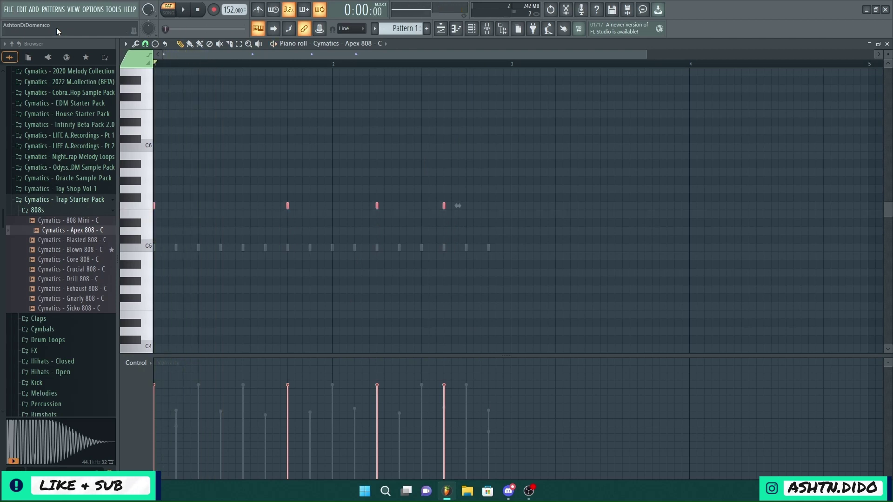
Step: Try the four 808 notes an octave lower at F#4 and raise them semitone by semitone back to F5 during playback
{"action": "key", "text": "shift+Up"}
{"action": "key", "text": "space"}
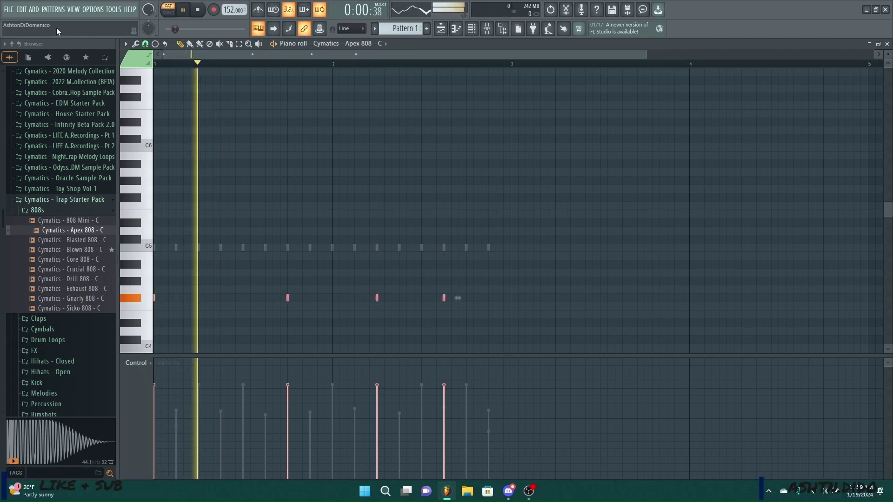
{"action": "key", "text": "shift+Up"}
{"action": "key", "text": "shift+Up"}
{"action": "key", "text": "shift+Up"}
{"action": "key", "text": "shift+Up"}
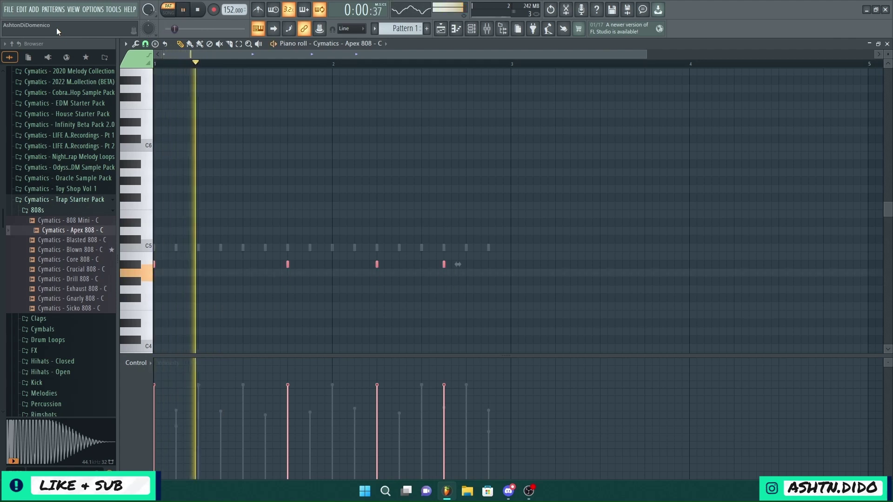
{"action": "key", "text": "shift+Up"}
{"action": "key", "text": "shift+Up"}
{"action": "key", "text": "shift+Up"}
{"action": "key", "text": "shift+Up"}
{"action": "key", "text": "space"}
{"action": "key", "text": "shift+Up"}
{"action": "key", "text": "shift+Up"}
{"action": "key", "text": "space"}
{"action": "key", "text": "shift+Up"}
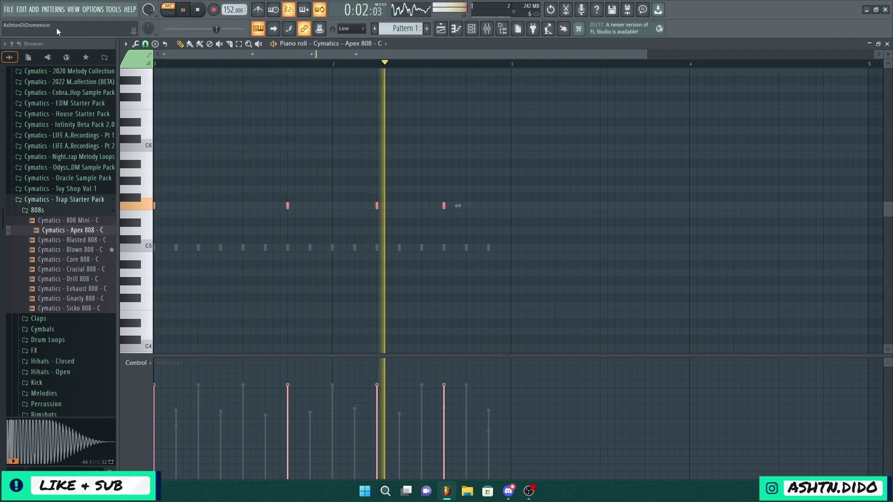
Step: Transpose the four Apex 808 notes up by semitones to B5 while the pattern plays
{"action": "key", "text": "shift+Up"}
{"action": "key", "text": "shift+Up"}
{"action": "key", "text": "shift+Up"}
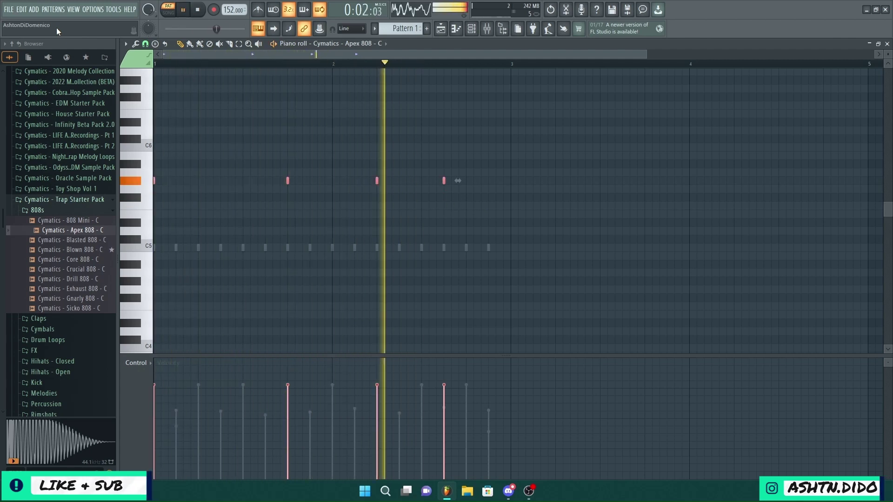
{"action": "key", "text": "shift+Up"}
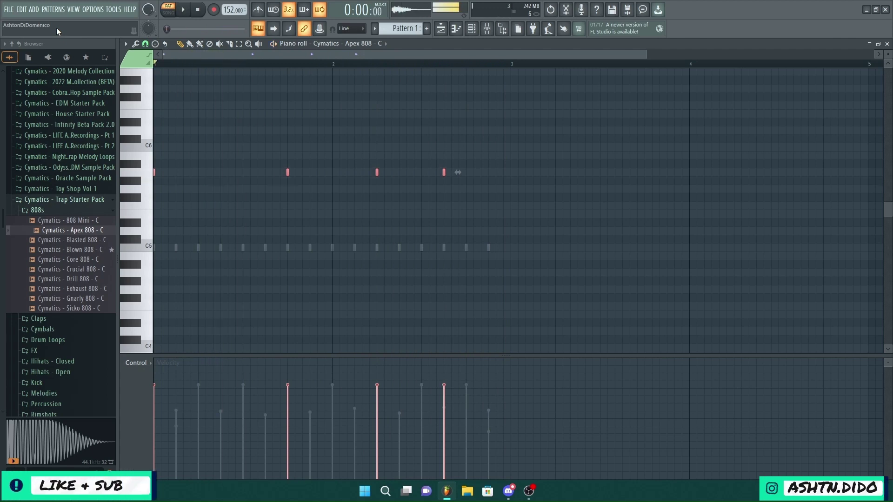
{"action": "key", "text": "shift+Up"}
{"action": "key", "text": "shift+Up"}
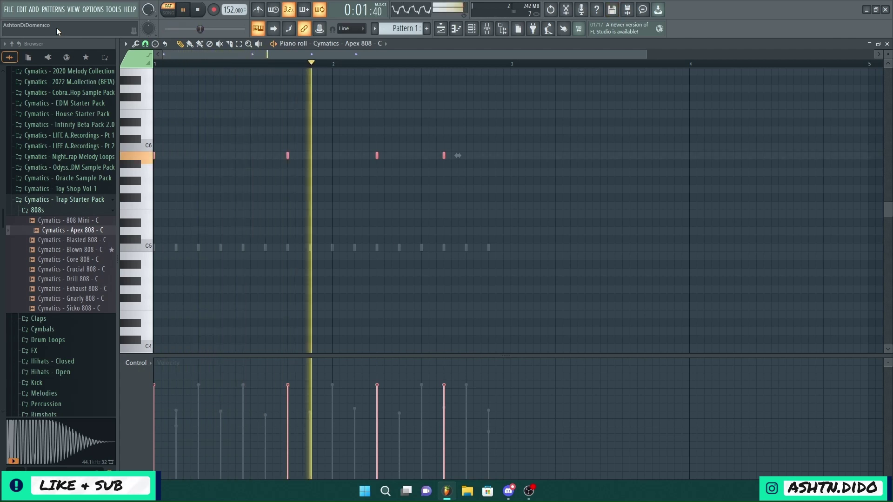
Step: Try the four 808 notes one octave lower and return them to B5
{"action": "key", "text": "ctrl+Down"}
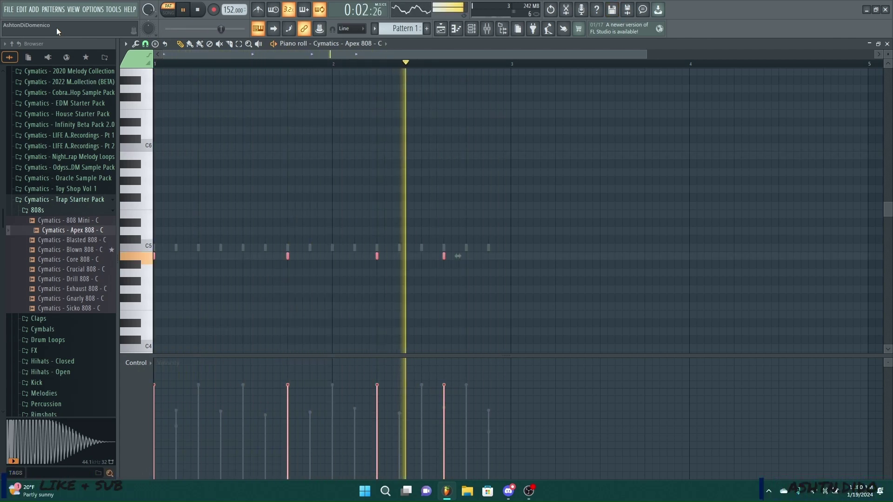
{"action": "key", "text": "space"}
{"action": "key", "text": "ctrl+Up"}
{"action": "key", "text": "space"}
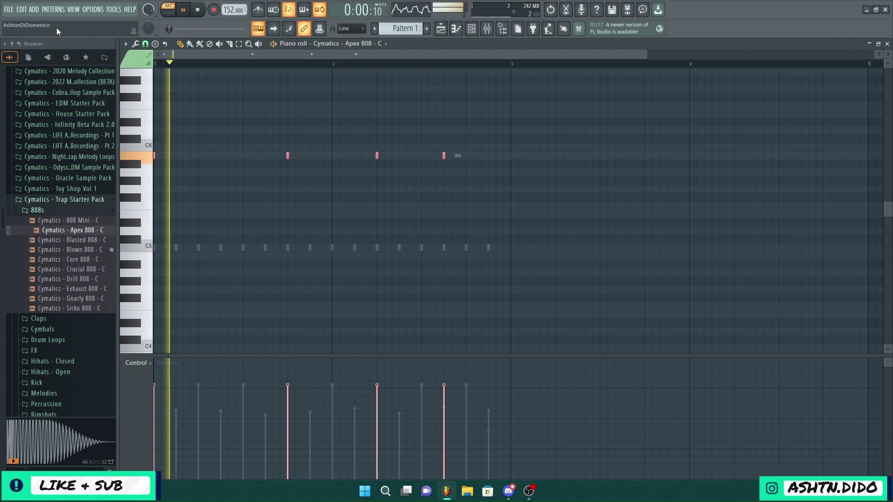
Step: Select only the third Apex 808 note, lower it to F#5, and check it in playback
{"action": "key", "text": "ctrl+d"}
{"action": "key", "text": "space"}
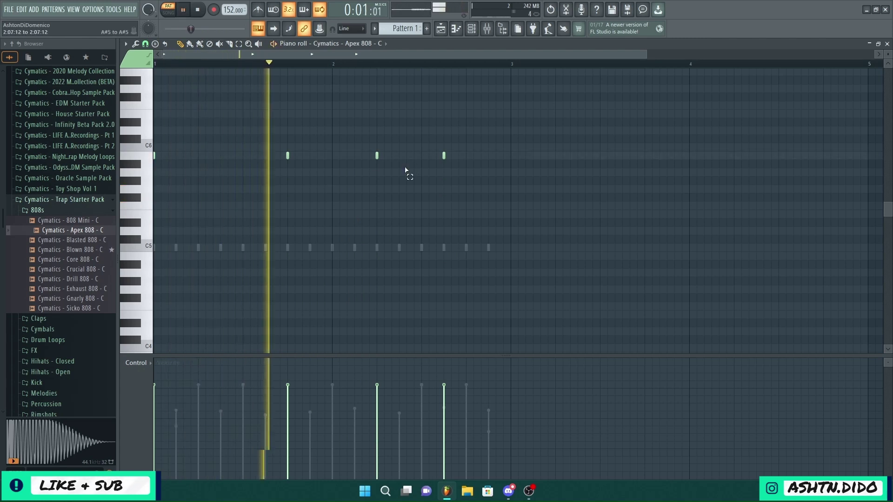
{"action": "left_click_drag", "start_coordinate": [404, 170], "coordinate": [353, 138]}
{"action": "key", "text": "shift+Down"}
{"action": "key", "text": "space"}
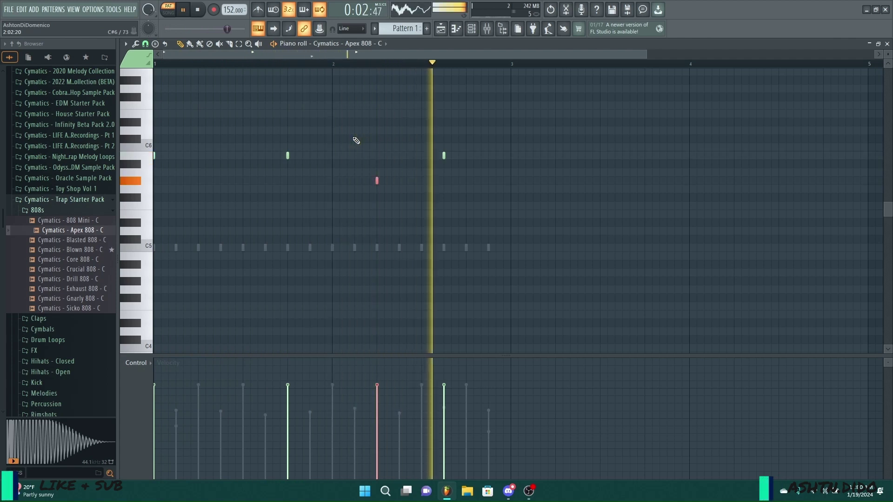
{"action": "key", "text": "space"}
{"action": "key", "text": "shift+Up"}
{"action": "key", "text": "space"}
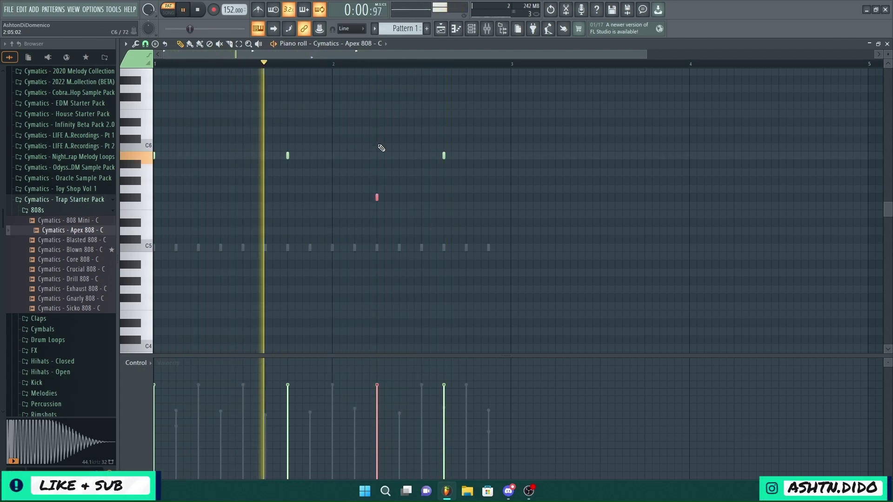
Step: Select the fourth Apex 808 note and lower it to G5, then listen to the bassline
{"action": "left_click_drag", "start_coordinate": [509, 199], "coordinate": [431, 117]}
{"action": "key", "text": "shift+Down"}
{"action": "key", "text": "shift+Down"}
{"action": "key", "text": "shift+Down"}
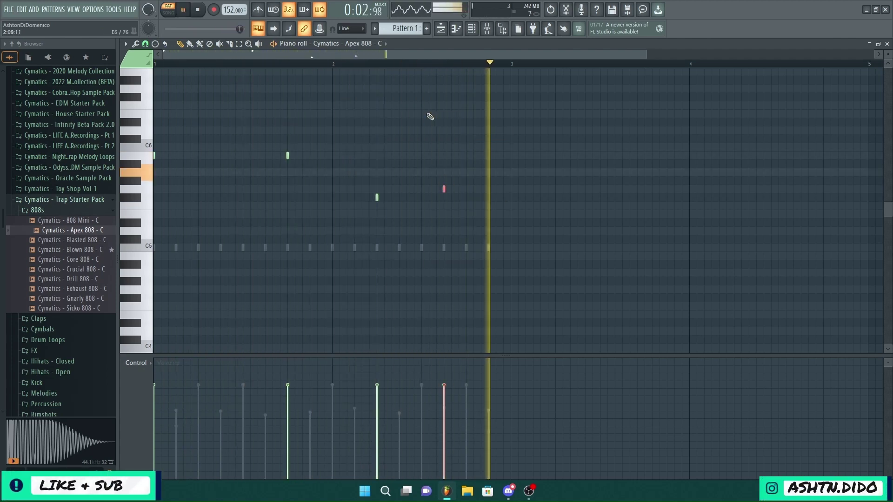
{"action": "key", "text": "space"}
{"action": "key", "text": "shift+Down"}
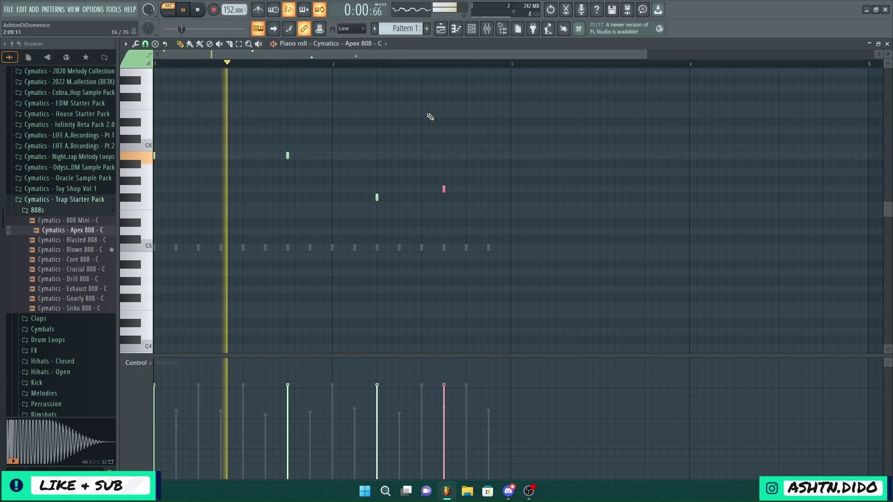
Step: Raise the third Apex 808 note to G5 and lower the fourth note to F#5
{"action": "left_click_drag", "start_coordinate": [400, 212], "coordinate": [367, 198]}
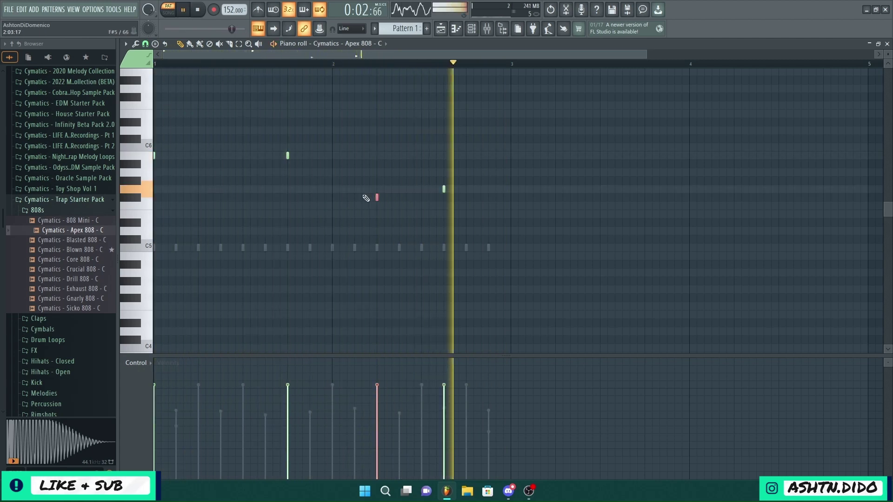
{"action": "key", "text": "shift+Up"}
{"action": "left_click_drag", "start_coordinate": [459, 188], "coordinate": [431, 184]}
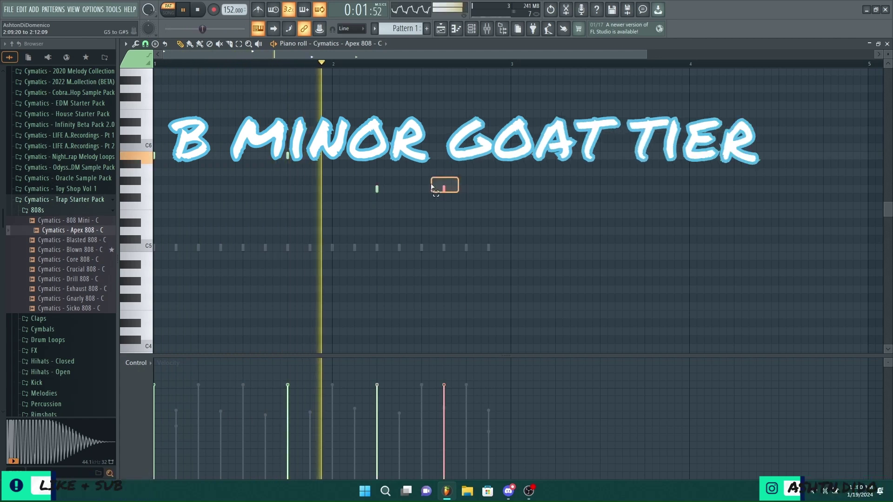
{"action": "key", "text": "shift+Down"}
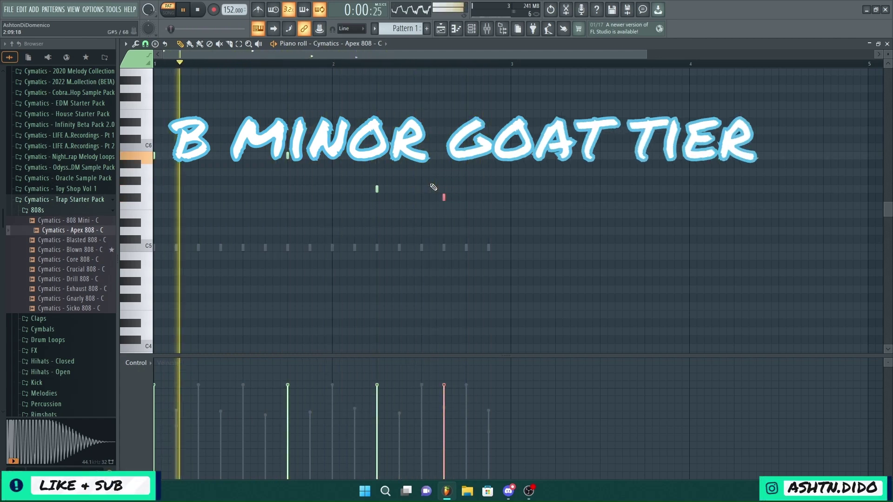
Step: Raise all four Apex 808 notes to maximum velocity and turn down the channel volumes of the 808 and the kick
{"action": "left_click_drag", "start_coordinate": [487, 236], "coordinate": [82, 83]}
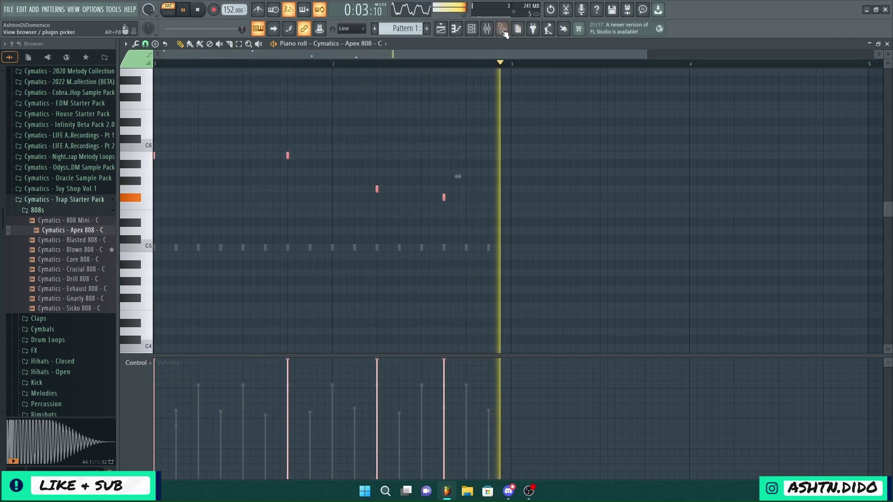
{"action": "key", "text": "F6"}
{"action": "left_click_drag", "start_coordinate": [234, 197], "coordinate": [234, 213]}
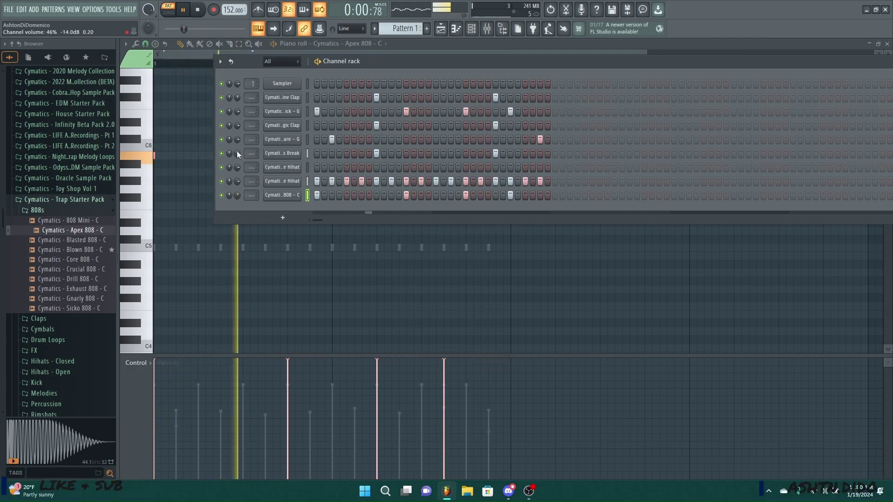
{"action": "left_click_drag", "start_coordinate": [237, 112], "coordinate": [236, 127]}
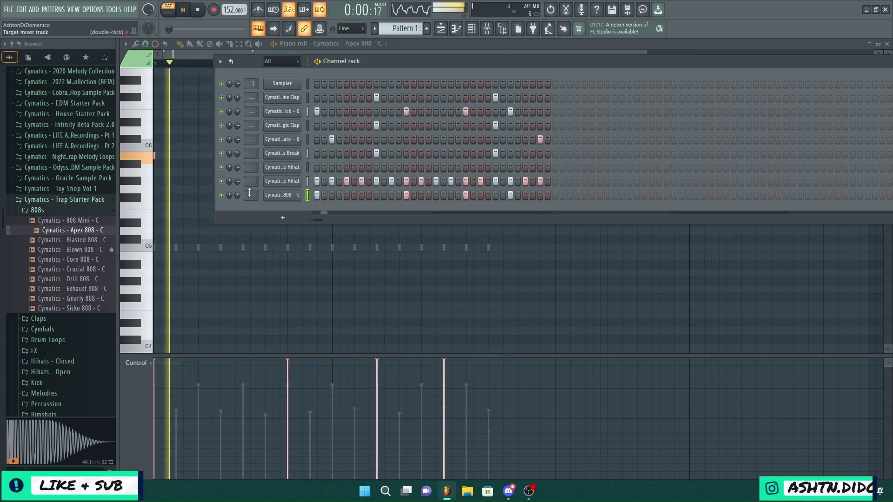
Step: Add a Keyscape channel, load the LA Custom C7 - Cinematic patch, and return to the channel rack
{"action": "left_click", "coordinate": [285, 217]}
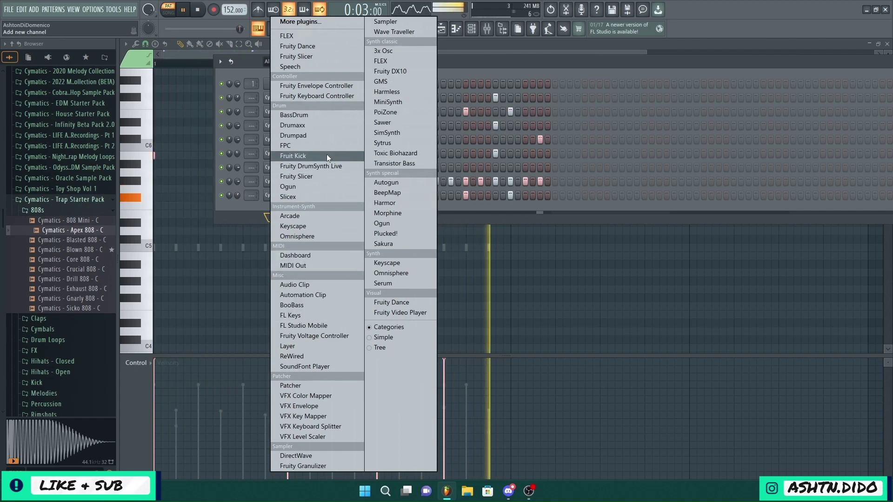
{"action": "left_click", "coordinate": [388, 264]}
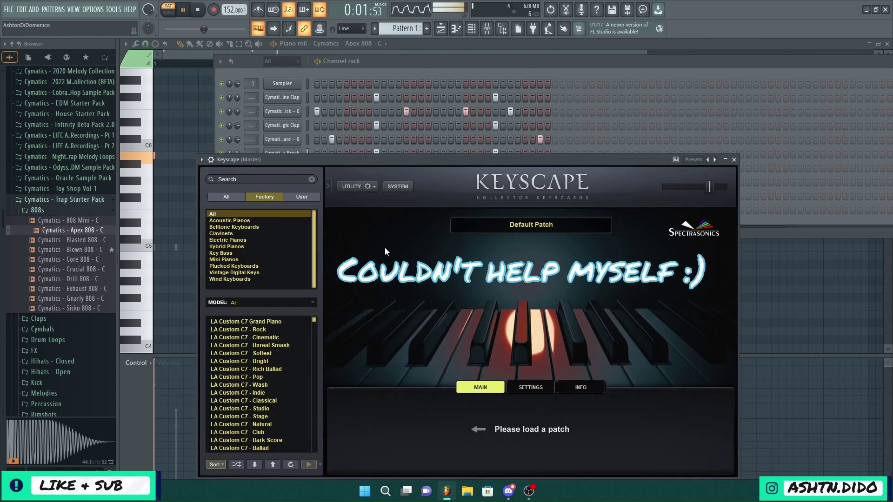
{"action": "left_click", "coordinate": [275, 339]}
{"action": "left_click", "coordinate": [471, 32]}
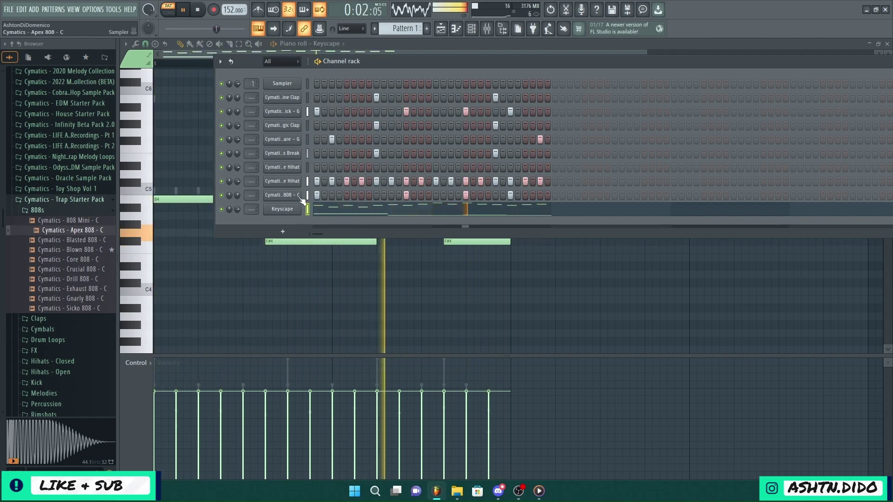
Step: Split Pattern 1 by channel and place the eight resulting patterns on playlist tracks 1 to 8, starting at bar 1
{"action": "left_click", "coordinate": [442, 28]}
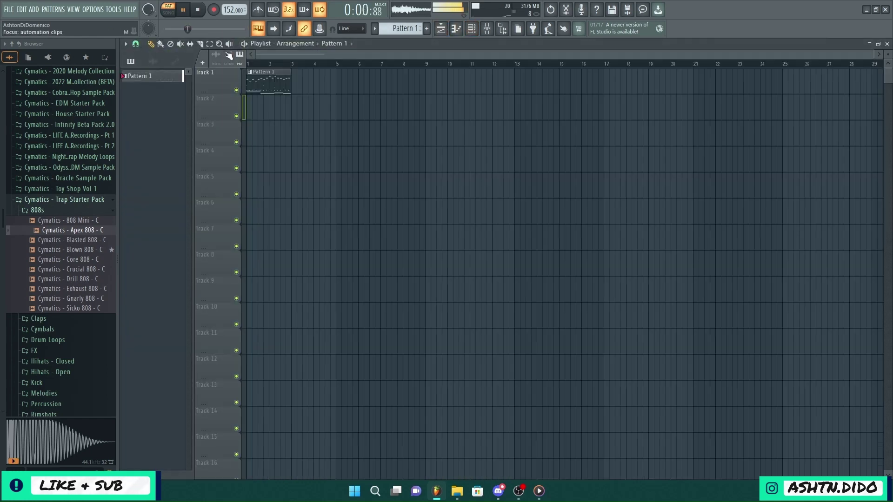
{"action": "left_click", "coordinate": [375, 30]}
{"action": "left_click", "coordinate": [427, 201]}
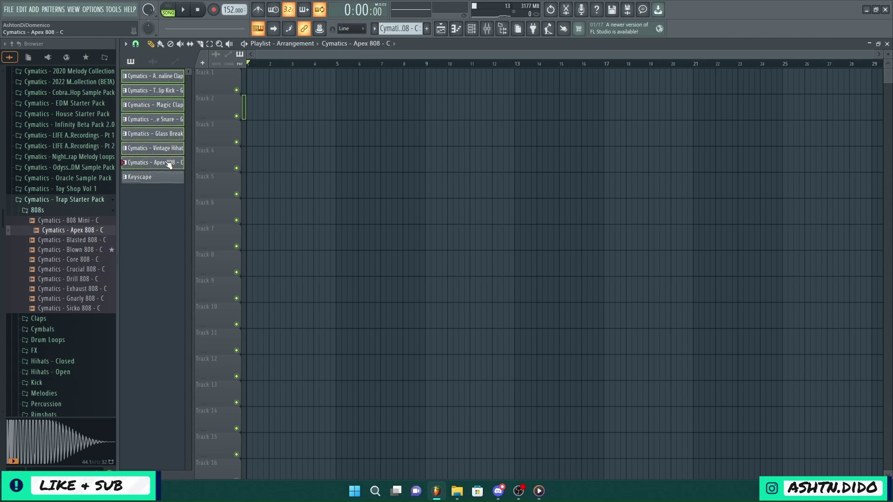
{"action": "left_click_drag", "start_coordinate": [159, 185], "coordinate": [252, 79]}
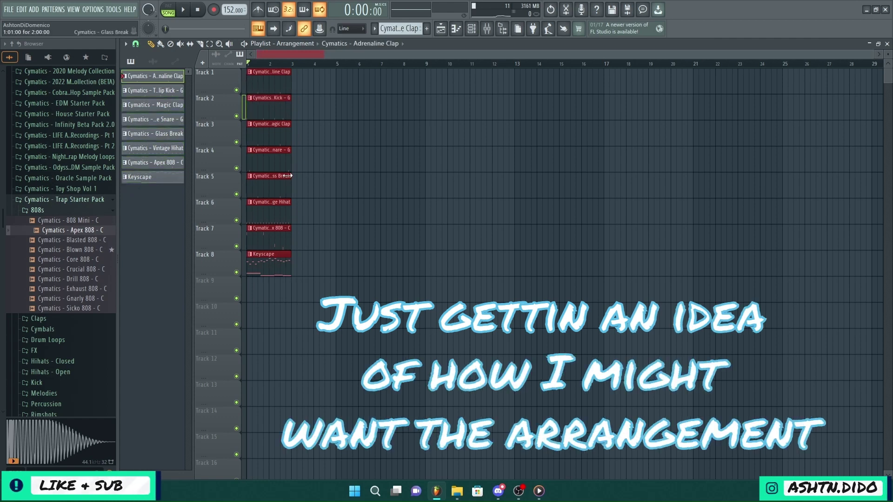
Step: Duplicate all eight two-bar pattern clips three times so that they fill bars 1 to 8 of the playlist
{"action": "key", "text": "ctrl+b"}
{"action": "key", "text": "ctrl+b"}
{"action": "key", "text": "ctrl+b"}
{"action": "left_click", "coordinate": [366, 368]}
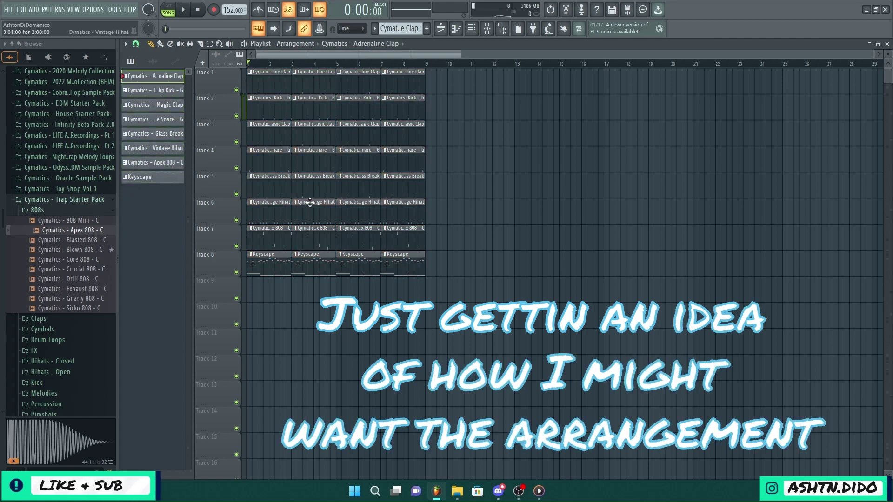
Step: Rearrange the playlist so the four Keyscape clips sit on track 1 and the drum and 808 clips occupy tracks 3 to 9
{"action": "left_click_drag", "start_coordinate": [444, 252], "coordinate": [240, 284]}
{"action": "left_click_drag", "start_coordinate": [418, 258], "coordinate": [259, 78]}
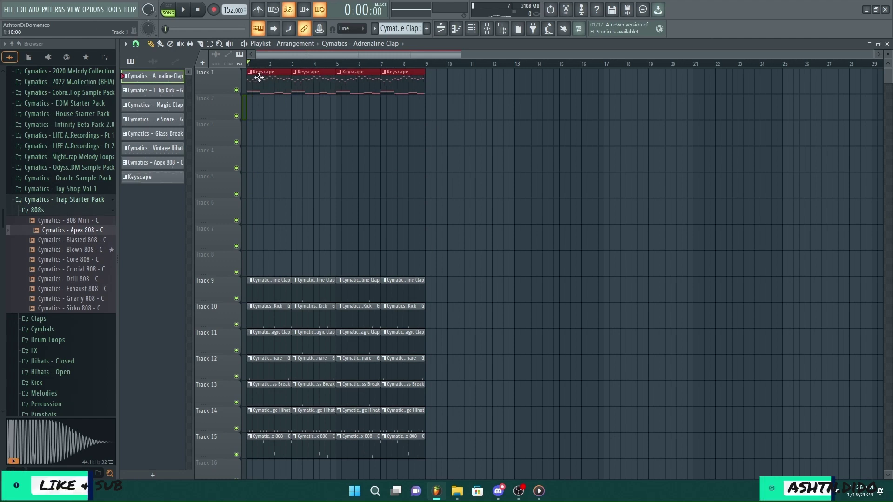
{"action": "left_click_drag", "start_coordinate": [434, 449], "coordinate": [246, 129]}
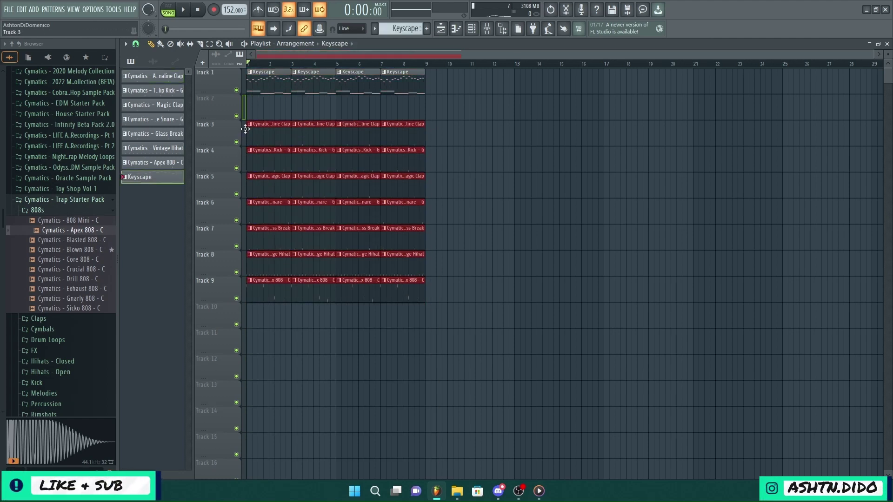
{"action": "left_click", "coordinate": [486, 174]}
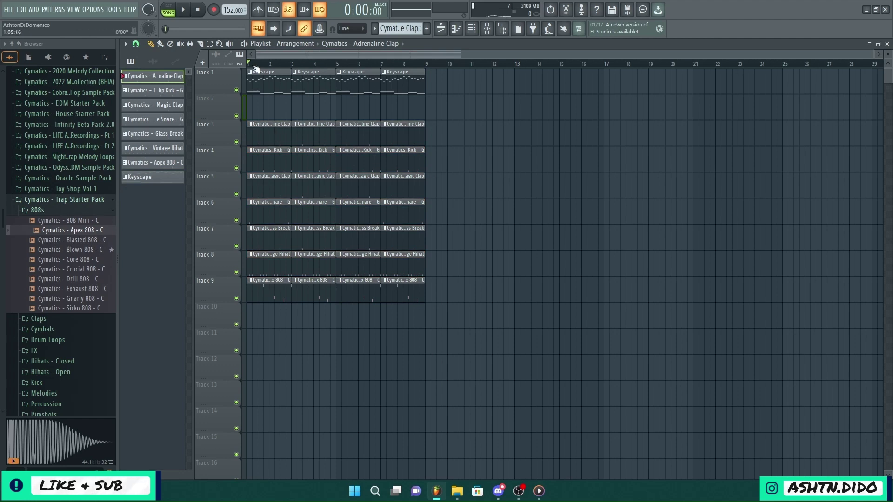
Step: Quick render the Keyscape pattern as an audio clip and place it on track 2 at bar 1
{"action": "right_click", "coordinate": [154, 177]}
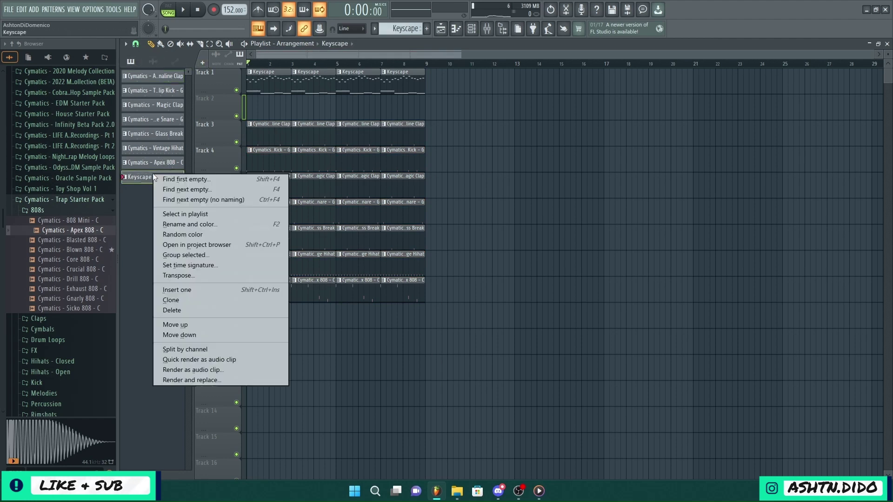
{"action": "left_click", "coordinate": [232, 360]}
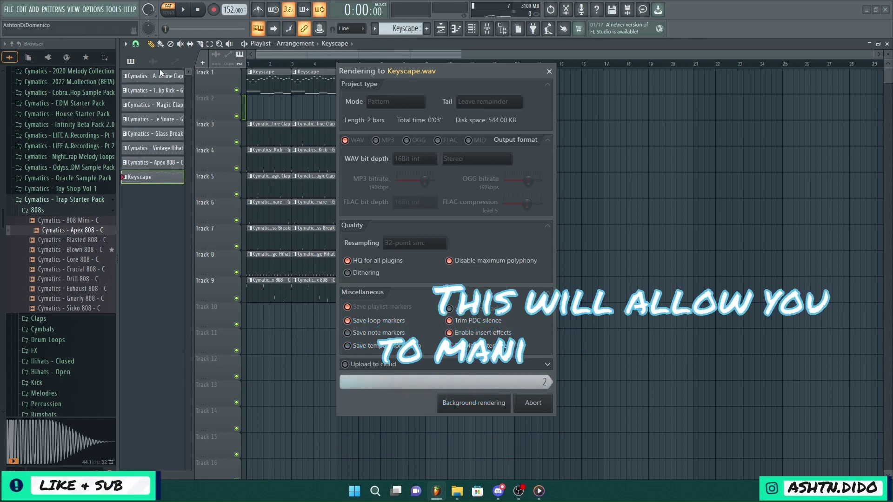
{"action": "left_click_drag", "start_coordinate": [165, 78], "coordinate": [271, 101]}
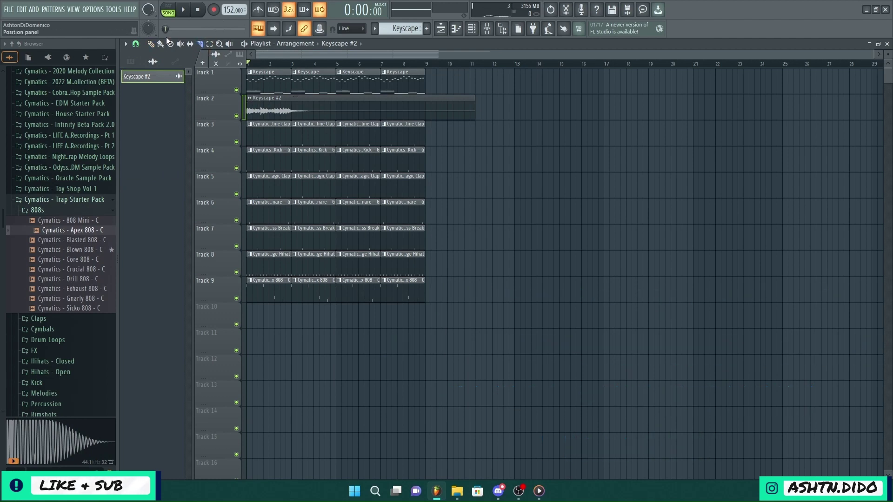
Step: Set the playlist snap to Cell, slice the Keyscape audio clip at bar 3 and delete the remainder
{"action": "left_click", "coordinate": [135, 44]}
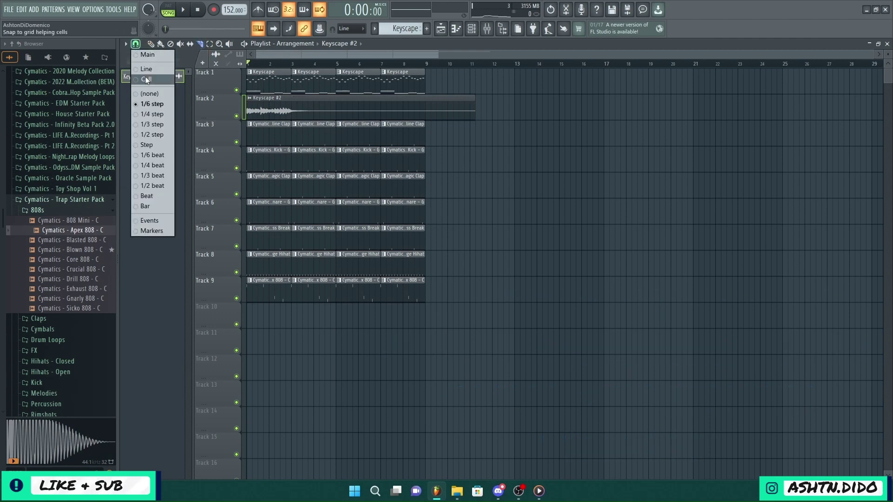
{"action": "left_click", "coordinate": [145, 80]}
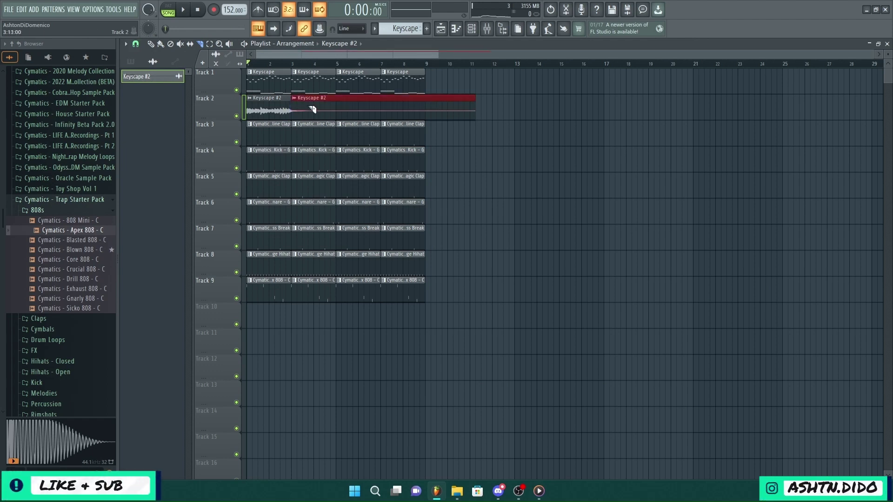
{"action": "right_click", "coordinate": [313, 109]}
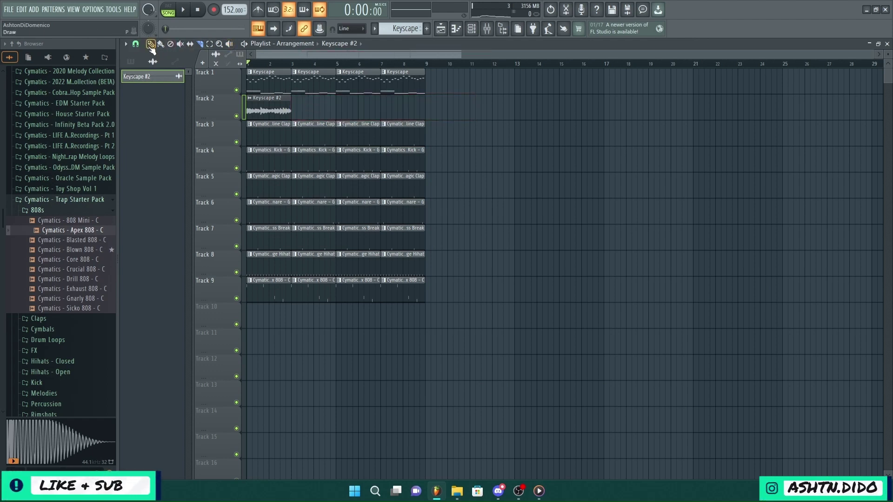
Step: Mute track 1, play the song and duplicate the two-bar Keyscape audio clip three times along track 2
{"action": "left_click", "coordinate": [242, 93]}
{"action": "key", "text": "space"}
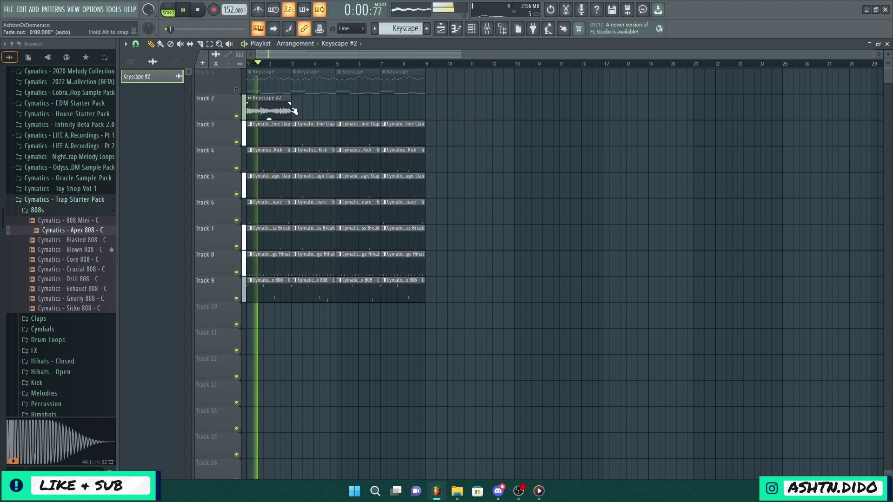
{"action": "left_click", "coordinate": [273, 106]}
{"action": "key", "text": "ctrl+b"}
{"action": "key", "text": "ctrl+b"}
{"action": "key", "text": "ctrl+b"}
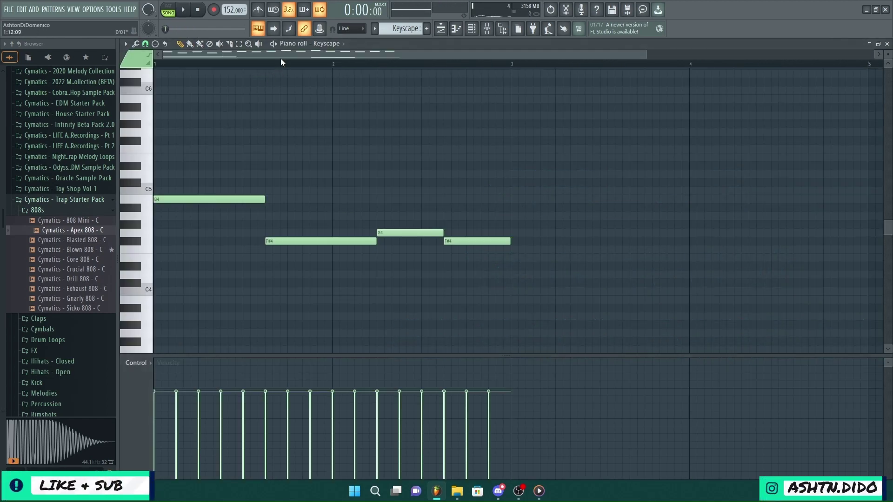
Step: Delete the four long low notes from the Keyscape pattern in the piano roll and listen to the remaining melody
{"action": "left_click", "coordinate": [471, 29]}
{"action": "key", "text": "F6"}
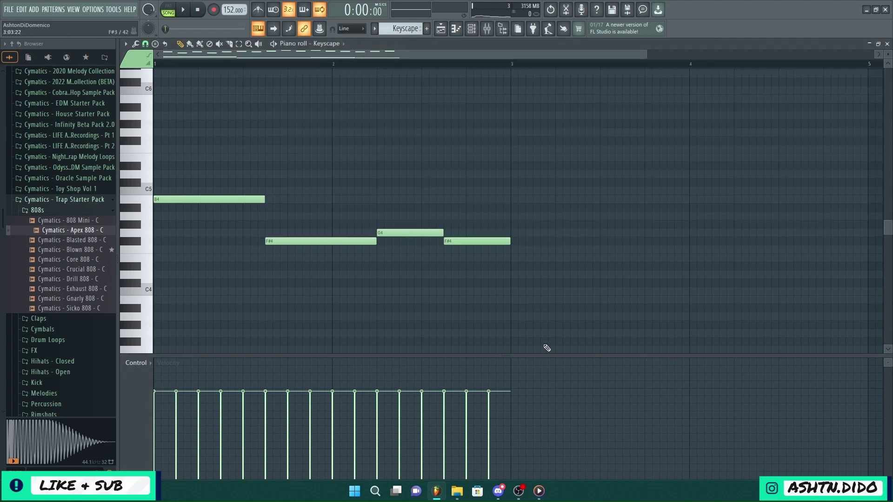
{"action": "left_click_drag", "start_coordinate": [544, 347], "coordinate": [250, 197]}
{"action": "key", "text": "Delete"}
{"action": "key", "text": "space"}
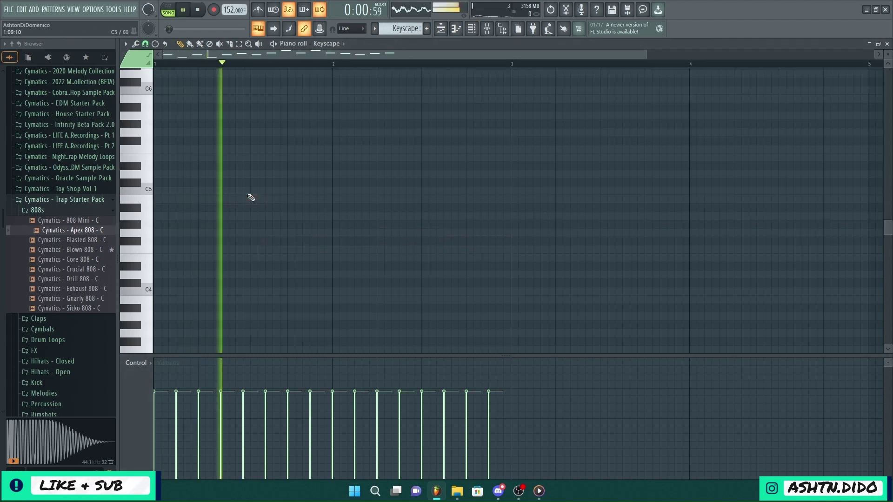
{"action": "key", "text": "space"}
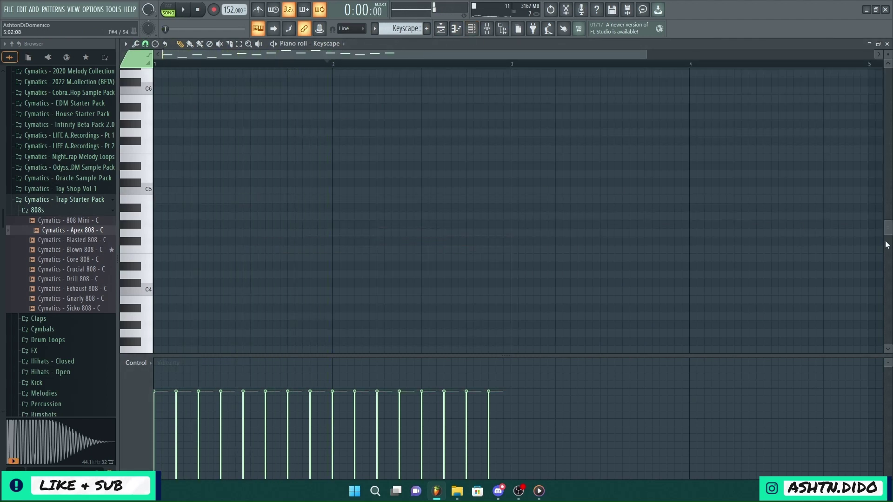
Step: Transpose all remaining Keyscape melody notes down one octave and play the result
{"action": "left_click_drag", "start_coordinate": [890, 238], "coordinate": [888, 161]}
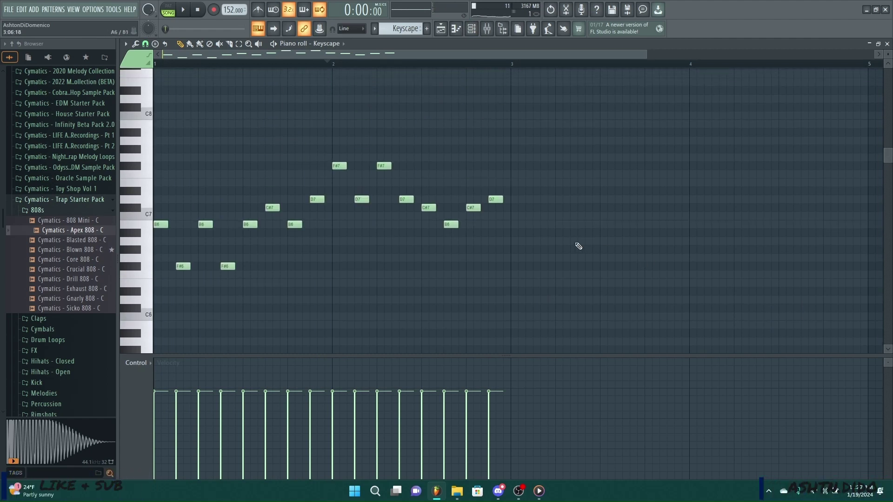
{"action": "key", "text": "ctrl+a"}
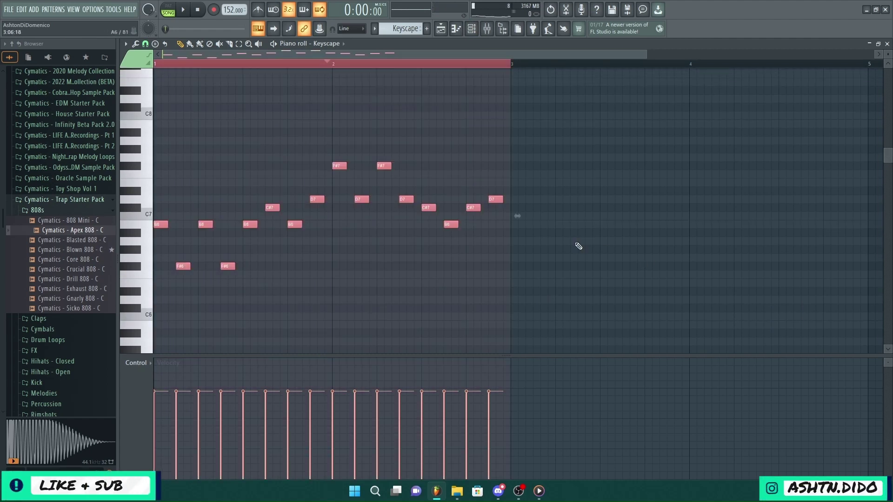
{"action": "key", "text": "ctrl+Down"}
{"action": "key", "text": "space"}
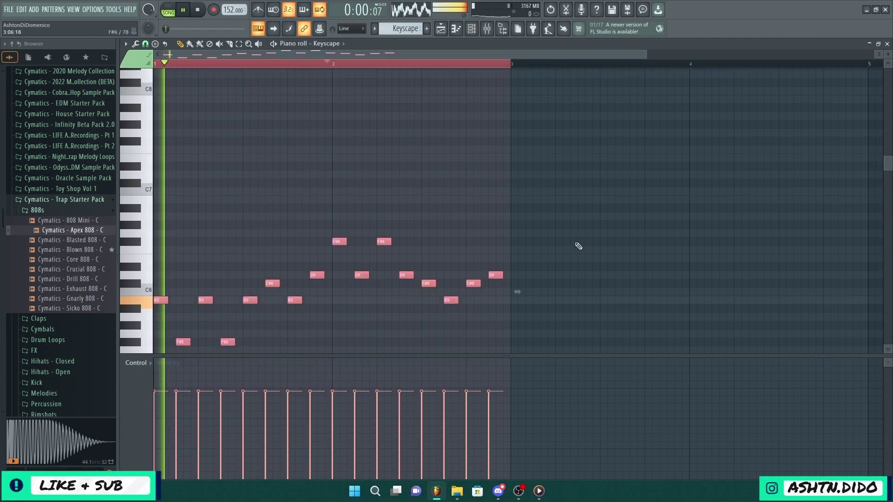
Step: Return to the playlist and move all the clips on tracks 2 to 9 so that they start at bar 9
{"action": "left_click", "coordinate": [440, 29]}
{"action": "key", "text": "space"}
{"action": "left_click_drag", "start_coordinate": [440, 322], "coordinate": [452, 130]}
{"action": "left_click", "coordinate": [364, 123]}
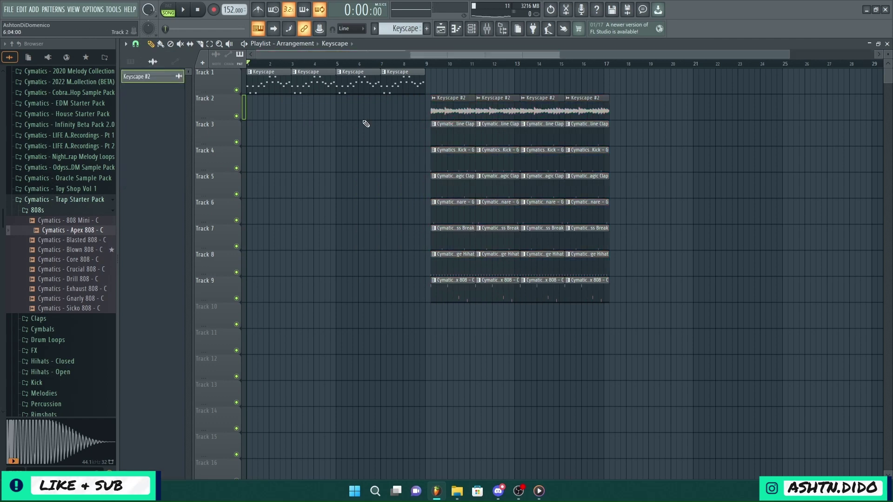
{"action": "left_click_drag", "start_coordinate": [633, 354], "coordinate": [440, 105]}
{"action": "left_click", "coordinate": [351, 145]}
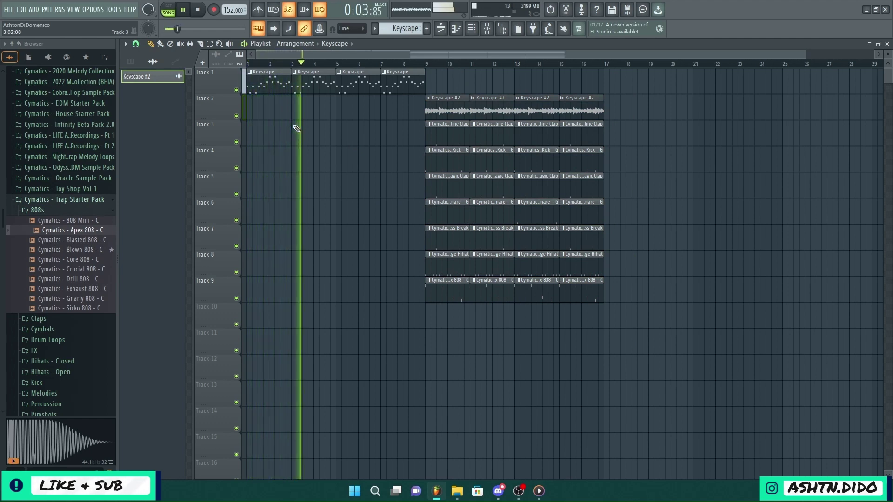
Step: Add Keyscape audio clips on track 2 at bars 5 and 7, and duplicate the bars 9 to 16 block to bar 17
{"action": "left_click", "coordinate": [431, 105]}
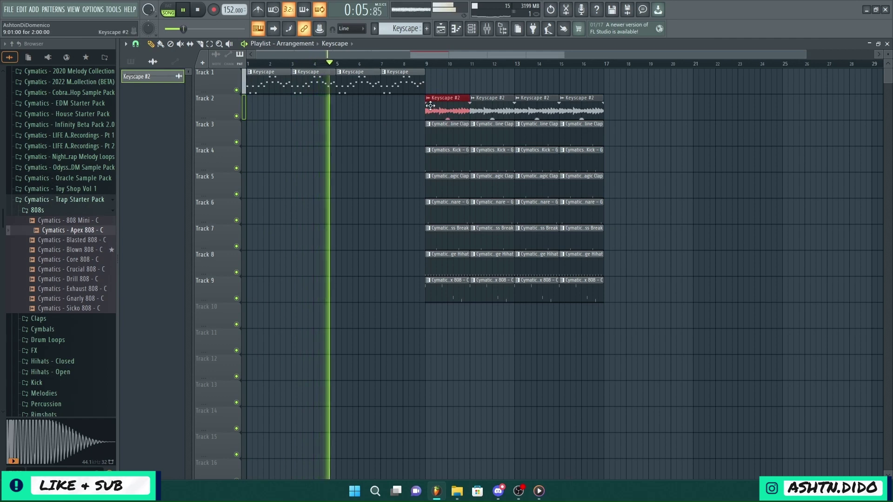
{"action": "key", "text": "space"}
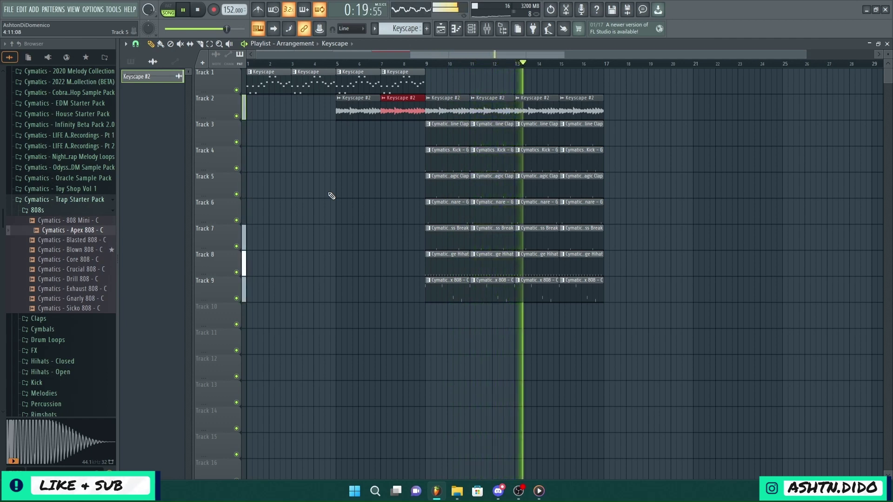
{"action": "left_click_drag", "start_coordinate": [648, 354], "coordinate": [451, 120]}
{"action": "key", "text": "ctrl+b"}
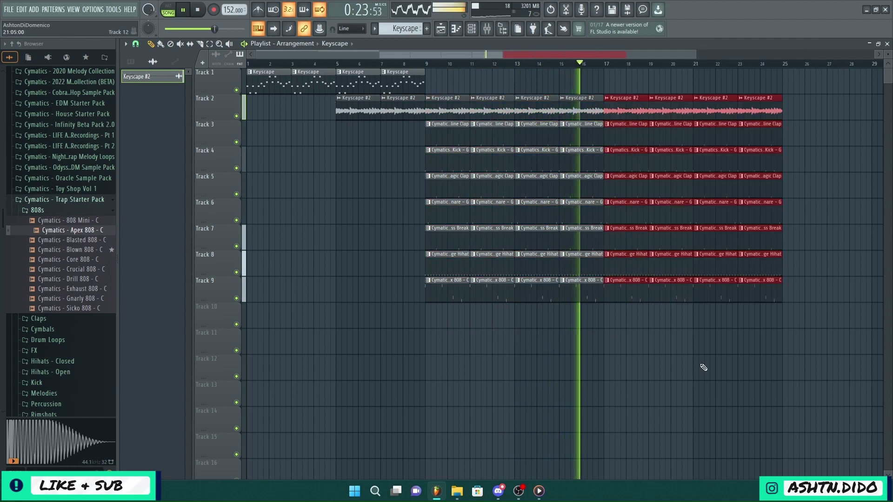
{"action": "left_click", "coordinate": [710, 387]}
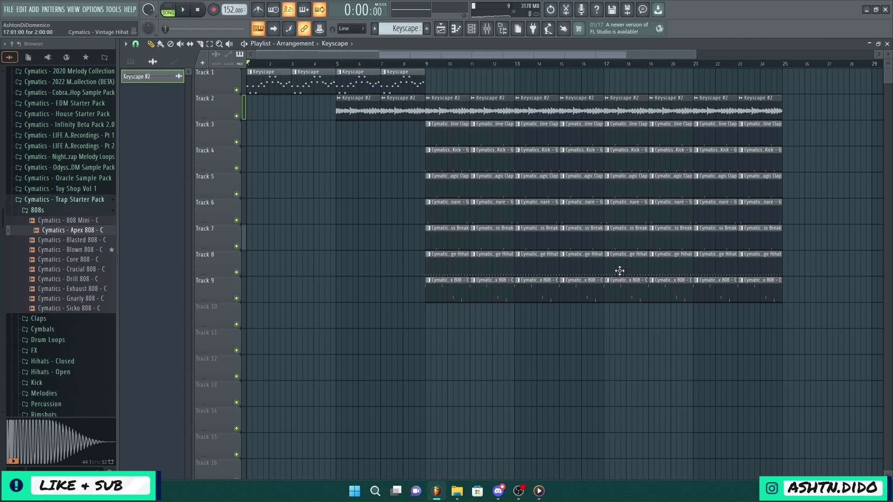
Step: Shorten the snare and hi-hat clips at the start of bar 17 and at the end of bar 24 to create brief dropouts
{"action": "left_click", "coordinate": [600, 67]}
{"action": "key", "text": "space"}
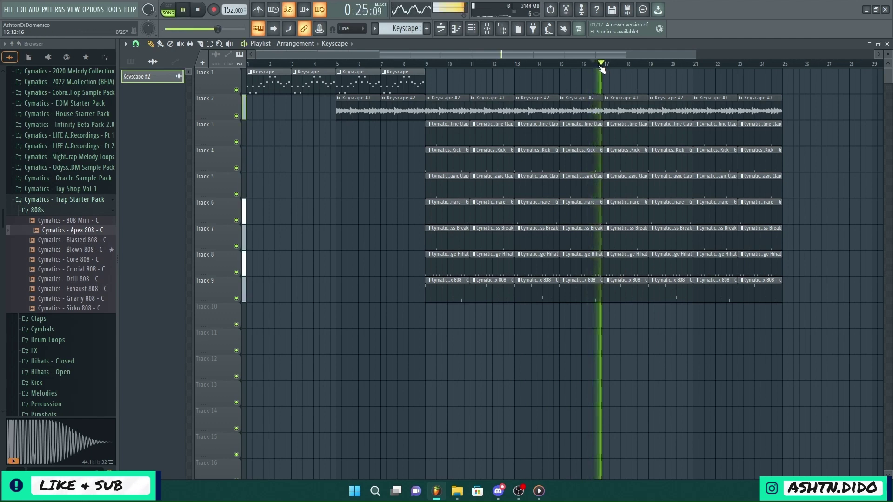
{"action": "key", "text": "space"}
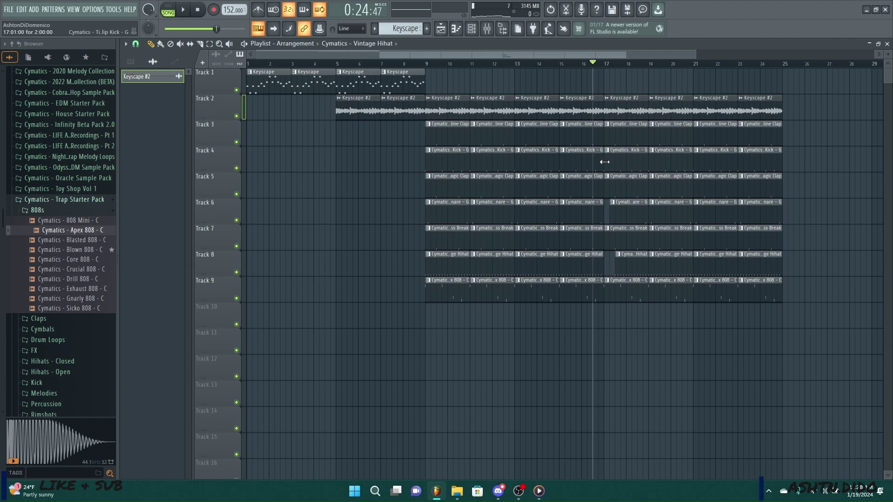
{"action": "key", "text": "space"}
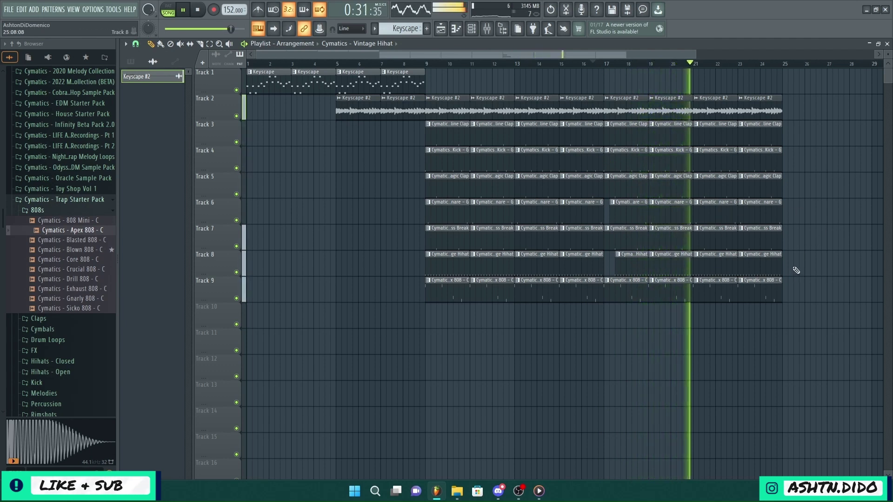
{"action": "left_click_drag", "start_coordinate": [782, 261], "coordinate": [771, 260]}
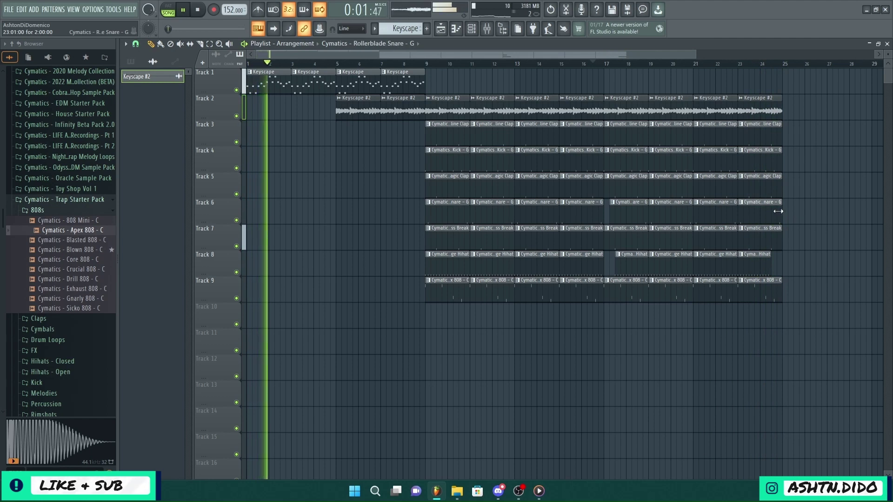
{"action": "left_click_drag", "start_coordinate": [782, 212], "coordinate": [774, 213]}
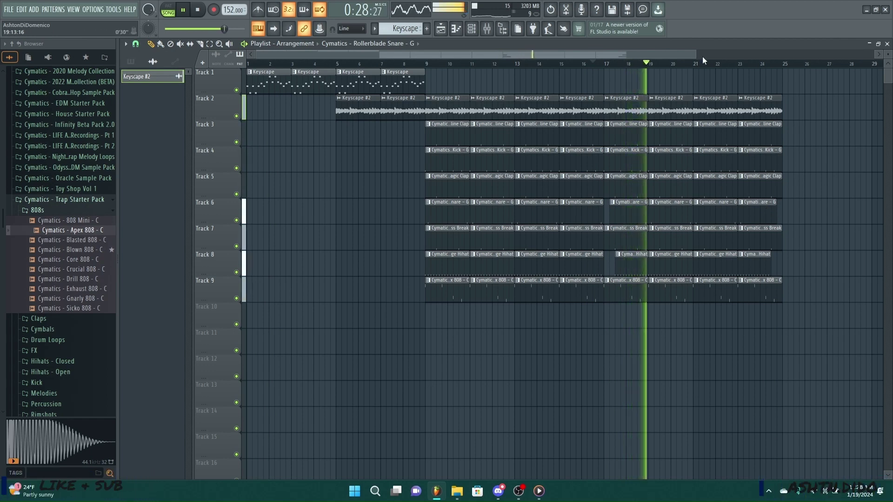
Step: Copy the four Keyscape pattern clips on track 1 to bar 25
{"action": "left_click_drag", "start_coordinate": [696, 54], "coordinate": [842, 56]}
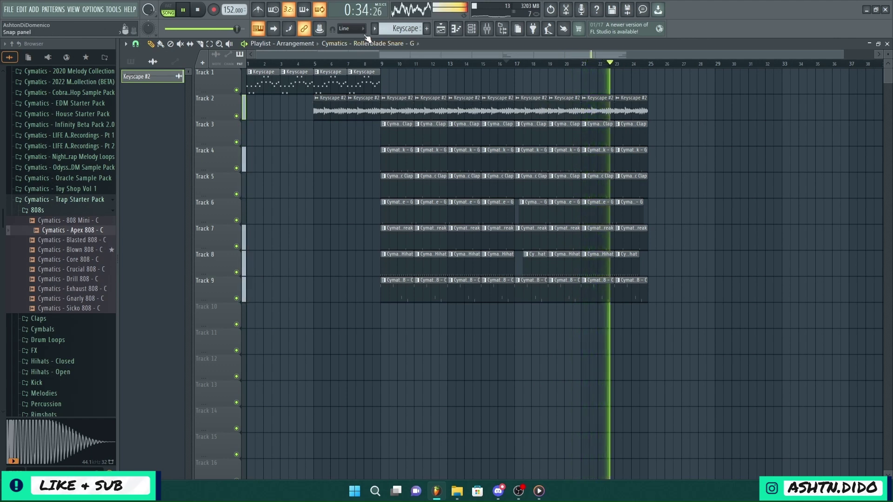
{"action": "mouse_move", "coordinate": [394, 87]}
{"action": "left_mouse_down"}
{"action": "mouse_move", "coordinate": [255, 76]}
{"action": "mouse_move", "coordinate": [700, 78]}
{"action": "mouse_move", "coordinate": [661, 69]}
{"action": "left_mouse_up"}
{"action": "key", "text": "space"}
{"action": "key", "text": "space"}
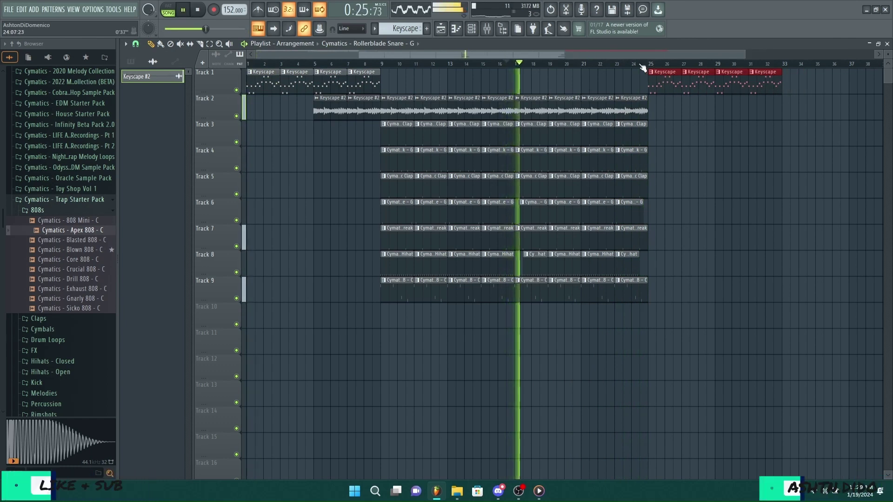
Step: Duplicate the last two kick clips to bar 25, and the last two 808 clips twice so they cover bars 25 to 32
{"action": "left_click", "coordinate": [639, 65]}
{"action": "left_click_drag", "start_coordinate": [656, 169], "coordinate": [585, 148]}
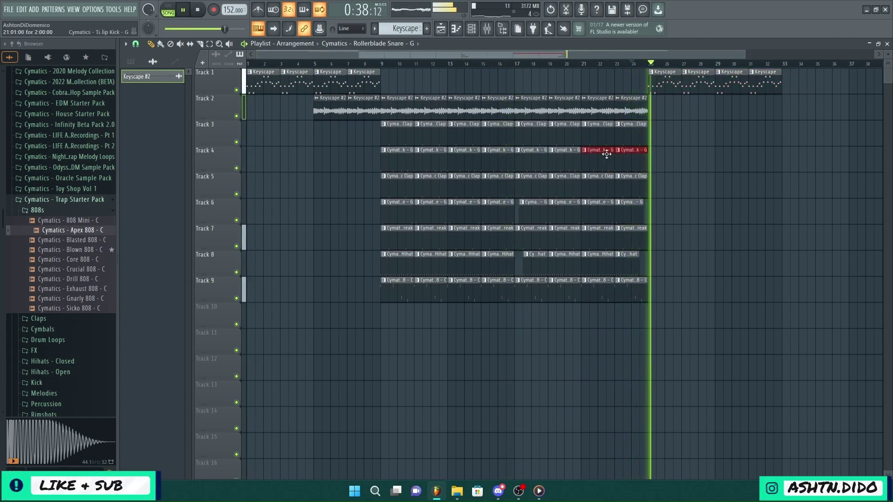
{"action": "key", "text": "ctrl+b"}
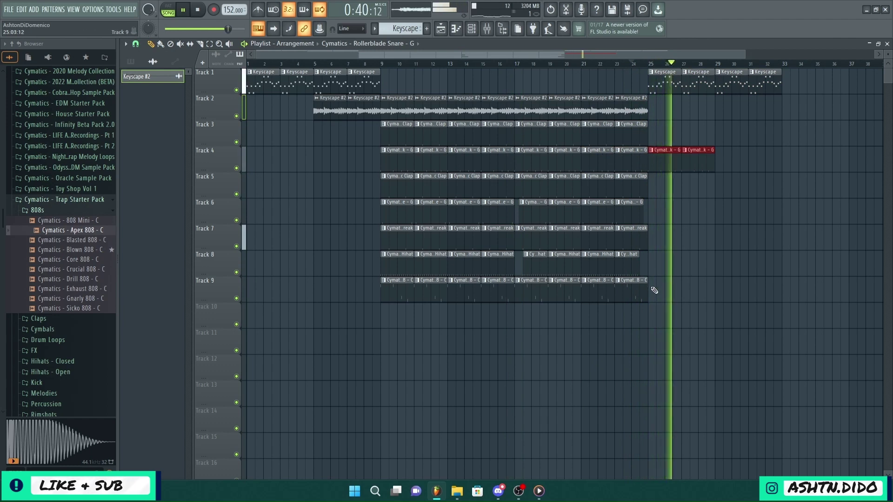
{"action": "left_click_drag", "start_coordinate": [651, 291], "coordinate": [609, 287]}
{"action": "key", "text": "ctrl+b"}
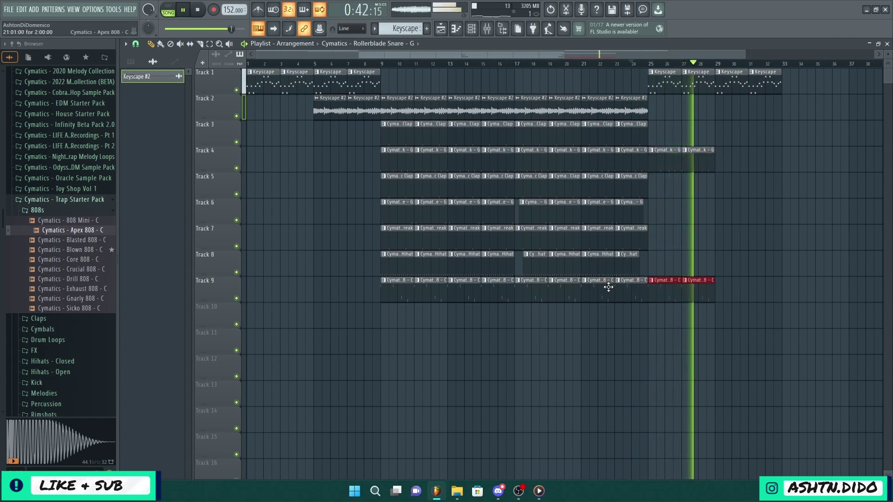
{"action": "key", "text": "ctrl+b"}
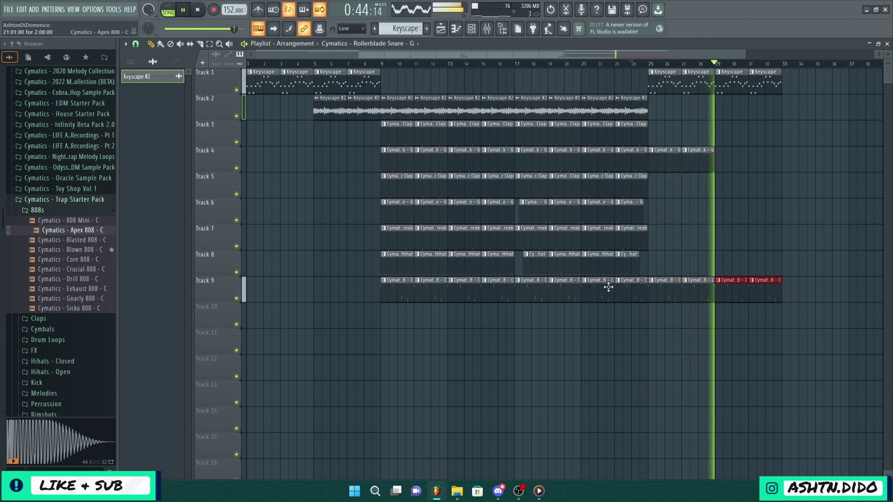
Step: Duplicate the last two kick clips on track 4 to bar 29 so the kick covers bars 25 to 32
{"action": "left_click_drag", "start_coordinate": [722, 161], "coordinate": [670, 157]}
{"action": "key", "text": "ctrl+b"}
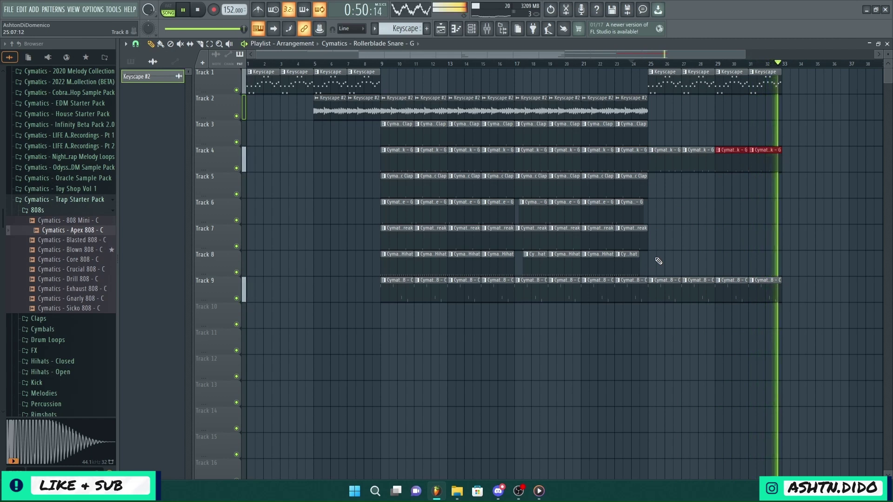
{"action": "key", "text": "space"}
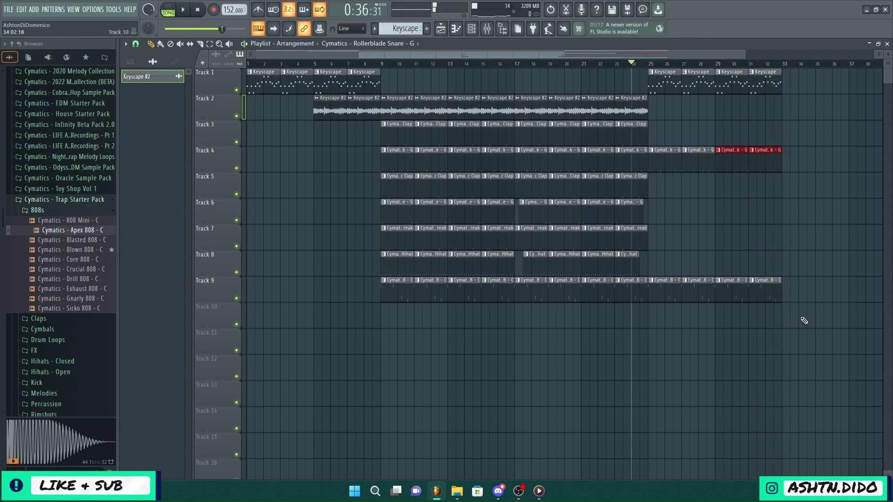
Step: Duplicate the whole bars 9 to 32 block to bar 33, and delete the kick clip at bar 25 on track 4
{"action": "left_click_drag", "start_coordinate": [801, 325], "coordinate": [391, 70]}
{"action": "key", "text": "ctrl+b"}
{"action": "key", "text": "space"}
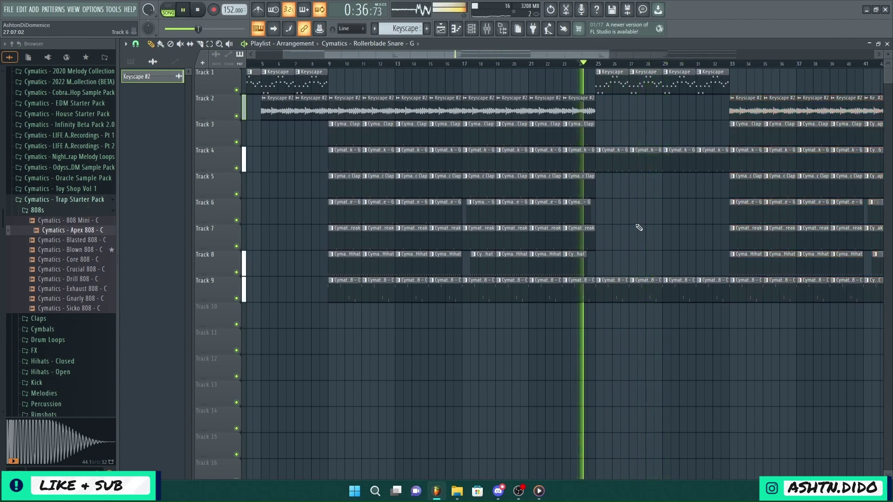
{"action": "right_click", "coordinate": [601, 157]}
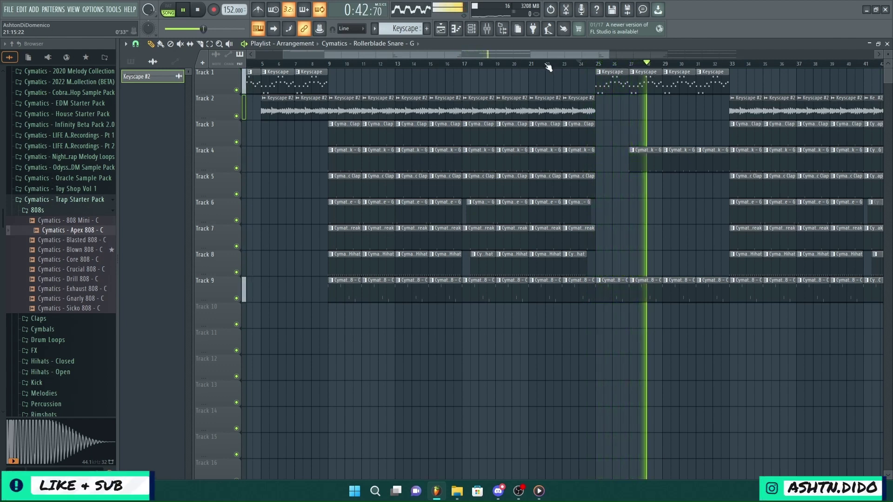
Step: Show all channels in the channel rack and route Keyscape to mixer insert 20 and Keyscape #2 to insert 21
{"action": "key", "text": "F6"}
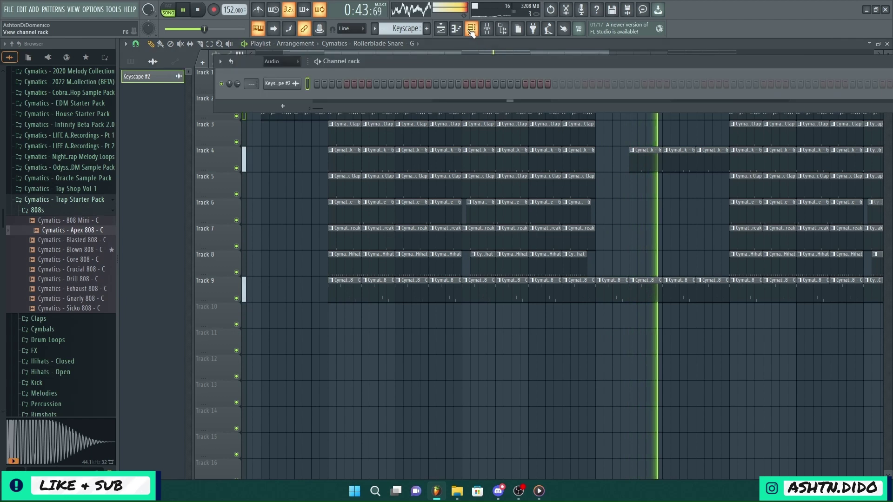
{"action": "left_click", "coordinate": [289, 61]}
{"action": "left_click", "coordinate": [282, 71]}
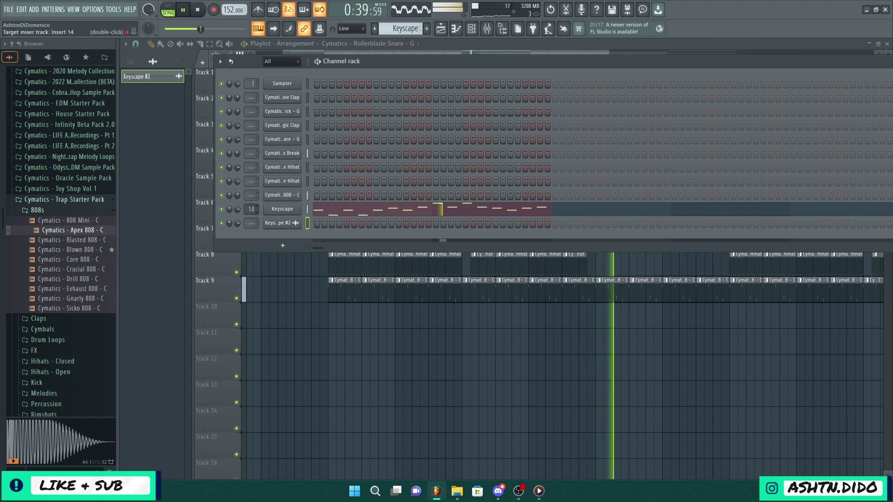
{"action": "scroll", "coordinate": [251, 210], "scroll_direction": "up", "scroll_amount": 2}
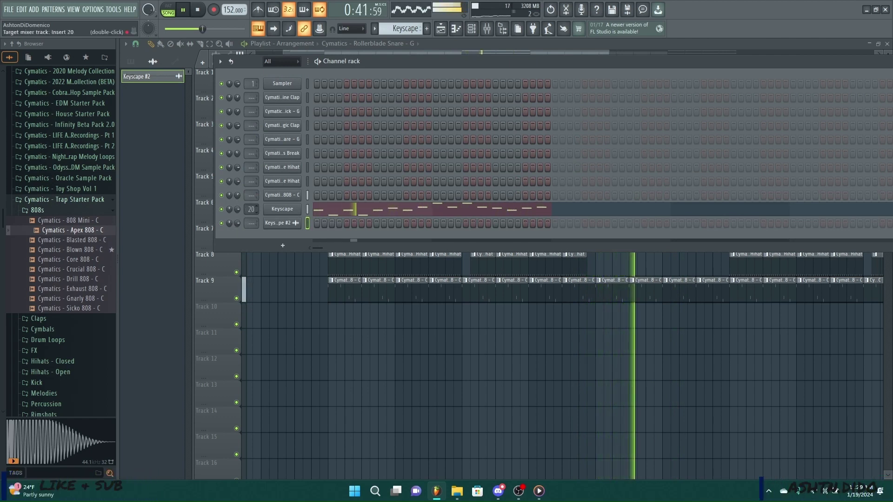
{"action": "left_click_drag", "start_coordinate": [251, 223], "coordinate": [251, 195]}
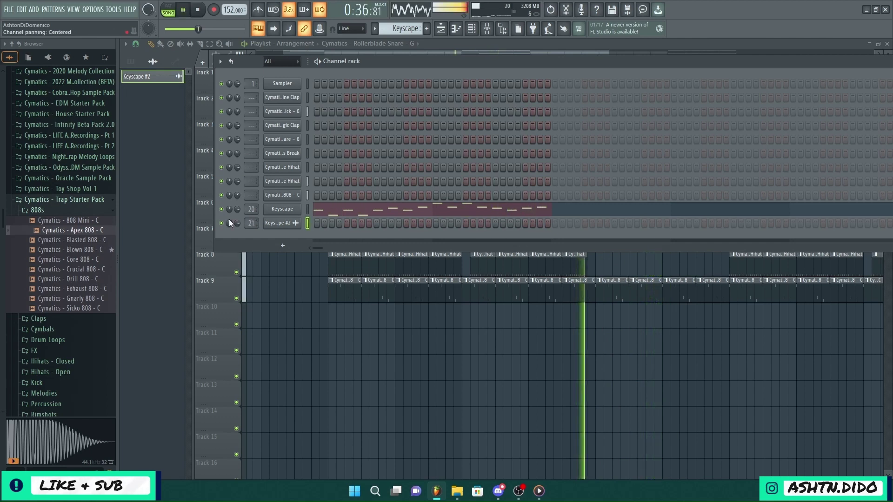
{"action": "key", "text": "space"}
{"action": "key", "text": "space"}
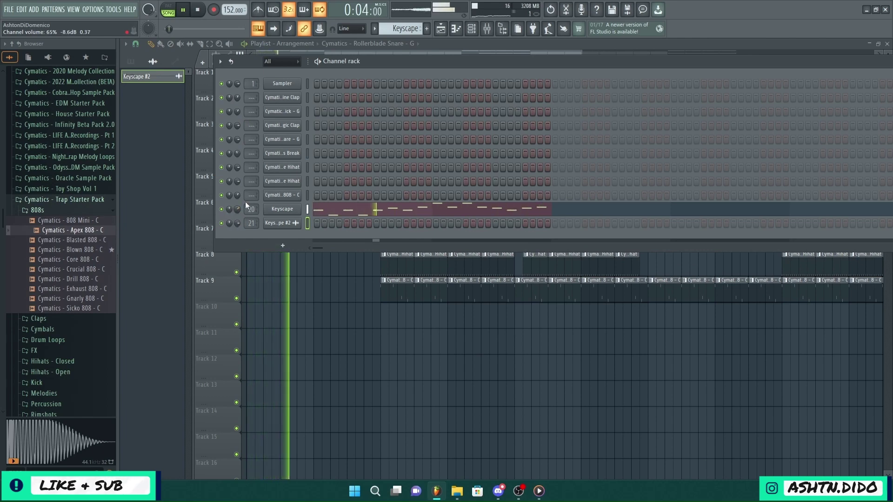
Step: Place the channel rack over the mixer and adjust the Keyscape #2 channel volume while watching the meters
{"action": "left_click", "coordinate": [486, 30]}
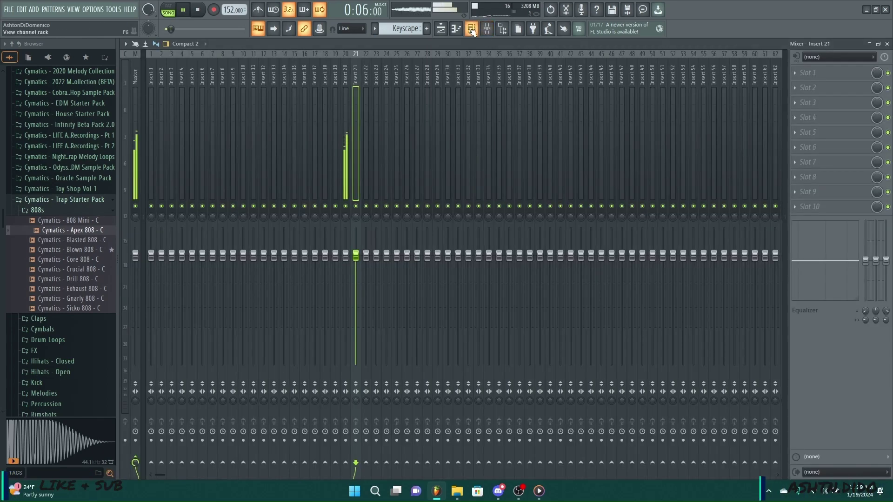
{"action": "left_click", "coordinate": [472, 30]}
{"action": "left_click_drag", "start_coordinate": [419, 67], "coordinate": [517, 54]}
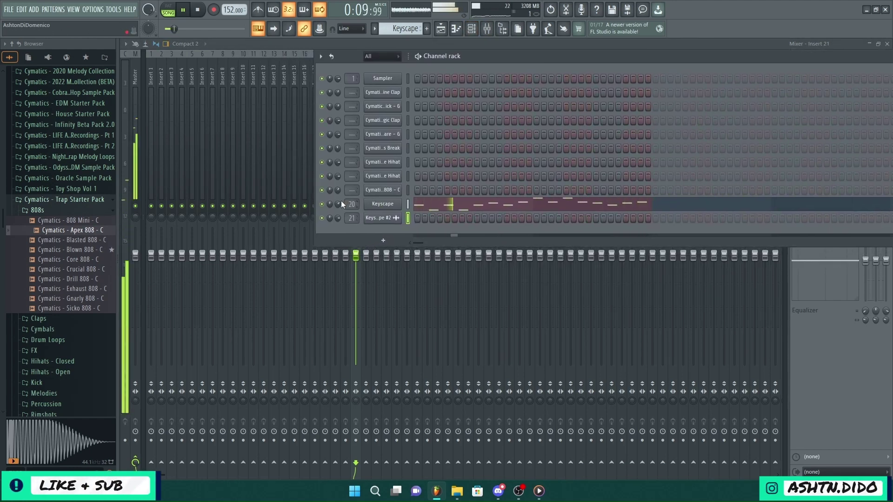
{"action": "left_click_drag", "start_coordinate": [338, 219], "coordinate": [339, 218]}
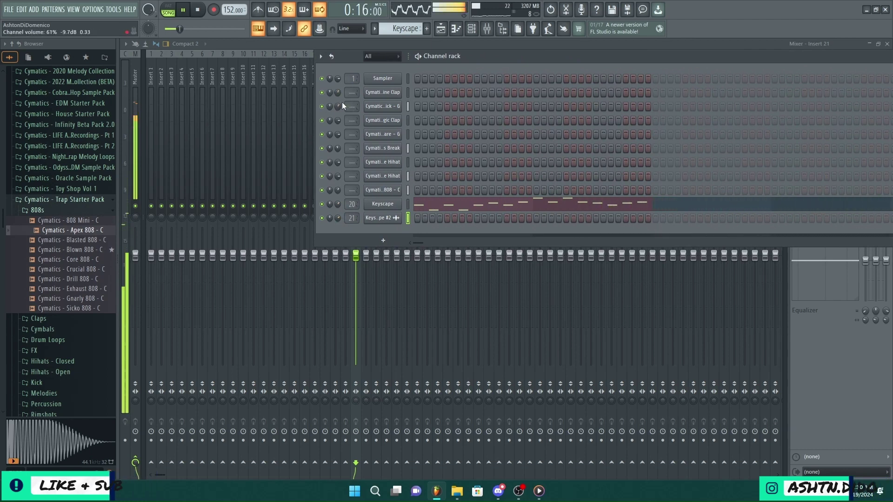
Step: Route the kick to insert 1, 808 to 2, main hi-hat to 3, break to 4 and the two claps to 5 and 6
{"action": "scroll", "coordinate": [351, 106], "scroll_direction": "up", "scroll_amount": 1}
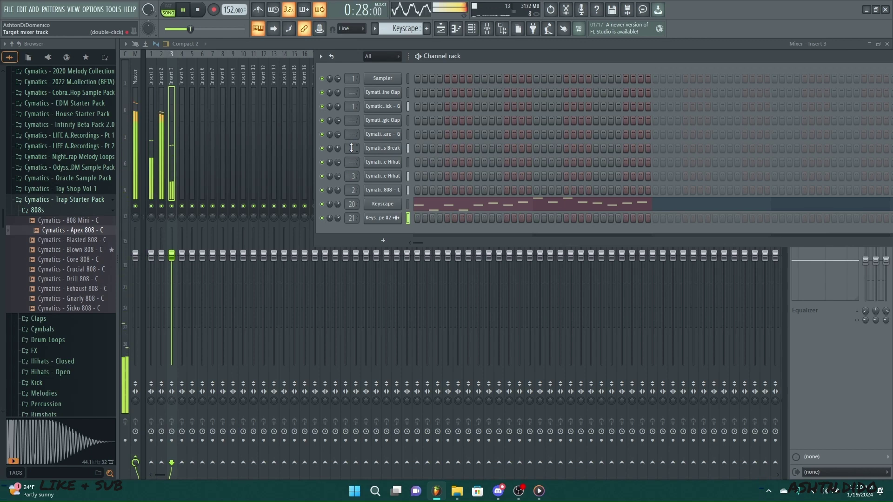
{"action": "scroll", "coordinate": [351, 148], "scroll_direction": "up", "scroll_amount": 2}
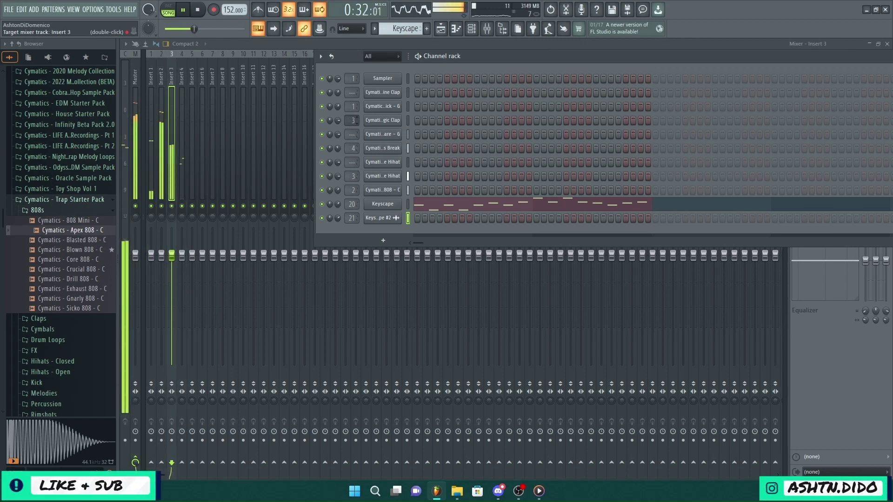
{"action": "scroll", "coordinate": [354, 120], "scroll_direction": "down", "scroll_amount": 1}
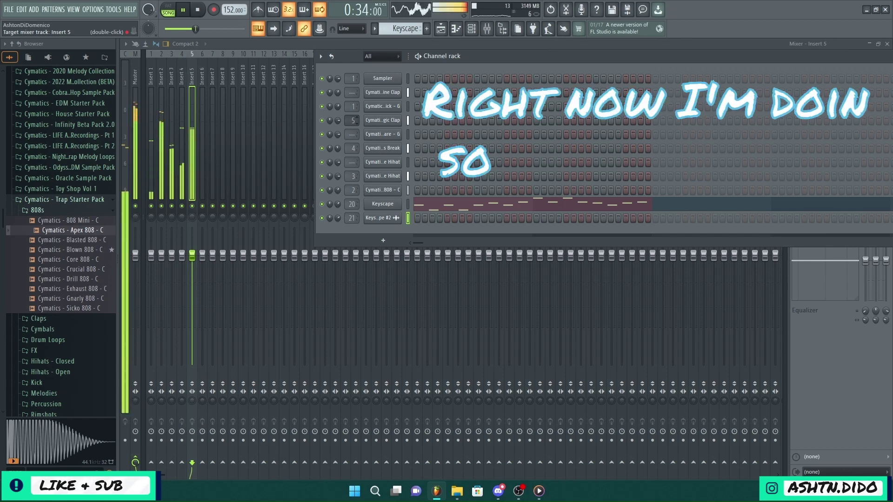
{"action": "left_click_drag", "start_coordinate": [353, 91], "coordinate": [352, 88]}
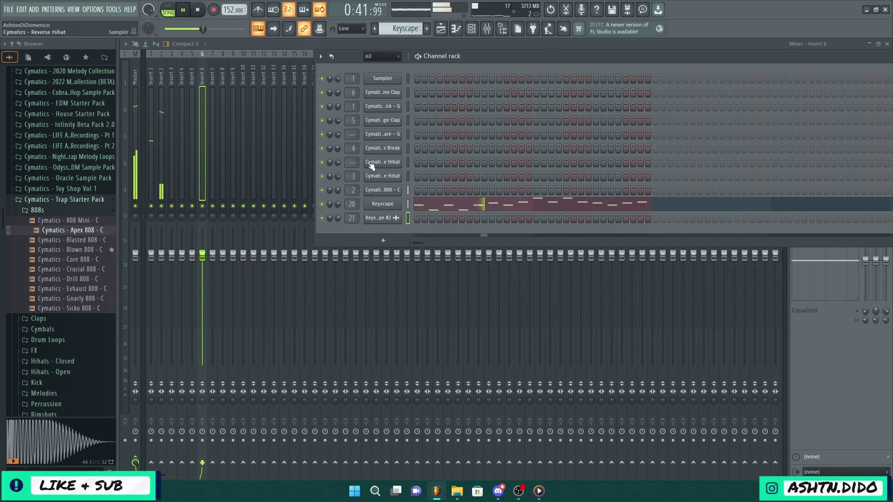
Step: Rename mixer insert 30 as VERB
{"action": "left_click", "coordinate": [496, 28]}
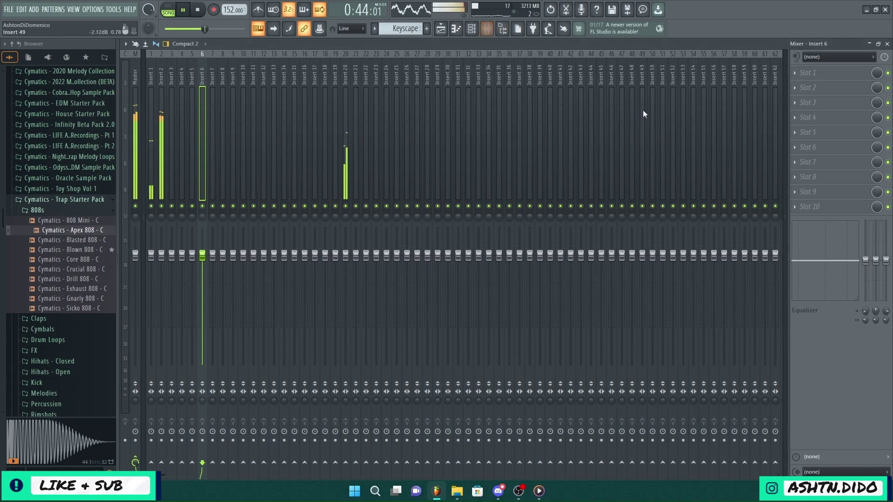
{"action": "right_click", "coordinate": [449, 62]}
{"action": "left_click", "coordinate": [465, 63]}
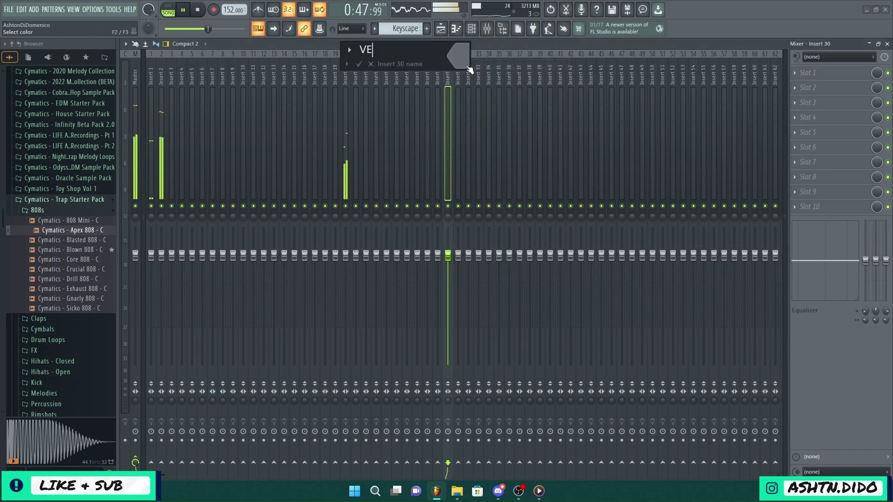
{"action": "type", "text": "VERB"}
{"action": "key", "text": "Return"}
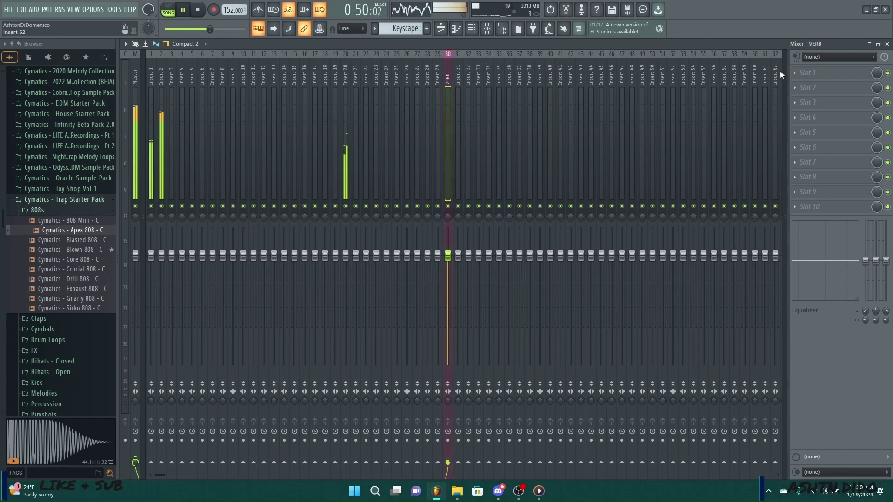
Step: Load Fruity Reeverb 2 in the VERB track's first effect slot and adjust its levels and low cut
{"action": "left_click", "coordinate": [805, 73]}
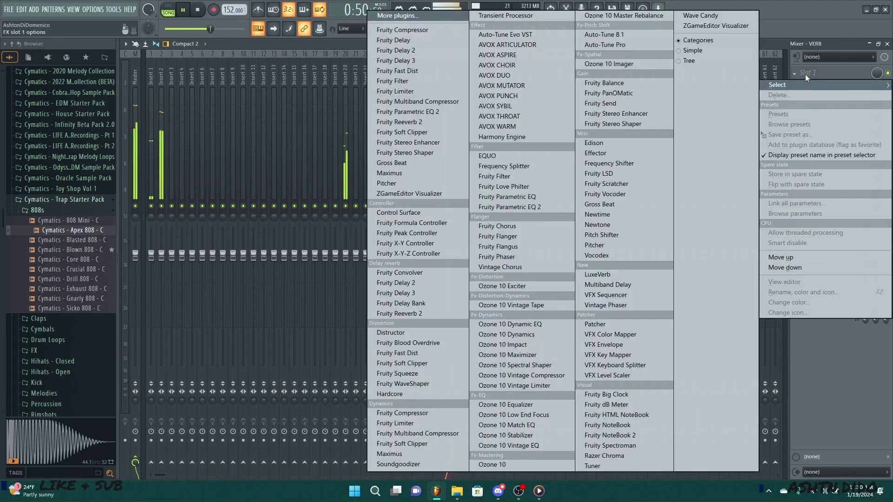
{"action": "left_click", "coordinate": [399, 122]}
{"action": "left_click_drag", "start_coordinate": [432, 177], "coordinate": [403, 169]}
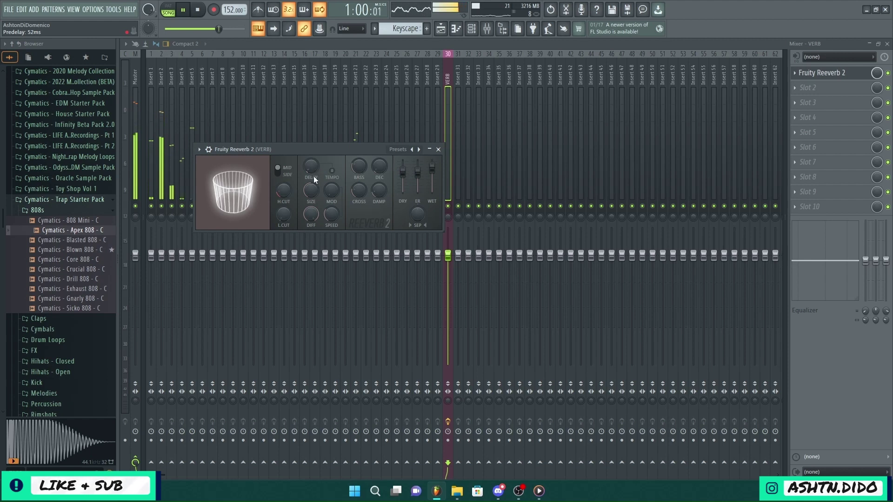
{"action": "left_click_drag", "start_coordinate": [284, 213], "coordinate": [283, 210]}
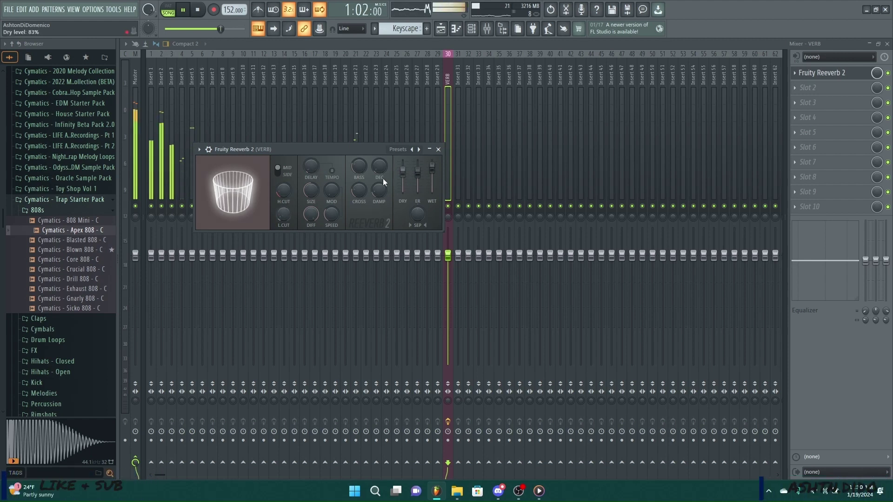
{"action": "left_click", "coordinate": [438, 149]}
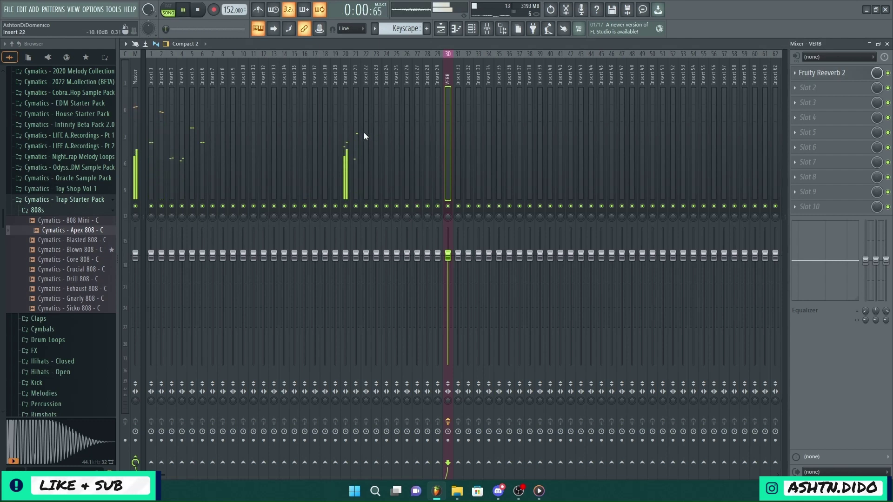
Step: Send insert 20 to VERB at about 56%, send insert 21 there too, and slightly lower both inserts' faders
{"action": "left_click", "coordinate": [345, 133]}
{"action": "left_click", "coordinate": [449, 462]}
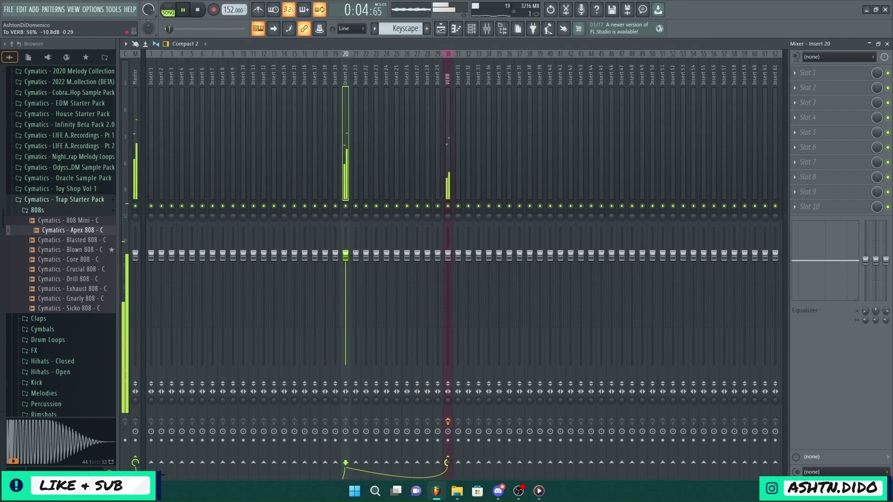
{"action": "left_click", "coordinate": [352, 192]}
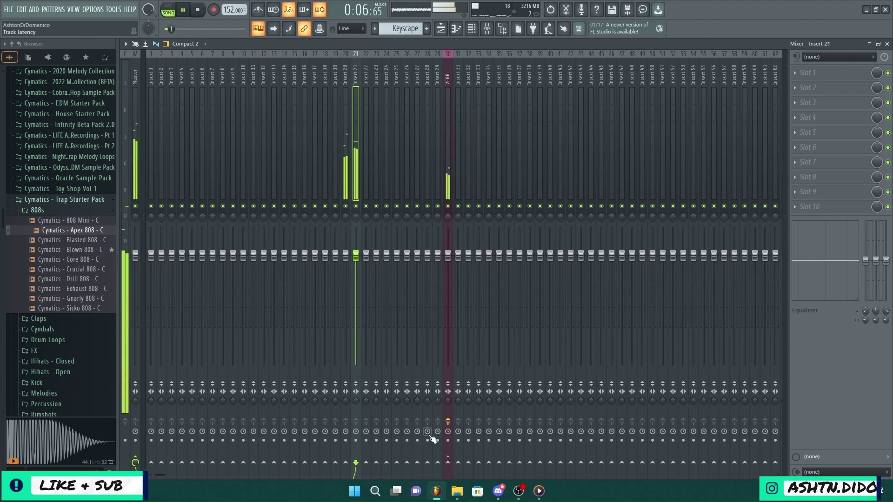
{"action": "left_click", "coordinate": [448, 462]}
{"action": "left_click_drag", "start_coordinate": [448, 462], "coordinate": [448, 465]}
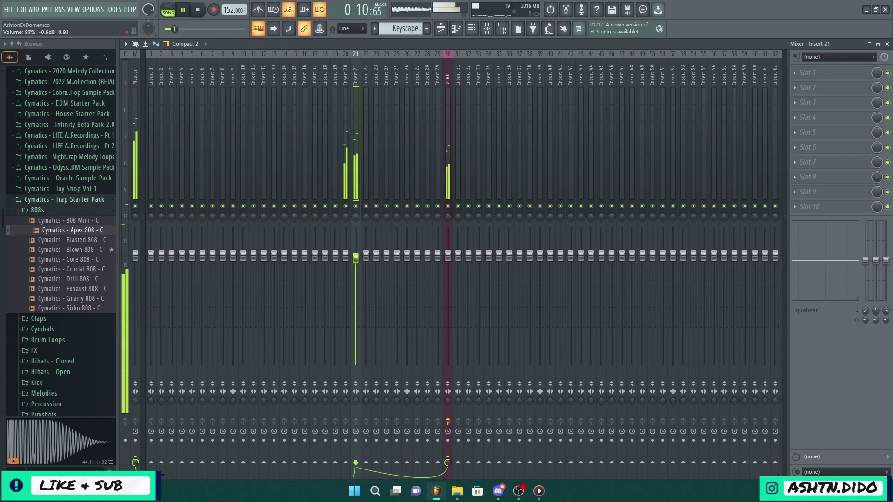
{"action": "left_click_drag", "start_coordinate": [346, 257], "coordinate": [345, 256]}
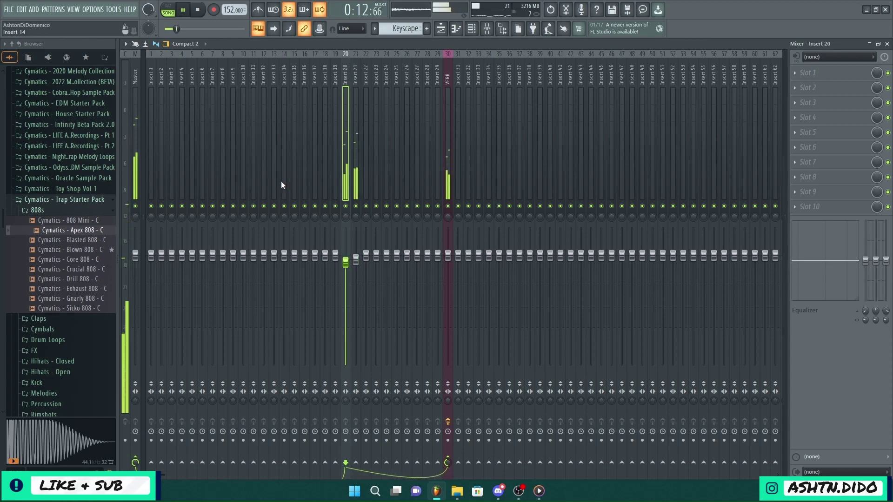
Step: Rename mixer insert 15 as DRUM BUS
{"action": "right_click", "coordinate": [296, 64]}
{"action": "left_click", "coordinate": [310, 65]}
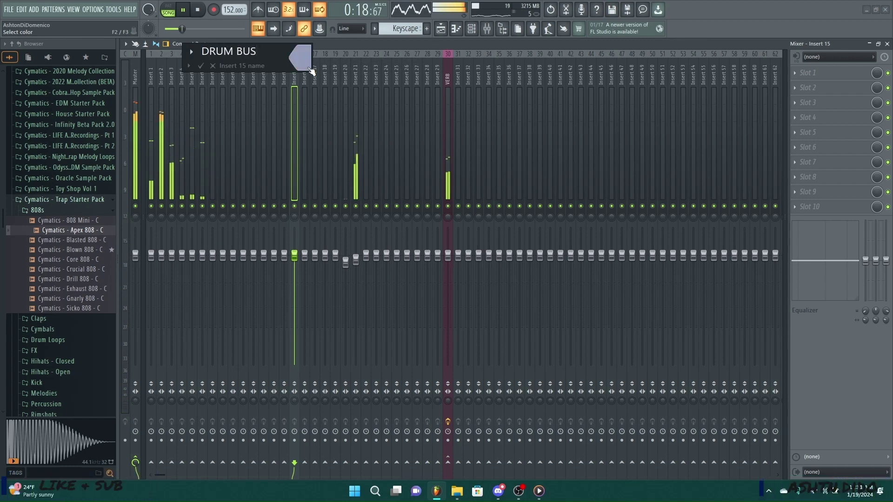
{"action": "key", "text": "Return"}
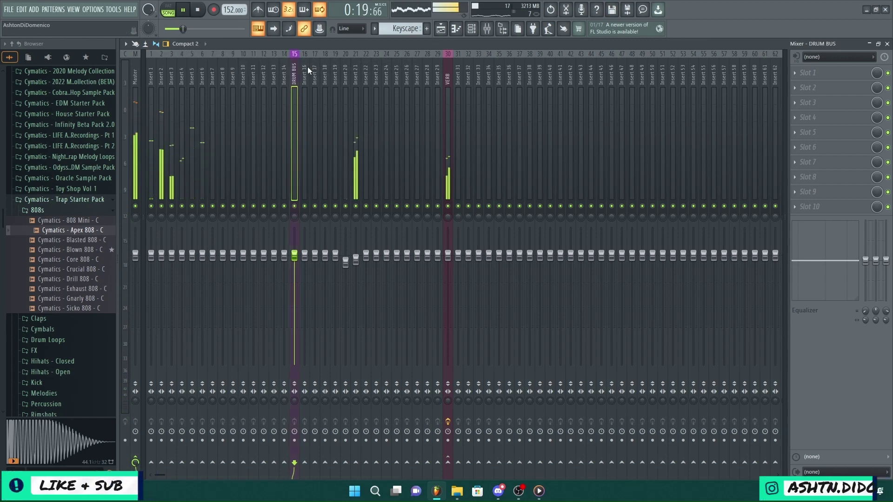
Step: Slightly lower the 808's fader on insert 2 and set its channel volume to about 47%
{"action": "left_click", "coordinate": [161, 133]}
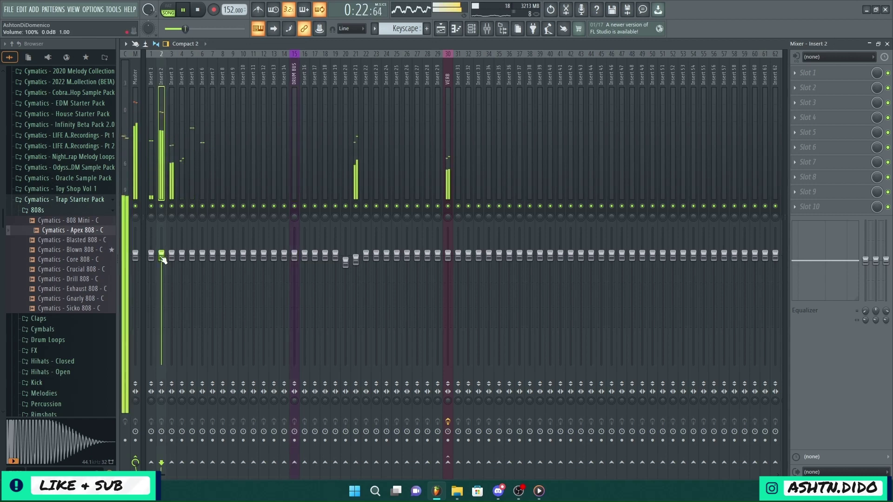
{"action": "mouse_move", "coordinate": [162, 257]}
{"action": "left_mouse_down"}
{"action": "mouse_move", "coordinate": [161, 267]}
{"action": "mouse_move", "coordinate": [161, 257]}
{"action": "left_mouse_up"}
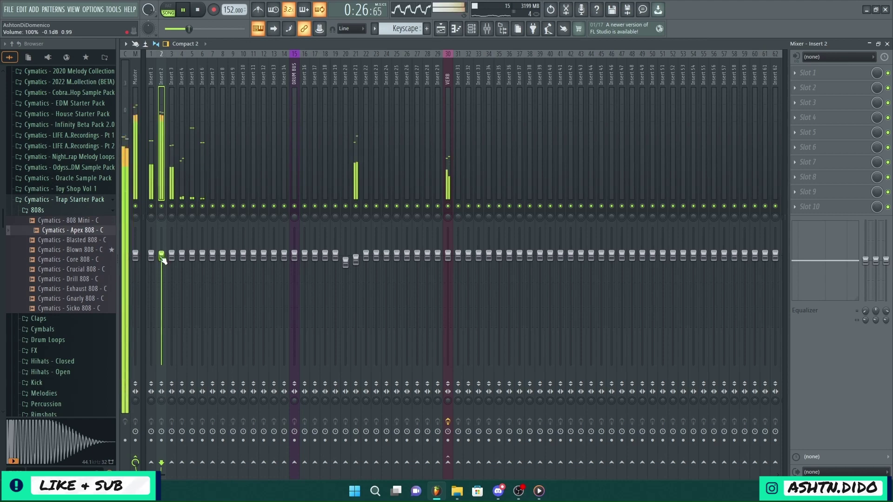
{"action": "left_click", "coordinate": [474, 31]}
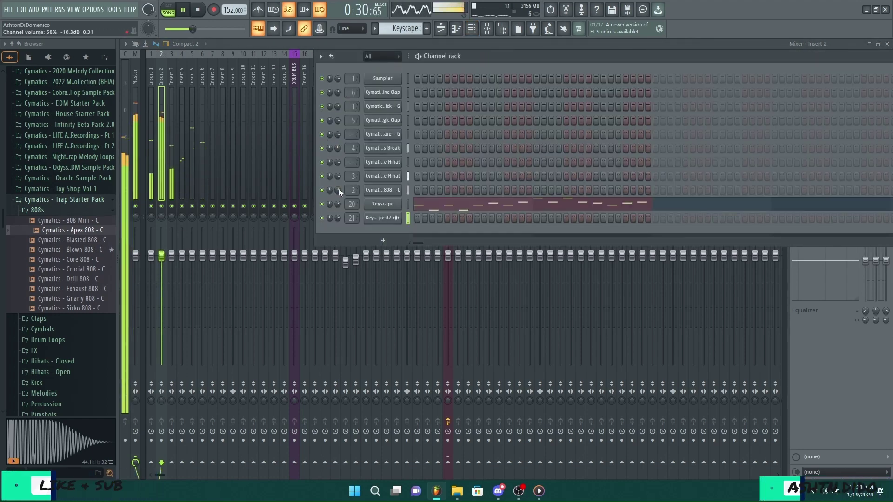
{"action": "left_click_drag", "start_coordinate": [338, 188], "coordinate": [338, 181]}
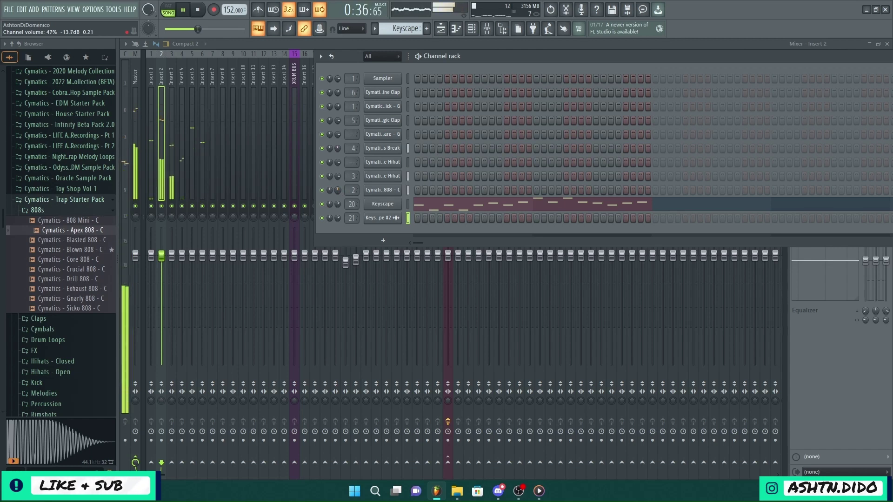
{"action": "left_click", "coordinate": [151, 169]}
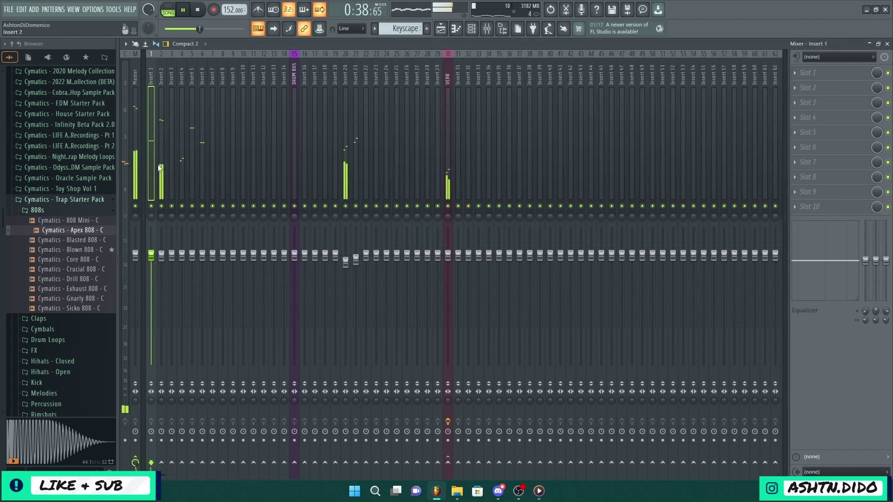
{"action": "left_click", "coordinate": [472, 30]}
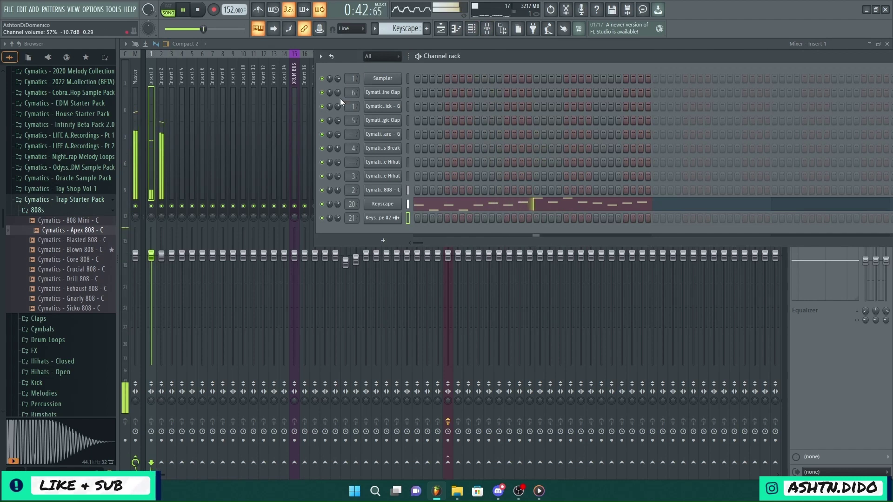
{"action": "left_click_drag", "start_coordinate": [338, 105], "coordinate": [338, 99]}
{"action": "left_click", "coordinate": [372, 104]}
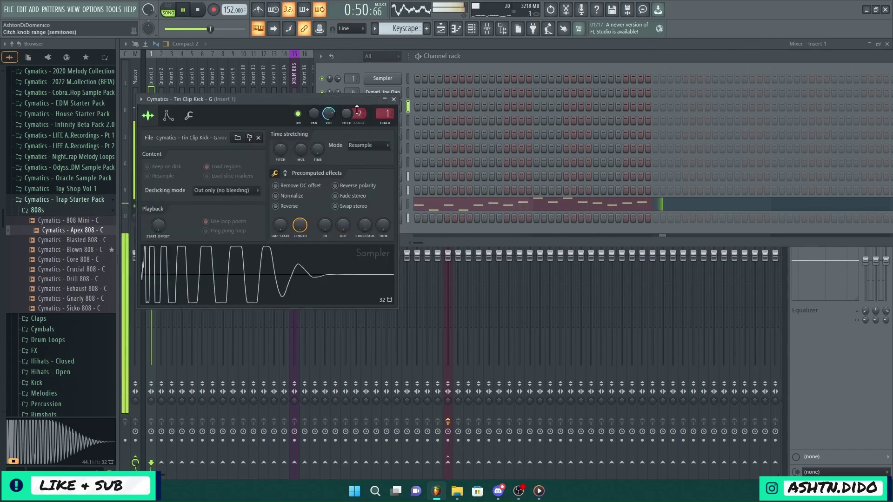
{"action": "left_click", "coordinate": [393, 100]}
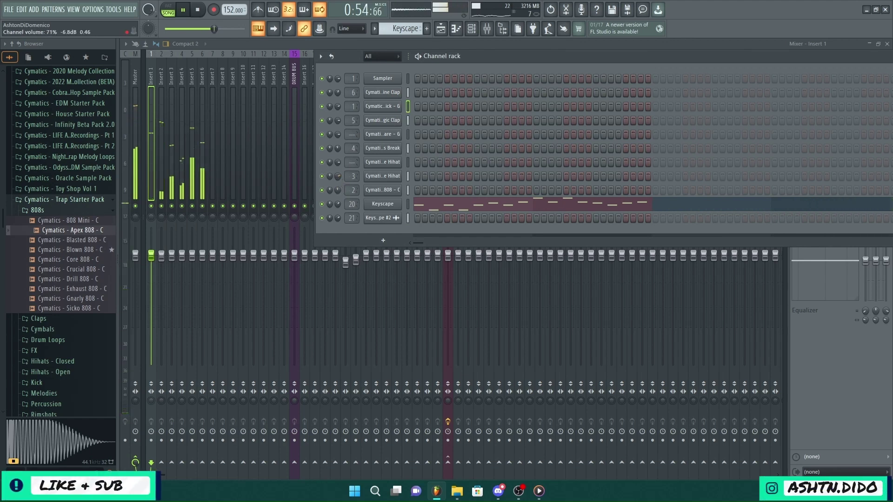
{"action": "left_click_drag", "start_coordinate": [338, 176], "coordinate": [338, 181]}
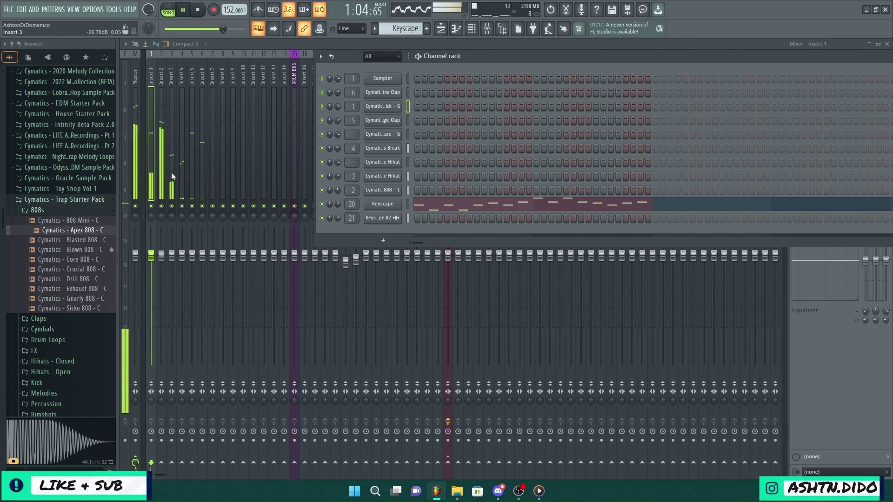
Step: Lower insert 3's fader and load Fruity Parametric EQ 2 in its first effect slot
{"action": "left_click", "coordinate": [200, 168]}
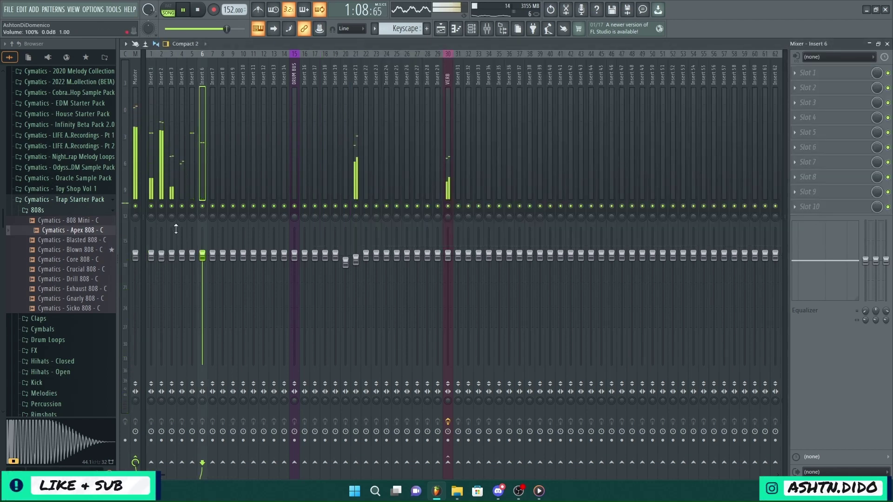
{"action": "left_click_drag", "start_coordinate": [174, 259], "coordinate": [174, 261]}
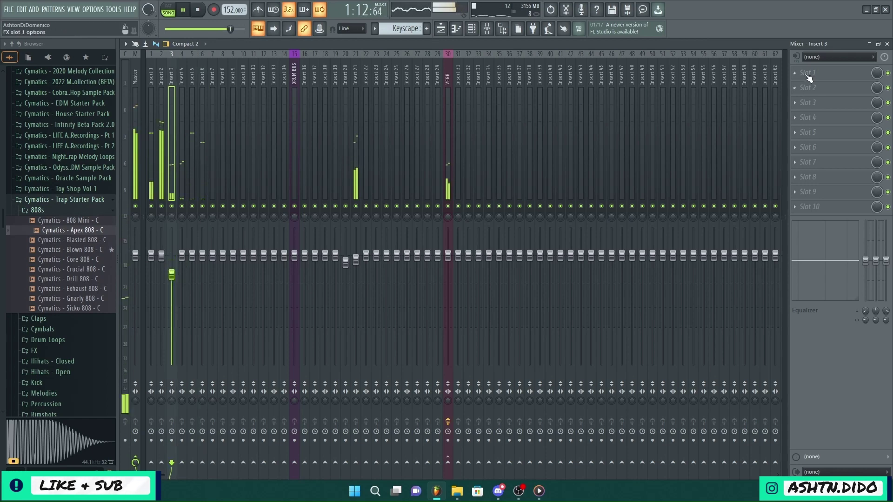
{"action": "left_click", "coordinate": [810, 73]}
{"action": "left_click", "coordinate": [418, 111]}
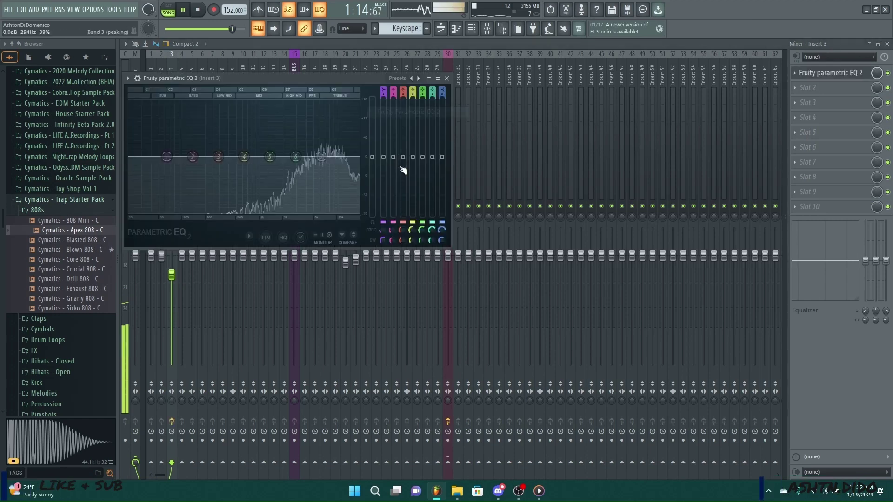
Step: In insert 3's EQ, boost the band 7 high shelf by about 6 dB near 2 kHz and cut the lows with band 1
{"action": "left_click_drag", "start_coordinate": [321, 156], "coordinate": [312, 151]}
{"action": "key", "text": "space"}
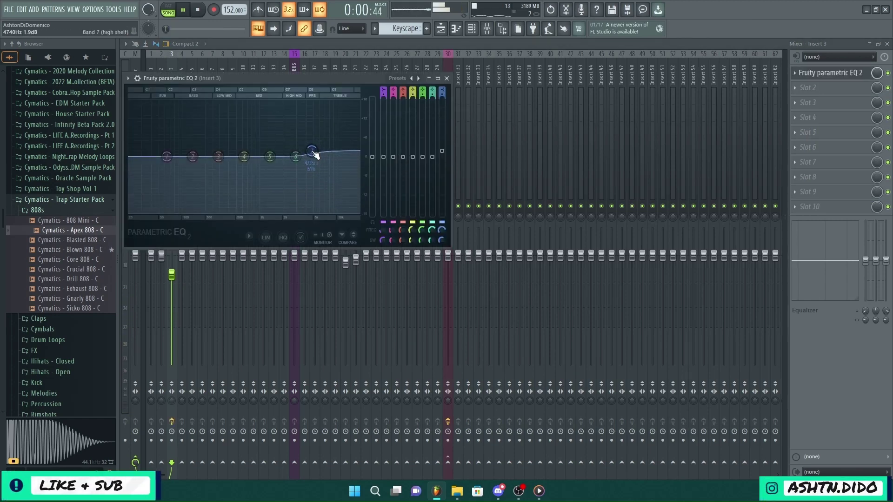
{"action": "mouse_move", "coordinate": [167, 29]}
{"action": "left_mouse_down"}
{"action": "mouse_move", "coordinate": [185, 29]}
{"action": "mouse_move", "coordinate": [176, 29]}
{"action": "left_mouse_up"}
{"action": "left_click_drag", "start_coordinate": [314, 154], "coordinate": [290, 139]}
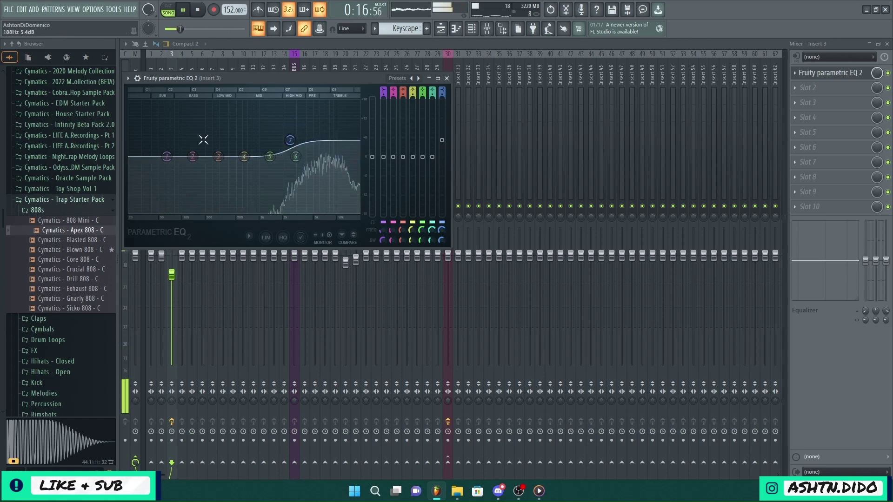
{"action": "left_click_drag", "start_coordinate": [167, 157], "coordinate": [217, 212]}
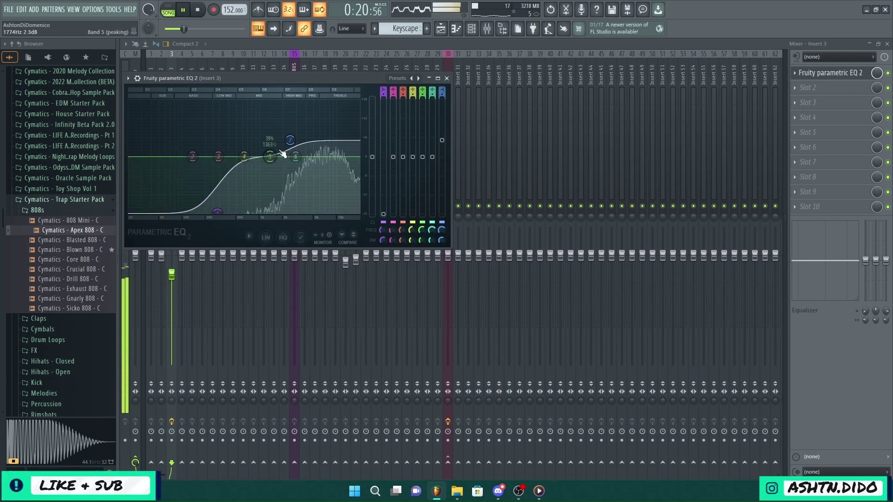
{"action": "mouse_move", "coordinate": [295, 144]}
{"action": "left_mouse_down"}
{"action": "mouse_move", "coordinate": [294, 124]}
{"action": "mouse_move", "coordinate": [279, 120]}
{"action": "mouse_move", "coordinate": [281, 137]}
{"action": "left_mouse_up"}
{"action": "key", "text": "space"}
{"action": "key", "text": "space"}
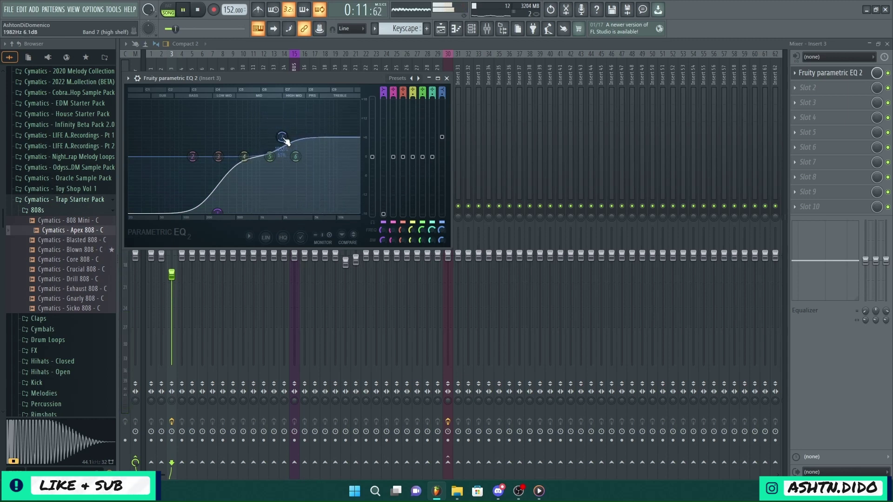
{"action": "left_click_drag", "start_coordinate": [282, 137], "coordinate": [283, 138]}
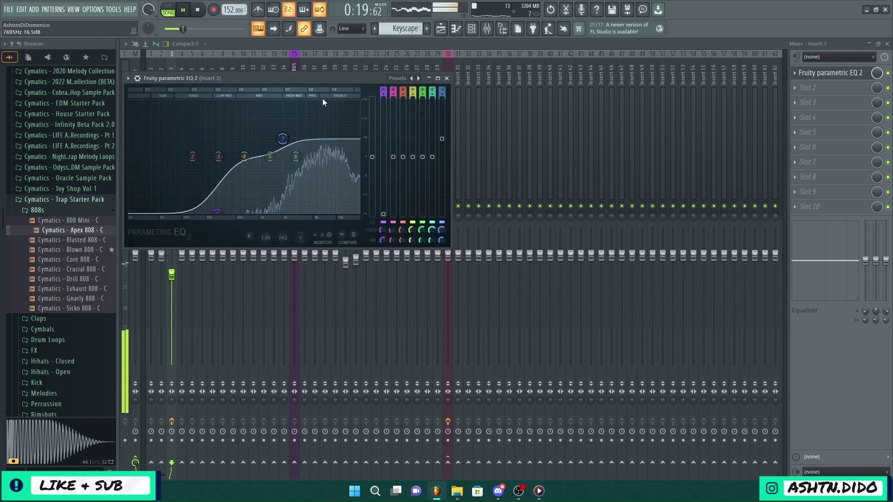
{"action": "left_click", "coordinate": [447, 78]}
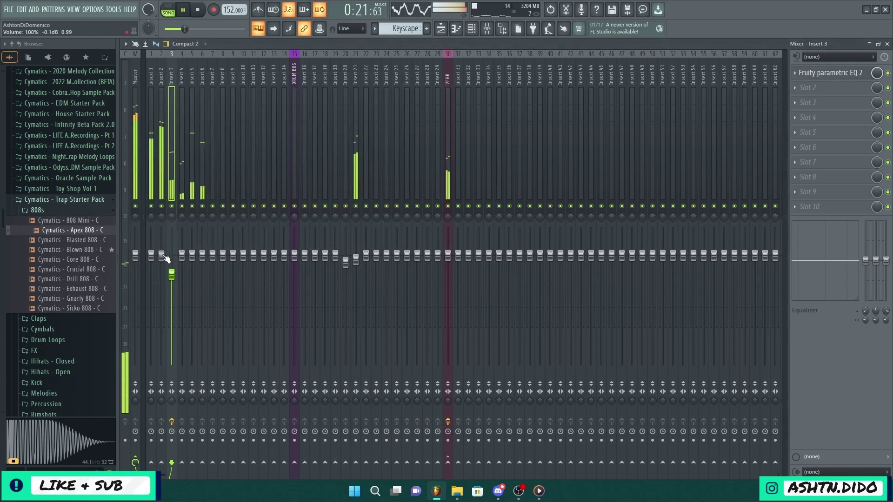
Step: Lower the faders of inserts 1, 2, 4 and 5, and bring inserts 1 to 6 down slightly together
{"action": "left_click_drag", "start_coordinate": [163, 256], "coordinate": [182, 262]}
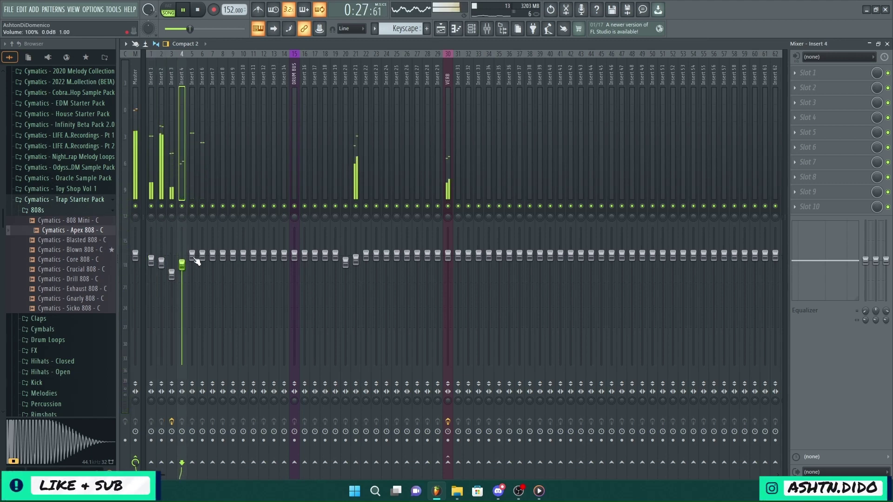
{"action": "left_click", "coordinate": [192, 256]}
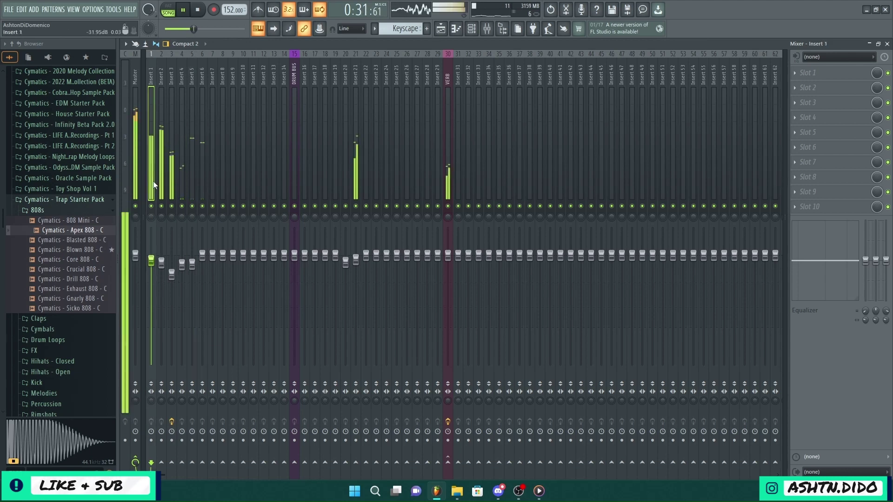
{"action": "left_click_drag", "start_coordinate": [153, 182], "coordinate": [202, 191]}
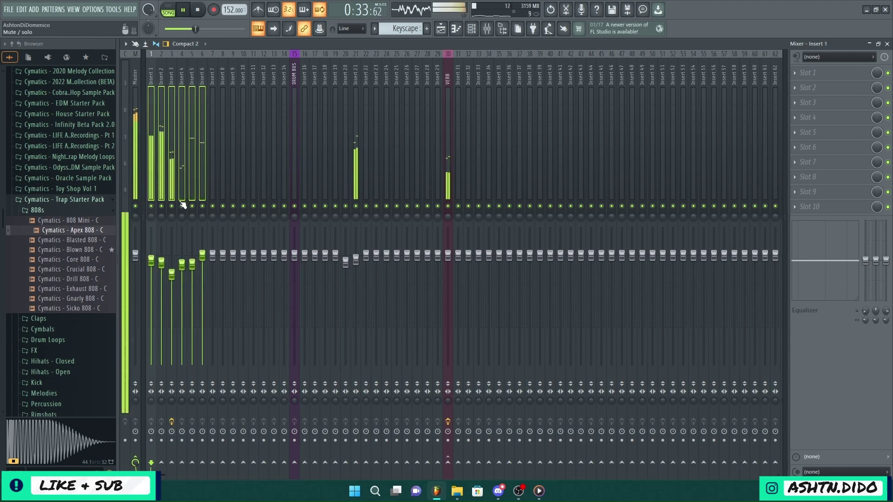
{"action": "left_click_drag", "start_coordinate": [152, 267], "coordinate": [152, 271]}
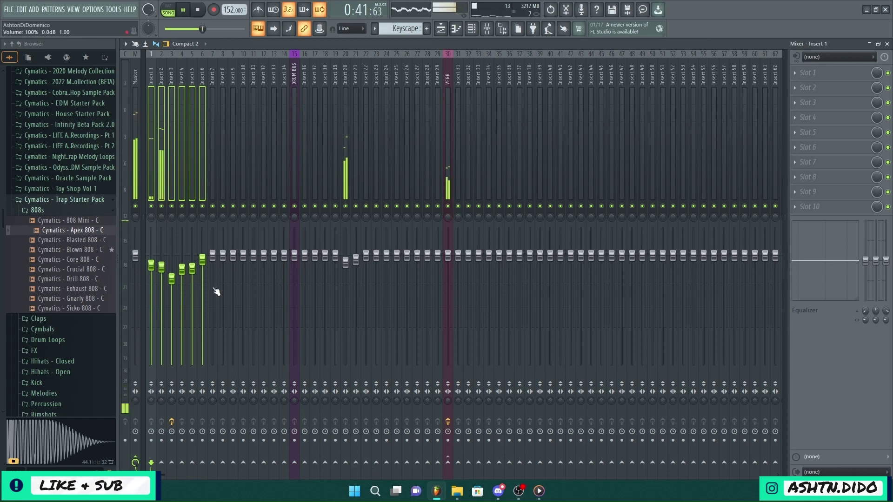
Step: Sidechain the kick on insert 1 to the 808 on insert 2
{"action": "left_click", "coordinate": [173, 174]}
{"action": "left_click", "coordinate": [150, 175]}
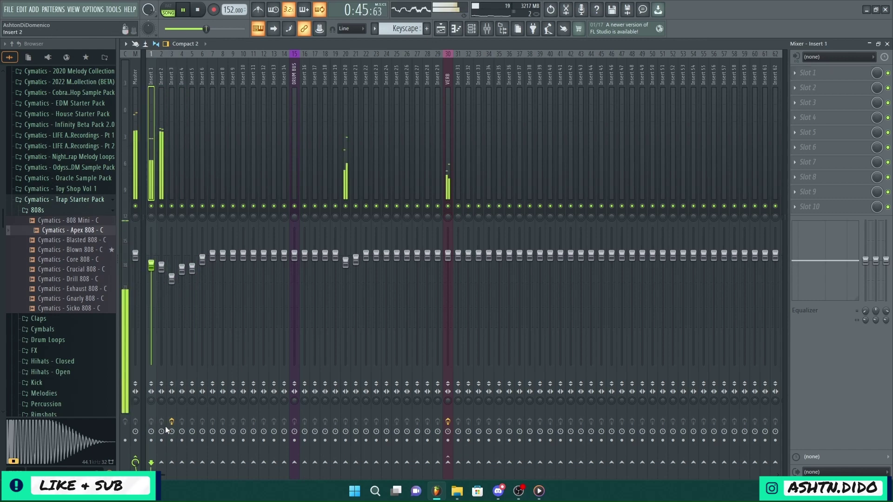
{"action": "right_click", "coordinate": [166, 463]}
{"action": "left_click", "coordinate": [172, 455]}
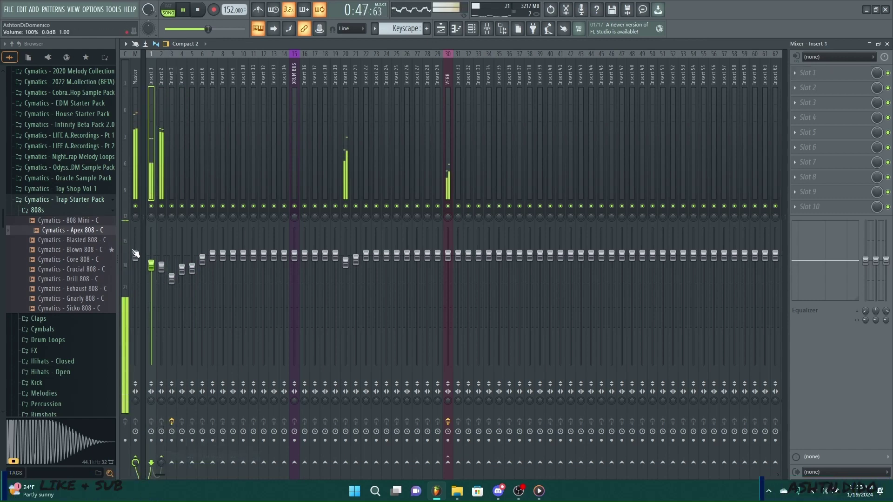
Step: Load Fruity Limiter in insert 2's first effect slot, switch it to COMP mode and set its sidechain input to 1
{"action": "left_click", "coordinate": [163, 173]}
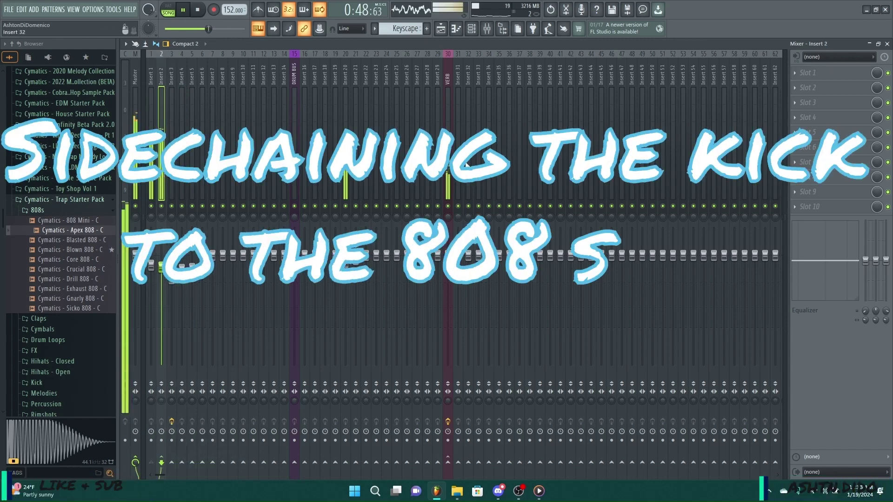
{"action": "left_click", "coordinate": [808, 73]}
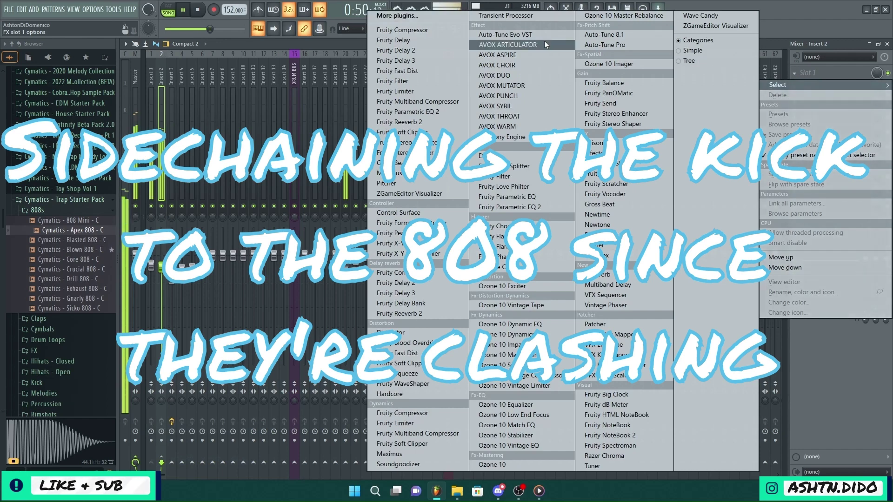
{"action": "left_click", "coordinate": [404, 92]}
{"action": "left_click", "coordinate": [279, 298]}
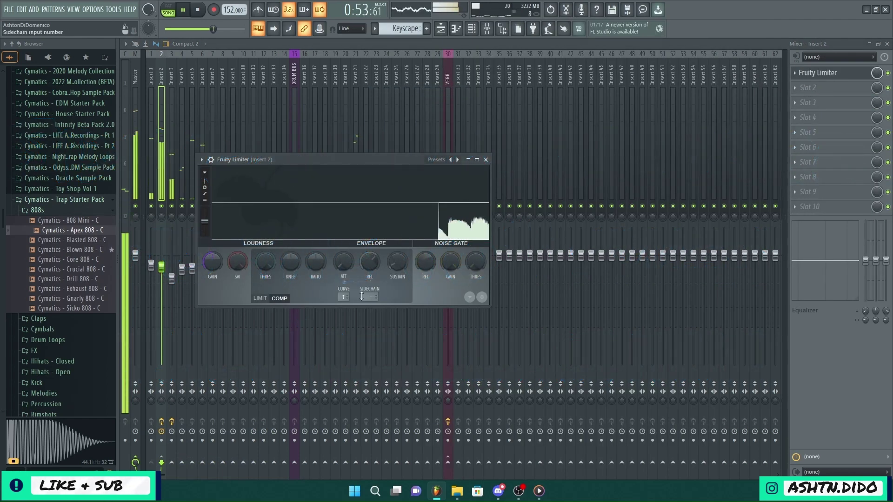
{"action": "left_click", "coordinate": [370, 297]}
{"action": "left_click", "coordinate": [381, 313]}
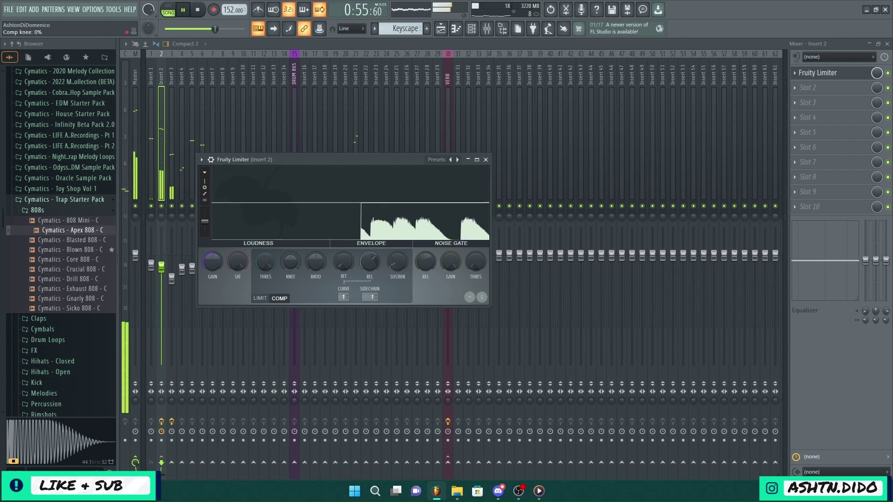
Step: Lower the 808 limiter's compressor threshold, set its knee to 100% and raise its ratio
{"action": "left_click_drag", "start_coordinate": [265, 262], "coordinate": [265, 277]}
{"action": "left_click_drag", "start_coordinate": [315, 262], "coordinate": [316, 251]}
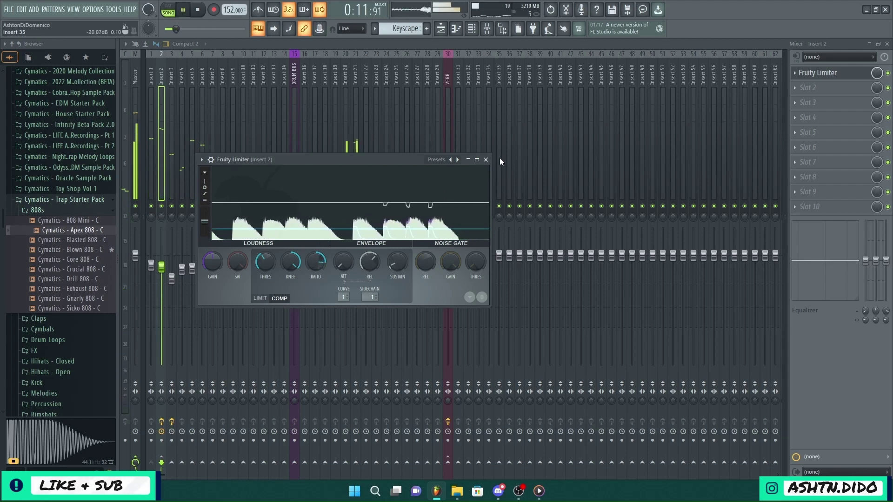
{"action": "left_click", "coordinate": [486, 160]}
Step: Refine the 808's Fruity Limiter by raising gain and saturation, readjusting the compressor threshold and setting the ratio to about 6.6:1
{"action": "left_click", "coordinate": [441, 29]}
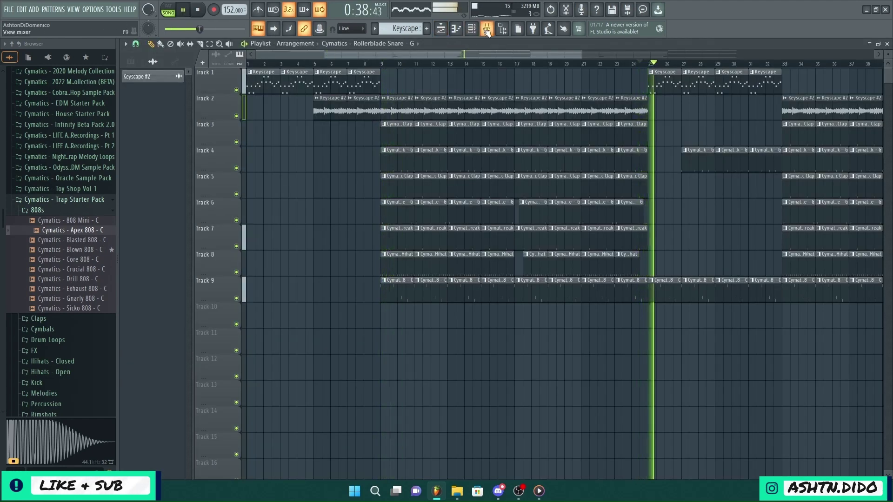
{"action": "key", "text": "F9"}
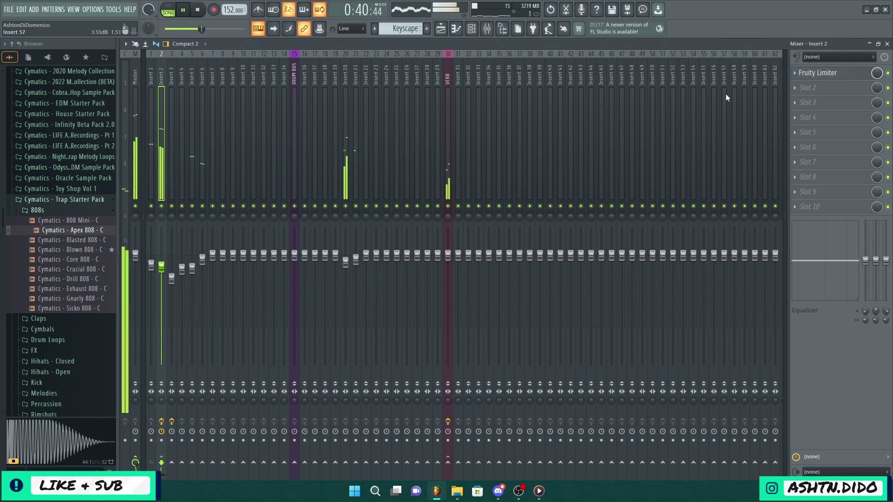
{"action": "left_click", "coordinate": [812, 73]}
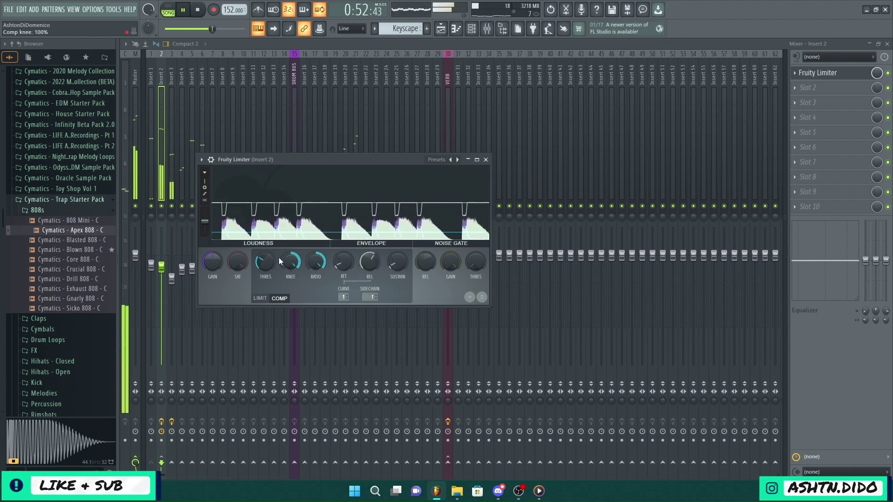
{"action": "scroll", "coordinate": [263, 265], "scroll_direction": "up", "scroll_amount": 1}
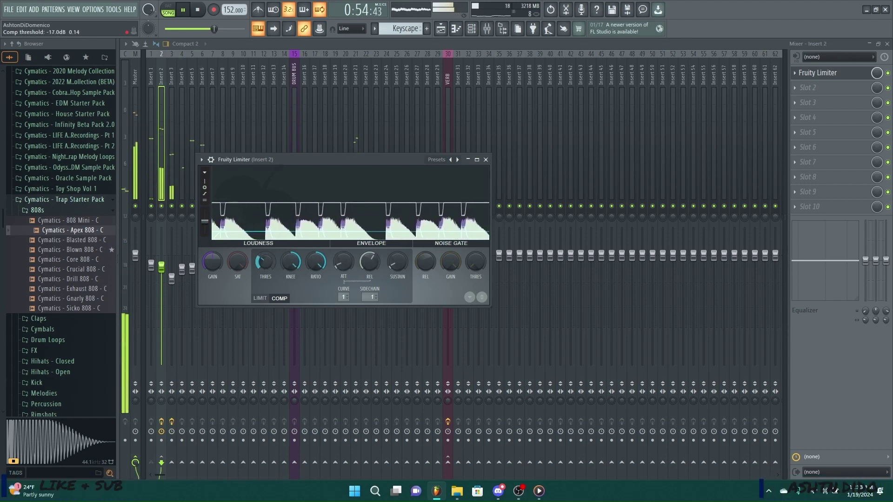
{"action": "left_click_drag", "start_coordinate": [211, 263], "coordinate": [236, 270]}
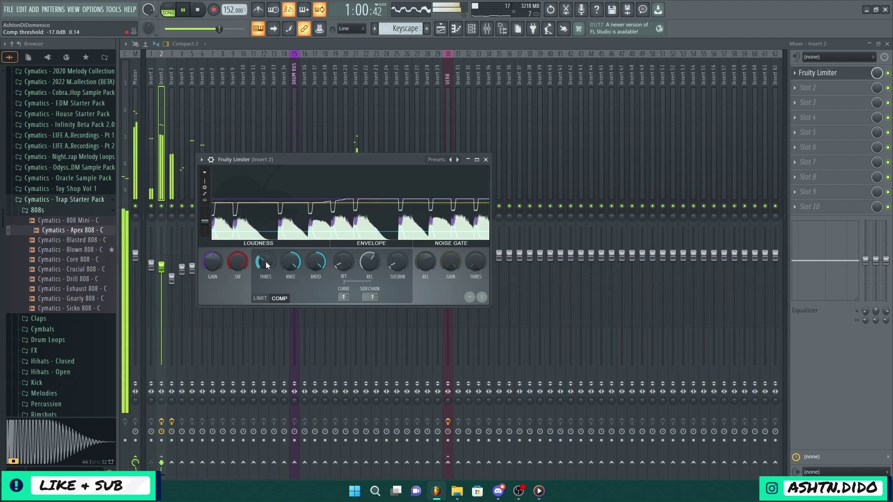
{"action": "left_click_drag", "start_coordinate": [266, 262], "coordinate": [316, 264]}
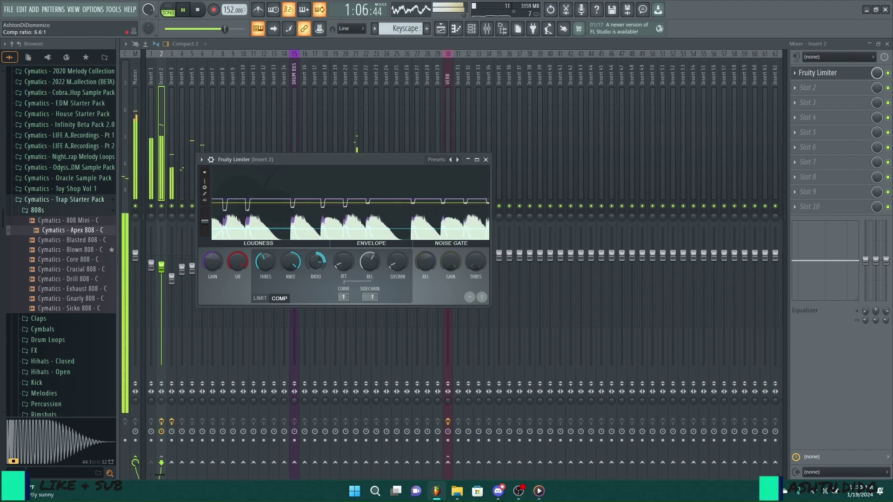
{"action": "left_click", "coordinate": [486, 160]}
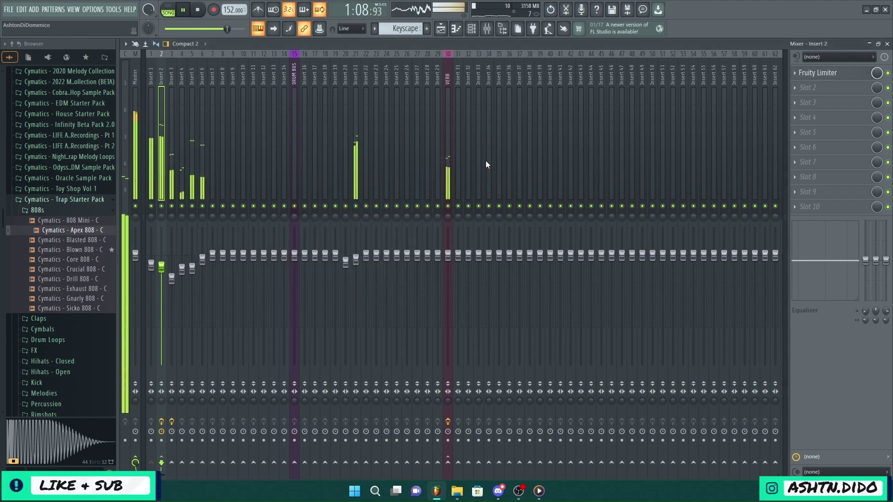
Step: Review the full arrangement in the playlist
{"action": "left_click", "coordinate": [445, 27]}
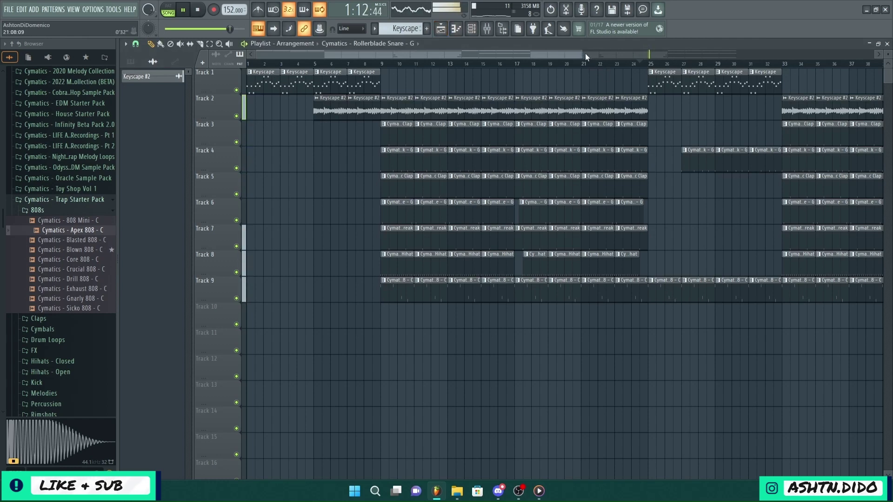
{"action": "left_click_drag", "start_coordinate": [581, 53], "coordinate": [874, 54]}
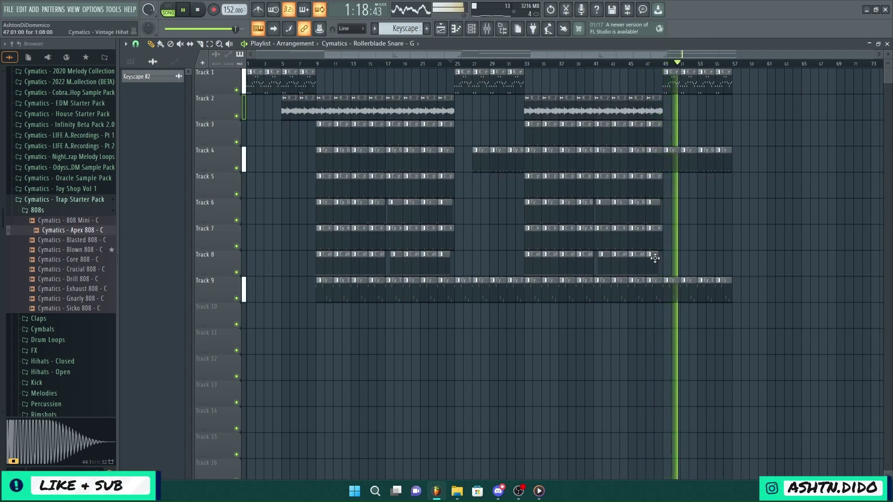
{"action": "left_click_drag", "start_coordinate": [875, 53], "coordinate": [537, 67]}
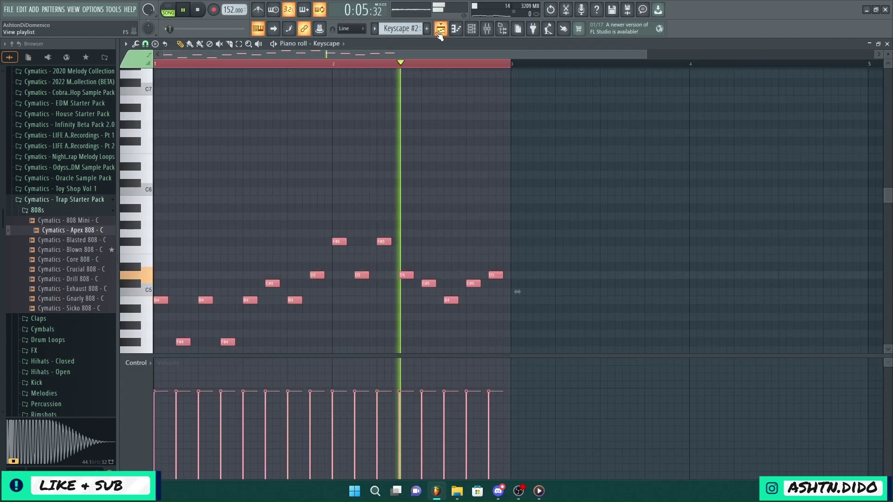
Step: Load Fruity Parametric EQ 2 in the first effect slot of mixer insert 20
{"action": "left_click", "coordinate": [440, 32]}
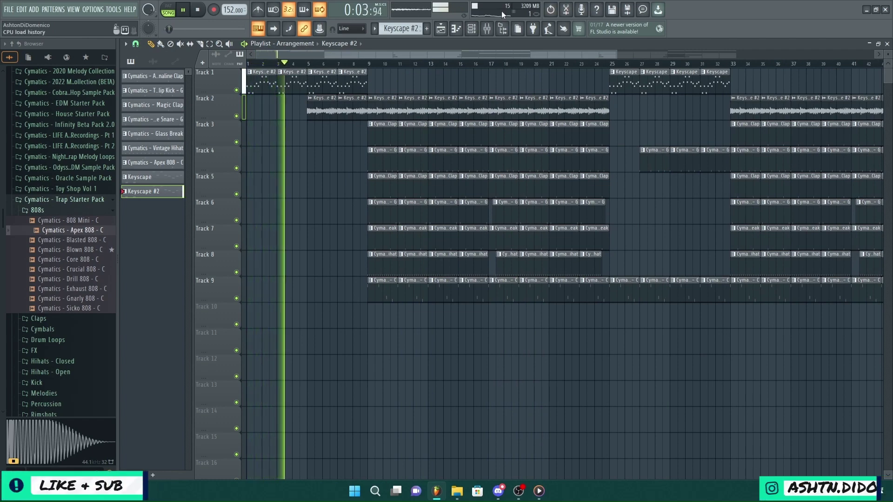
{"action": "left_click", "coordinate": [487, 30]}
{"action": "left_click", "coordinate": [341, 143]}
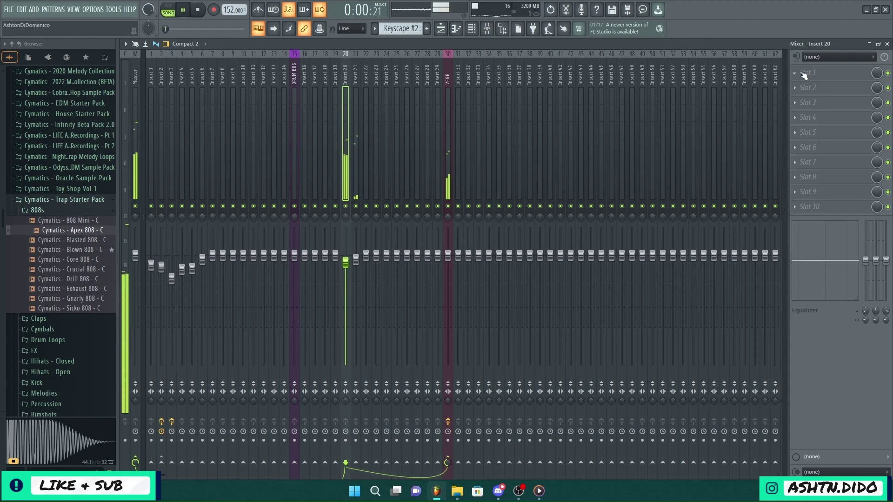
{"action": "left_click", "coordinate": [803, 74]}
{"action": "left_click", "coordinate": [416, 112]}
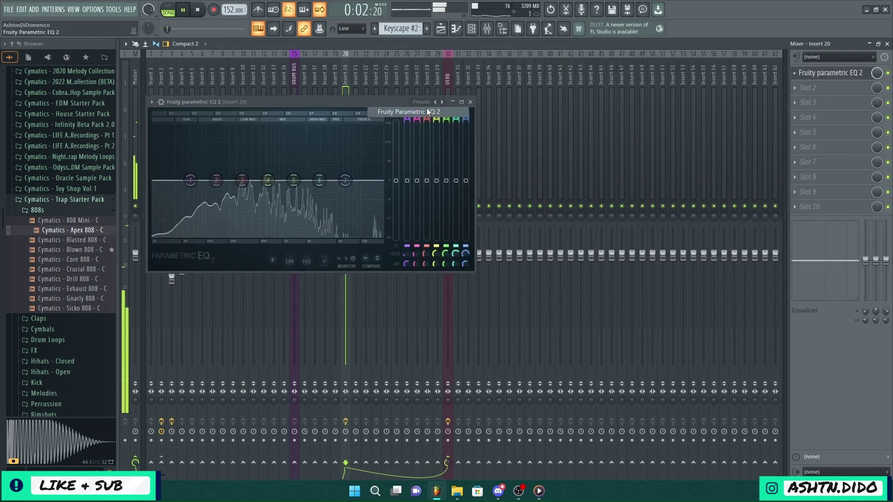
Step: Apply the 40Hz cut preset to insert 20's EQ and raise its high-pass cutoff into the low mids
{"action": "left_click", "coordinate": [418, 102]}
{"action": "left_click", "coordinate": [437, 168]}
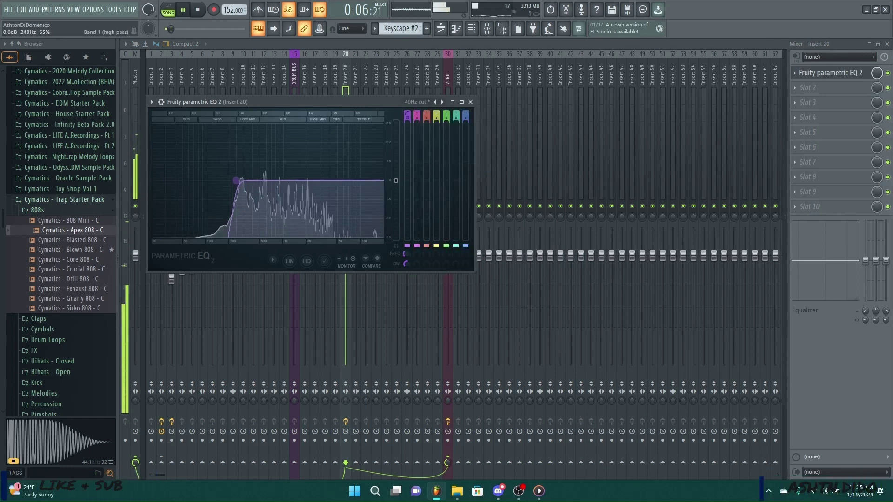
{"action": "mouse_move", "coordinate": [230, 181]}
{"action": "left_mouse_down"}
{"action": "mouse_move", "coordinate": [243, 183]}
{"action": "mouse_move", "coordinate": [232, 181]}
{"action": "left_mouse_up"}
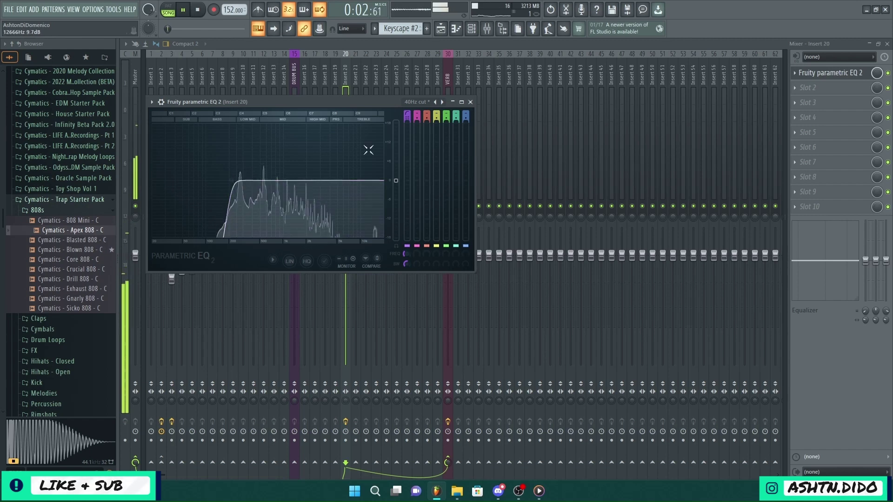
{"action": "left_click", "coordinate": [469, 102]}
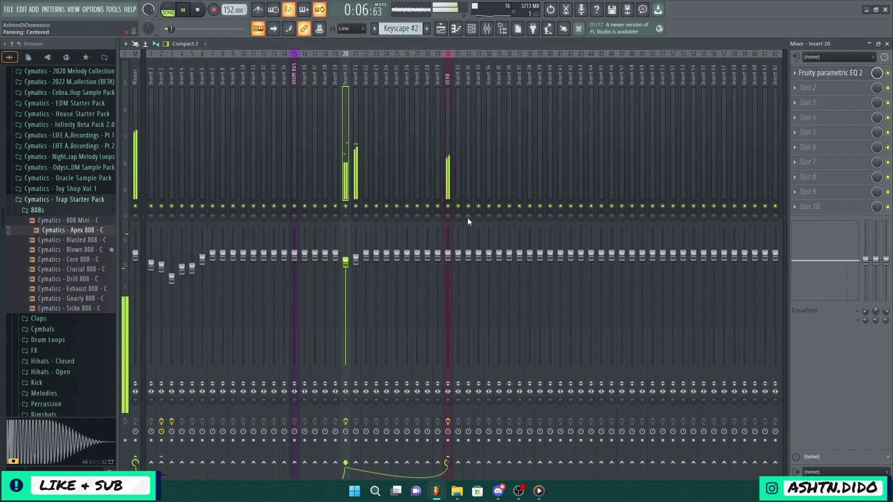
Step: Load Fruity Parametric EQ 2 in insert 21's first effect slot and change band 1 to a high-pass filter
{"action": "left_click", "coordinate": [356, 178]}
{"action": "left_click", "coordinate": [831, 72]}
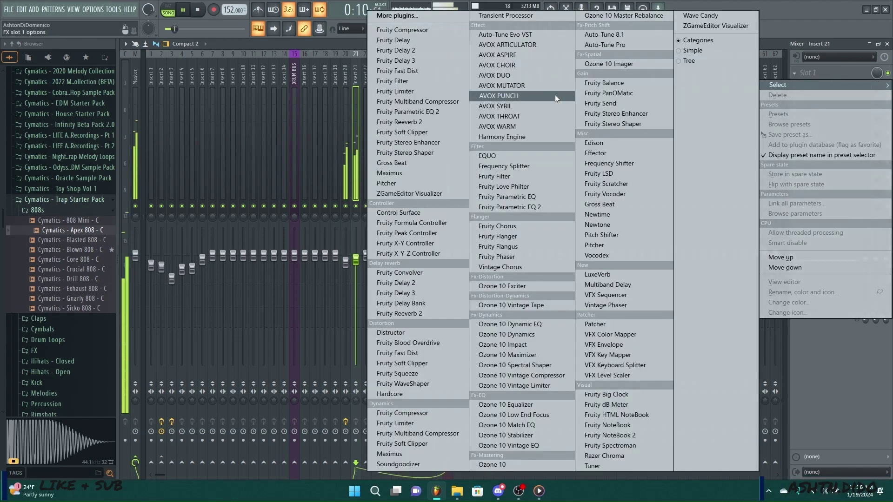
{"action": "left_click", "coordinate": [454, 112]}
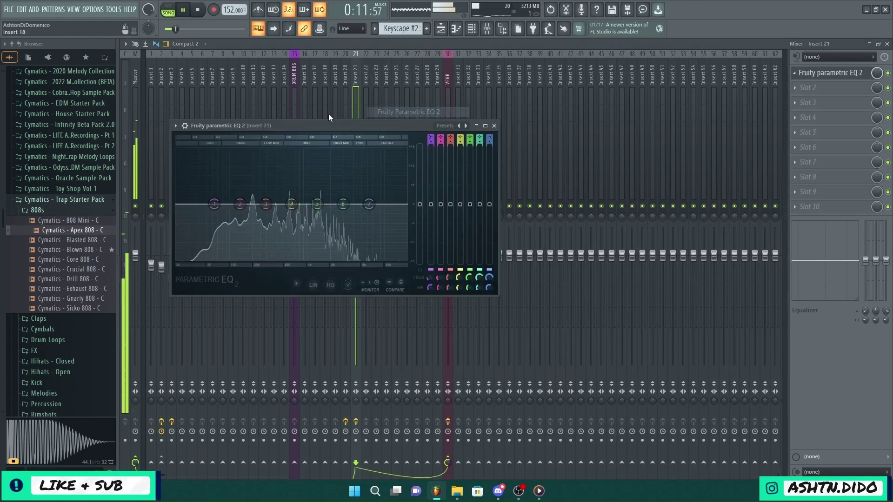
{"action": "right_click", "coordinate": [212, 206]}
{"action": "mouse_move", "coordinate": [236, 233]}
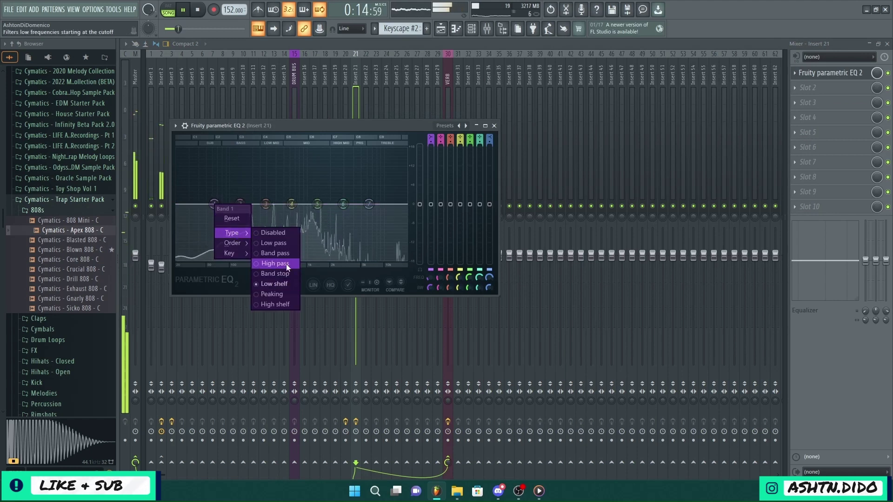
{"action": "left_click", "coordinate": [287, 263]}
Step: Raise the cutoff of insert 21's high-pass band above 128 Hz and dip band 2 to about -3.4 dB at 145 Hz
{"action": "left_click_drag", "start_coordinate": [215, 205], "coordinate": [231, 203]}
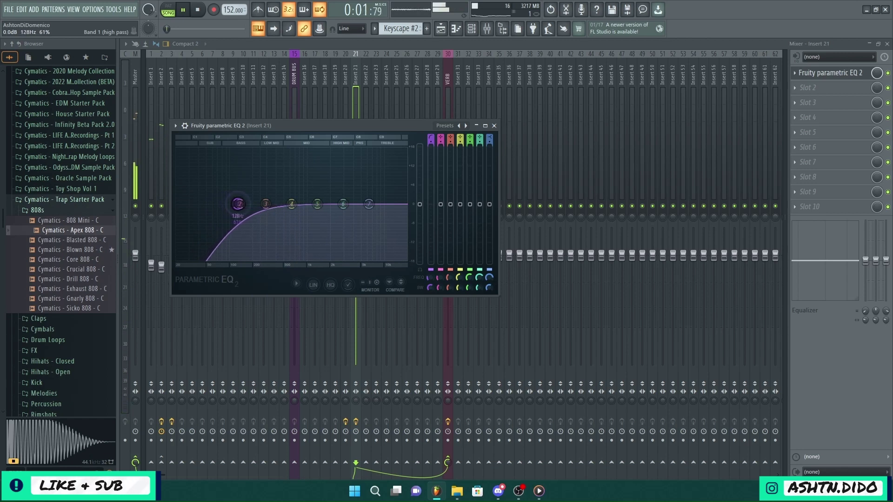
{"action": "left_click", "coordinate": [237, 204]}
{"action": "left_click_drag", "start_coordinate": [241, 205], "coordinate": [242, 215]}
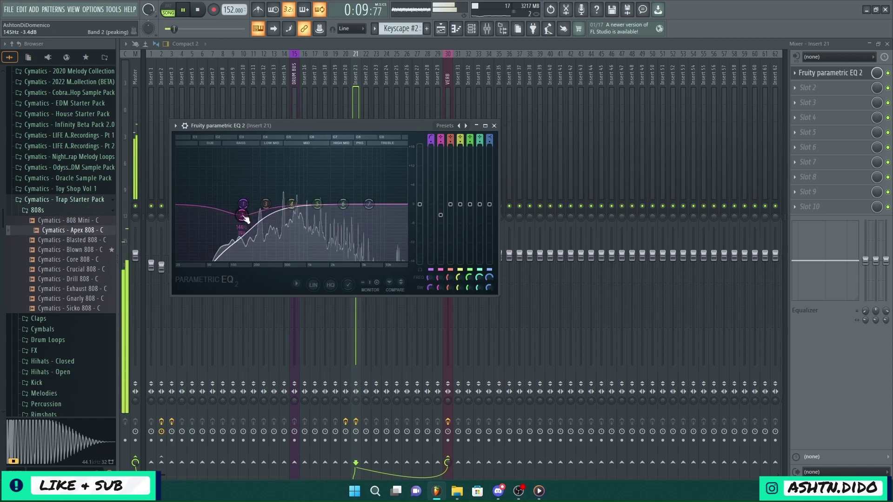
{"action": "left_click", "coordinate": [494, 125]}
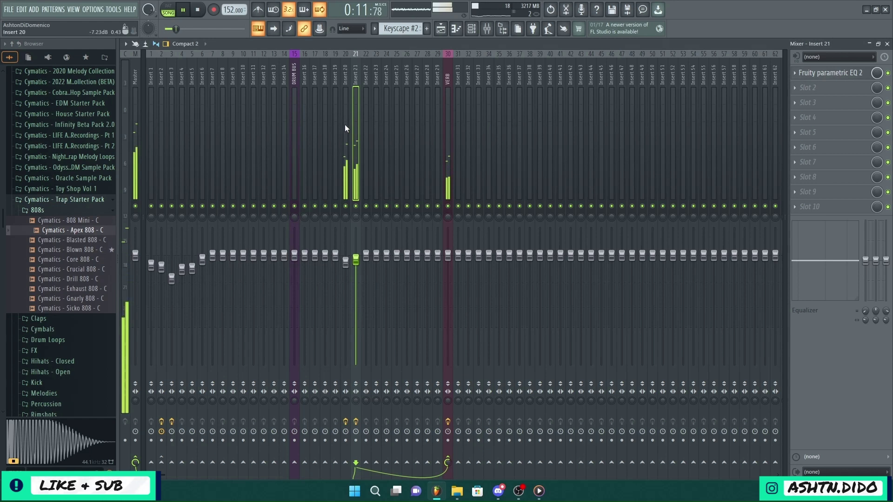
Step: Route mixer inserts 1 through 6 to the DRUM BUS track
{"action": "left_click", "coordinate": [150, 175]}
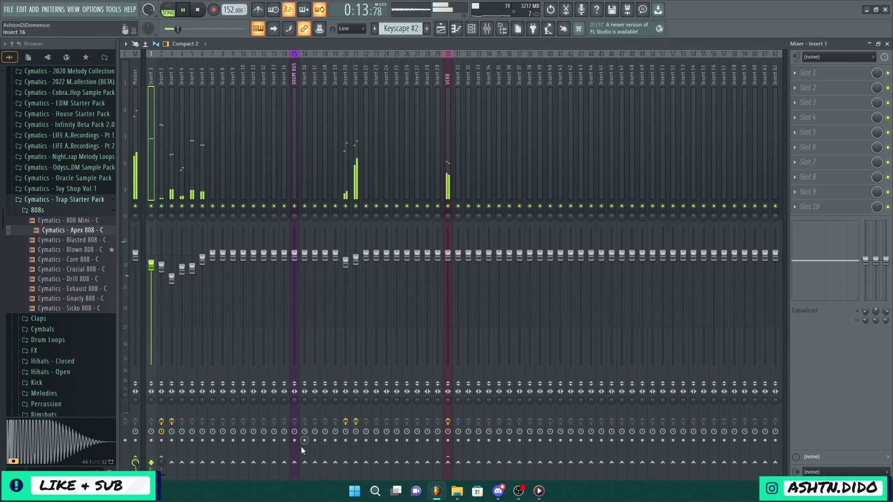
{"action": "left_click", "coordinate": [161, 165]}
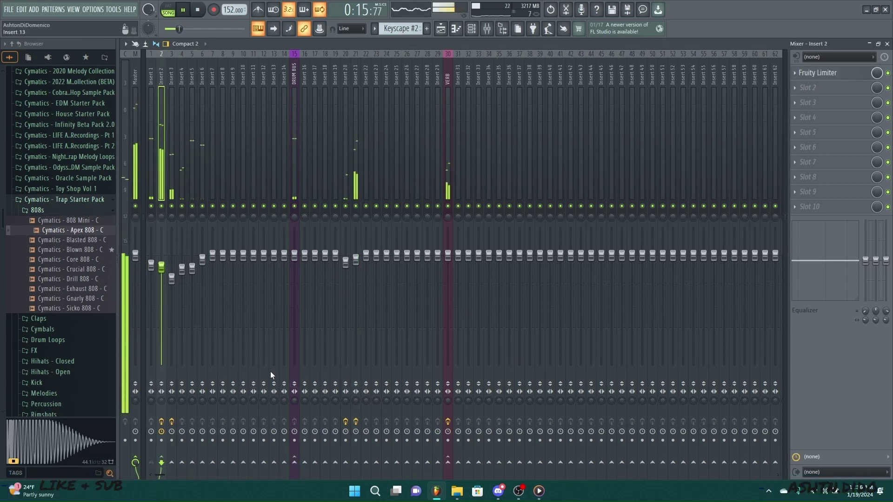
{"action": "left_click", "coordinate": [295, 462]}
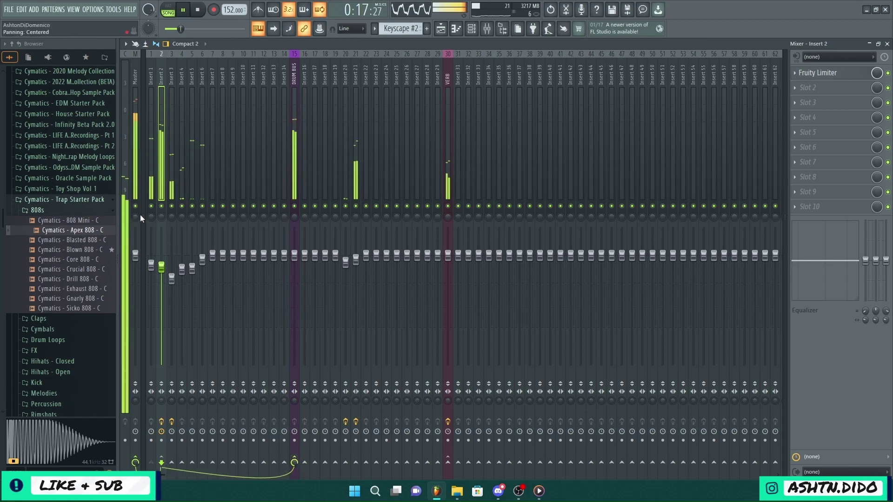
{"action": "left_click", "coordinate": [172, 191]}
{"action": "left_click", "coordinate": [294, 462]}
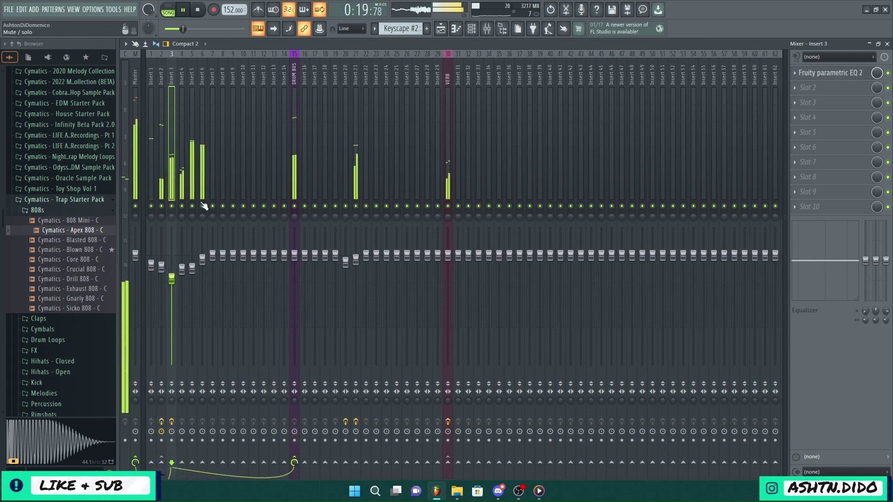
{"action": "left_click", "coordinate": [182, 188]}
{"action": "left_click", "coordinate": [294, 461]}
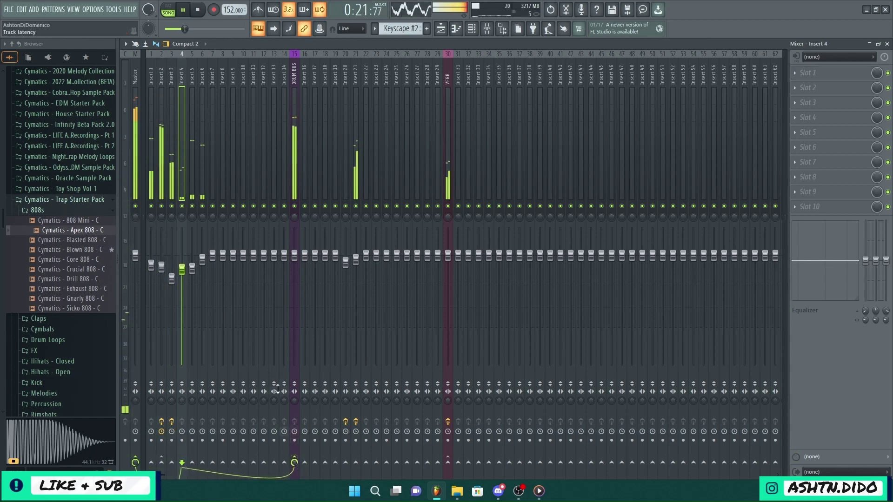
{"action": "left_click", "coordinate": [191, 182]}
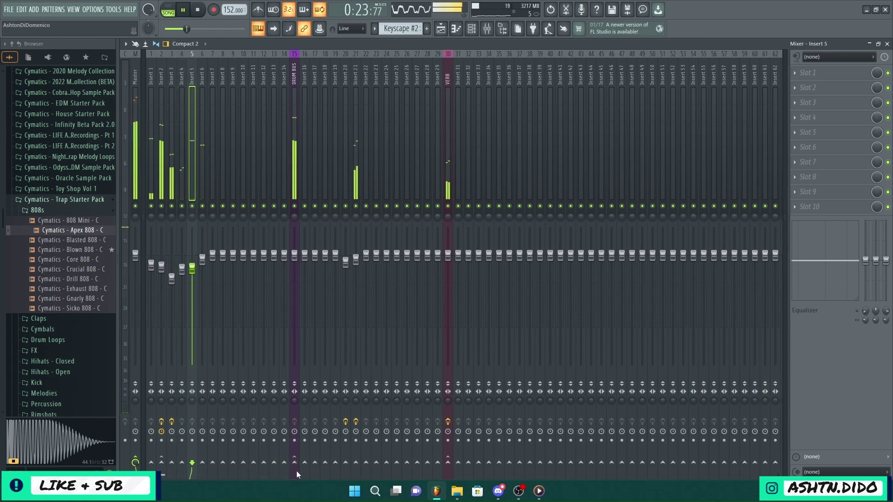
{"action": "left_click", "coordinate": [296, 462]}
{"action": "left_click", "coordinate": [202, 188]}
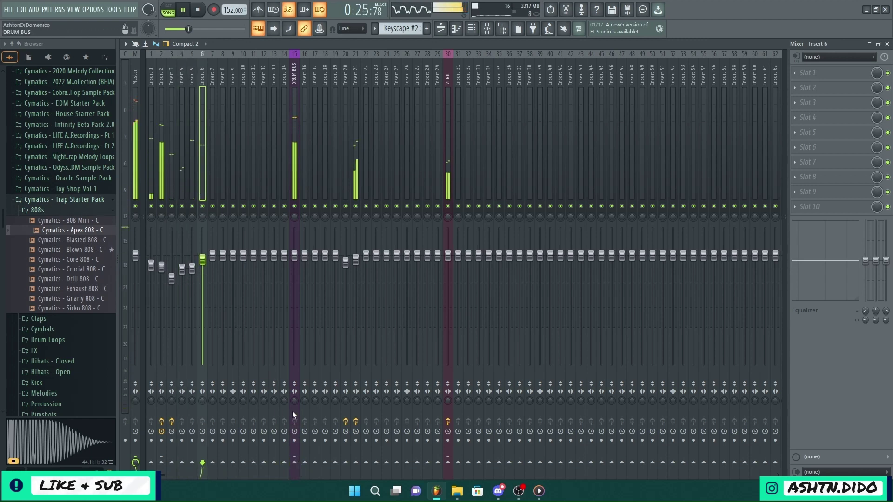
{"action": "left_click", "coordinate": [295, 462]}
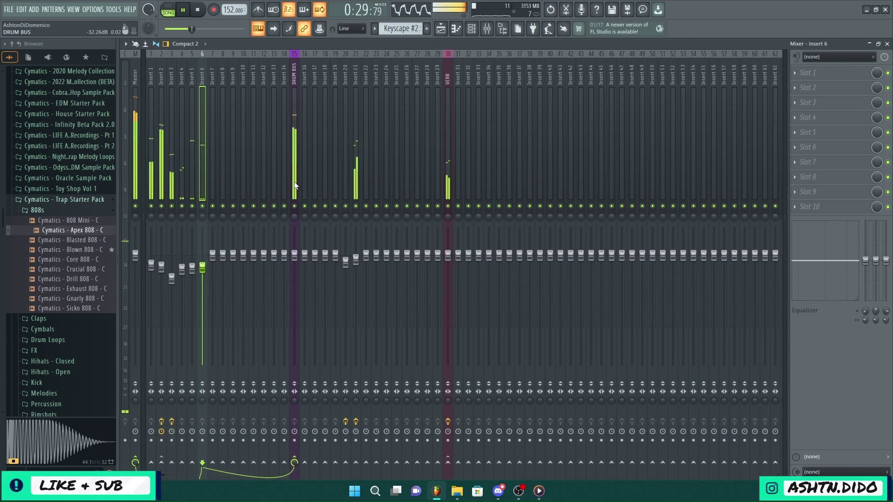
Step: Load Fruity Compressor on the DRUM BUS with attack 48.2 ms, release 400 ms, type Medium and threshold about -24.5 dB
{"action": "left_click", "coordinate": [295, 214]}
{"action": "left_click", "coordinate": [807, 73]}
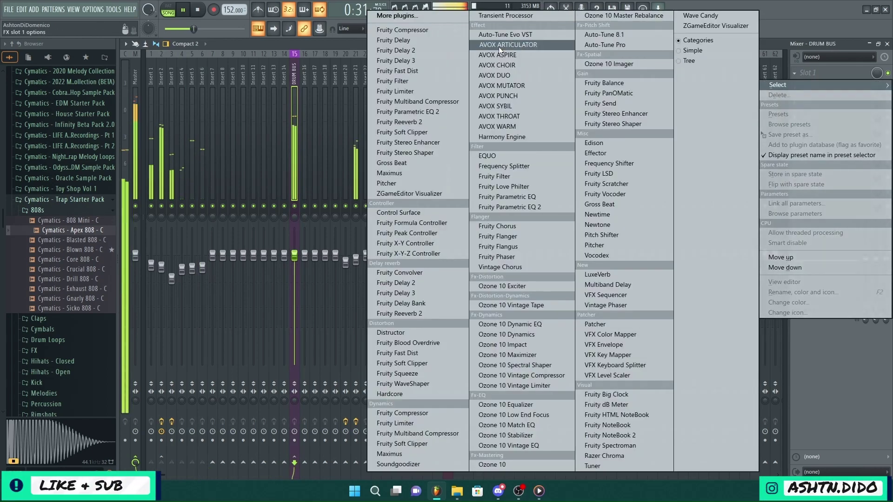
{"action": "left_click", "coordinate": [386, 34]}
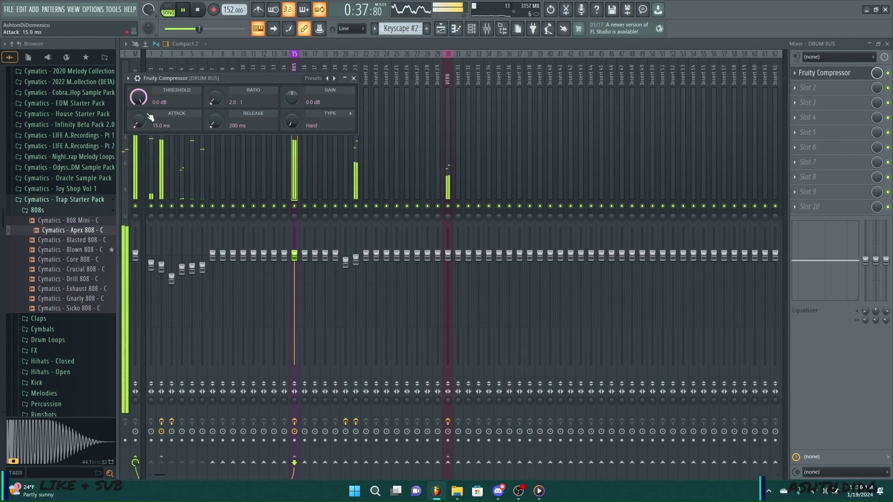
{"action": "left_click_drag", "start_coordinate": [145, 124], "coordinate": [145, 114]}
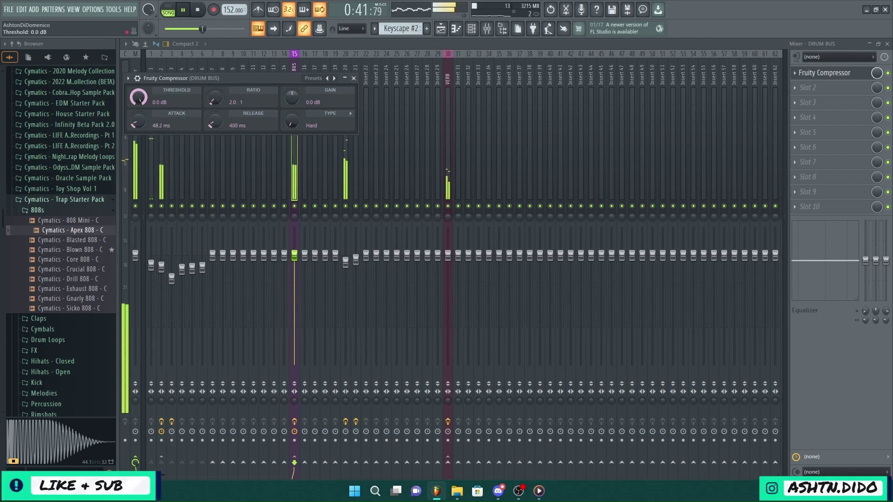
{"action": "left_click_drag", "start_coordinate": [138, 97], "coordinate": [138, 106]}
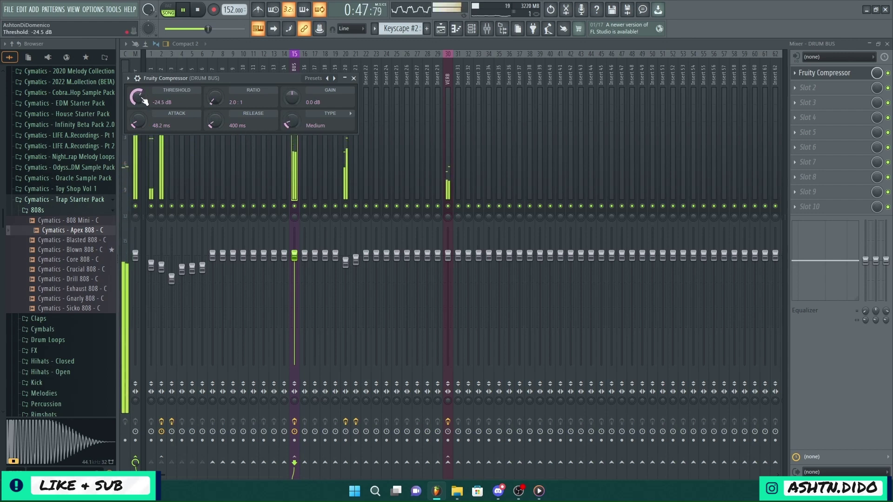
Step: Set the DRUM BUS compressor's threshold to -14.3 dB and gain to 2.5 dB, and lower the bus volume to about 94%
{"action": "left_click_drag", "start_coordinate": [138, 97], "coordinate": [138, 97]}
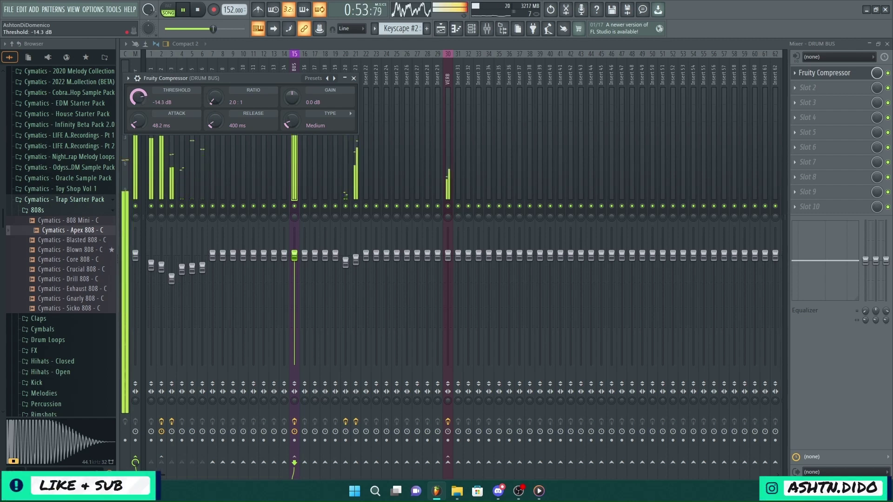
{"action": "left_click_drag", "start_coordinate": [291, 98], "coordinate": [292, 96]}
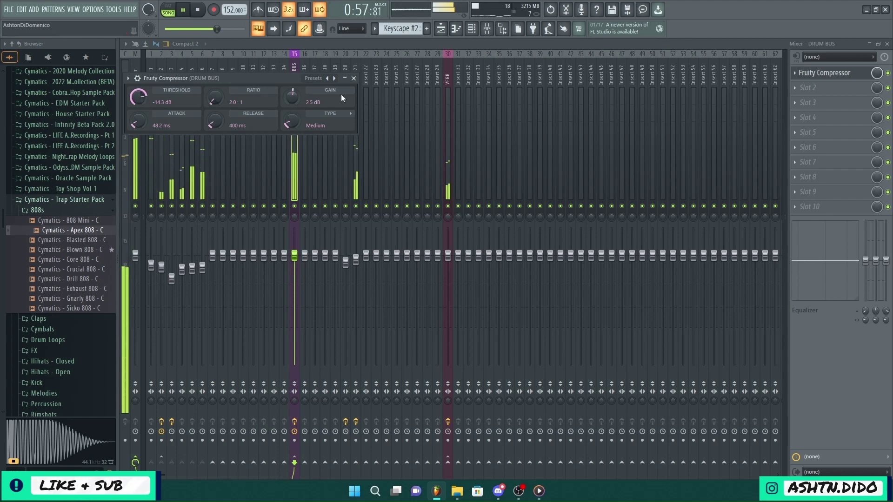
{"action": "left_click", "coordinate": [353, 78]}
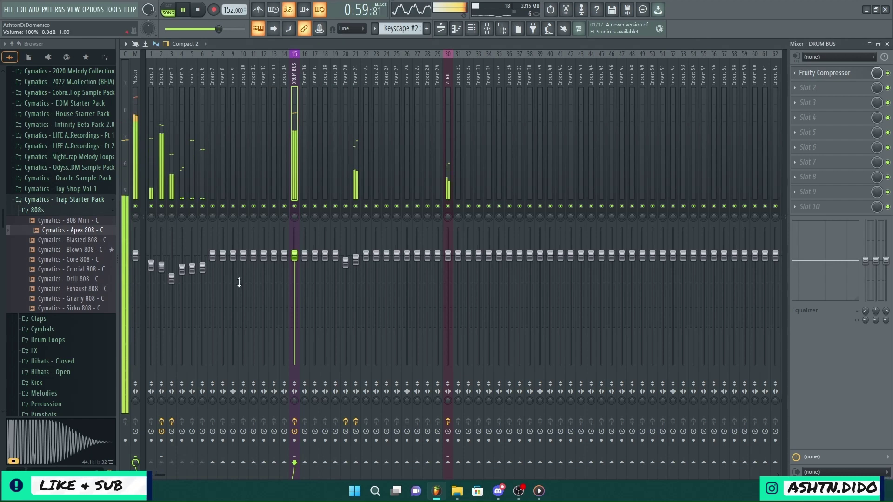
{"action": "left_click_drag", "start_coordinate": [294, 255], "coordinate": [295, 261]}
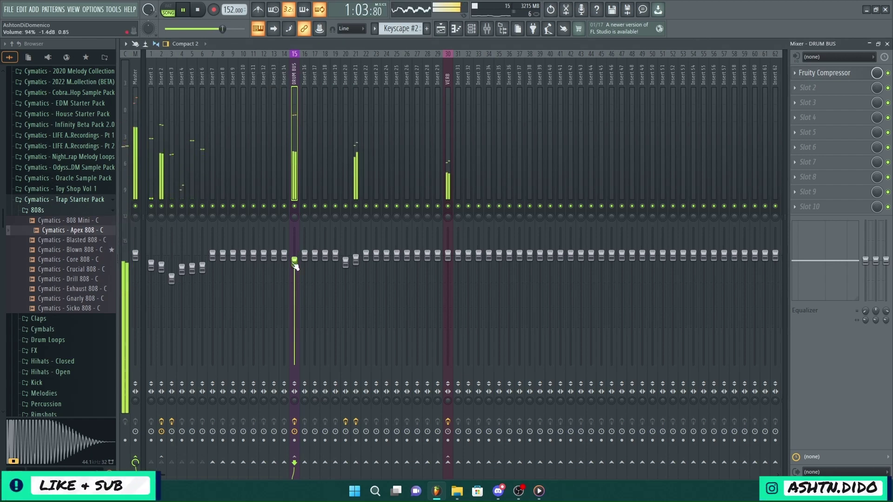
Step: Set the DRUM BUS compressor's attack to 68.6 ms and its release to 64 ms
{"action": "left_click", "coordinate": [824, 72]}
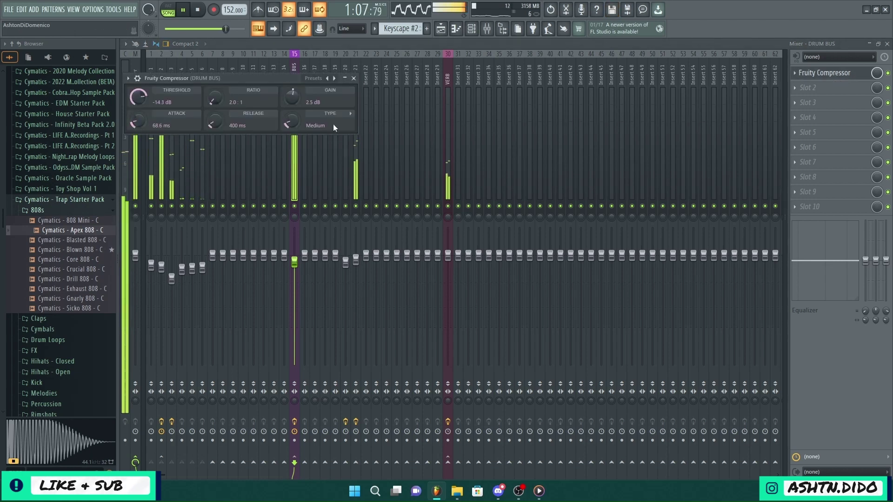
{"action": "mouse_move", "coordinate": [214, 122]}
{"action": "left_mouse_down"}
{"action": "mouse_move", "coordinate": [214, 137]}
{"action": "mouse_move", "coordinate": [219, 123]}
{"action": "left_mouse_up"}
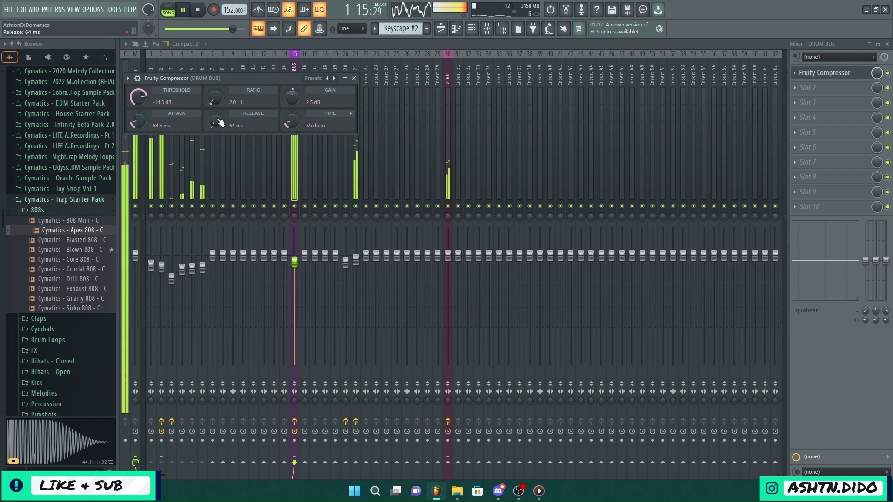
{"action": "left_click", "coordinate": [353, 78]}
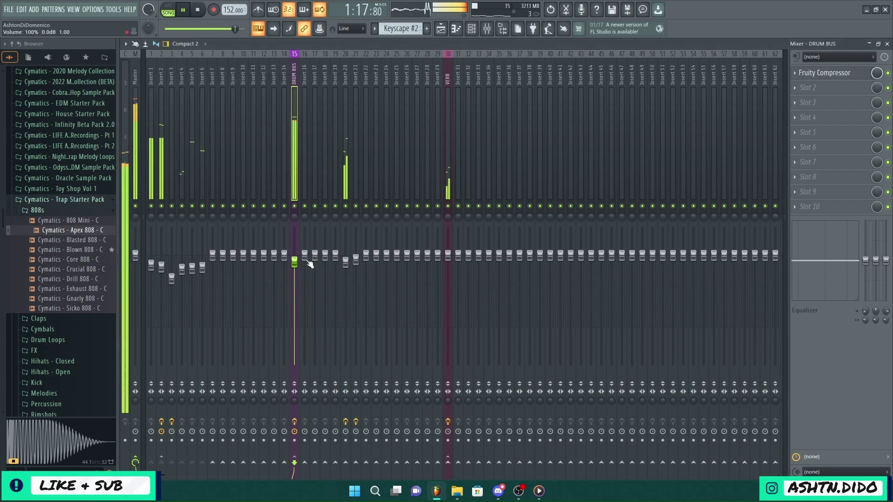
Step: Add Fruity Fast Dist to the second effect slot of Insert 2 and reduce its mix level to about 7%
{"action": "left_click", "coordinate": [159, 180]}
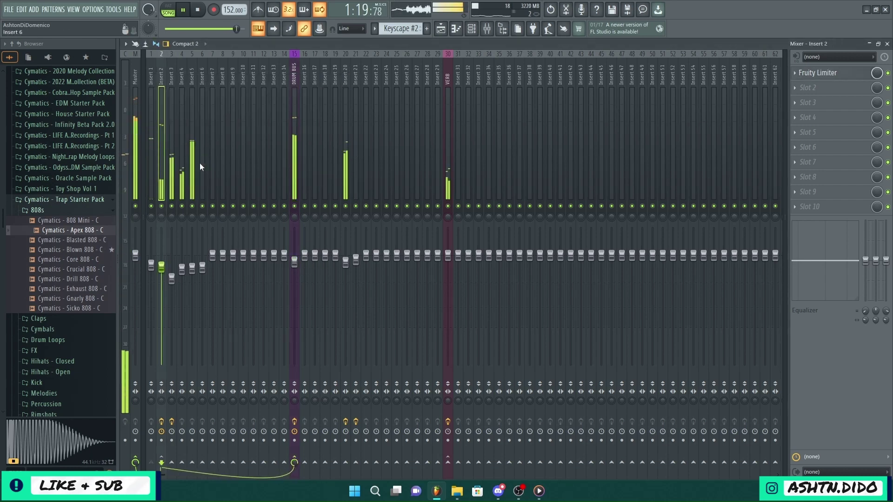
{"action": "left_click", "coordinate": [809, 88]}
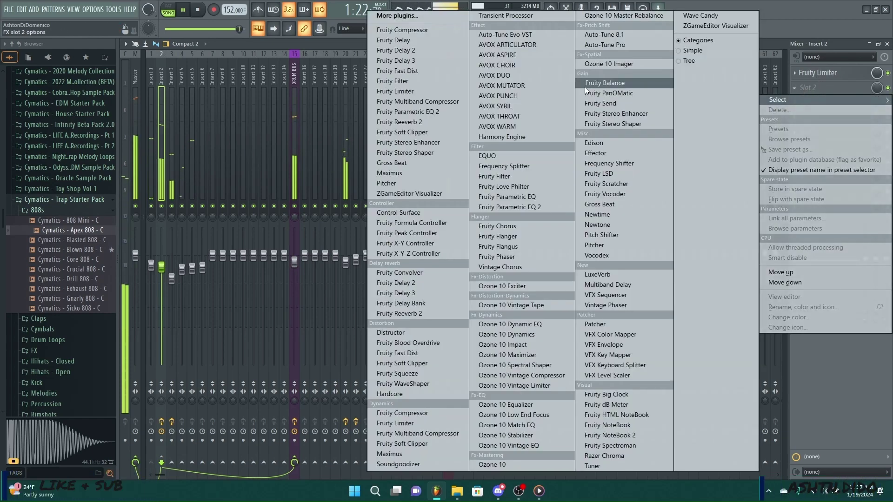
{"action": "left_click", "coordinate": [418, 72]}
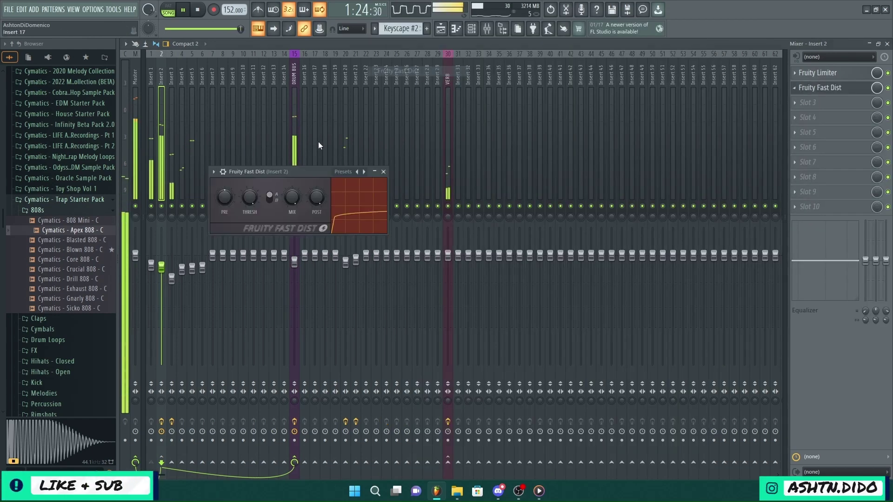
{"action": "left_click", "coordinate": [383, 171]}
{"action": "left_click_drag", "start_coordinate": [878, 88], "coordinate": [878, 123]}
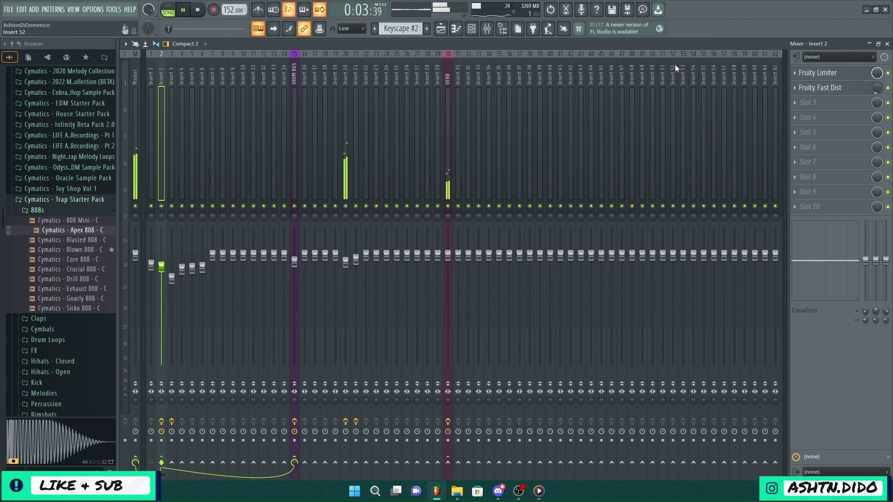
{"action": "left_click_drag", "start_coordinate": [878, 88], "coordinate": [877, 89]}
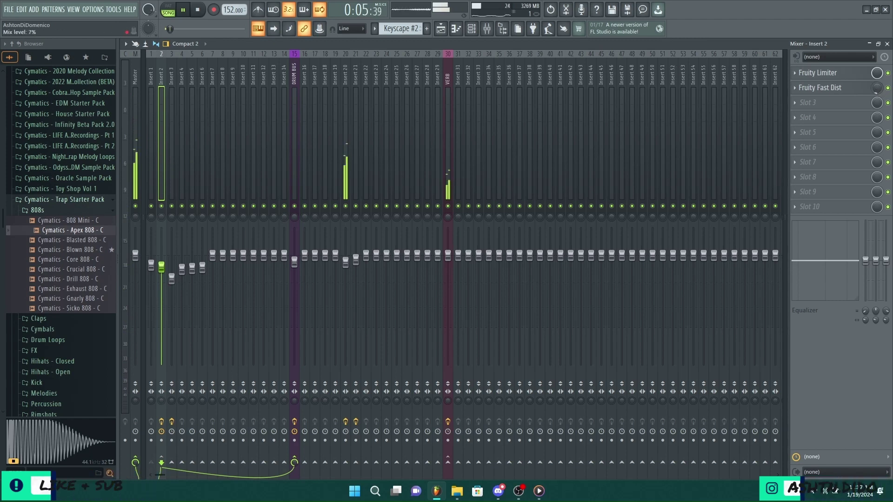
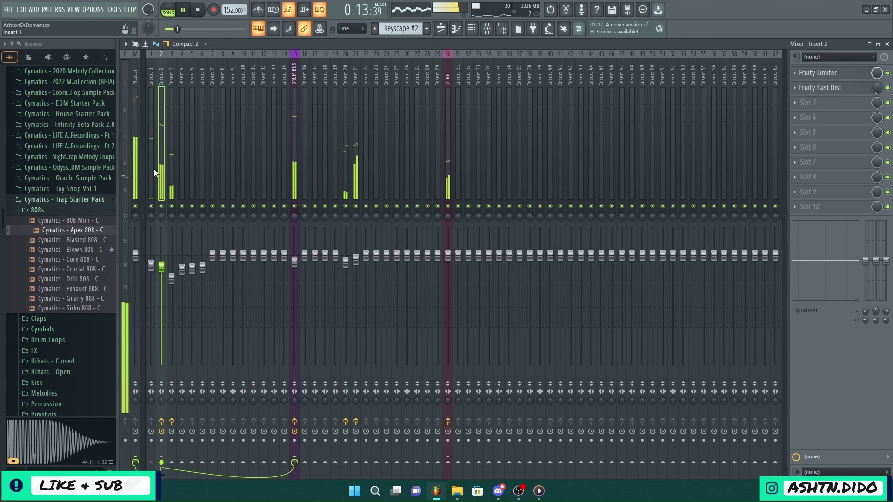
Step: Send Insert 3 and Insert 4 to the VERB track, with Insert 3's send level at about 22%
{"action": "left_click", "coordinate": [172, 169]}
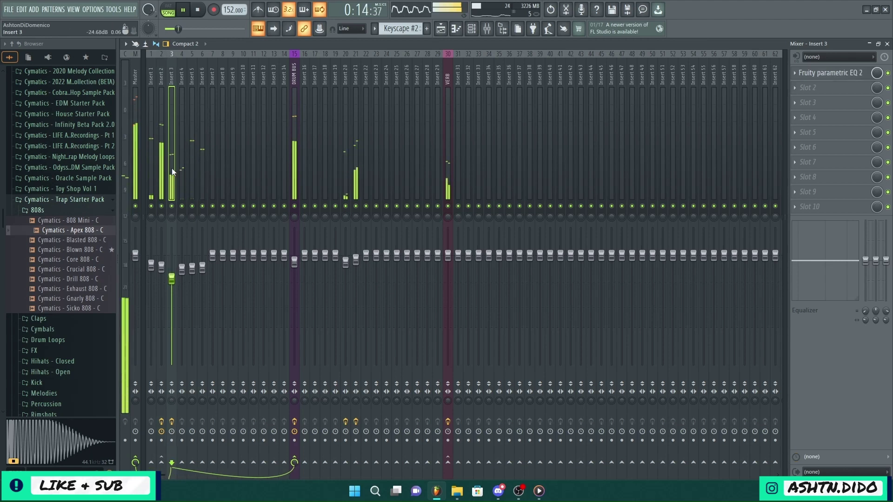
{"action": "left_click", "coordinate": [448, 463]}
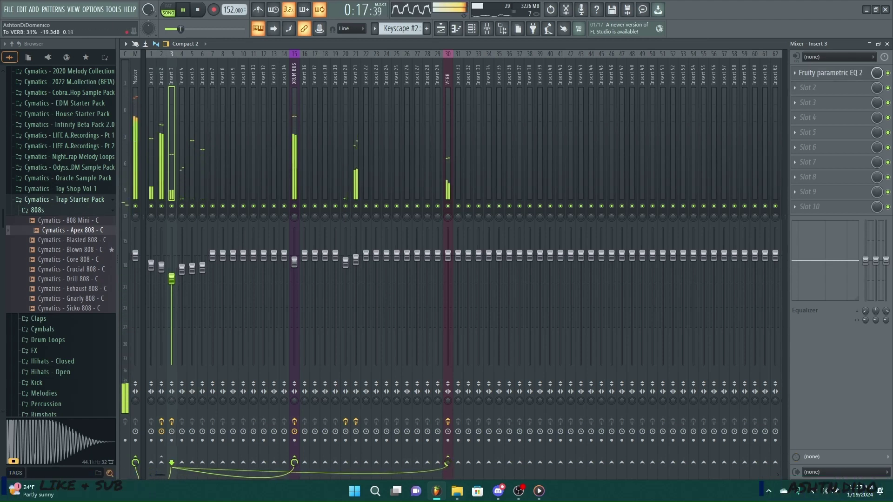
{"action": "left_click_drag", "start_coordinate": [448, 463], "coordinate": [448, 469]}
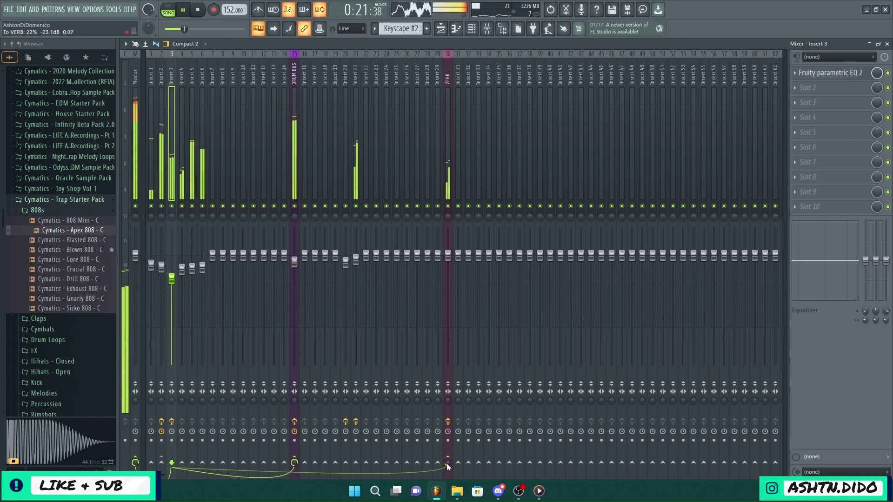
{"action": "left_click", "coordinate": [183, 187]}
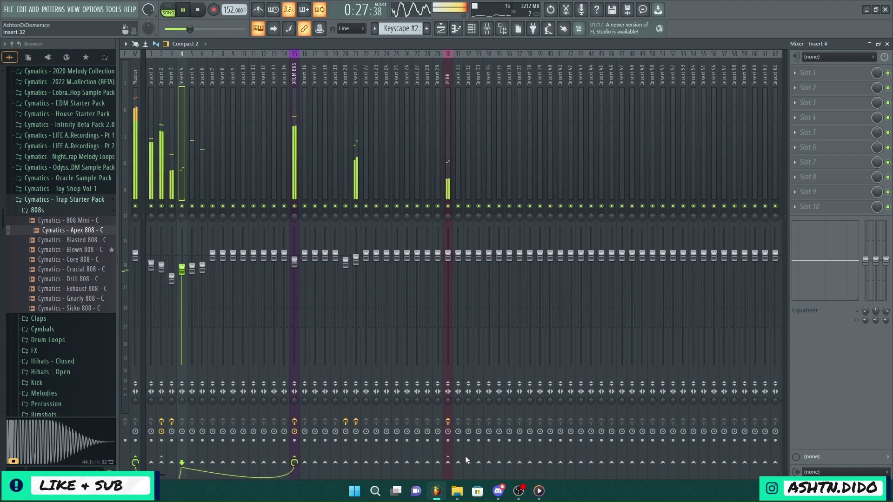
{"action": "mouse_move", "coordinate": [448, 463]}
{"action": "left_mouse_down"}
{"action": "mouse_move", "coordinate": [448, 492]}
{"action": "mouse_move", "coordinate": [448, 479]}
{"action": "left_mouse_up"}
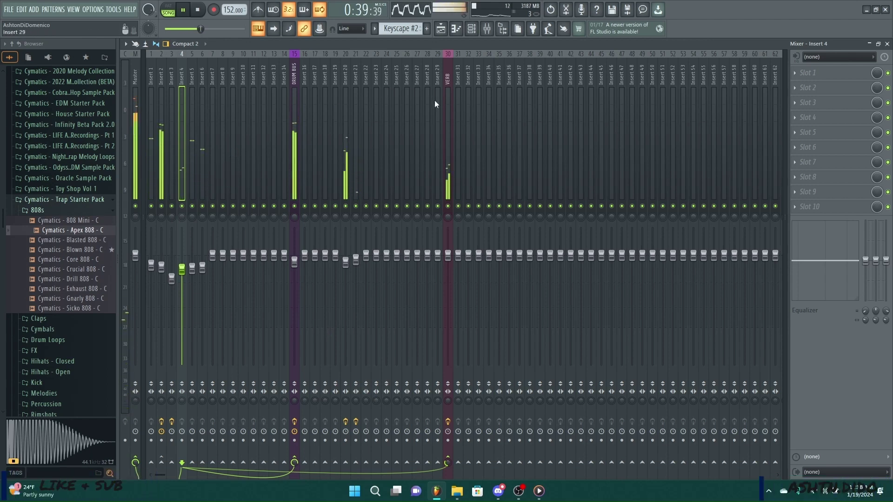
Step: Check the Fruity Limiter settings on Insert 2 and slightly lower the volumes of Insert 2 and Insert 1
{"action": "left_click", "coordinate": [160, 157]}
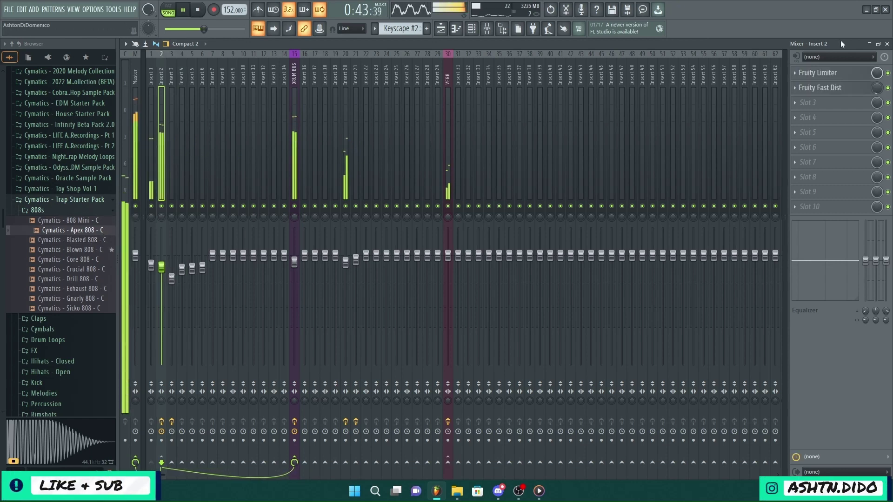
{"action": "left_click", "coordinate": [828, 73]}
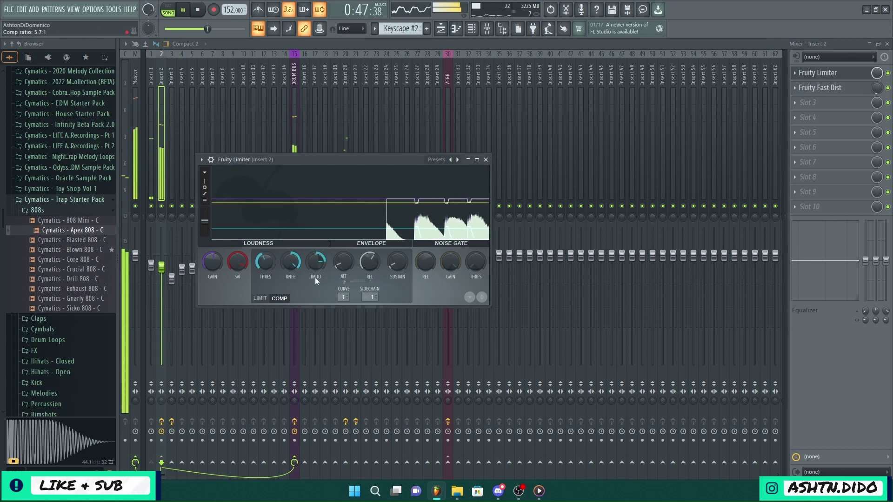
{"action": "left_click", "coordinate": [486, 159]}
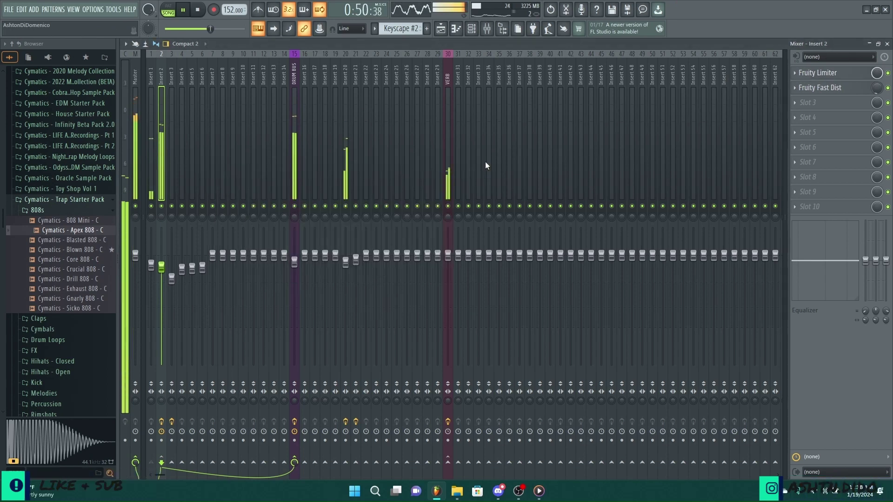
{"action": "left_click", "coordinate": [819, 73]}
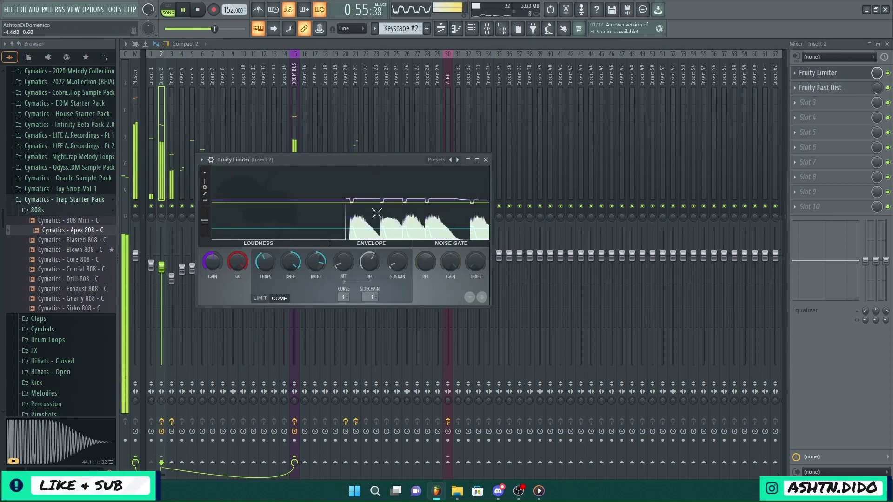
{"action": "left_click", "coordinate": [486, 160]}
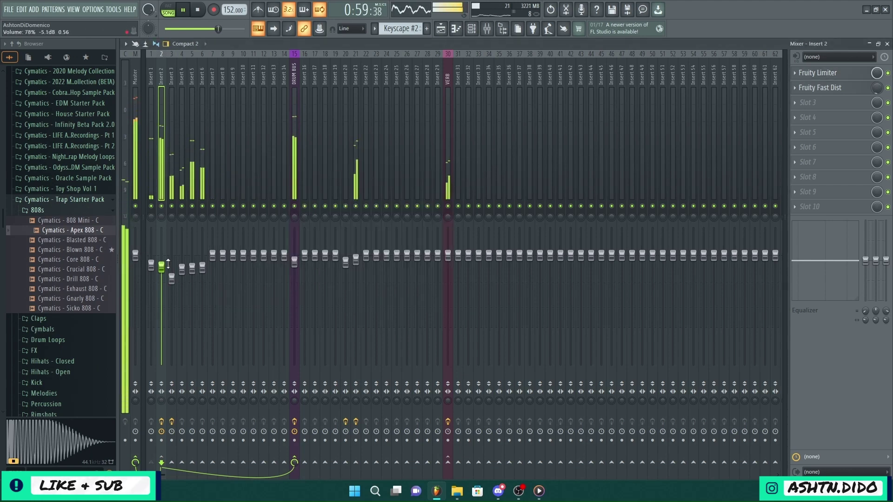
{"action": "left_click_drag", "start_coordinate": [162, 267], "coordinate": [152, 266]}
{"action": "left_click", "coordinate": [151, 265]}
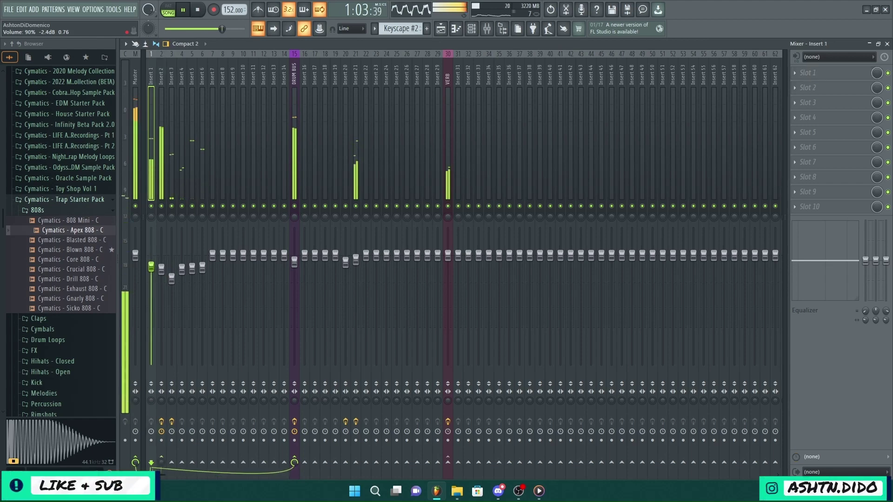
Step: Show the playlist to review the whole arrangement, restart playback from the beginning, and stop it
{"action": "left_click", "coordinate": [440, 29]}
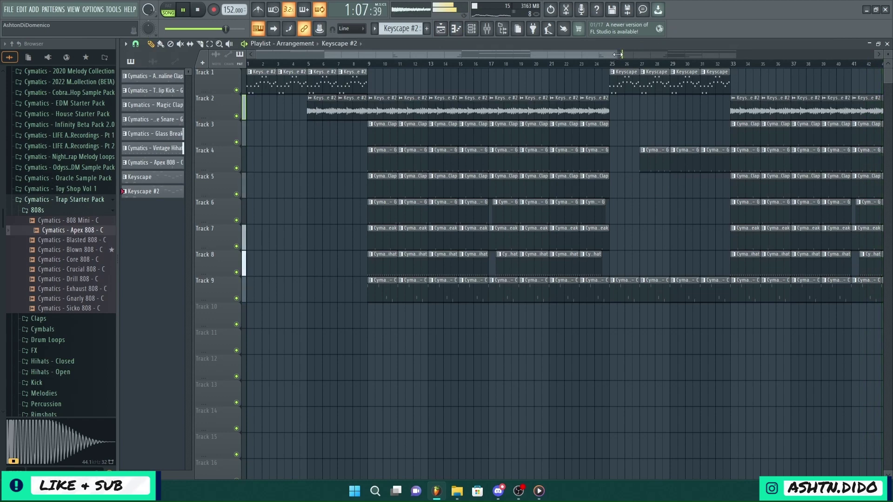
{"action": "left_click_drag", "start_coordinate": [618, 55], "coordinate": [816, 56]}
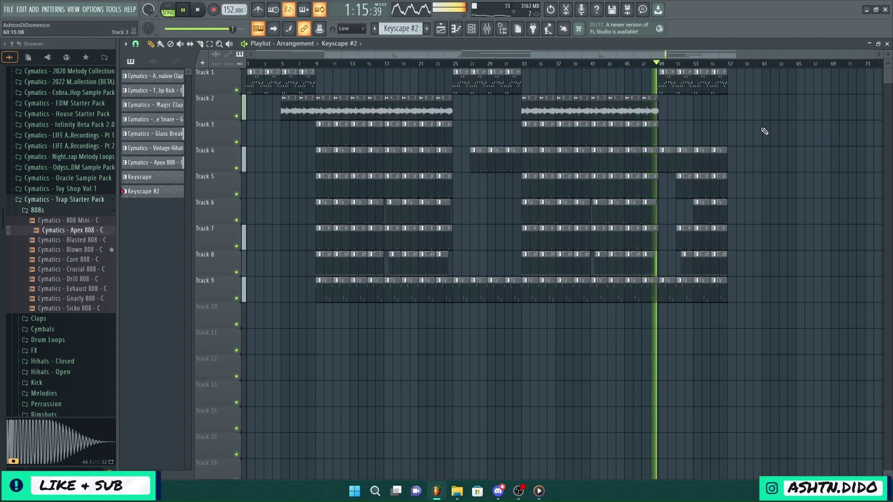
{"action": "key", "text": "space"}
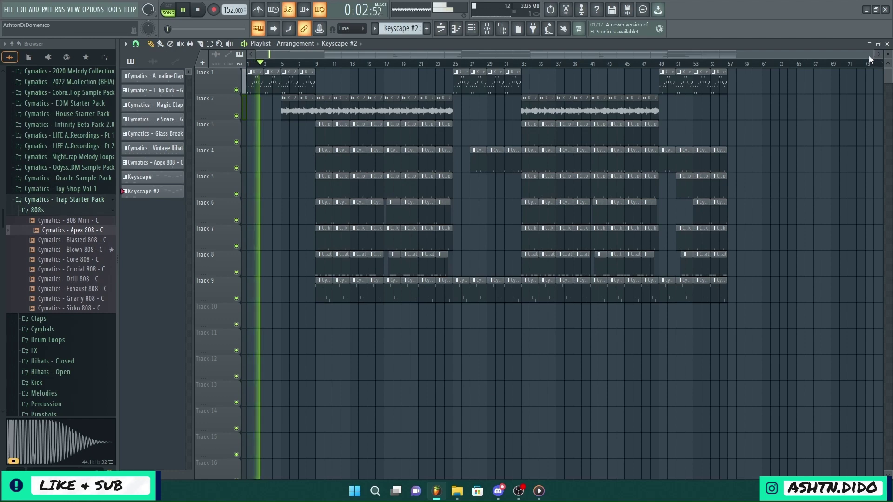
{"action": "left_click_drag", "start_coordinate": [874, 55], "coordinate": [384, 1]}
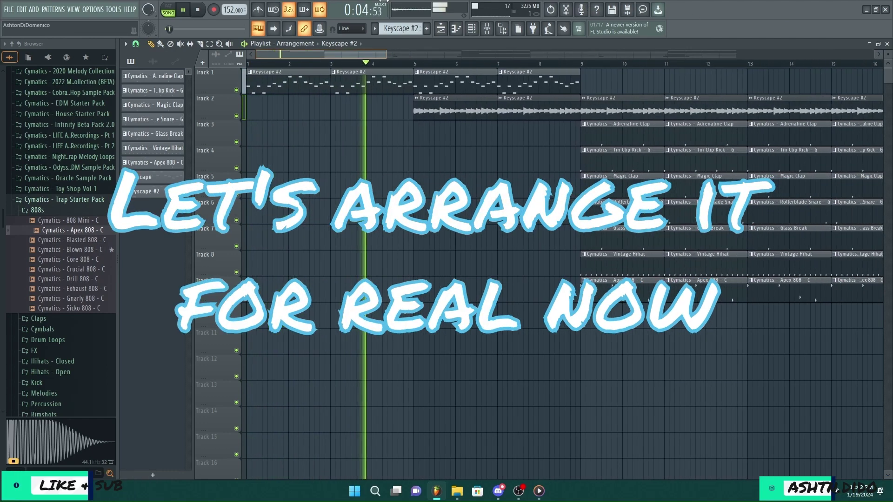
{"action": "key", "text": "space"}
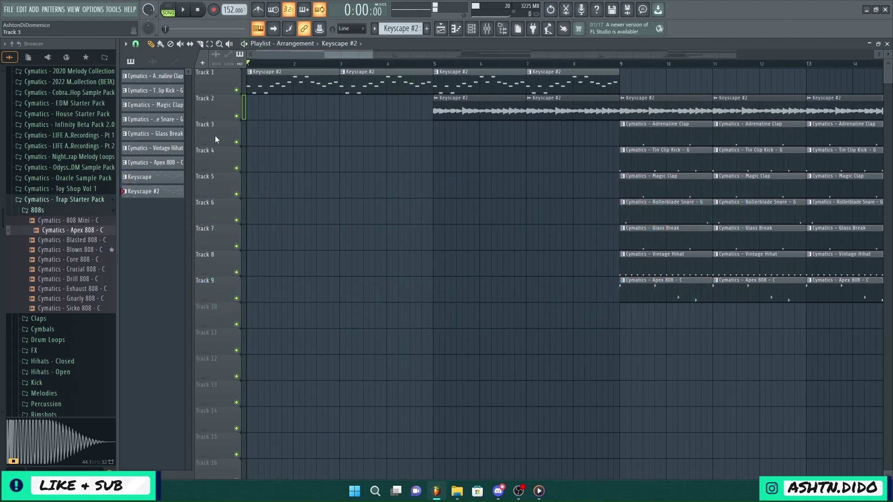
Step: Quick render the Keyscape #2 pattern as an audio clip and place that clip on Track 3 at bar 1
{"action": "right_click", "coordinate": [160, 192]}
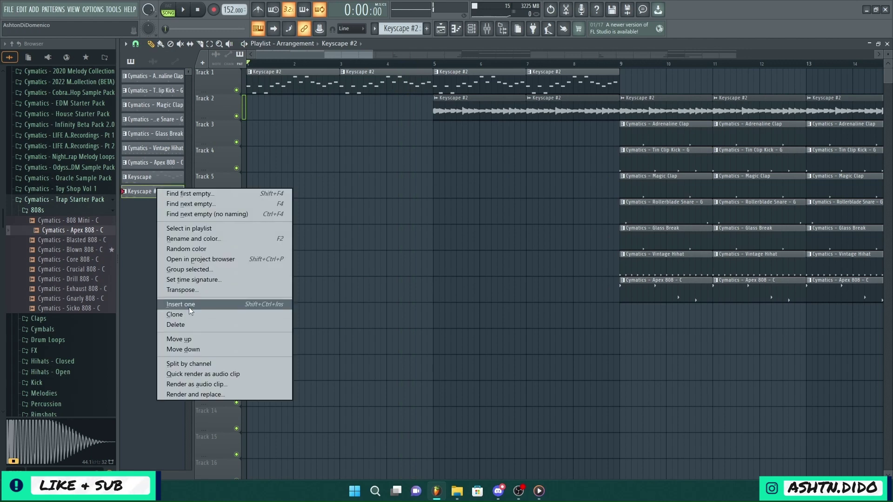
{"action": "left_click", "coordinate": [205, 375]}
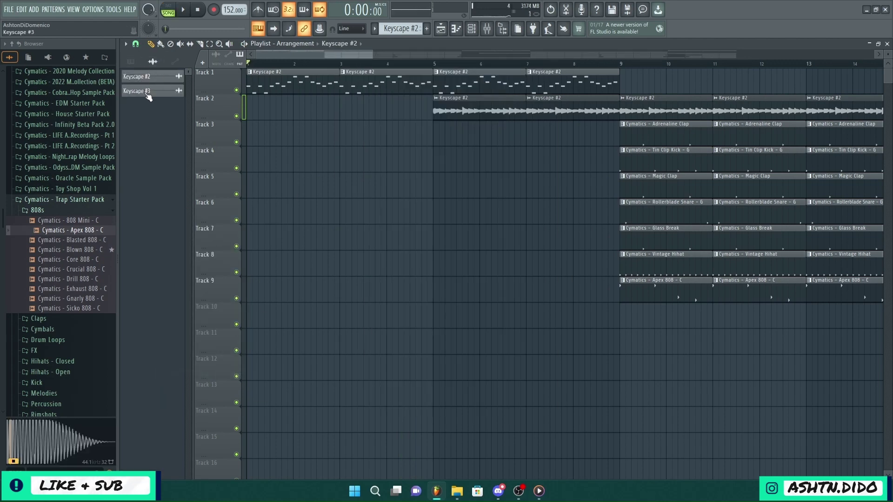
{"action": "left_click_drag", "start_coordinate": [149, 96], "coordinate": [251, 136]}
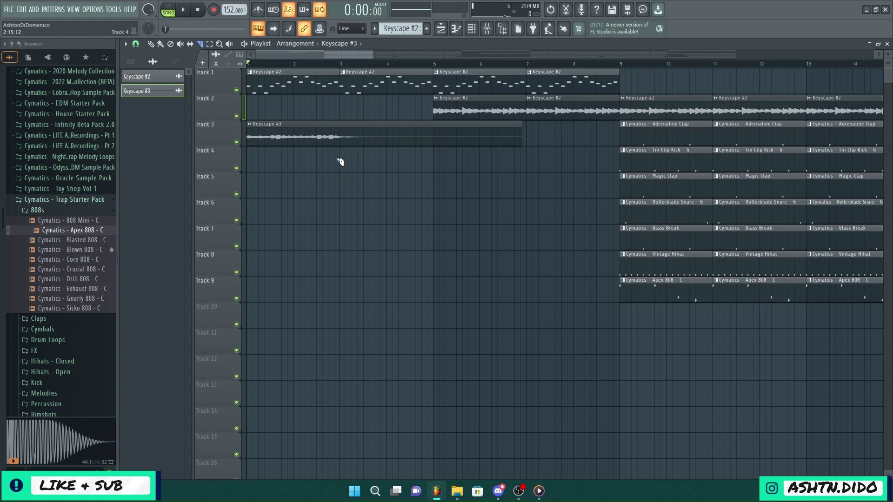
Step: Remove the tail of the Track 3 audio clip after bar 3 and set the playlist snap to Main
{"action": "right_click", "coordinate": [362, 135]}
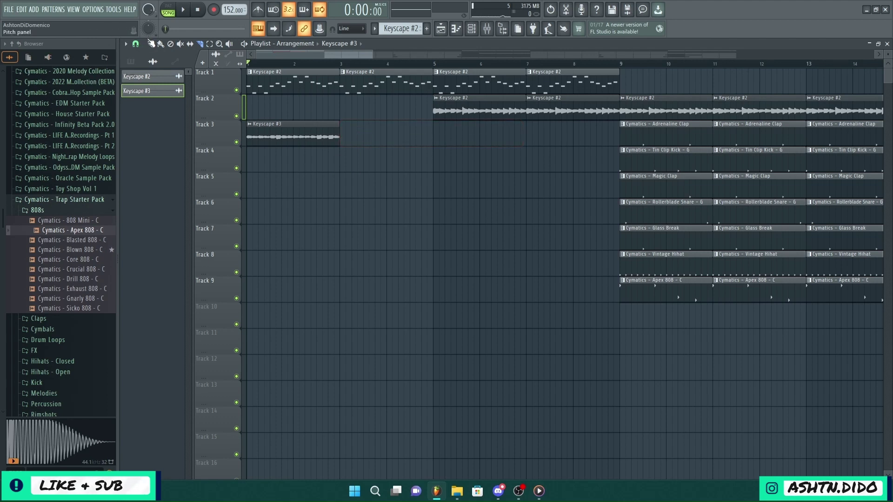
{"action": "left_click", "coordinate": [135, 44]}
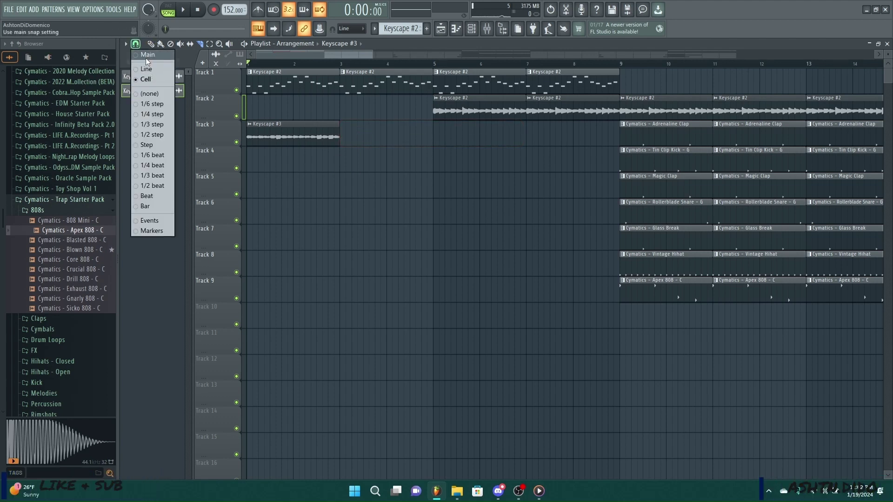
{"action": "left_click", "coordinate": [146, 57]}
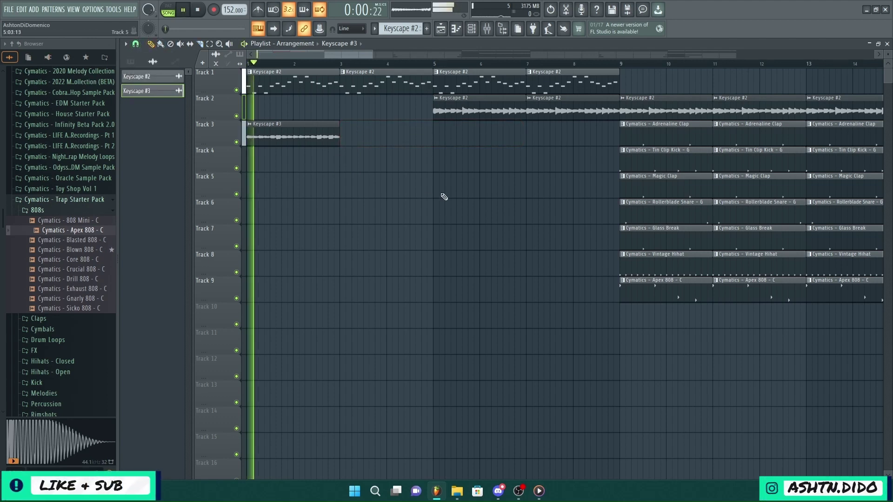
Step: Delete the four Keyscape #2 pattern clips on Track 1 before bar 9 and duplicate the Keyscape #3 clip to bar 3 on Track 3
{"action": "right_click", "coordinate": [296, 87]}
{"action": "key", "text": "space"}
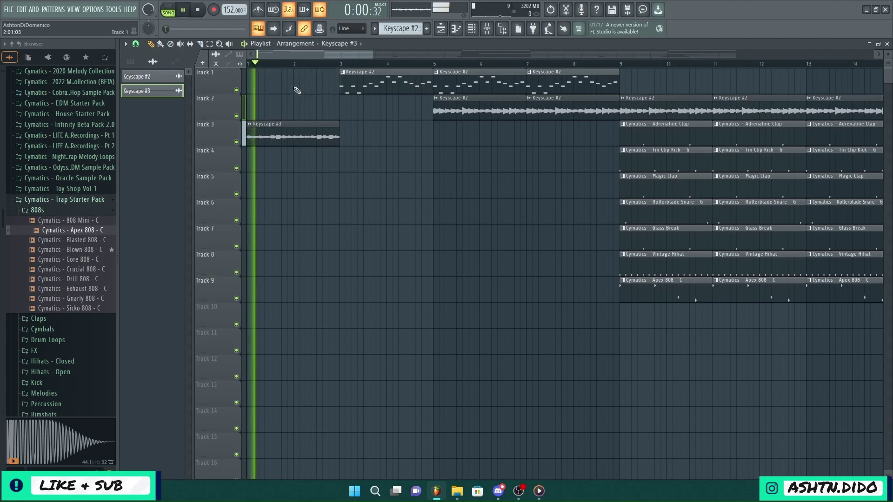
{"action": "right_click", "coordinate": [396, 85]}
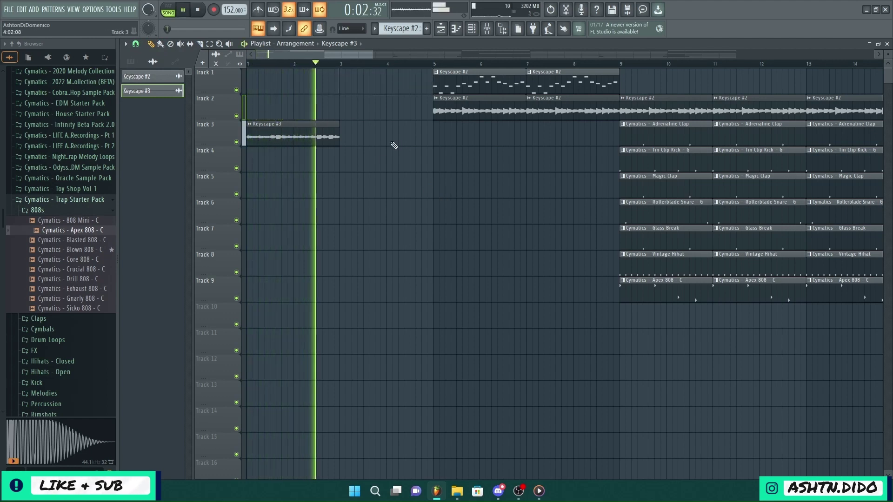
{"action": "left_click_drag", "start_coordinate": [389, 145], "coordinate": [325, 129]}
{"action": "key", "text": "ctrl+b"}
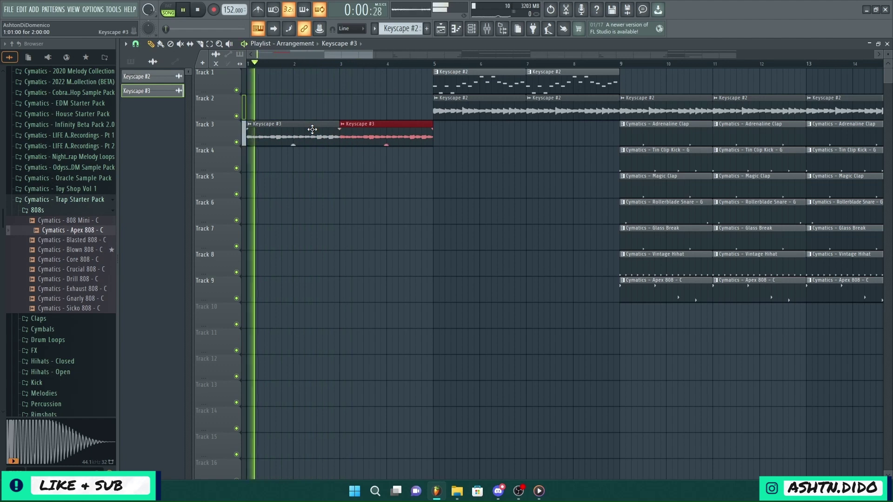
{"action": "right_click", "coordinate": [482, 84]}
{"action": "right_click", "coordinate": [535, 85]}
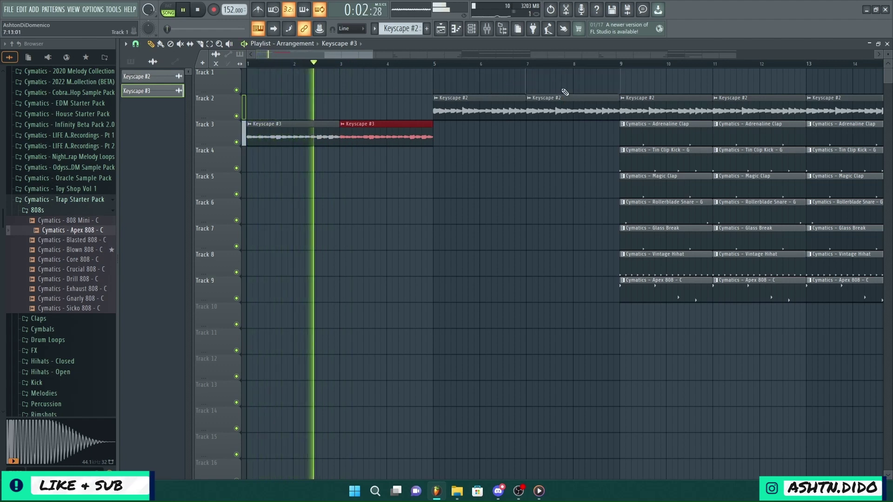
Step: Normalize the Keyscape #3 audio clip, set its channel volume to 47%, and route it to mixer Insert 20
{"action": "double_click", "coordinate": [303, 137]}
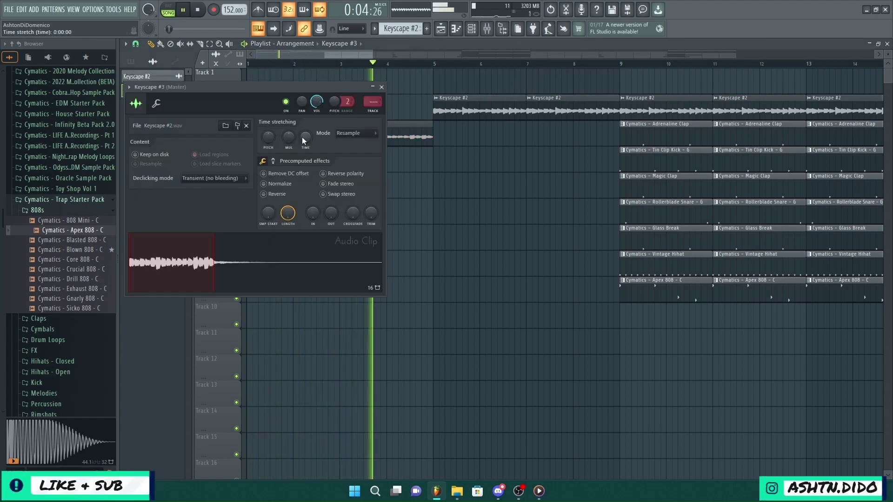
{"action": "left_click", "coordinate": [263, 185]}
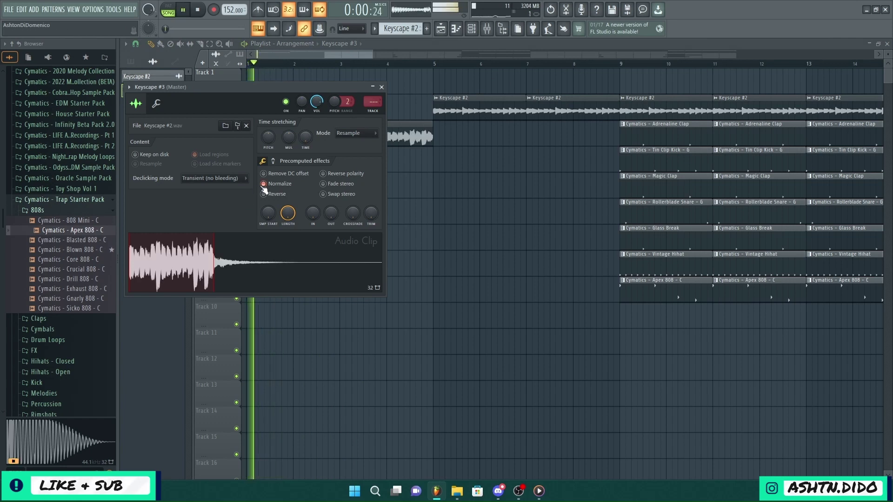
{"action": "left_click_drag", "start_coordinate": [316, 102], "coordinate": [317, 121]}
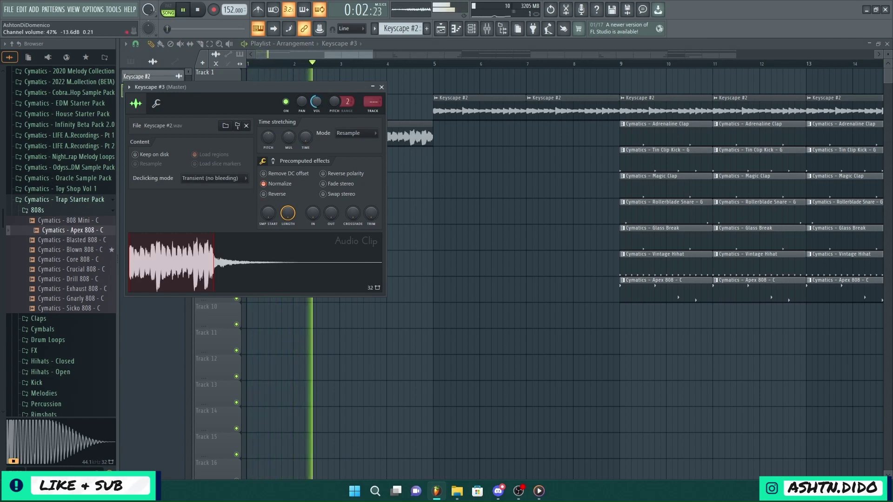
{"action": "left_click_drag", "start_coordinate": [373, 102], "coordinate": [373, 78]}
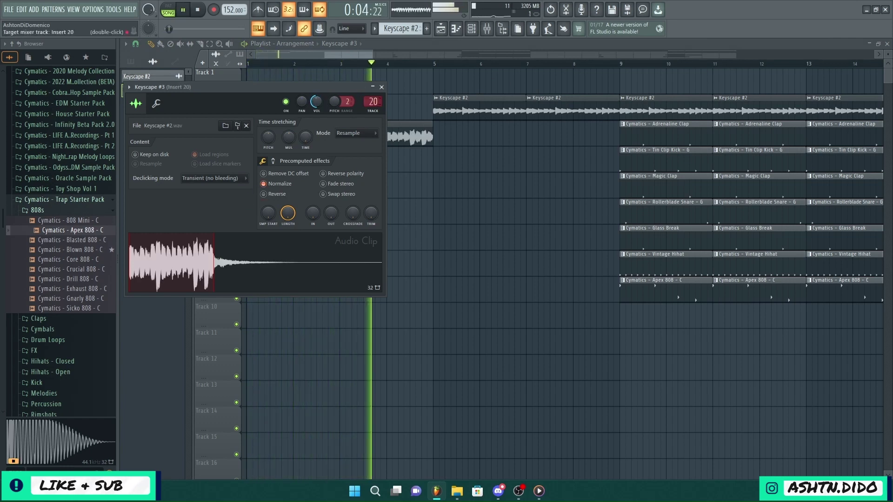
{"action": "left_click_drag", "start_coordinate": [316, 101], "coordinate": [317, 102]}
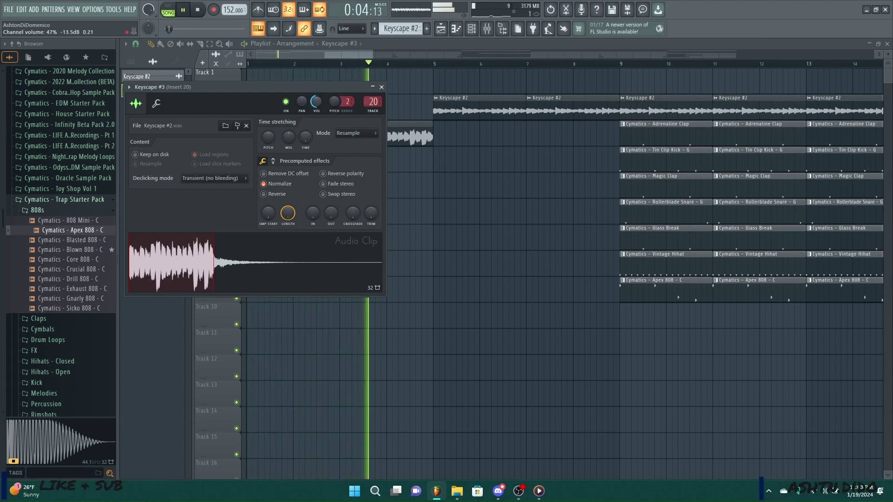
{"action": "left_click", "coordinate": [382, 88]}
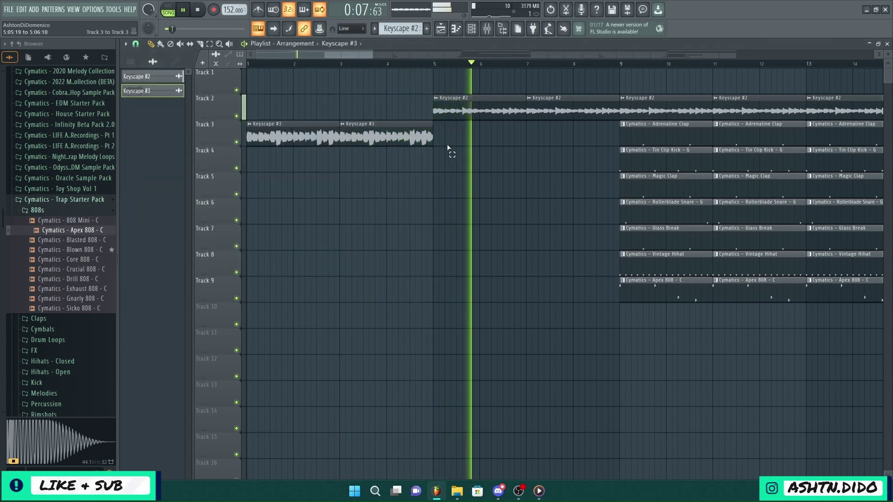
Step: Duplicate the two Keyscape #3 clips on Track 3 to fill bars 5 through 8, and stop playback
{"action": "left_click_drag", "start_coordinate": [449, 155], "coordinate": [329, 147]}
{"action": "key", "text": "ctrl+b"}
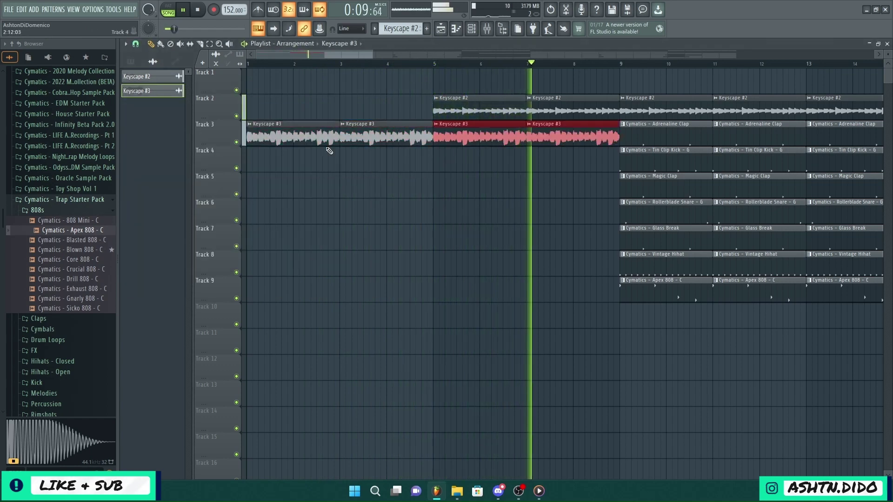
{"action": "key", "text": "space"}
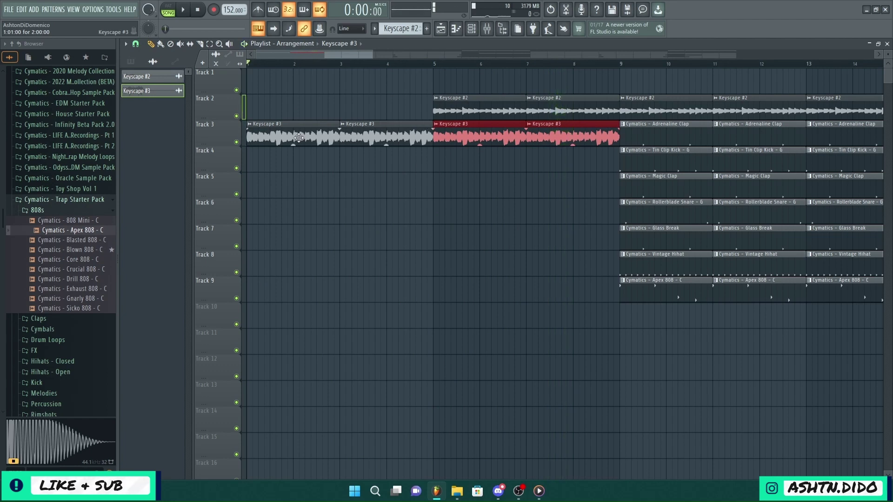
Step: Set the Keyscape #3 clip's time-stretching mode to Stretch Pro with a formant shift of -600 cents, previewing it during playback
{"action": "double_click", "coordinate": [299, 137]}
{"action": "left_click", "coordinate": [358, 135]}
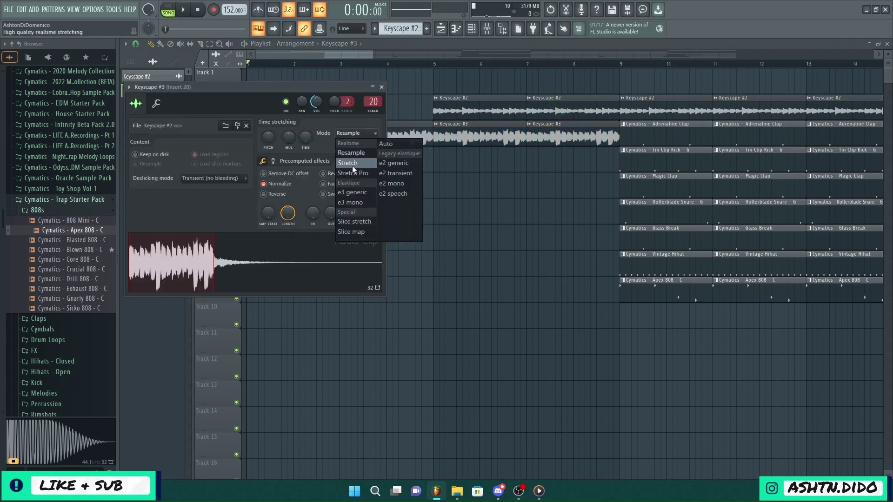
{"action": "left_click", "coordinate": [355, 162]}
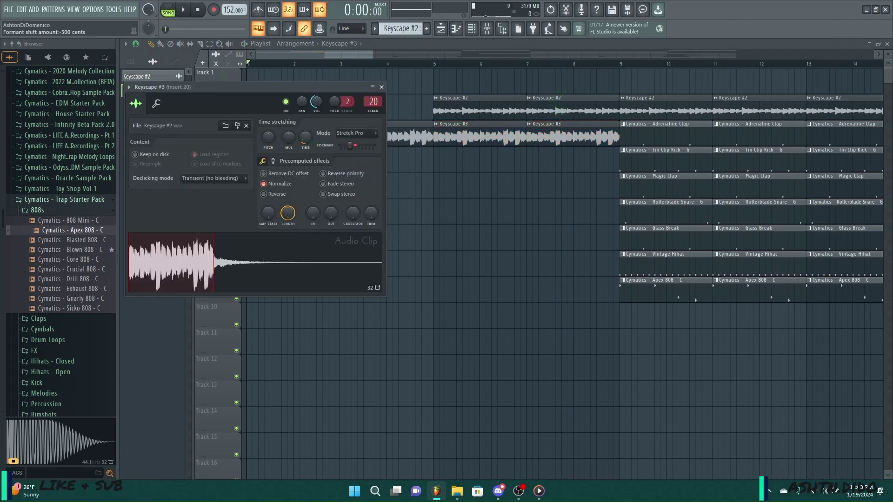
{"action": "key", "text": "space"}
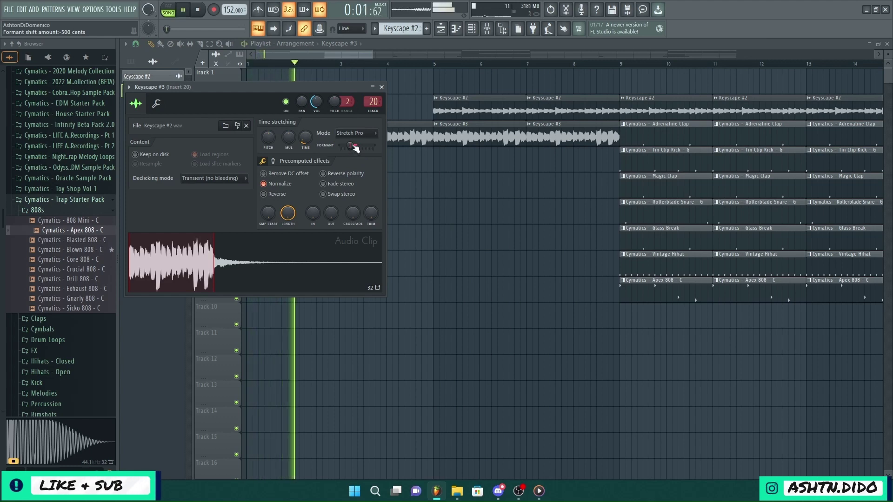
{"action": "left_click_drag", "start_coordinate": [355, 148], "coordinate": [349, 148]}
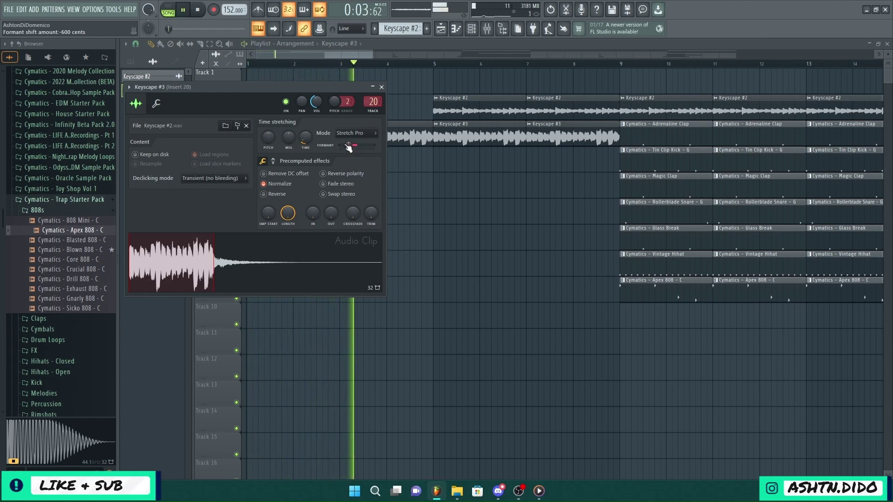
{"action": "left_click", "coordinate": [382, 88]}
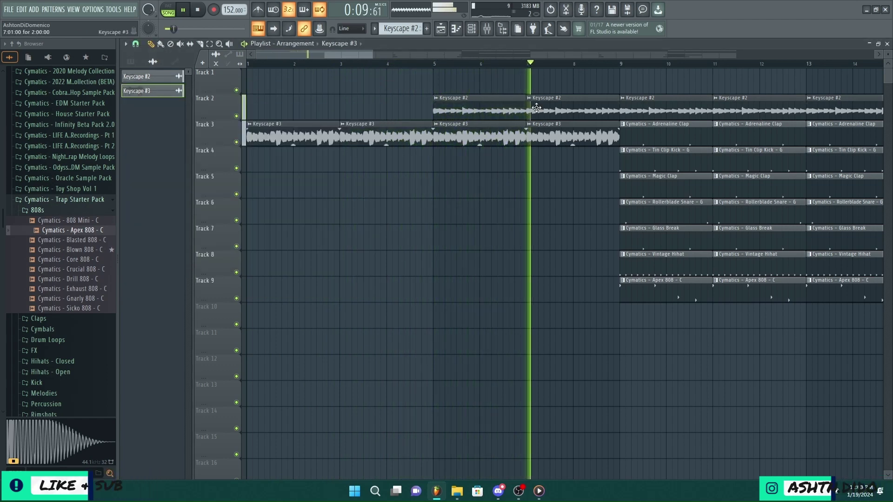
Step: Move the four Keyscape #3 audio clips from Track 3 up to Track 1
{"action": "left_click_drag", "start_coordinate": [373, 55], "coordinate": [545, 82]}
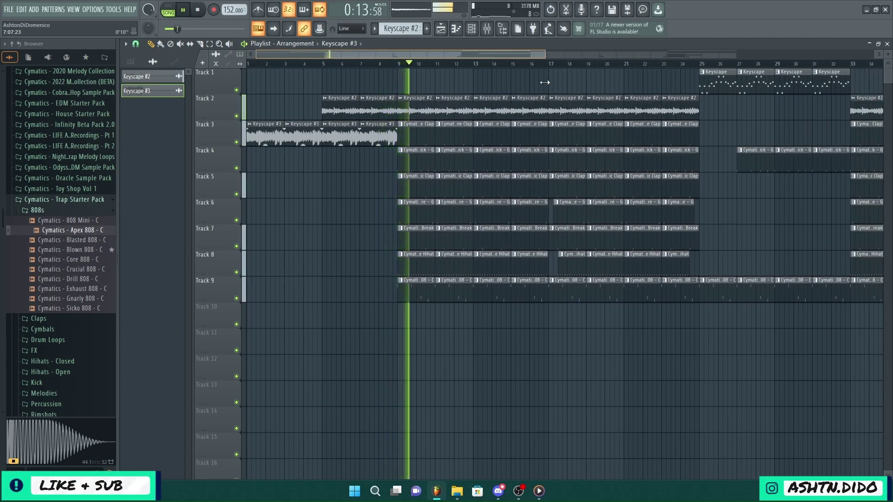
{"action": "left_click_drag", "start_coordinate": [545, 82], "coordinate": [603, 78]}
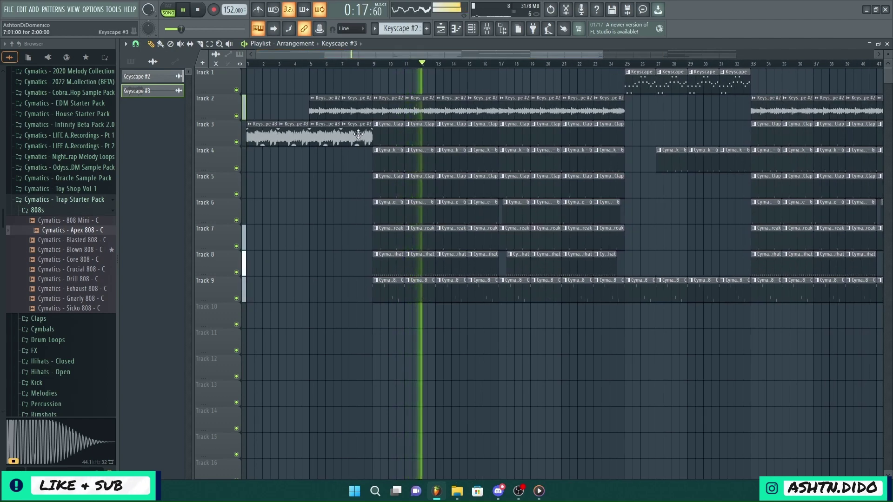
{"action": "left_click_drag", "start_coordinate": [358, 135], "coordinate": [358, 82]}
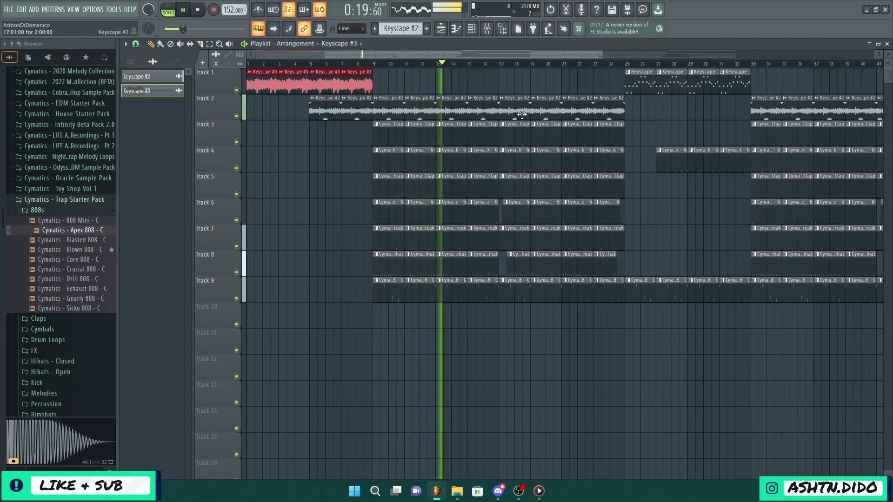
Step: Replace the Keyscape pattern clips on Track 1 from bar 25 with copies of the four Keyscape #3 audio clips
{"action": "left_click_drag", "start_coordinate": [783, 72], "coordinate": [613, 68]}
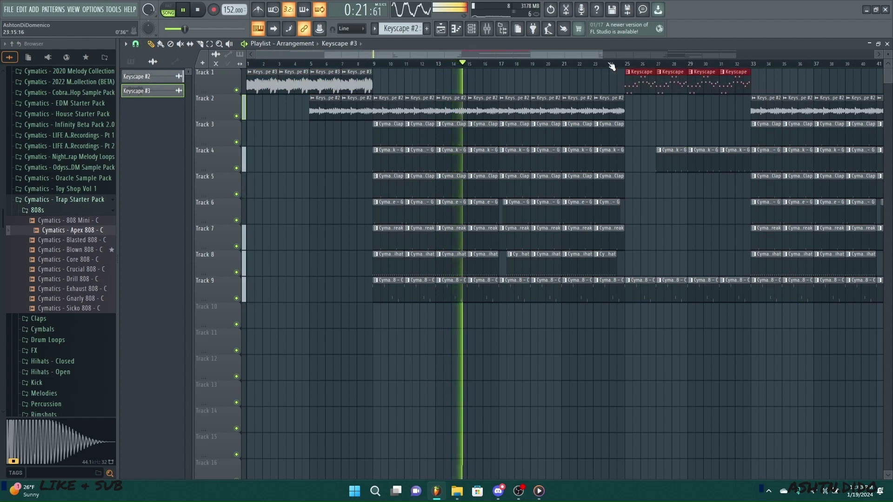
{"action": "key", "text": "Delete"}
{"action": "left_click", "coordinate": [208, 89]}
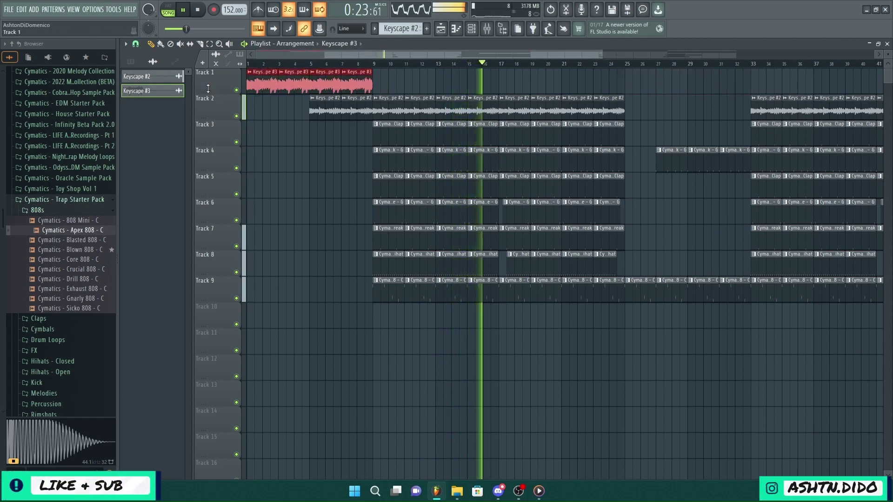
{"action": "left_click_drag", "start_coordinate": [263, 84], "coordinate": [642, 84]}
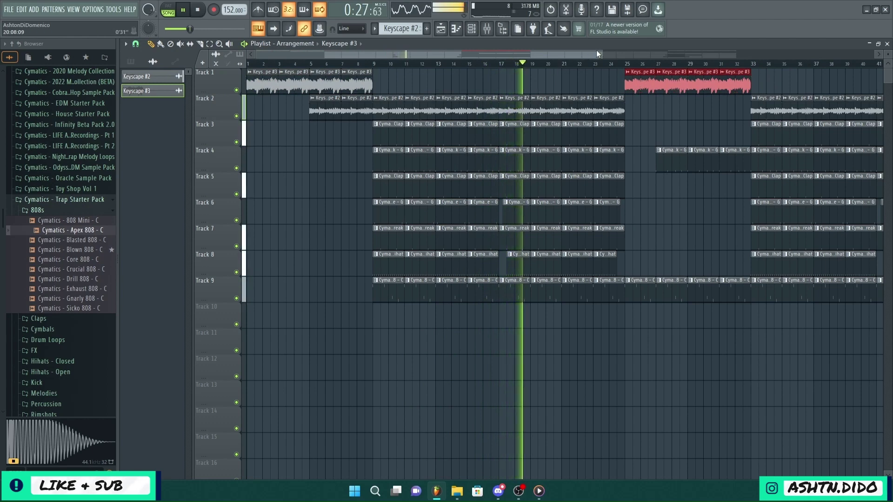
Step: Lower the mixer volumes of Insert 1 and Insert 2 together, bringing Insert 1 to 86% (-3.4 dB)
{"action": "key", "text": "F9"}
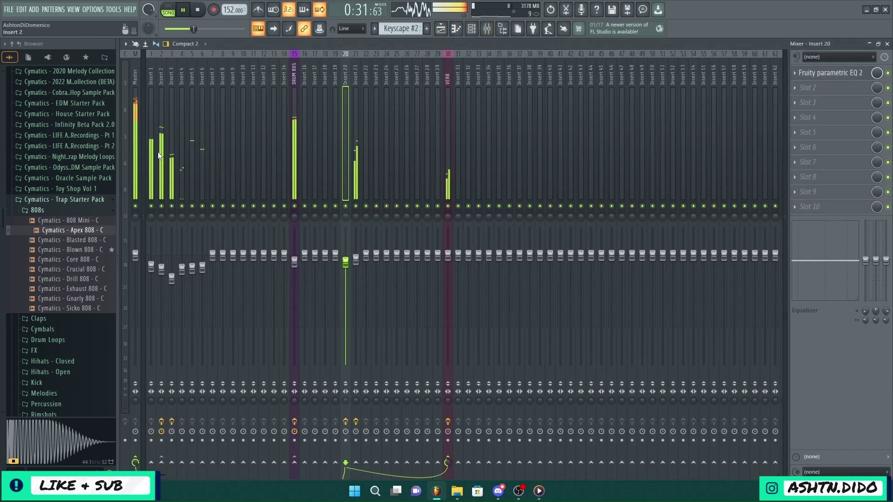
{"action": "left_click_drag", "start_coordinate": [158, 153], "coordinate": [156, 153]}
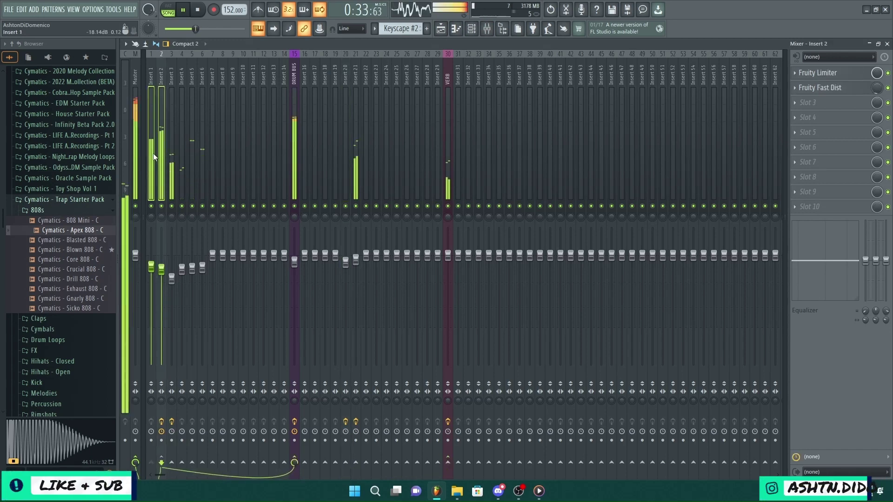
{"action": "left_click", "coordinate": [151, 268]}
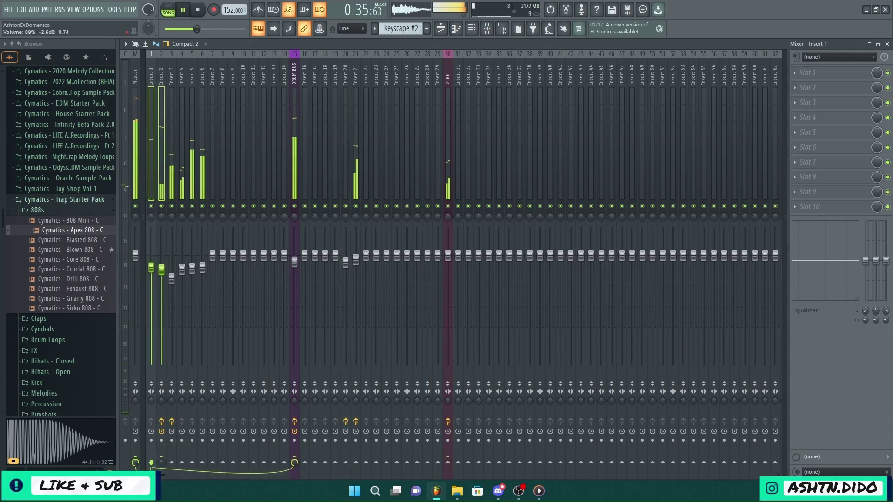
{"action": "left_click_drag", "start_coordinate": [151, 267], "coordinate": [151, 271]}
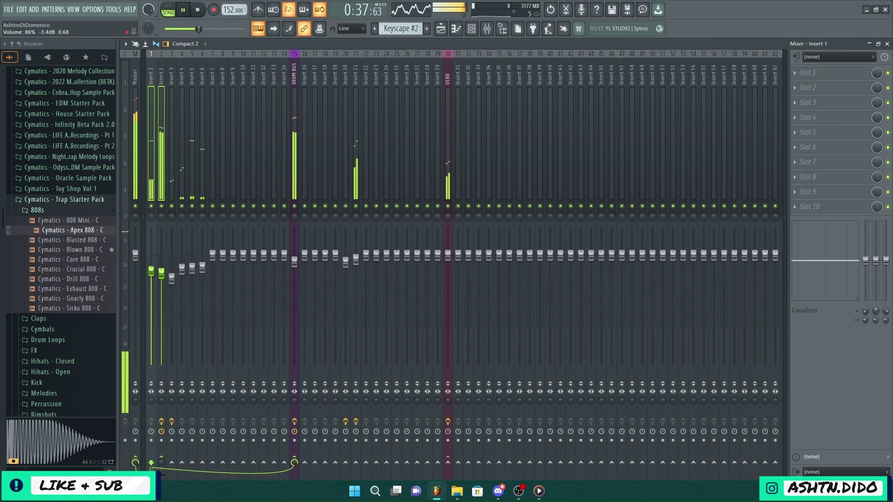
Step: Check the DRUM BUS and Insert 2 levels and review the Fruity Limiter compressor settings on Insert 2
{"action": "left_click", "coordinate": [294, 171]}
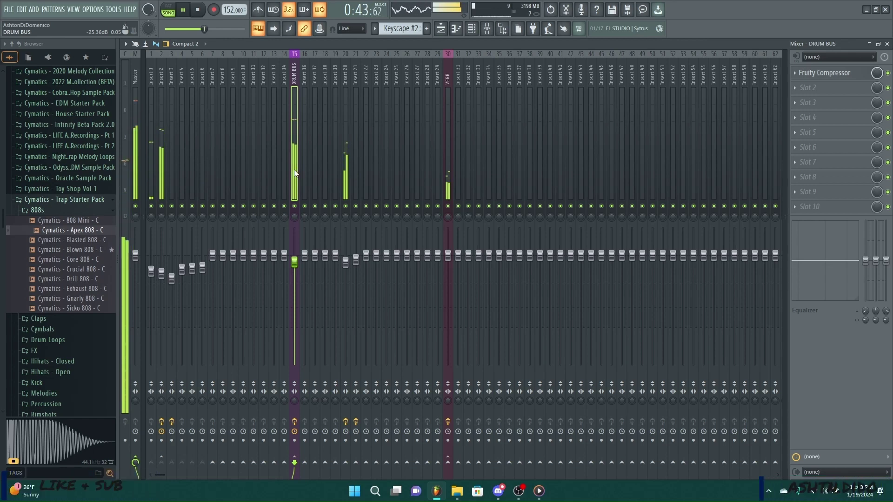
{"action": "left_click", "coordinate": [161, 273]}
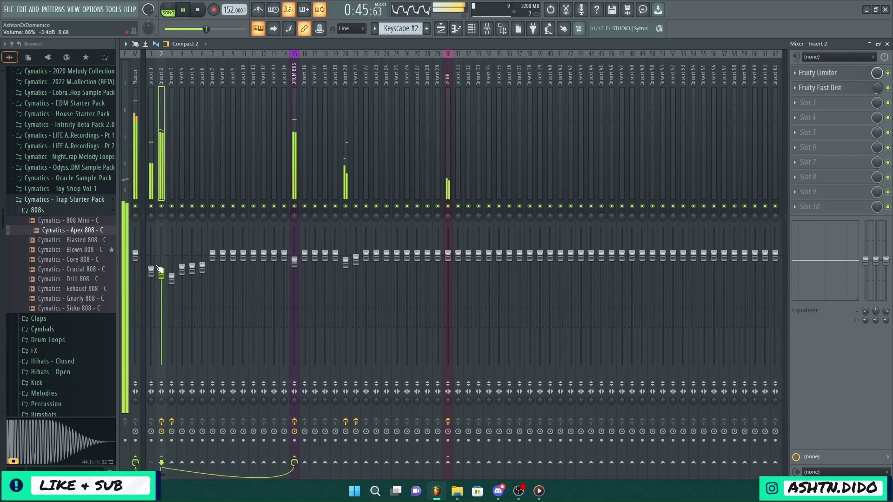
{"action": "left_click", "coordinate": [819, 74]}
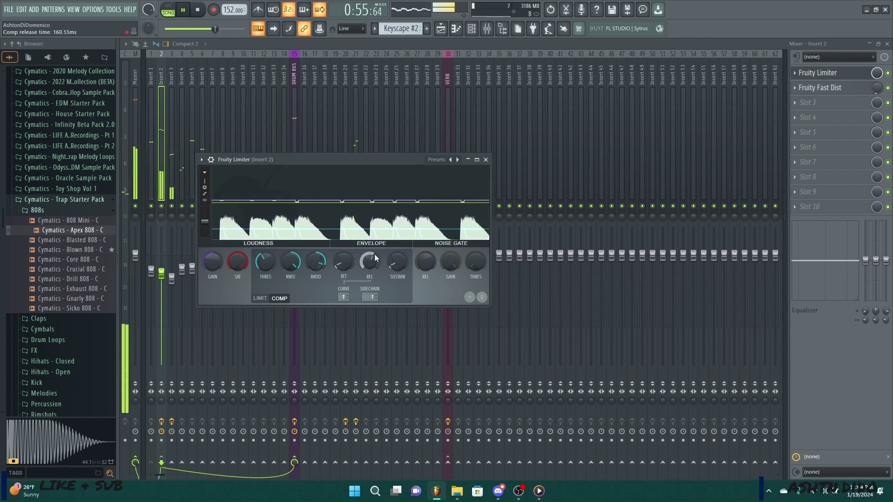
{"action": "left_click", "coordinate": [485, 160]}
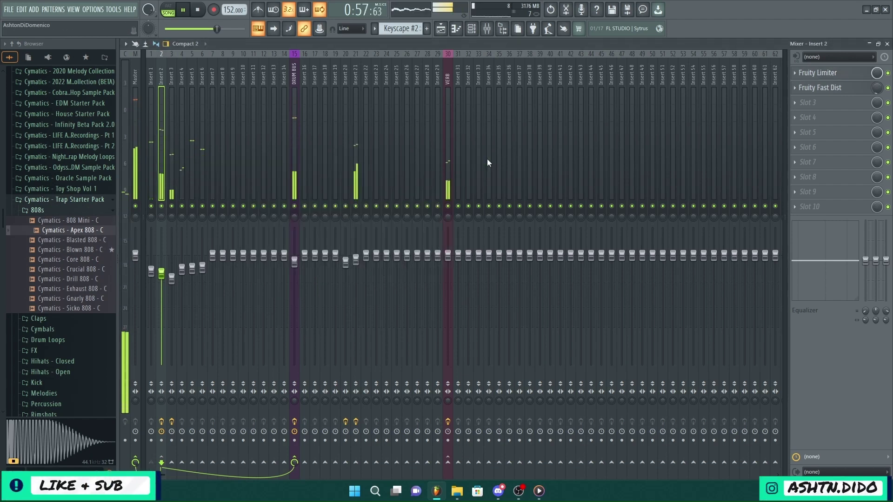
Step: Lower the Master track volume to 89% (-2.5 dB)
{"action": "left_click", "coordinate": [133, 158]}
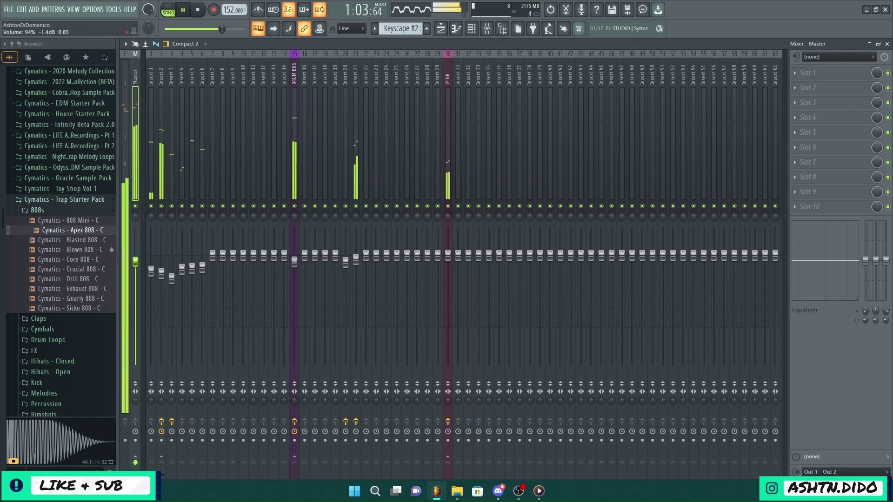
{"action": "left_click_drag", "start_coordinate": [136, 264], "coordinate": [135, 265]}
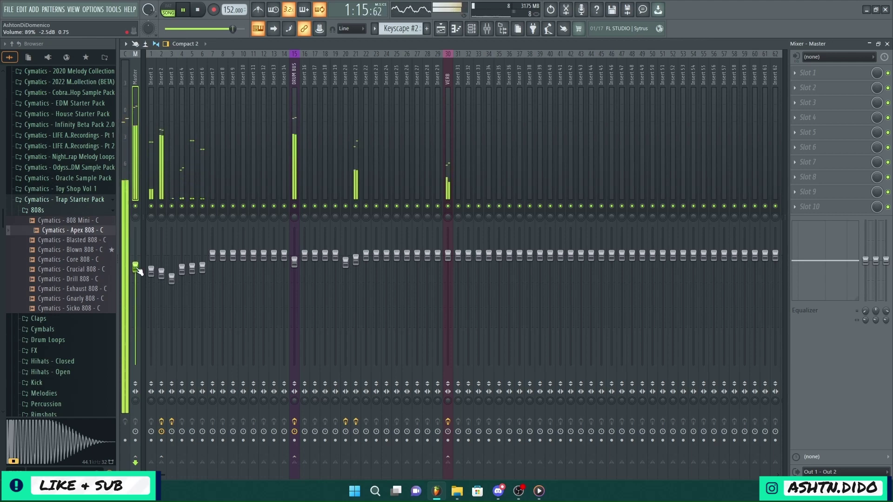
Step: Rename mixer Insert 31 as MEL BUS and give it a green color
{"action": "right_click", "coordinate": [460, 137]}
{"action": "left_click", "coordinate": [487, 65]}
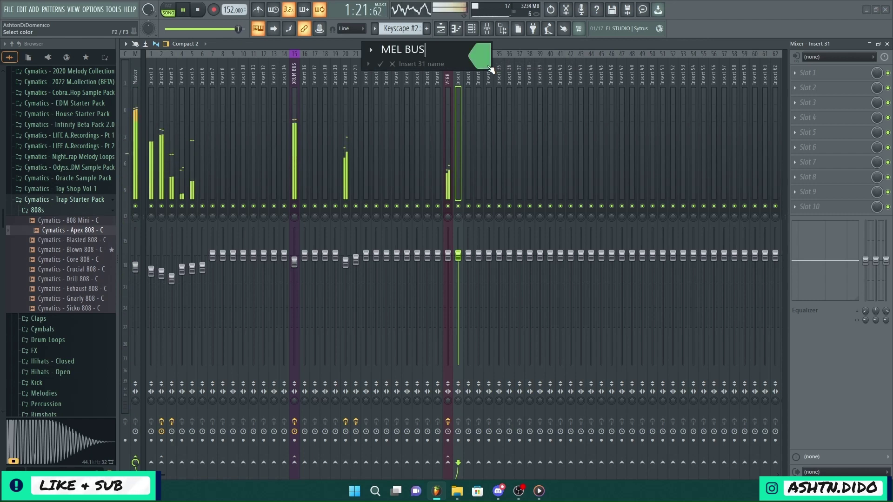
{"action": "type", "text": "MEL BUS"}
{"action": "key", "text": "Return"}
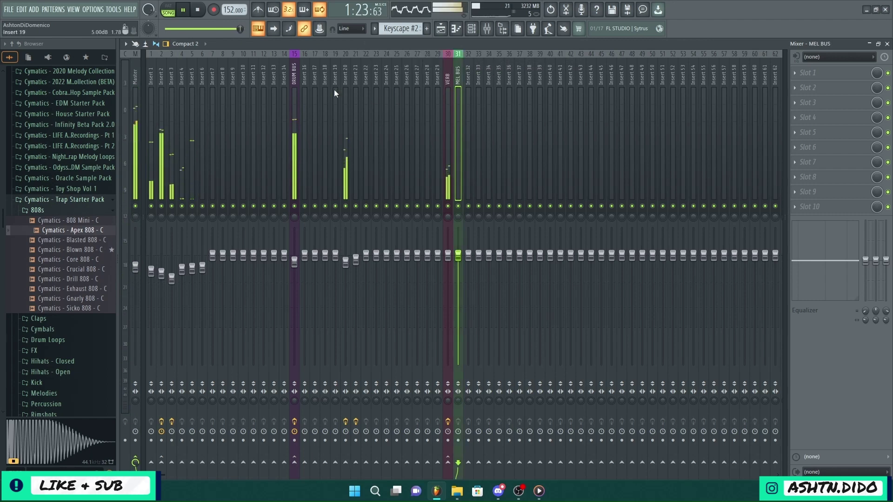
Step: Route Insert 20 and Insert 21 to the MEL BUS and add a second Fruity Parametric EQ 2 to Insert 21
{"action": "left_click", "coordinate": [347, 125]}
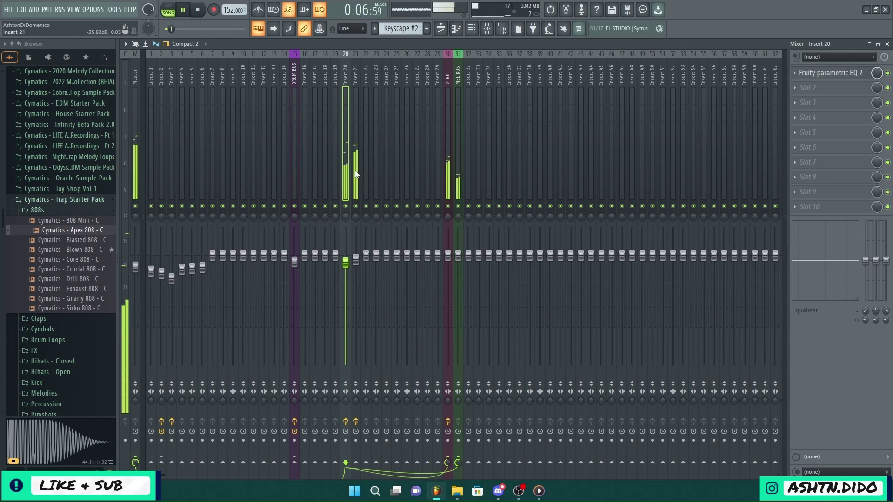
{"action": "left_click", "coordinate": [356, 170]}
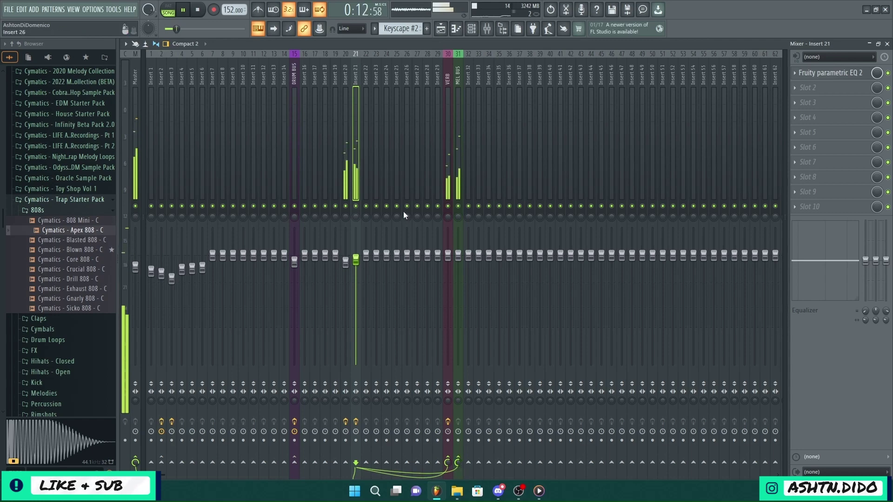
{"action": "left_click", "coordinate": [826, 86]}
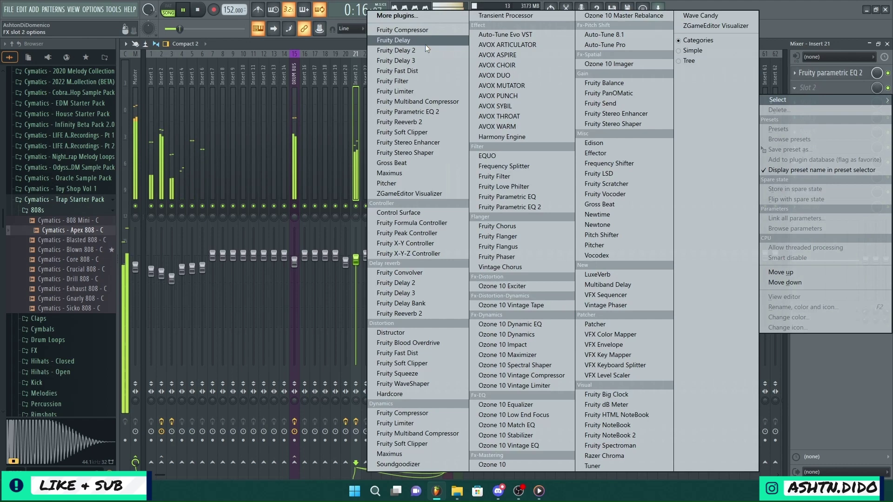
{"action": "left_click", "coordinate": [417, 113]}
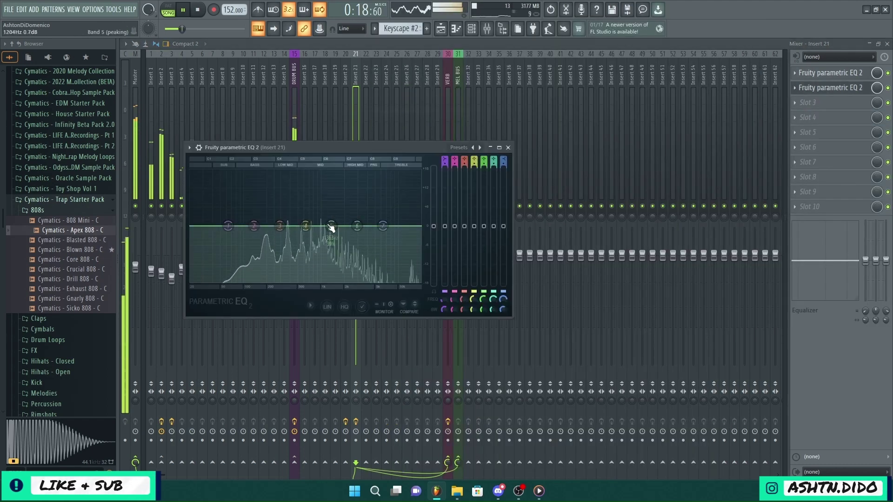
Step: On Insert 21's second EQ, narrow bands 4 and 5, cutting band 5 slightly below 1.5 kHz and boosting band 4 slightly below 750 Hz
{"action": "left_click_drag", "start_coordinate": [324, 231], "coordinate": [324, 234]}
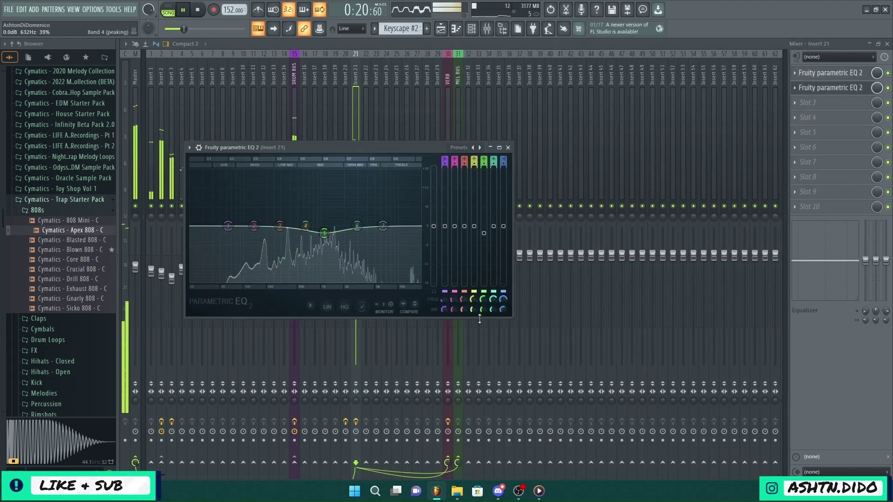
{"action": "left_click_drag", "start_coordinate": [484, 309], "coordinate": [484, 312]}
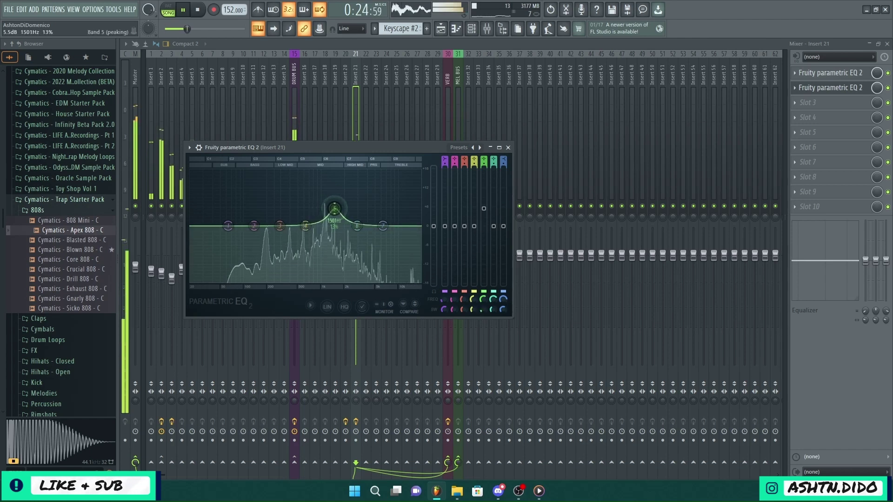
{"action": "left_click_drag", "start_coordinate": [332, 208], "coordinate": [333, 227]}
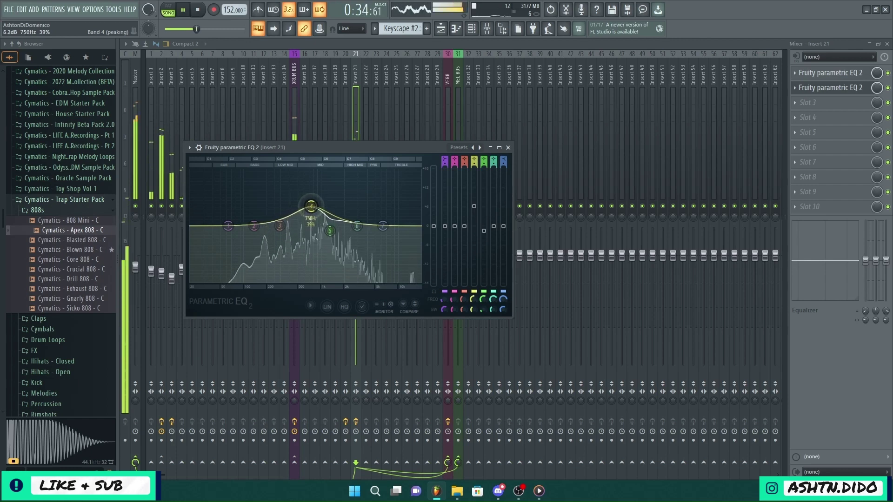
{"action": "left_click_drag", "start_coordinate": [311, 206], "coordinate": [308, 224]}
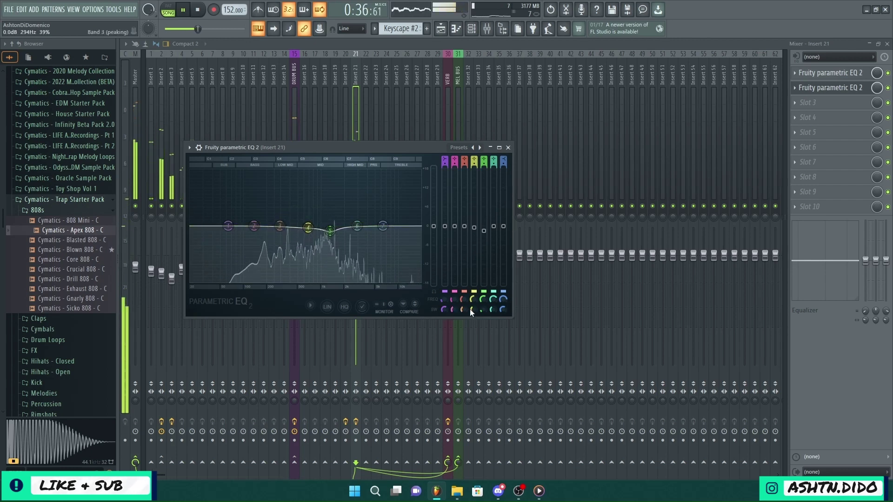
{"action": "left_click_drag", "start_coordinate": [473, 309], "coordinate": [474, 337]}
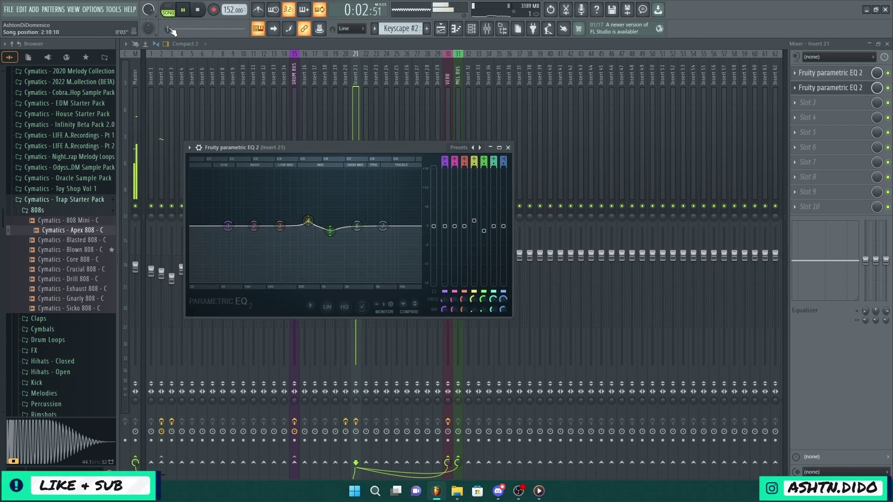
Step: Set the Keyscape #2 audio clip's time-stretching mode to Stretch Pro and adjust its formant slightly
{"action": "left_click", "coordinate": [449, 31]}
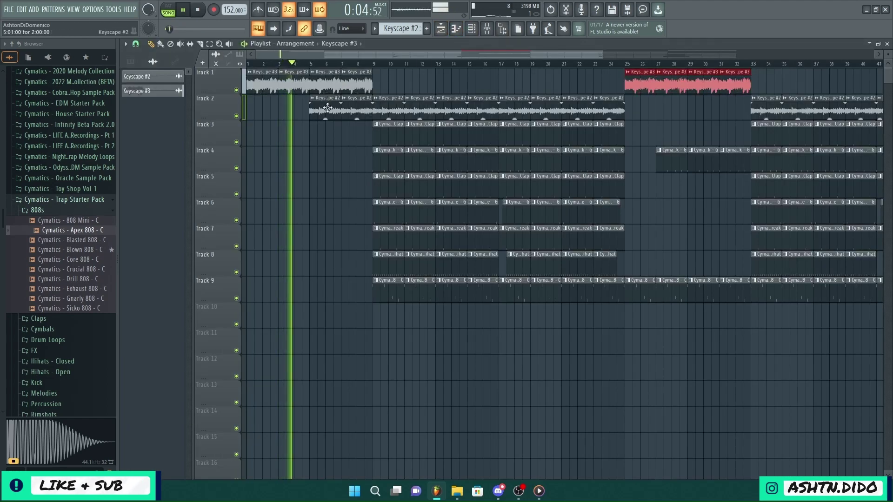
{"action": "left_click", "coordinate": [437, 218]}
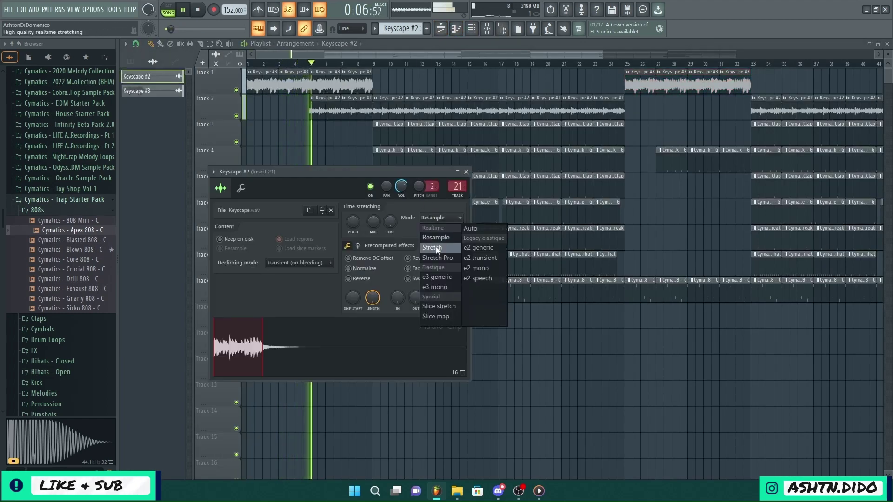
{"action": "left_click", "coordinate": [435, 258]}
{"action": "left_click_drag", "start_coordinate": [447, 233], "coordinate": [444, 230]}
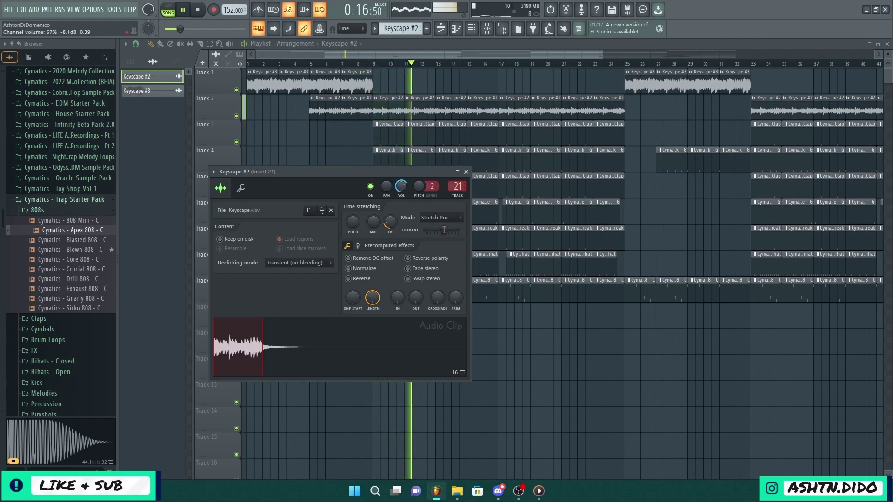
{"action": "left_click", "coordinate": [467, 172]}
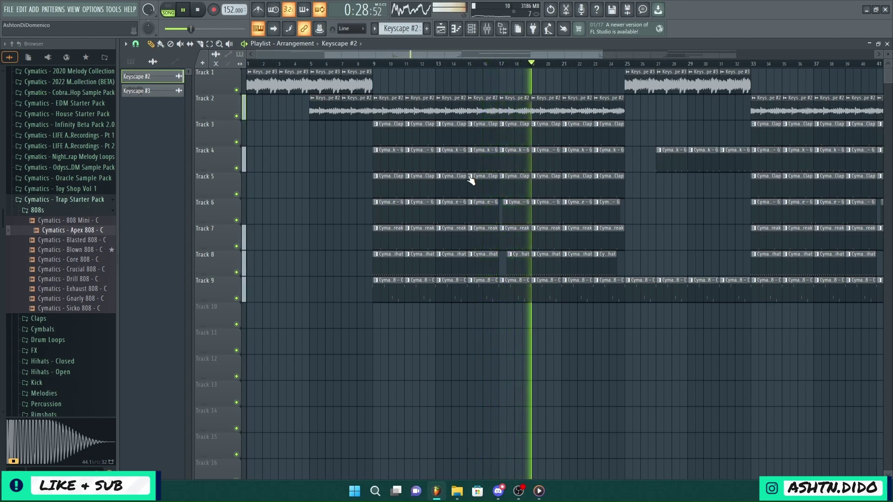
Step: Add Fruity Delay 2 to the first effect slot of the MEL BUS and load its Stereo effect preset
{"action": "left_click", "coordinate": [487, 28]}
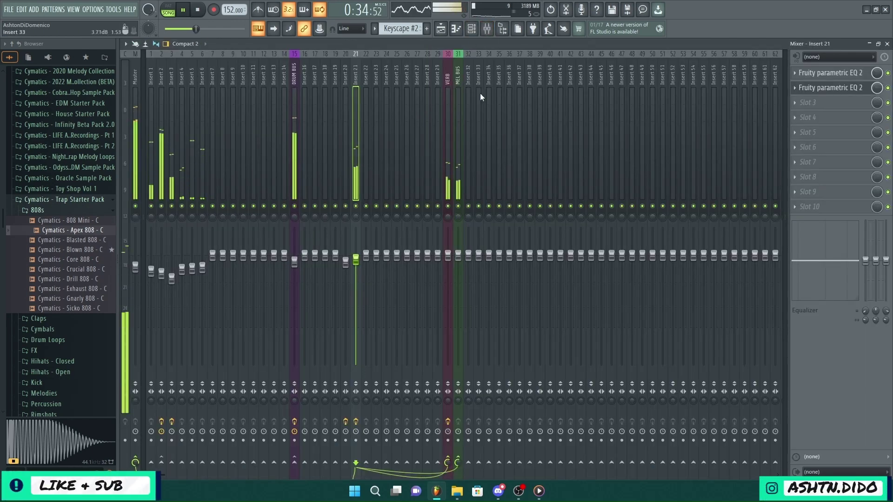
{"action": "left_click", "coordinate": [460, 74]}
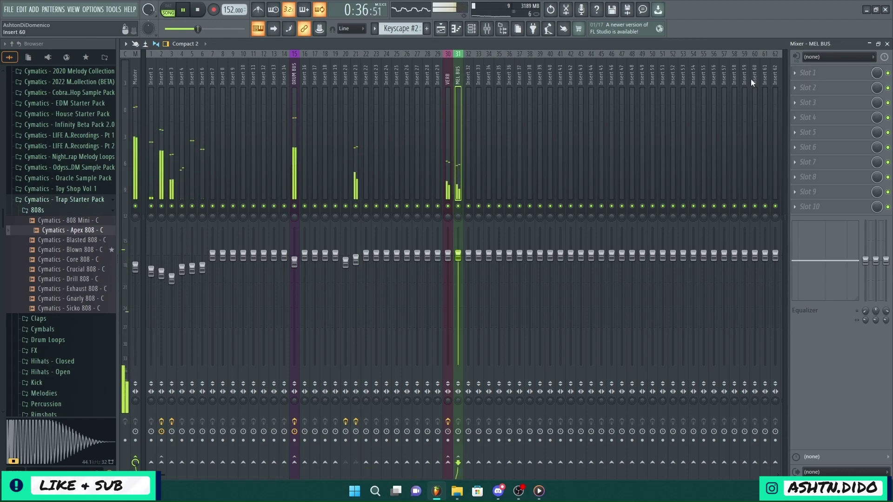
{"action": "left_click", "coordinate": [809, 77]}
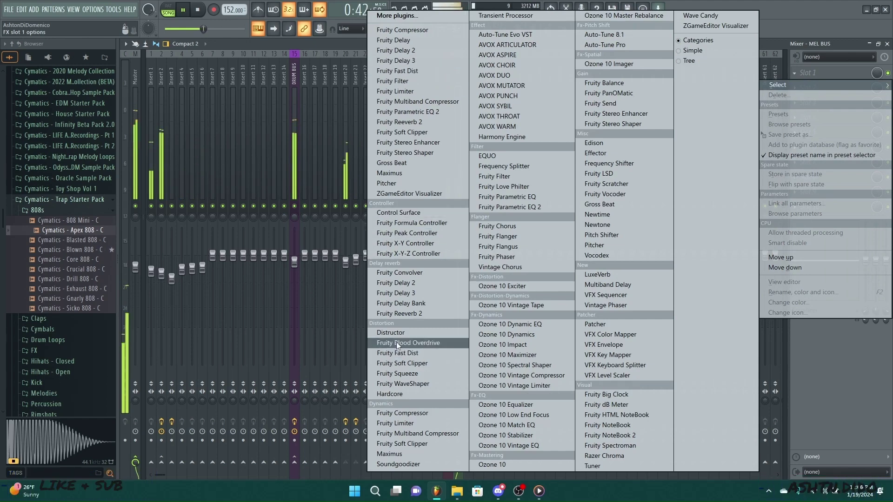
{"action": "left_click", "coordinate": [404, 284]}
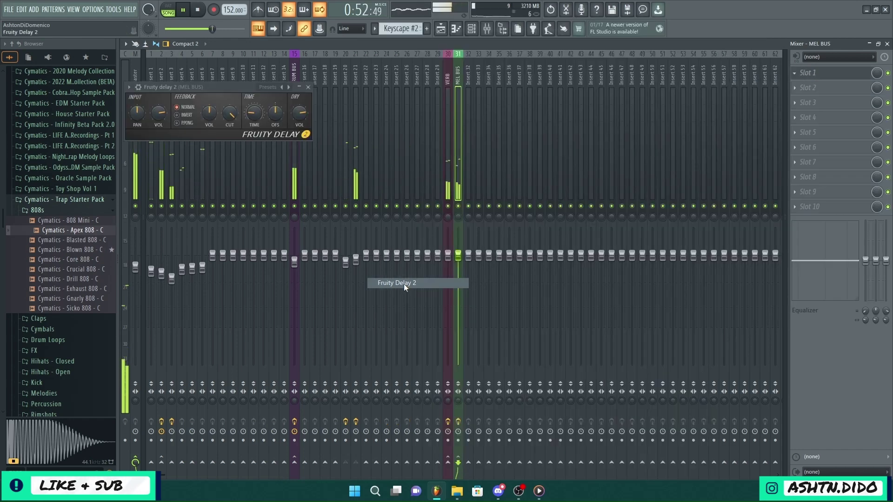
{"action": "left_click", "coordinate": [269, 87]}
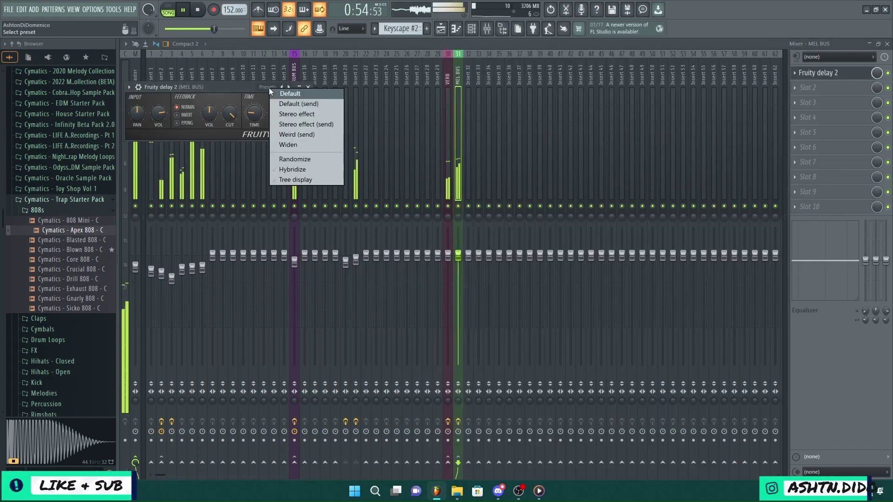
{"action": "left_click", "coordinate": [294, 115]}
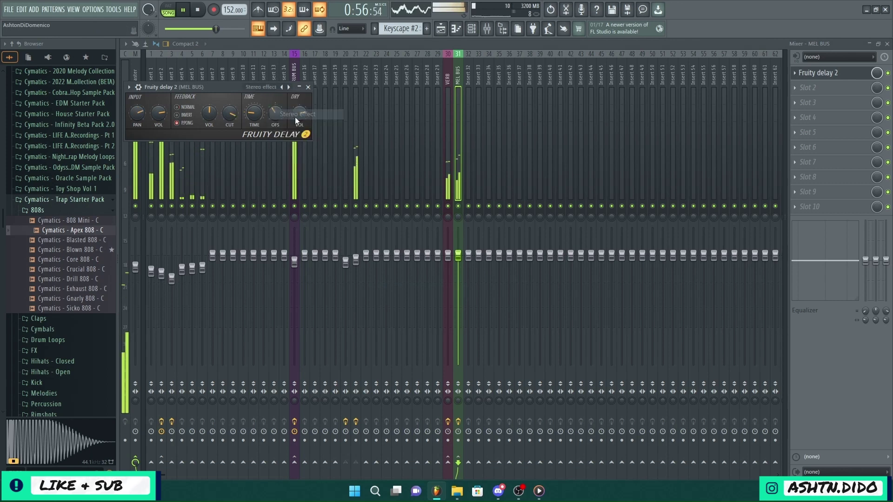
{"action": "left_click", "coordinate": [309, 88]}
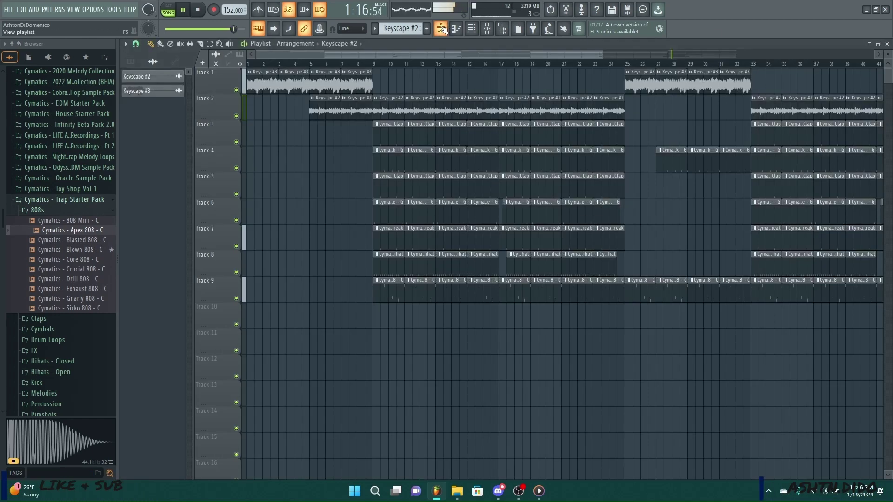
Step: Create a new pattern named Counter and place it on playlist Track 10 at bar 9
{"action": "left_click", "coordinate": [441, 29]}
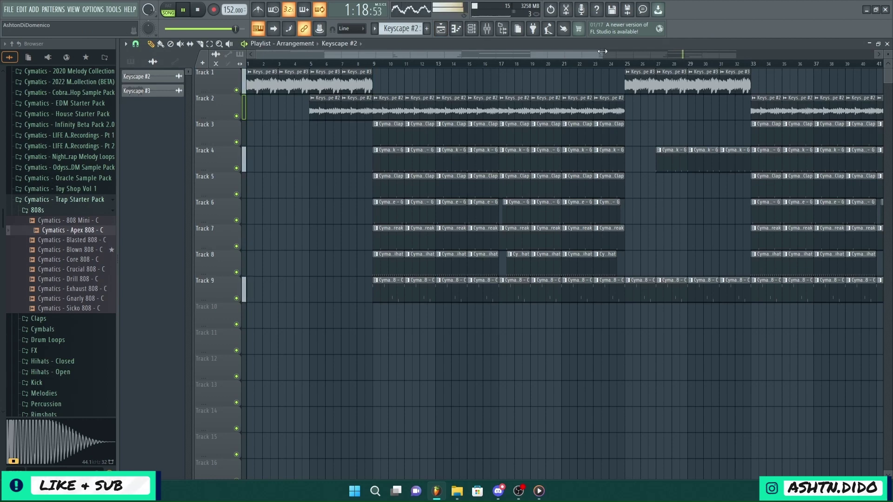
{"action": "left_click_drag", "start_coordinate": [602, 52], "coordinate": [537, 49]}
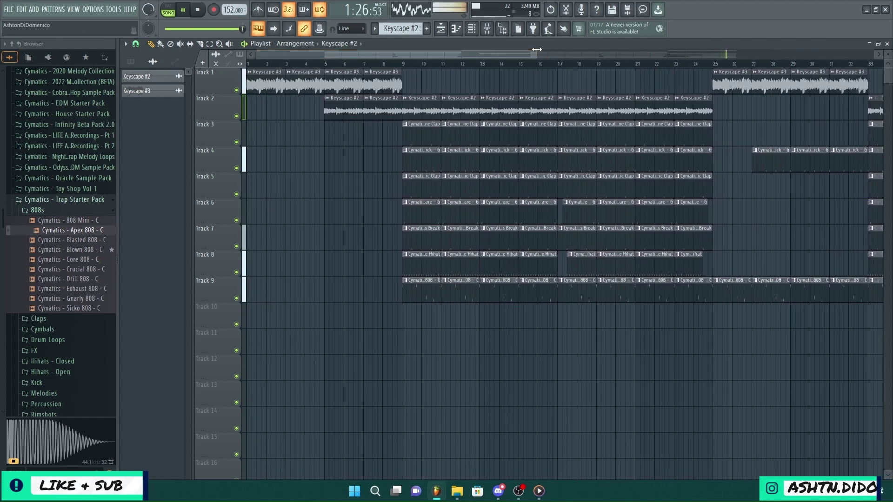
{"action": "key", "text": "space"}
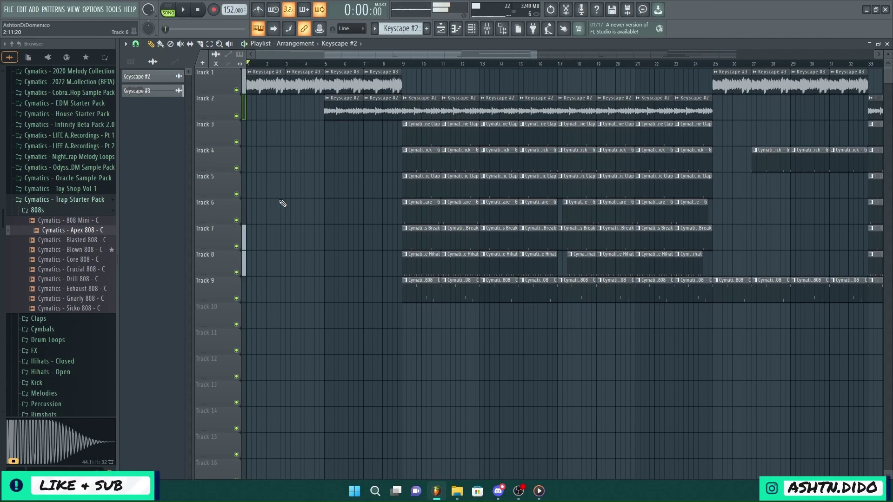
{"action": "left_click", "coordinate": [131, 62]}
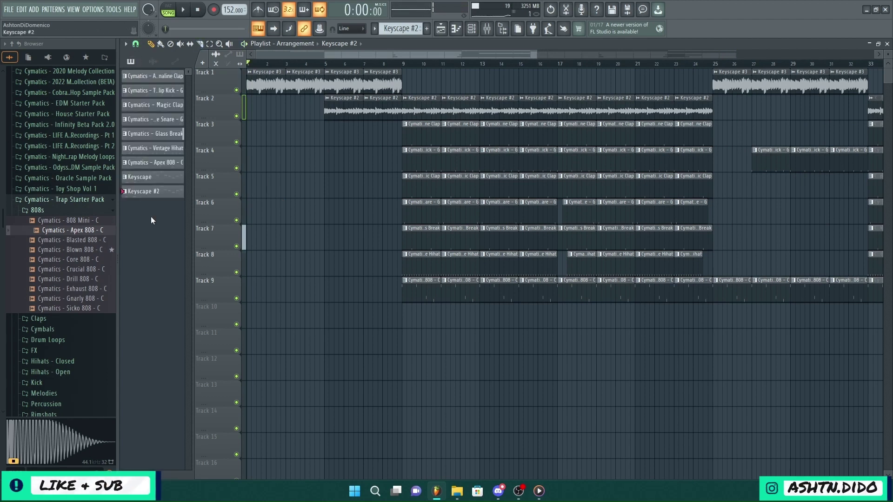
{"action": "key", "text": "F4"}
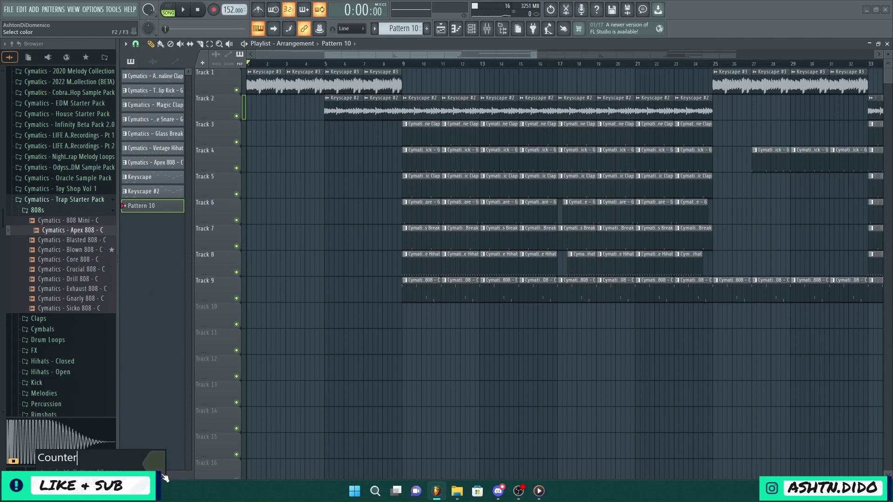
{"action": "type", "text": "Counter"}
{"action": "key", "text": "Return"}
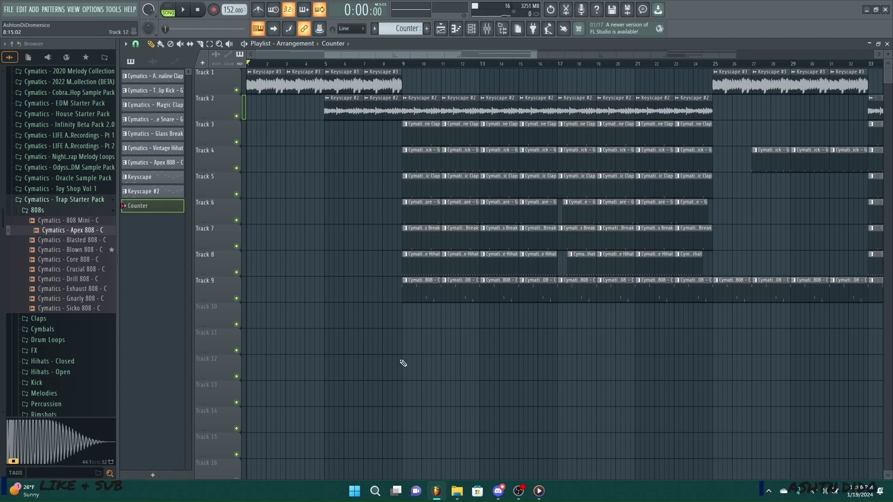
{"action": "left_click", "coordinate": [424, 326]}
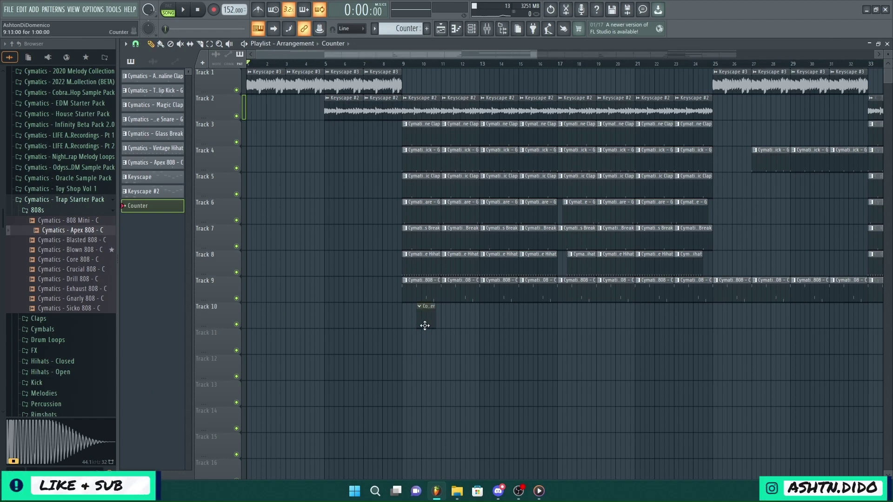
Step: Play the arrangement while browsing the Trap Starter Pack's FX samples and preview Cymatics - Impact End Game
{"action": "key", "text": "space"}
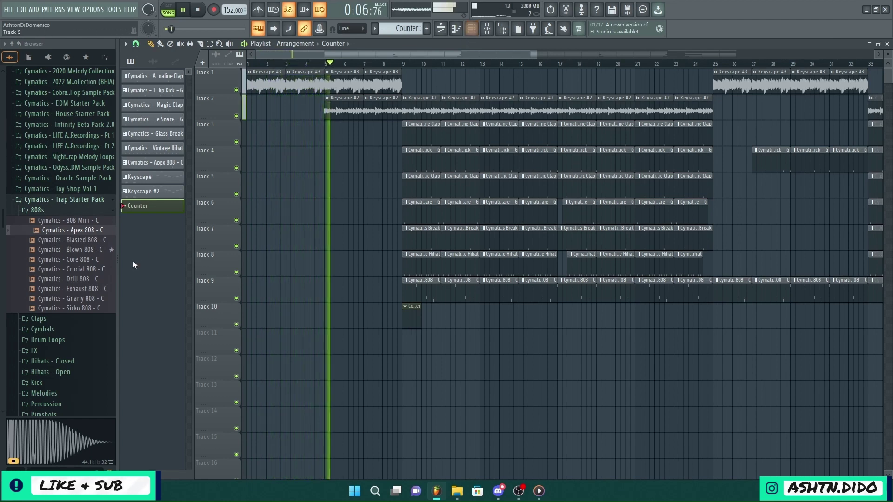
{"action": "left_click", "coordinate": [63, 213]}
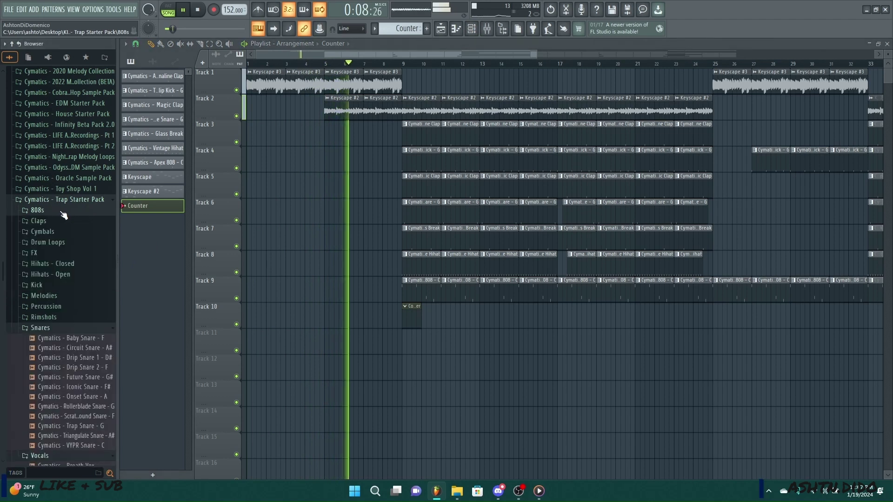
{"action": "left_click", "coordinate": [51, 256]}
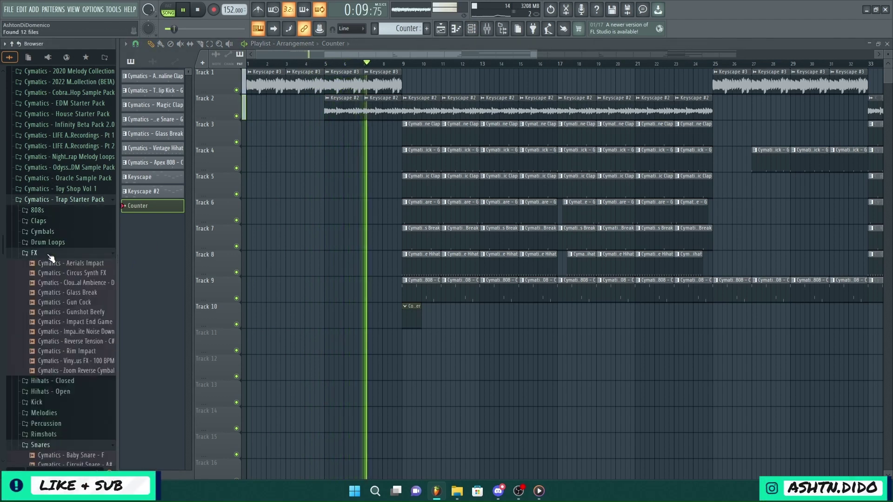
{"action": "left_click", "coordinate": [60, 326]}
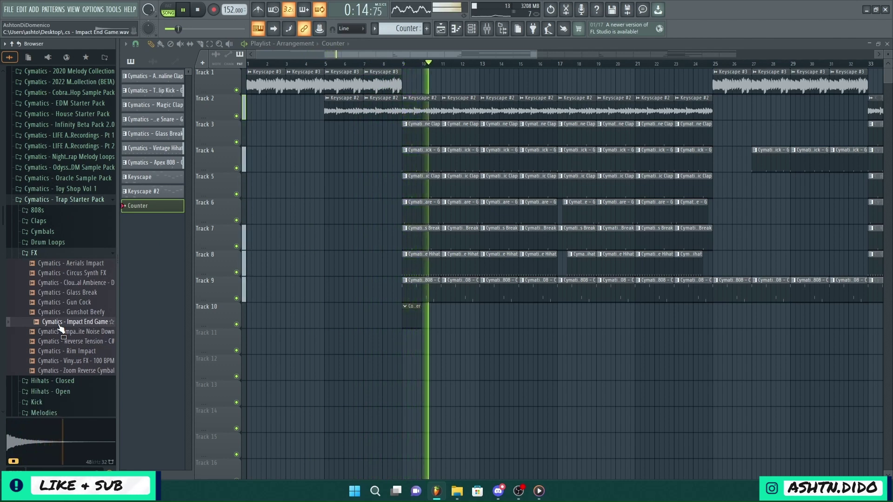
{"action": "key", "text": "space"}
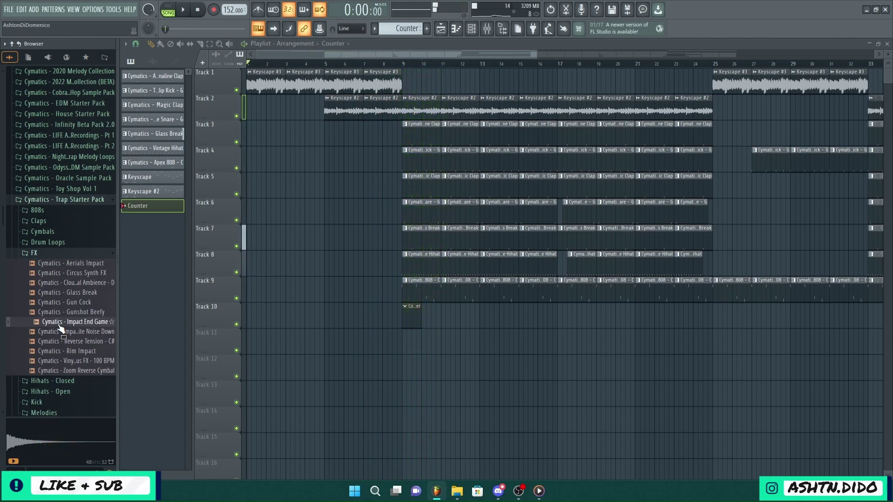
Step: Place the Cymatics - Reverse Tension - C# sample on Track 11, align its end with bar 9 using 1/6 step snap, and restore Cell snap
{"action": "left_click", "coordinate": [60, 342]}
{"action": "left_click_drag", "start_coordinate": [60, 342], "coordinate": [388, 340]}
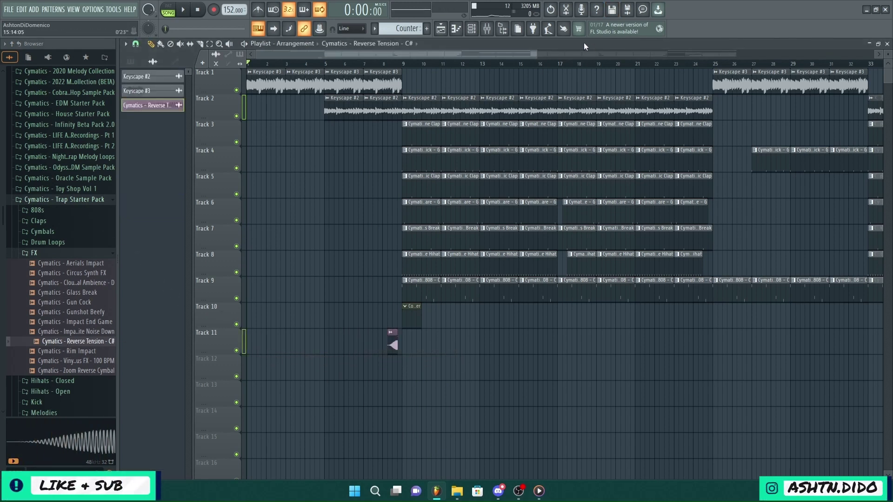
{"action": "left_click_drag", "start_coordinate": [536, 54], "coordinate": [345, 52]}
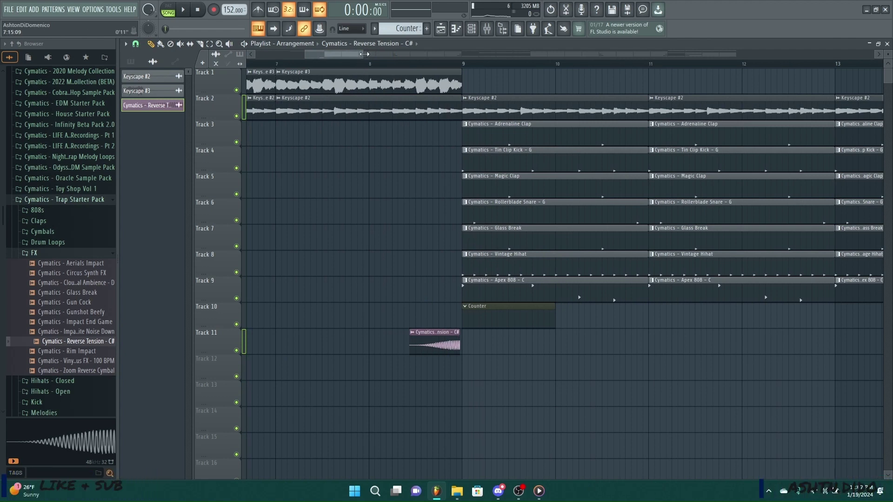
{"action": "left_click_drag", "start_coordinate": [365, 54], "coordinate": [325, 57]}
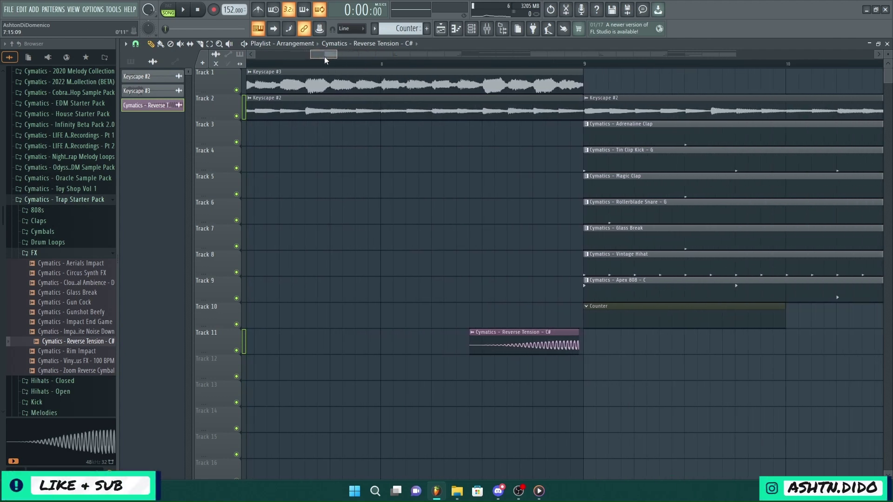
{"action": "left_click", "coordinate": [136, 45]}
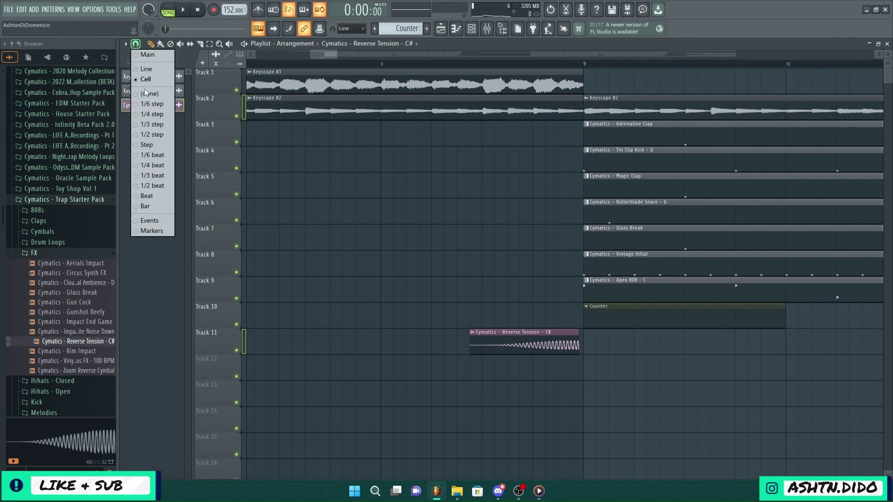
{"action": "left_click", "coordinate": [149, 107]}
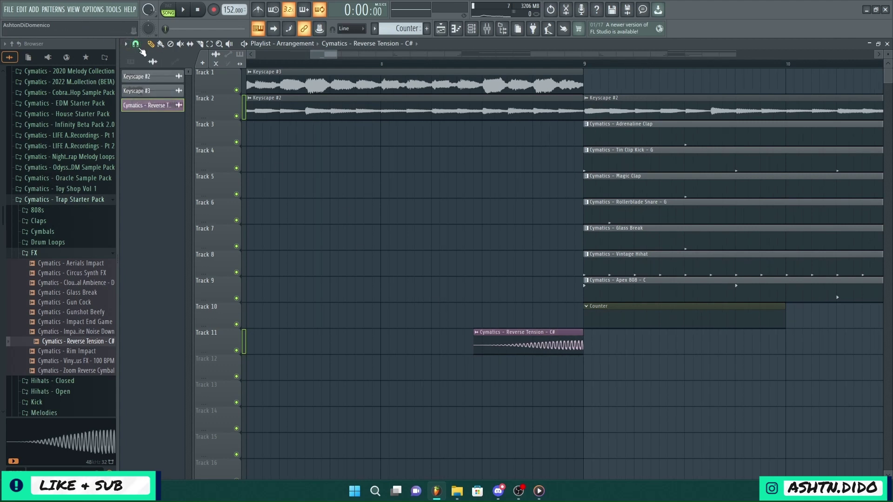
{"action": "left_click", "coordinate": [139, 47]}
{"action": "left_click", "coordinate": [147, 80]}
Step: Play the transition from bar 8, and place the Cymatics - Rim Impact sample on Track 11 at bar 9
{"action": "key", "text": "space"}
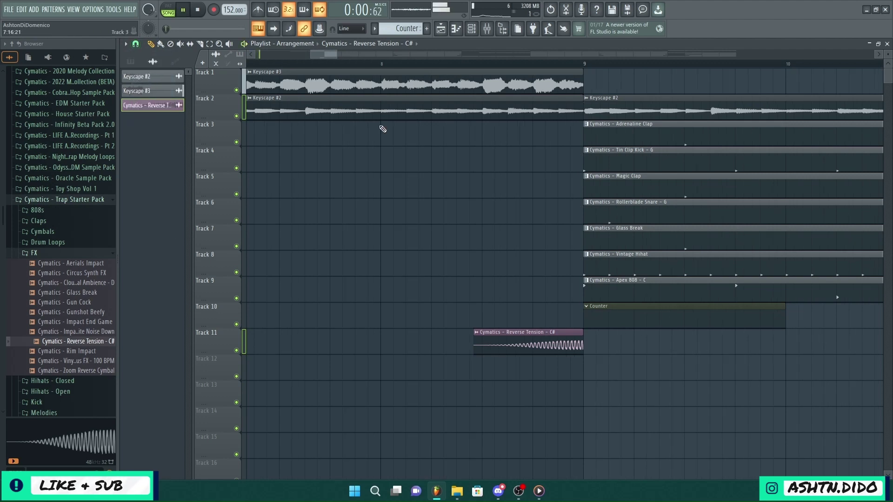
{"action": "left_click", "coordinate": [379, 64]}
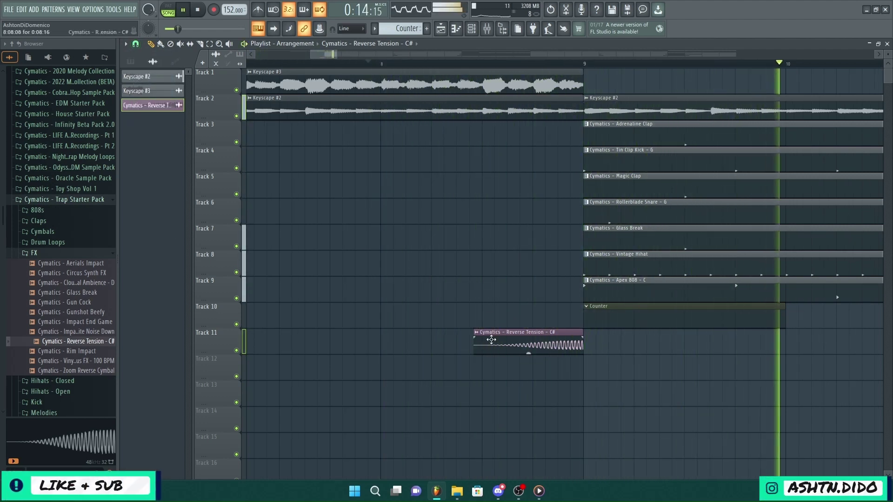
{"action": "key", "text": "space"}
{"action": "left_click", "coordinate": [86, 352]}
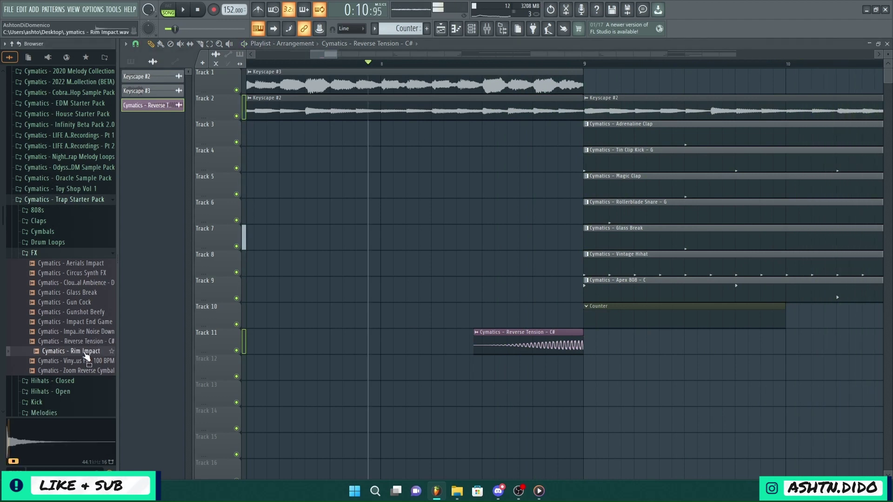
{"action": "left_click_drag", "start_coordinate": [85, 356], "coordinate": [590, 349]}
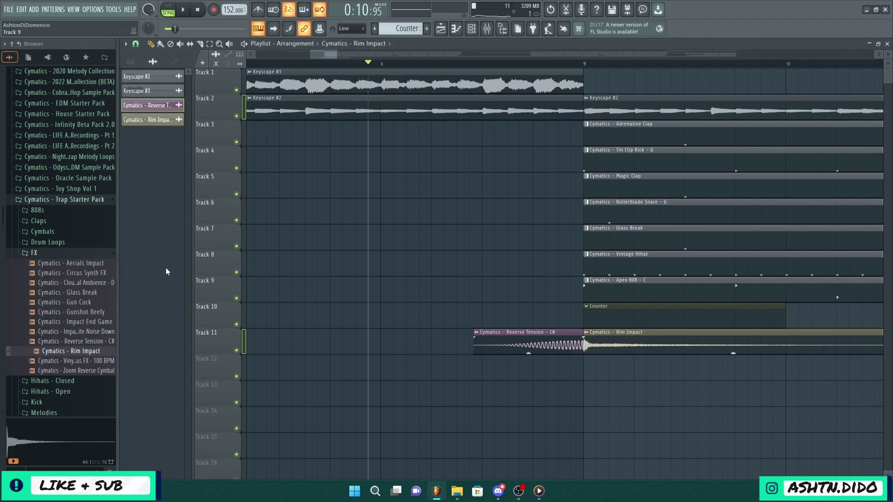
Step: Preview more Trap Starter Pack FX samples, including Glass Break, Gun Cock, Gunshot Beefy and Zoom Reverse Cymbal
{"action": "left_click", "coordinate": [73, 283]}
{"action": "left_click", "coordinate": [70, 293]}
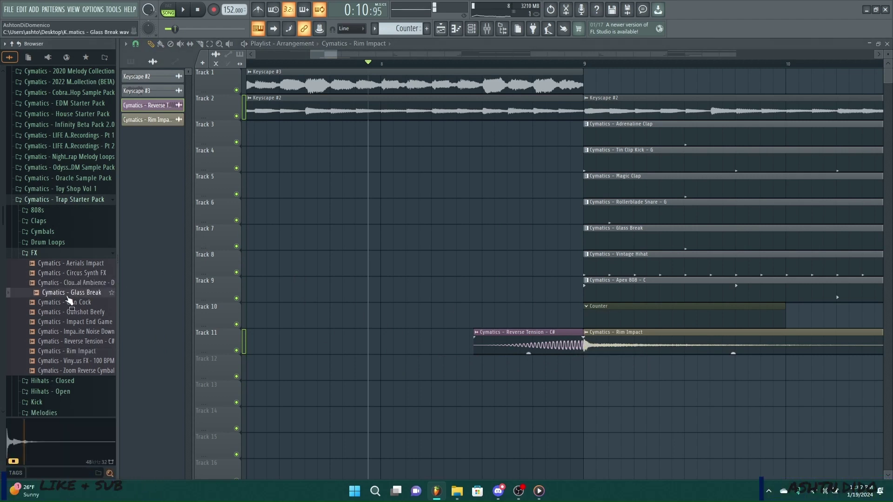
{"action": "left_click", "coordinate": [69, 304]}
{"action": "left_click", "coordinate": [67, 313]}
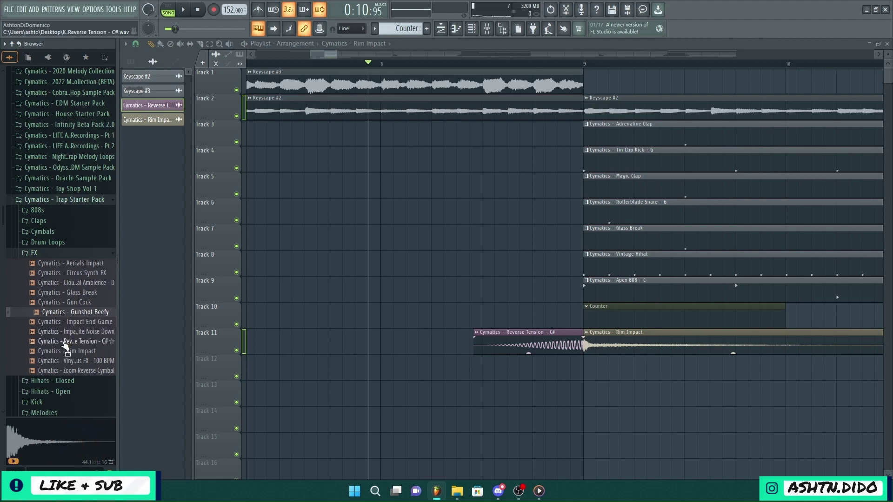
{"action": "left_click", "coordinate": [68, 341]}
{"action": "left_click", "coordinate": [63, 371]}
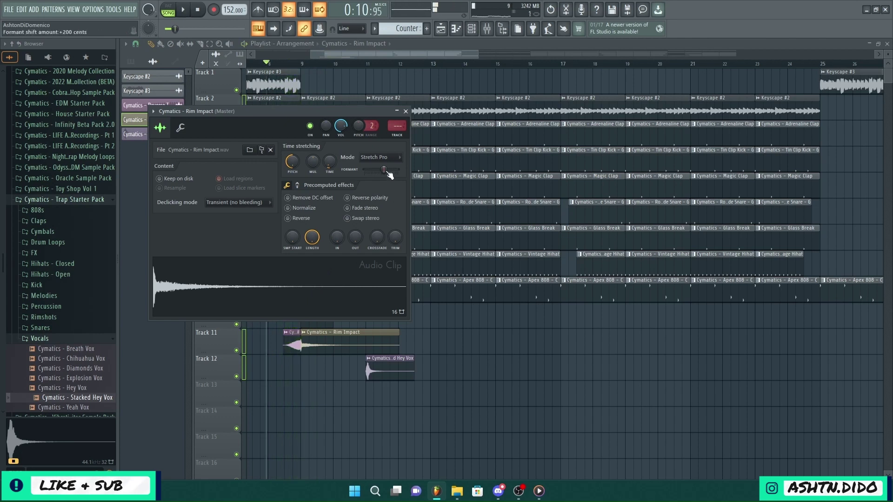
Step: Set the Rim Impact channel's volume to about 67% during playback and close its settings
{"action": "key", "text": "space"}
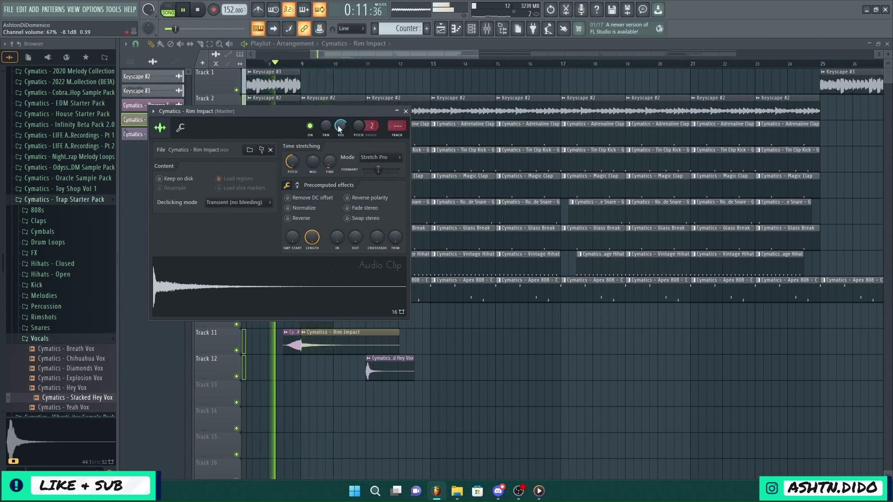
{"action": "left_click", "coordinate": [406, 111]}
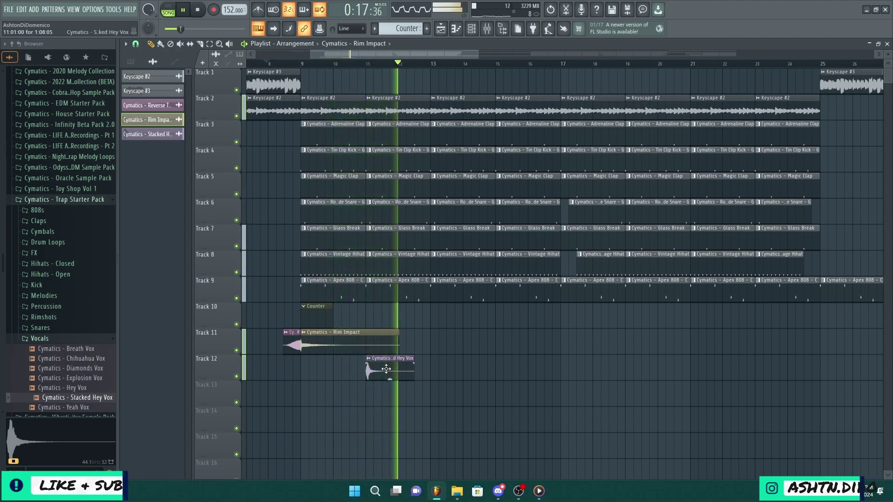
Step: Try the Stacked Hey Vox clip at bar 9 on Track 12, and copy the Rim Impact clip to bar 17 on Track 11
{"action": "left_click_drag", "start_coordinate": [386, 369], "coordinate": [323, 369]}
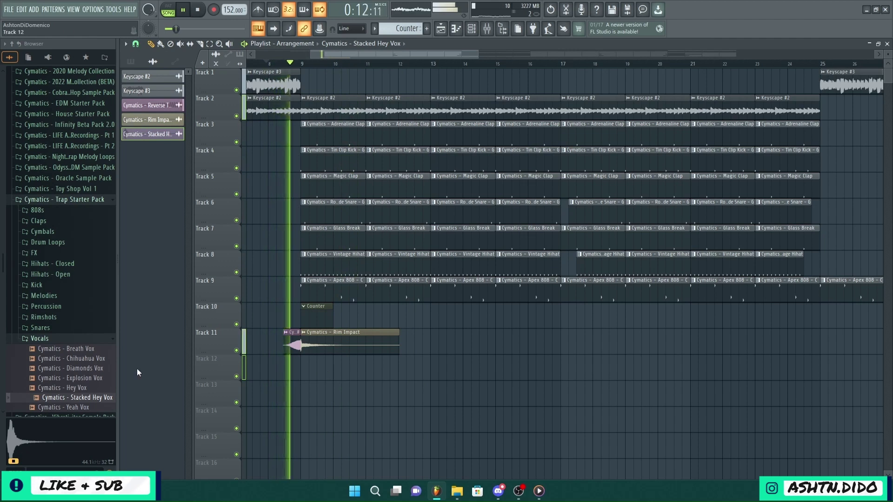
{"action": "left_click", "coordinate": [54, 340]}
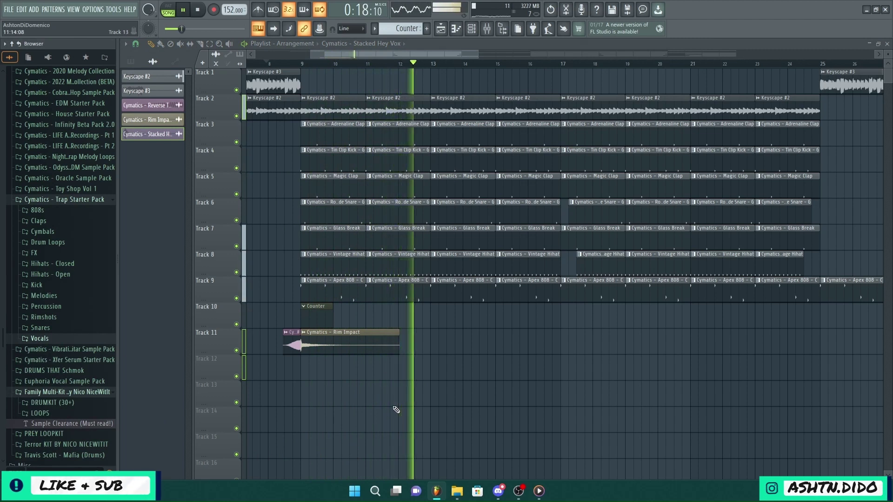
{"action": "left_click_drag", "start_coordinate": [393, 405], "coordinate": [599, 338]}
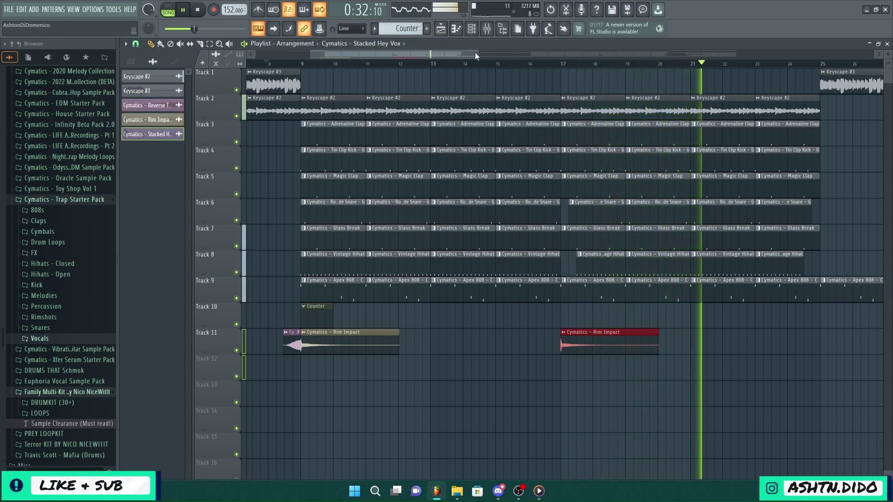
Step: Shorten the Rim Impact clip at bar 9 to one beat by slicing off its tail
{"action": "left_click_drag", "start_coordinate": [477, 54], "coordinate": [385, 71]}
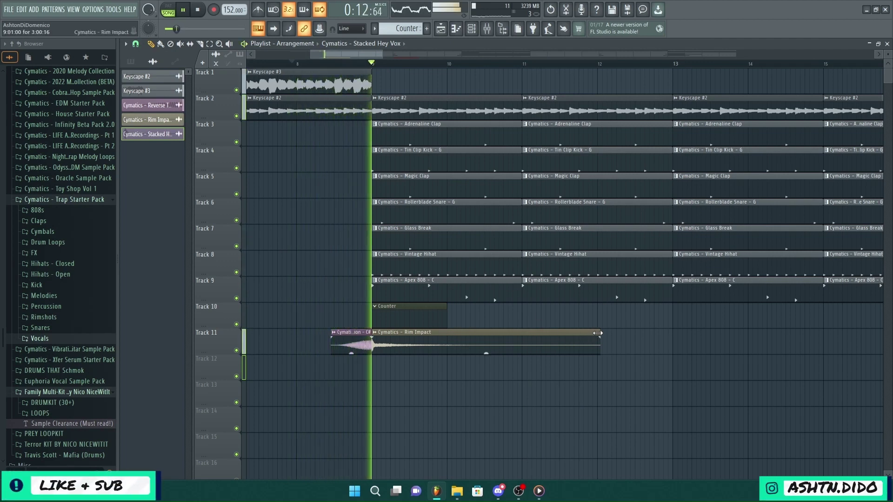
{"action": "left_click_drag", "start_coordinate": [592, 329], "coordinate": [388, 333]}
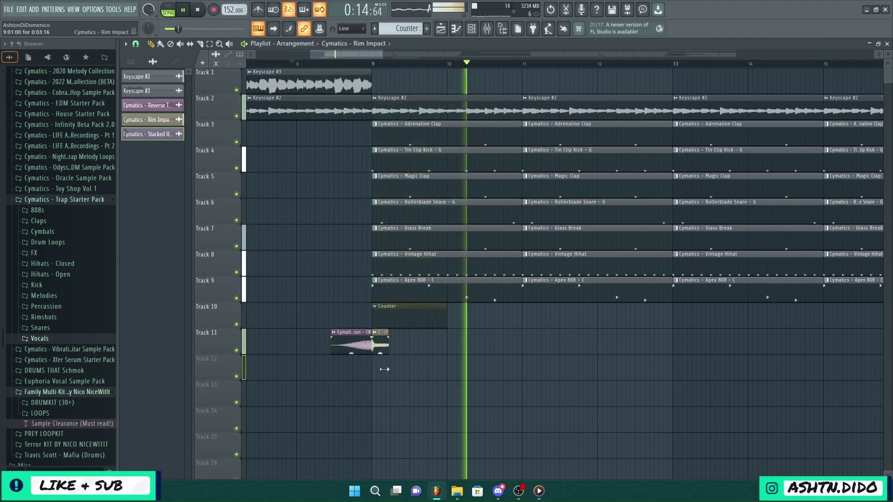
{"action": "left_click_drag", "start_coordinate": [384, 369], "coordinate": [397, 373]}
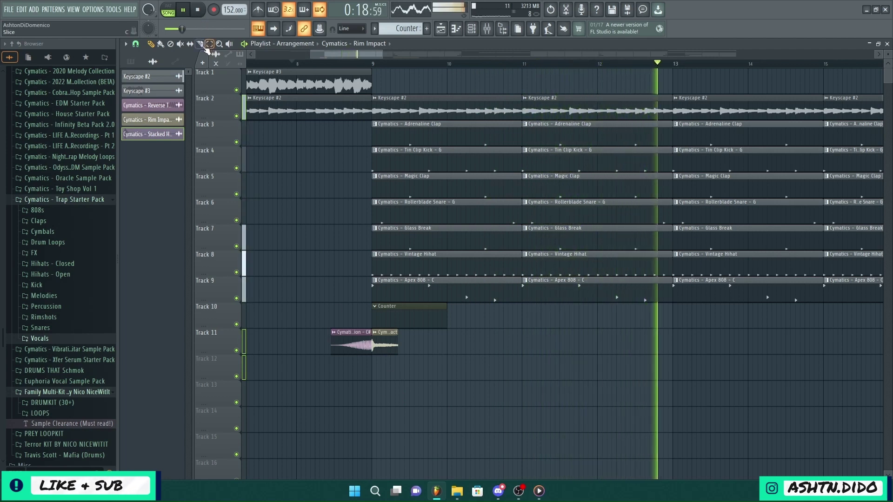
{"action": "left_click", "coordinate": [205, 46]}
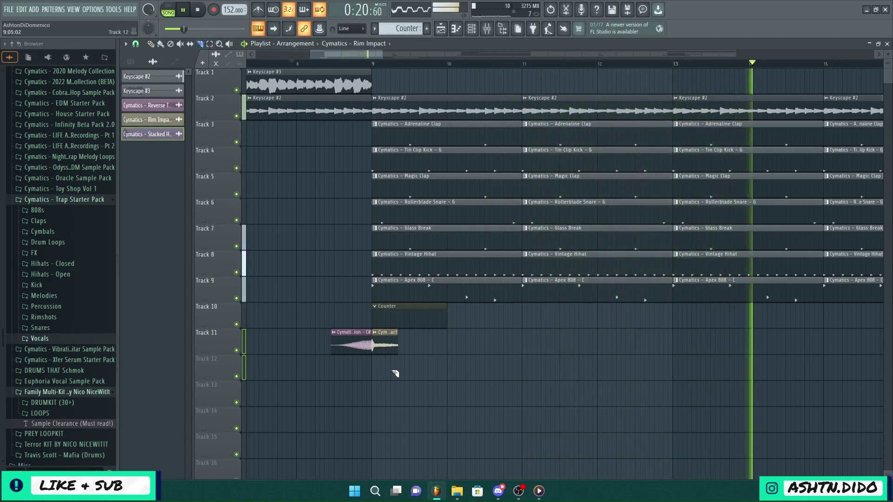
{"action": "left_click", "coordinate": [396, 345]}
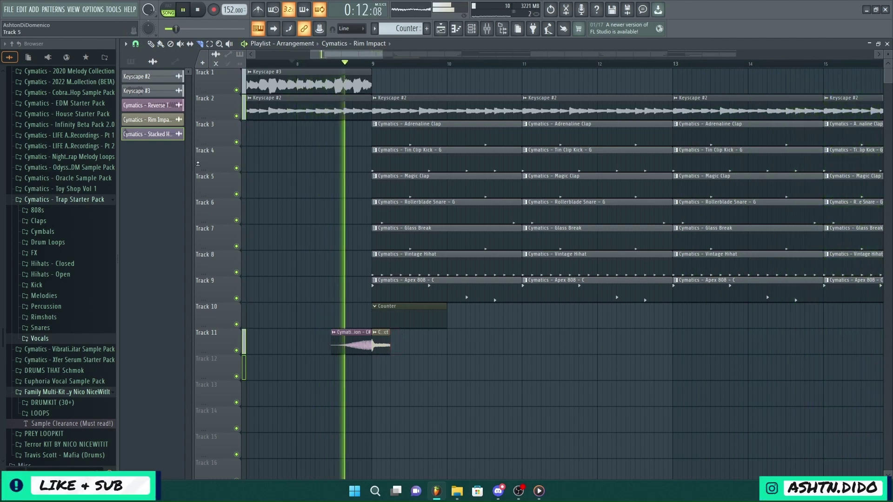
{"action": "left_click", "coordinate": [151, 44]}
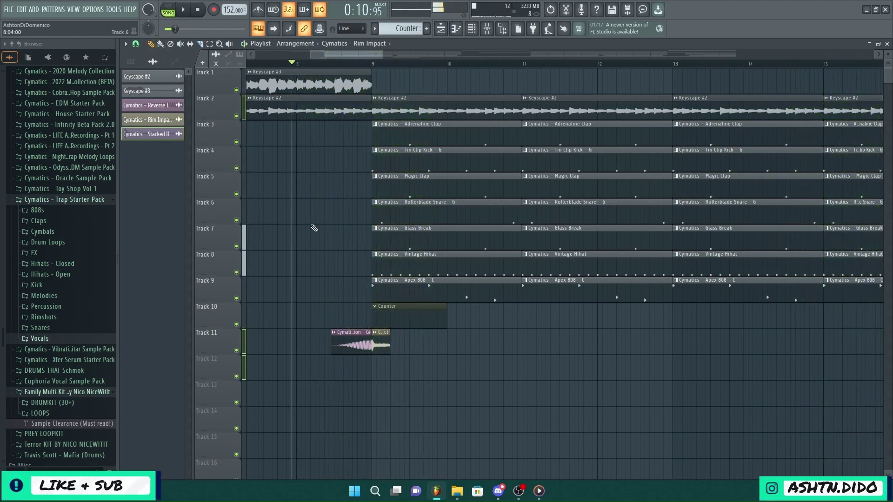
Step: Duplicate the one-beat Rim Impact clip four times end to end on Track 11, with the last copy starting at bar 10
{"action": "left_click_drag", "start_coordinate": [408, 349], "coordinate": [382, 342]}
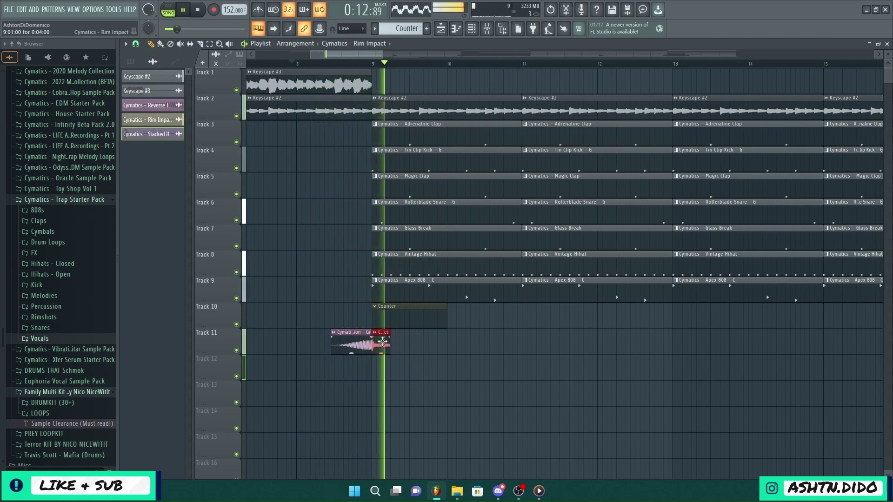
{"action": "key", "text": "ctrl+b"}
{"action": "key", "text": "ctrl+b"}
{"action": "key", "text": "ctrl+b"}
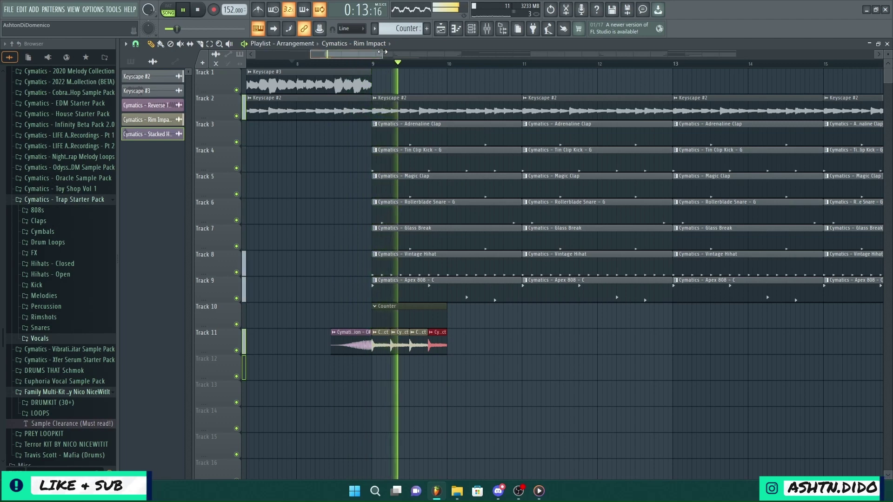
{"action": "mouse_move", "coordinate": [383, 52]}
{"action": "left_mouse_down"}
{"action": "mouse_move", "coordinate": [295, 52]}
{"action": "mouse_move", "coordinate": [372, 52]}
{"action": "left_mouse_up"}
{"action": "key", "text": "space"}
{"action": "key", "text": "space"}
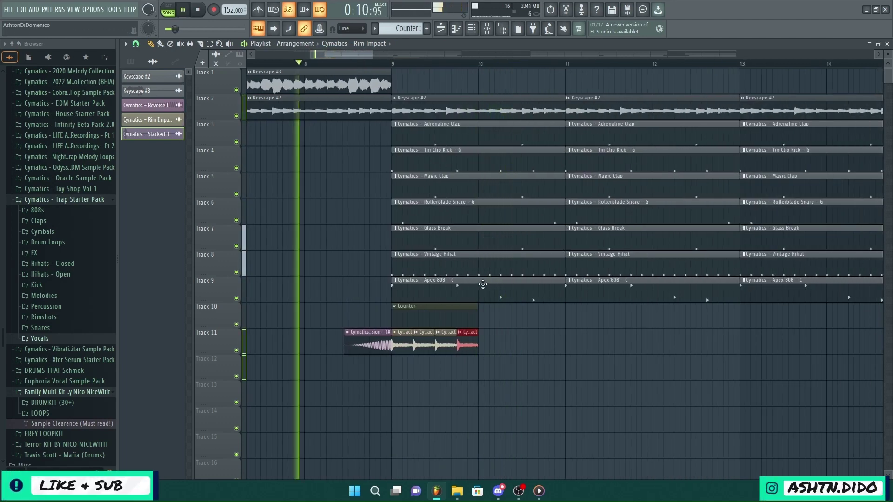
{"action": "key", "text": "ctrl+b"}
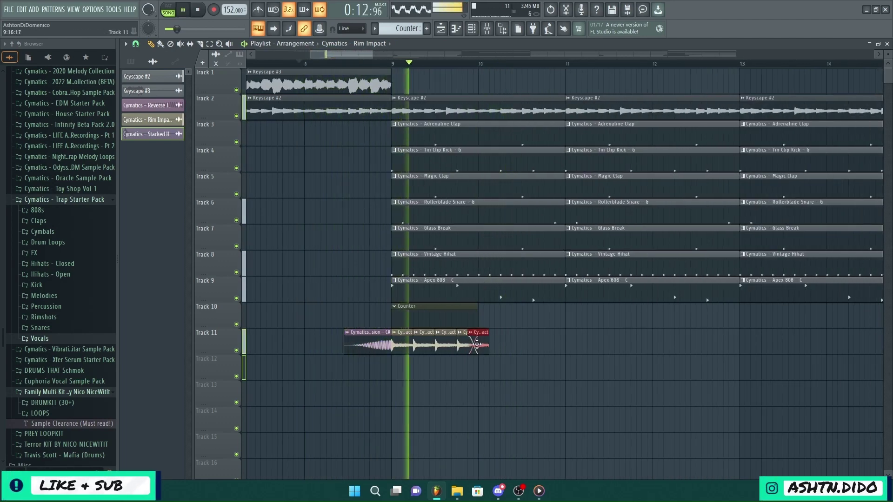
{"action": "left_click_drag", "start_coordinate": [476, 344], "coordinate": [487, 345]}
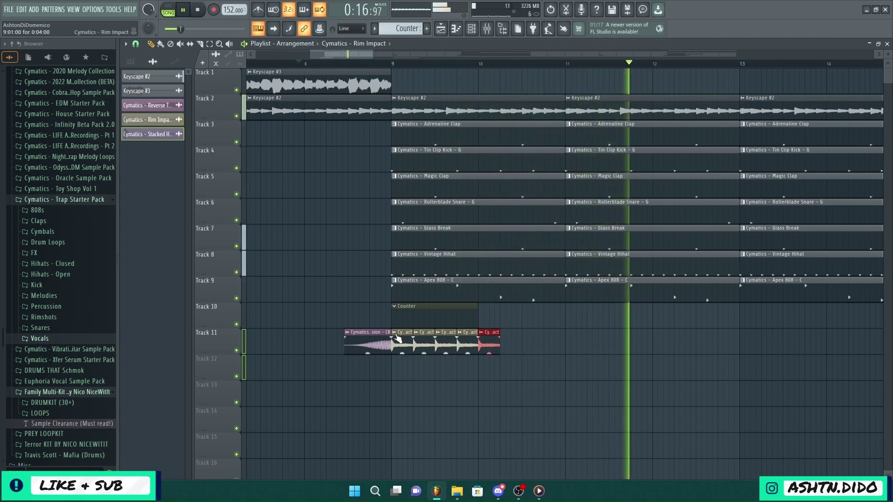
Step: Create a volume automation clip for Rim Impact on Track 12 and shape it as a curved fade-out across the five hits
{"action": "right_click", "coordinate": [397, 338]}
{"action": "mouse_move", "coordinate": [541, 418]}
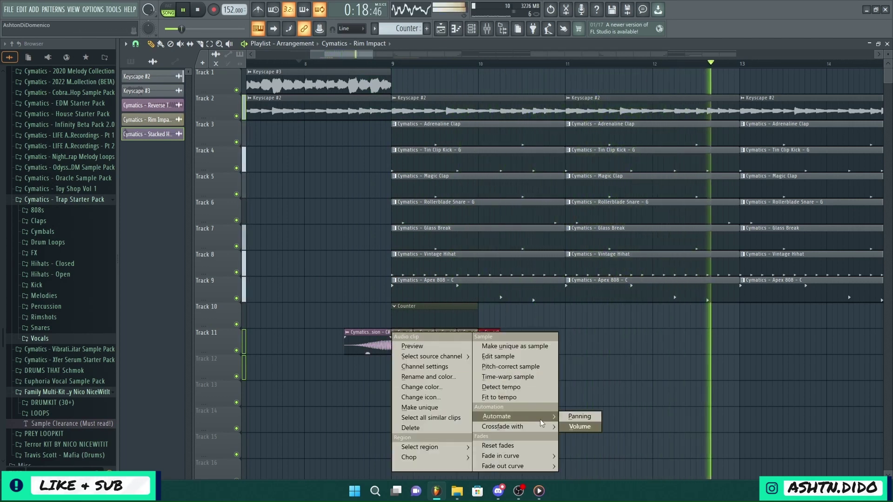
{"action": "left_click", "coordinate": [580, 427]}
{"action": "key", "text": "space"}
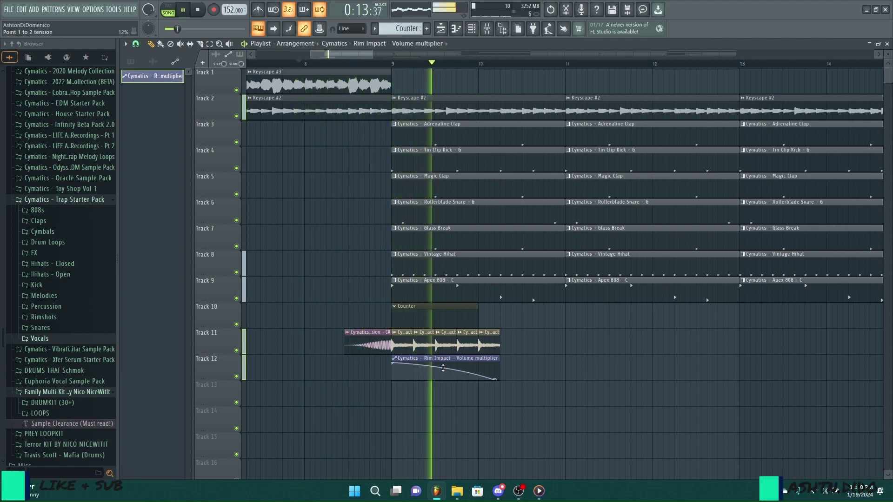
{"action": "key", "text": "space"}
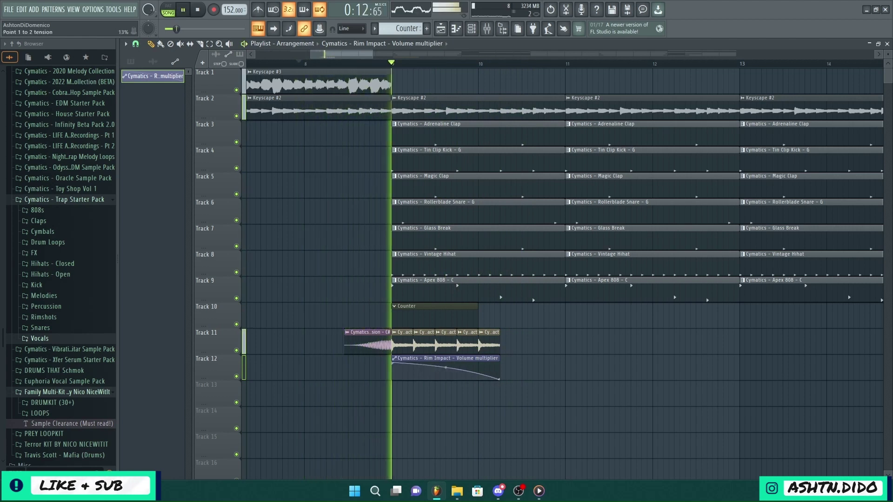
Step: Create a panning automation clip for Rim Impact on Track 13 and shape its curve to swing between both sides across the repeated hits
{"action": "right_click", "coordinate": [398, 336]}
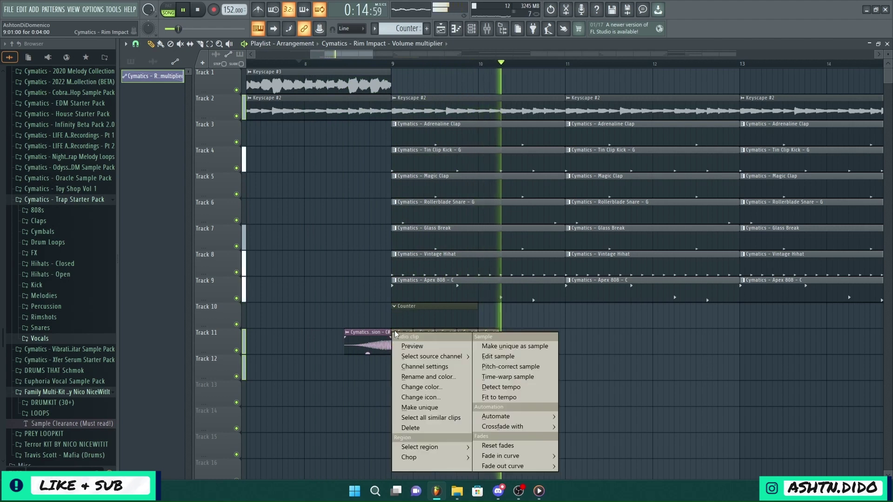
{"action": "mouse_move", "coordinate": [512, 416]}
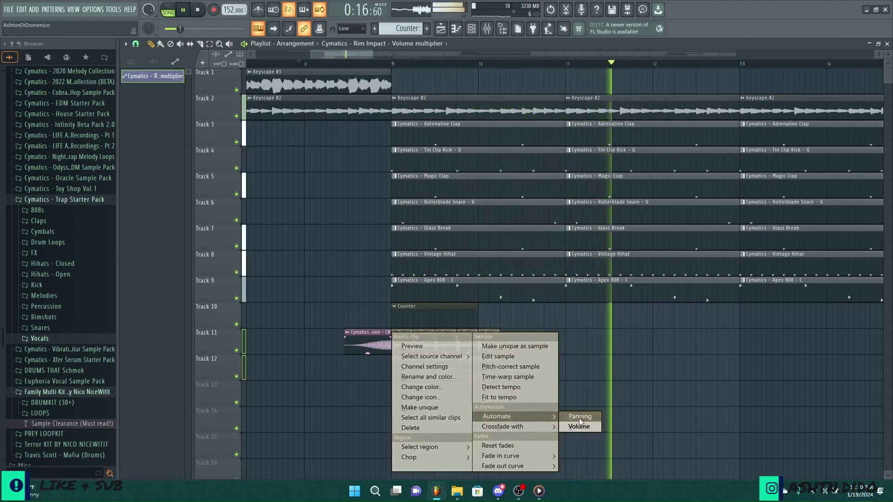
{"action": "left_click", "coordinate": [580, 416]}
{"action": "left_click_drag", "start_coordinate": [401, 334], "coordinate": [495, 393]}
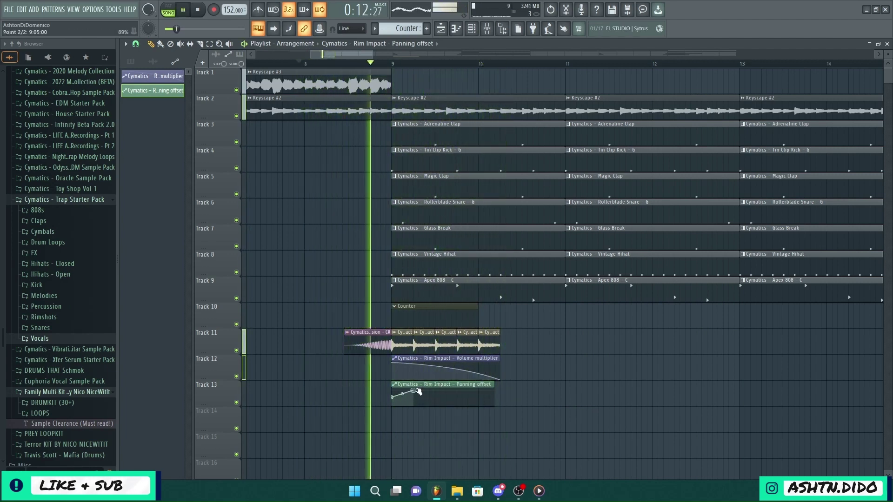
{"action": "left_click_drag", "start_coordinate": [414, 397], "coordinate": [414, 389]}
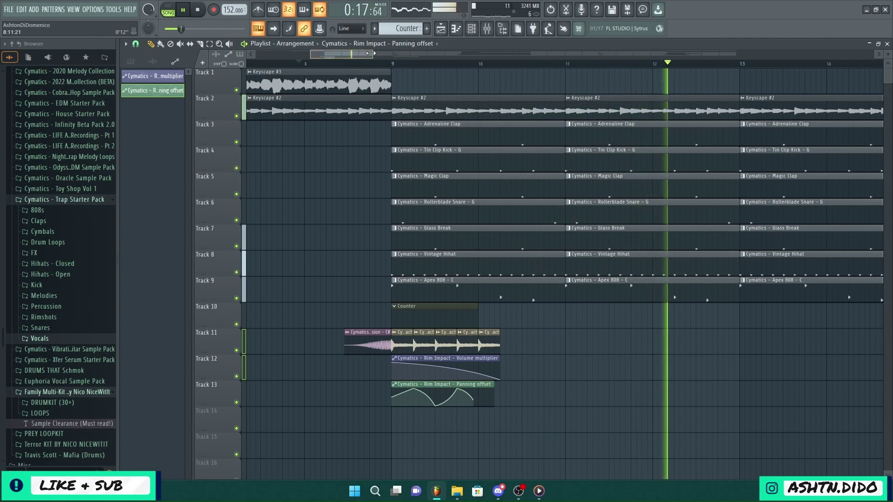
{"action": "left_click_drag", "start_coordinate": [372, 54], "coordinate": [447, 89]}
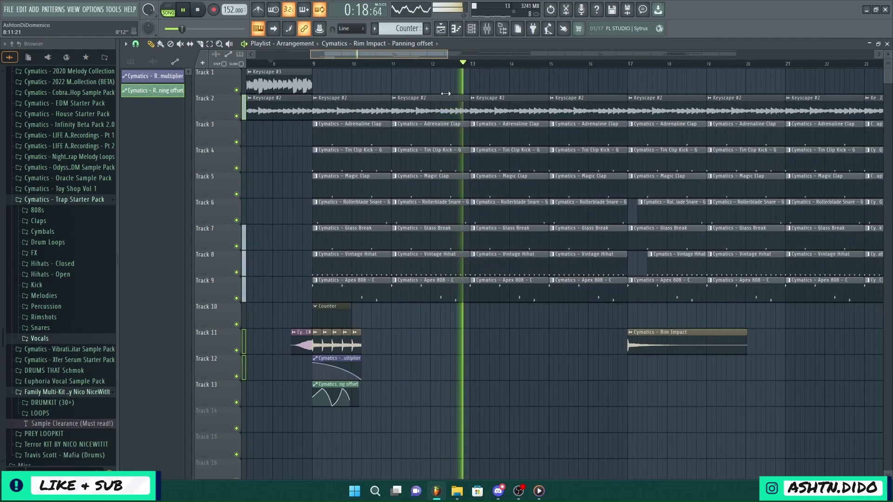
{"action": "left_click", "coordinate": [379, 418]}
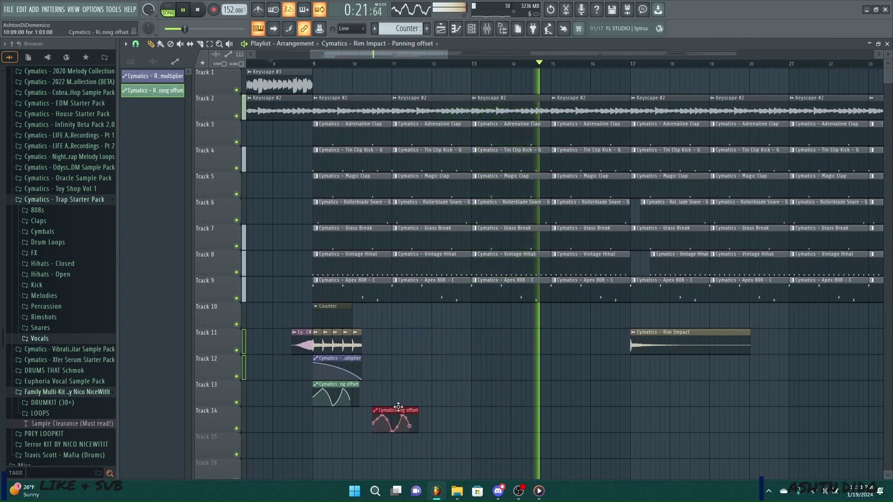
{"action": "right_click", "coordinate": [393, 421]}
{"action": "key", "text": "space"}
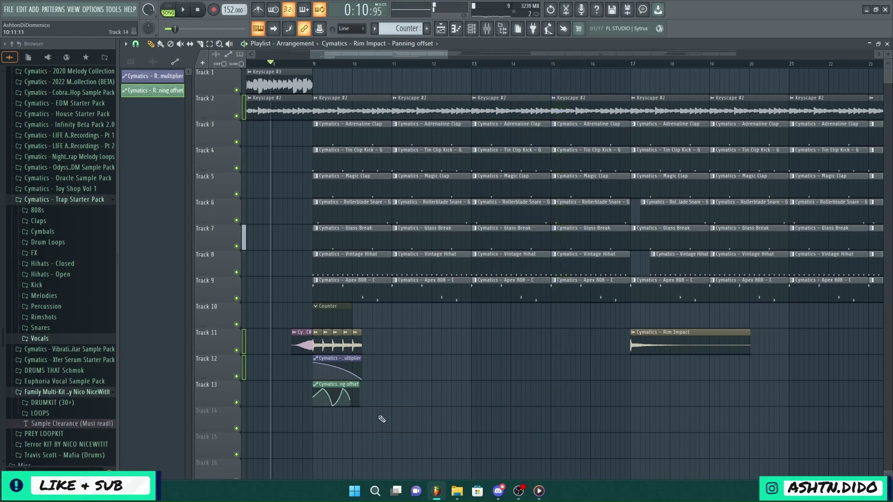
Step: Copy the five Rim Impact hits and their volume and panning automation clips from bar 9 to bar 13
{"action": "left_click_drag", "start_coordinate": [320, 347], "coordinate": [463, 361]}
{"action": "key", "text": "space"}
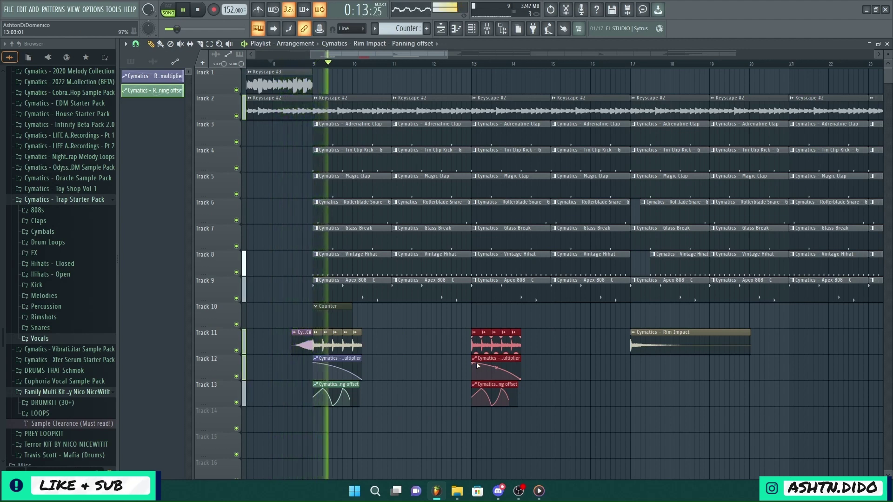
Step: Delete the long Rim Impact clip at bar 17 on Track 11
{"action": "left_click", "coordinate": [666, 407], "text": "ctrl"}
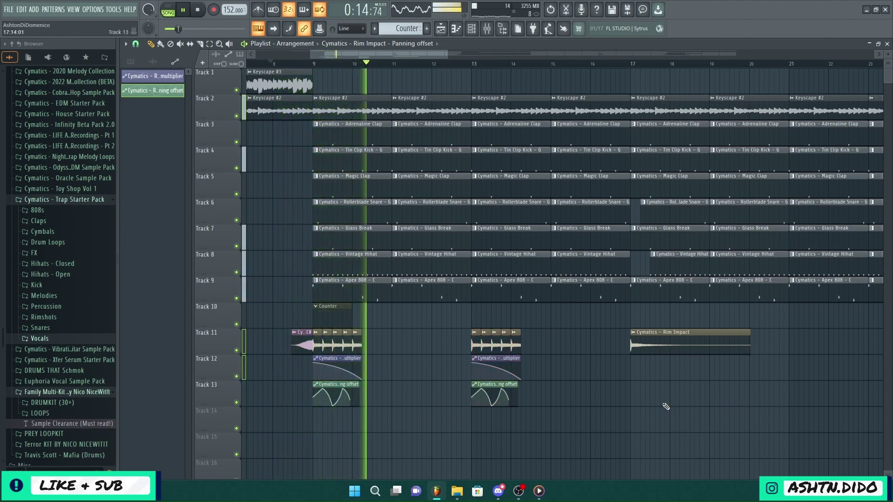
{"action": "right_click", "coordinate": [664, 338]}
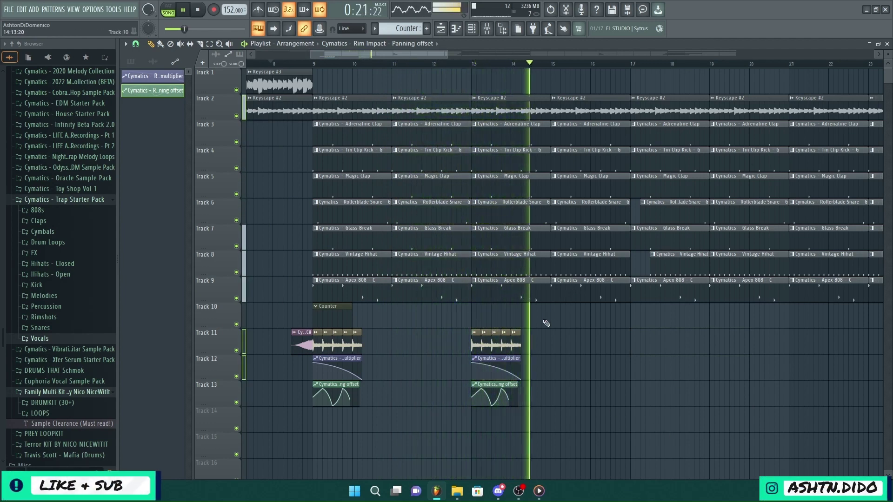
Step: Try repeating the Rim Impact hits with their automation at bars 17 and 21, then remove all copies from bar 13 onward
{"action": "left_click_drag", "start_coordinate": [548, 454], "coordinate": [633, 339]}
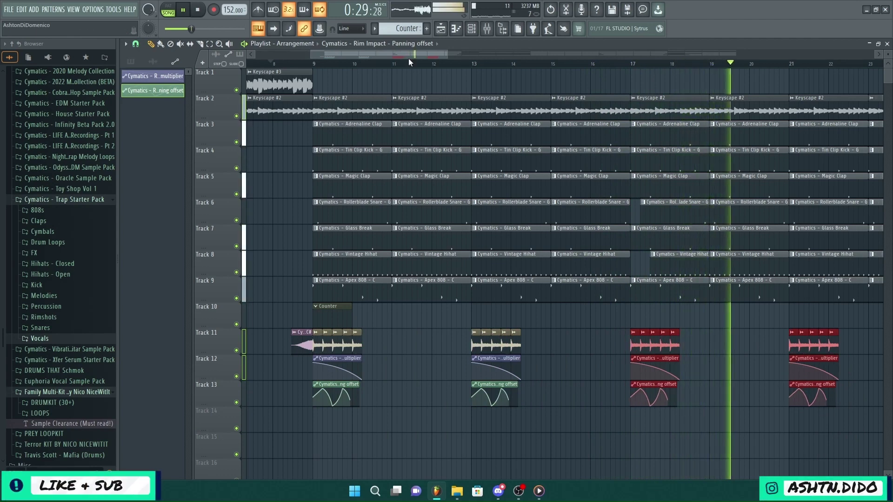
{"action": "left_click_drag", "start_coordinate": [448, 51], "coordinate": [542, 54]}
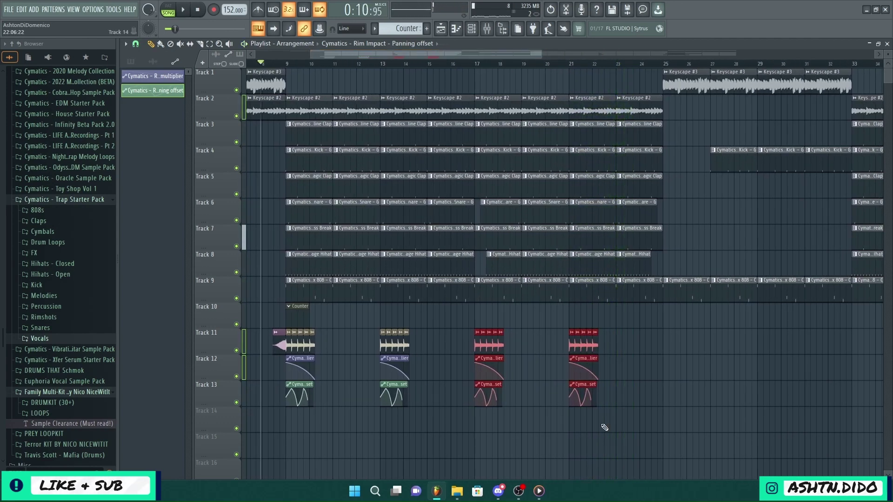
{"action": "left_click_drag", "start_coordinate": [605, 428], "coordinate": [375, 326]}
{"action": "key", "text": "Delete"}
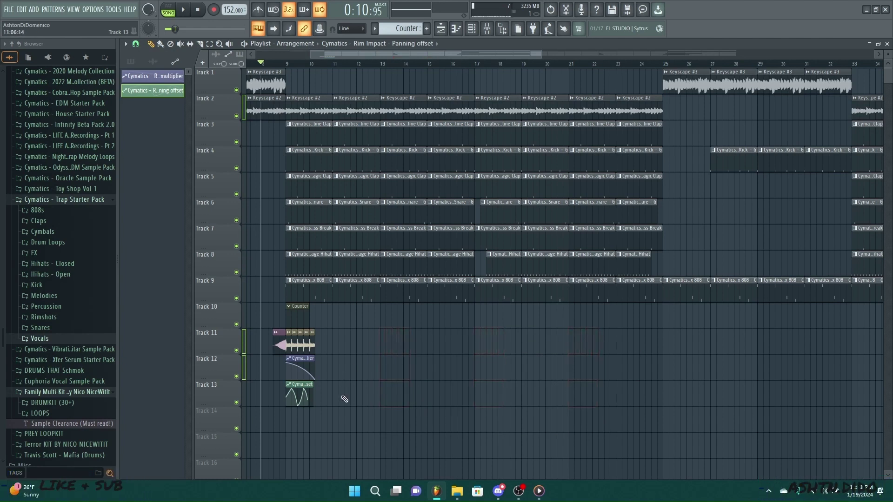
Step: Copy the bar 9 Rim Impact hits with their volume and panning automation to bars 25, 29, 49 and 53
{"action": "mouse_move", "coordinate": [333, 413]}
{"action": "left_mouse_down"}
{"action": "mouse_move", "coordinate": [295, 330]}
{"action": "mouse_move", "coordinate": [293, 345]}
{"action": "left_mouse_up"}
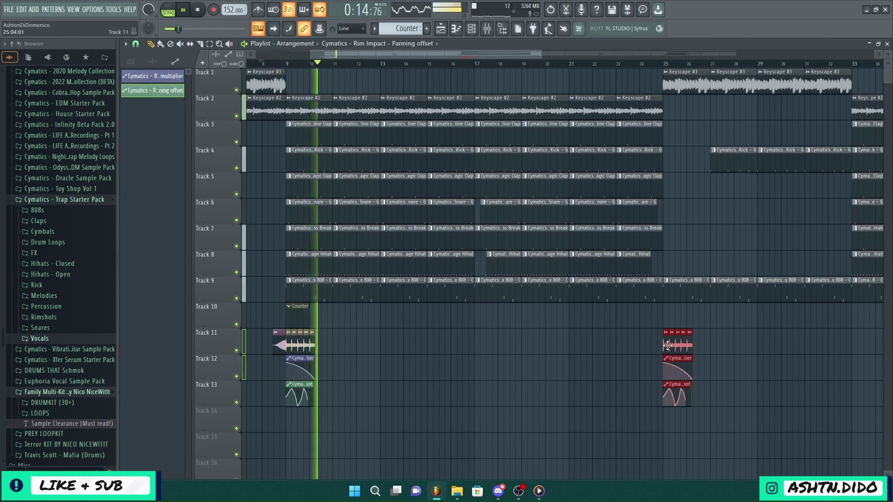
{"action": "left_click_drag", "start_coordinate": [667, 345], "coordinate": [758, 362]}
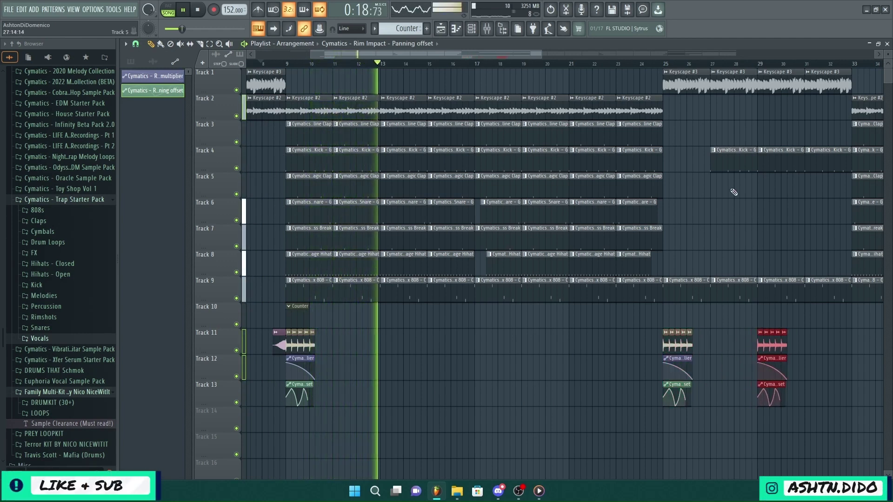
{"action": "left_click_drag", "start_coordinate": [541, 53], "coordinate": [806, 125]}
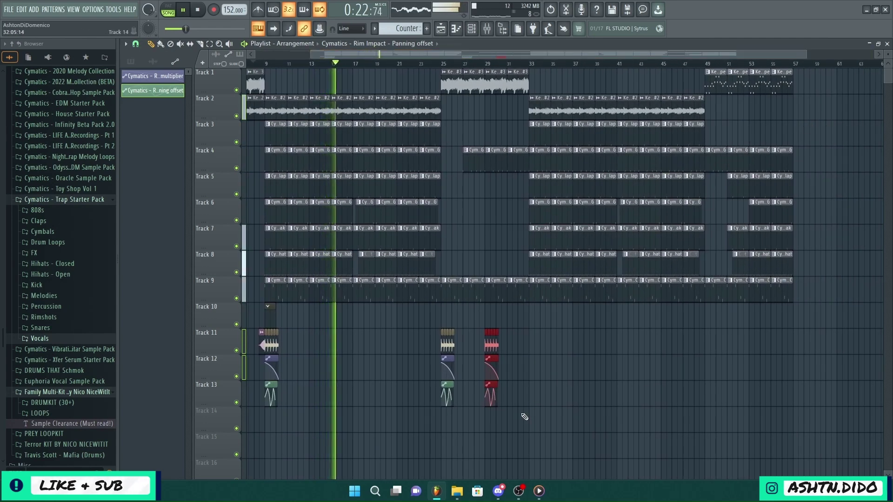
{"action": "left_click_drag", "start_coordinate": [524, 416], "coordinate": [709, 336]}
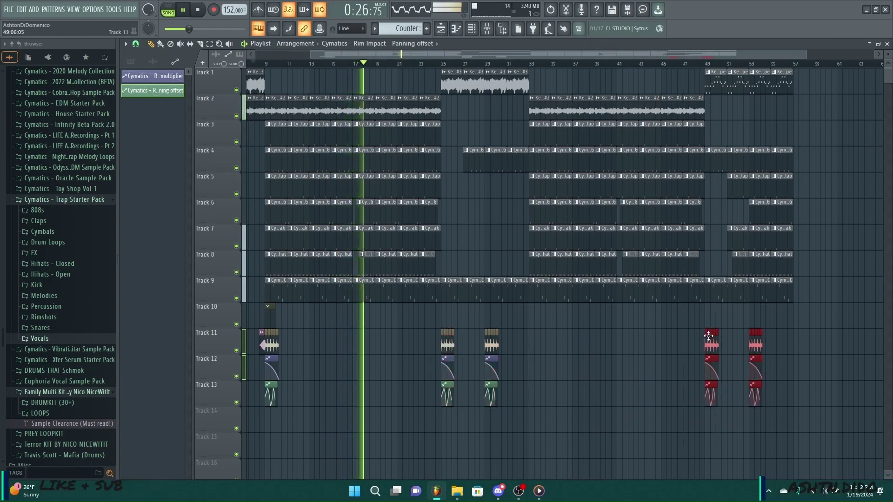
Step: Replace the Keyscape pattern clips from bar 49 on Track 1 with copies of the Keyscape #3 audio clips from bar 25
{"action": "left_click_drag", "start_coordinate": [800, 85], "coordinate": [712, 78]}
{"action": "key", "text": "Delete"}
{"action": "left_click_drag", "start_coordinate": [568, 83], "coordinate": [705, 78]}
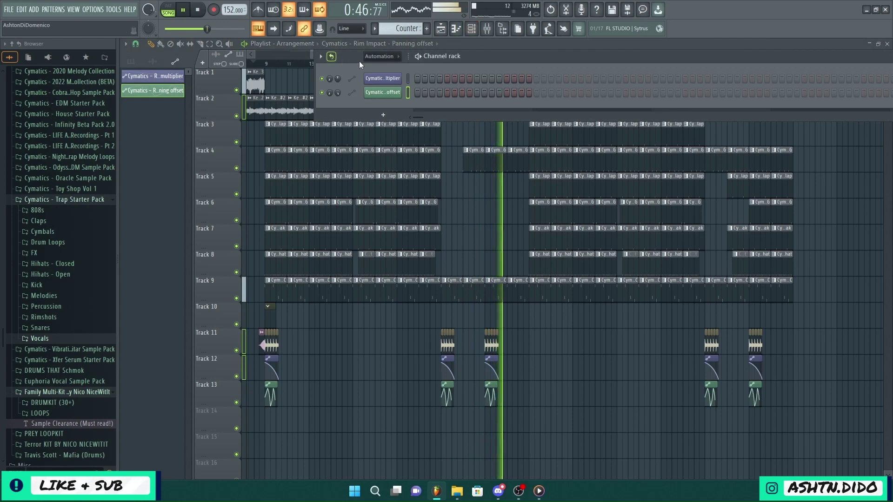
Step: Show all channels, route the Rim Impact channel to mixer track 10, and lower its channel volume to 56%
{"action": "left_click", "coordinate": [379, 56]}
{"action": "left_click", "coordinate": [379, 68]}
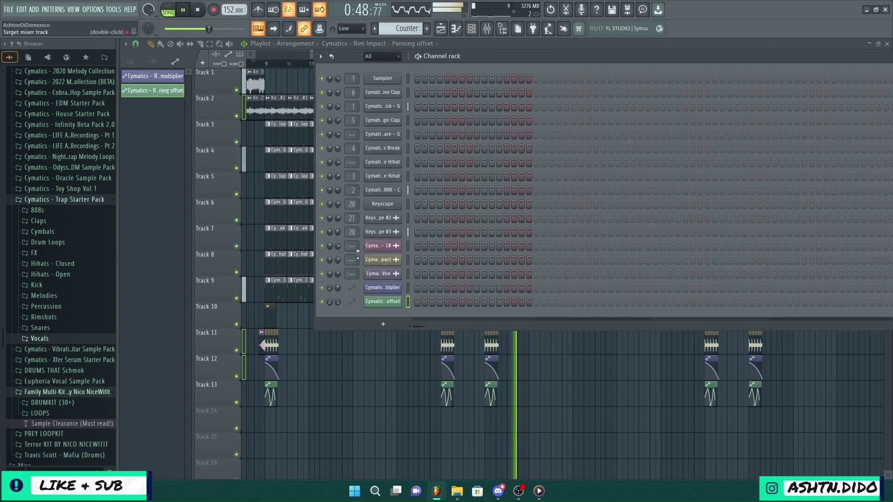
{"action": "scroll", "coordinate": [354, 260], "scroll_direction": "up", "scroll_amount": 2}
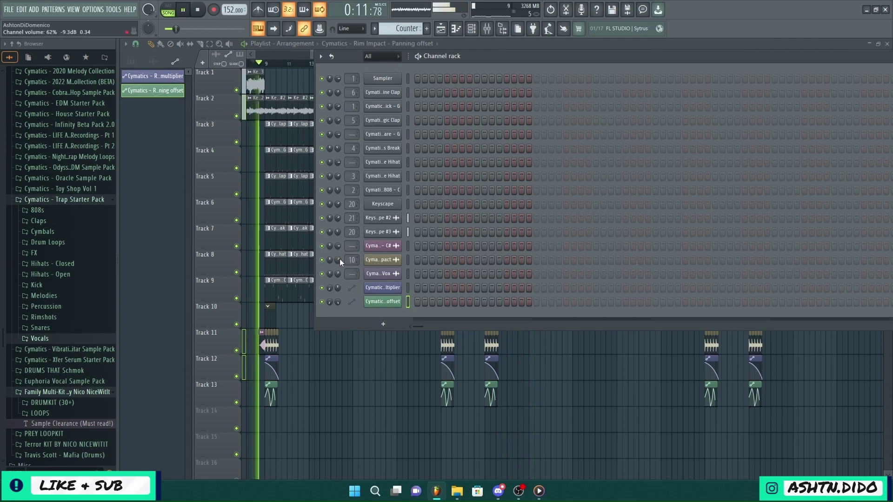
{"action": "left_click_drag", "start_coordinate": [338, 261], "coordinate": [338, 269]}
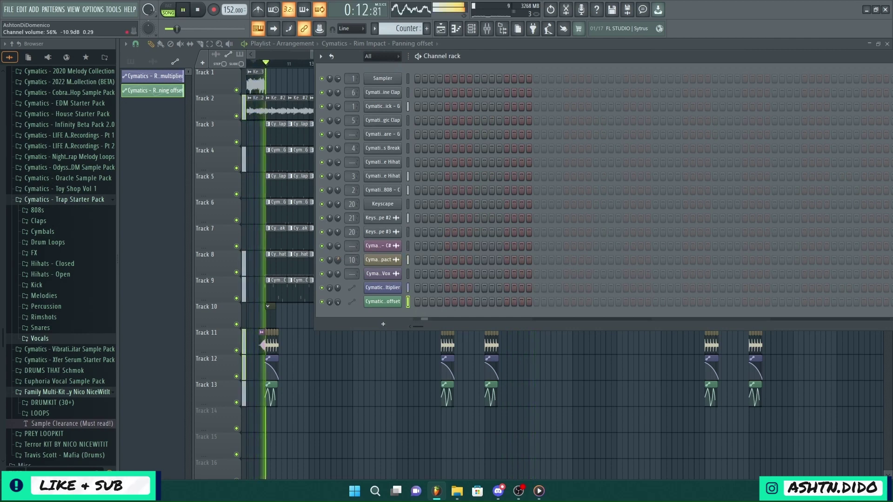
Step: Lower the Insert 10 fader in the mixer and send the track to VERB at 42%
{"action": "left_click", "coordinate": [487, 29]}
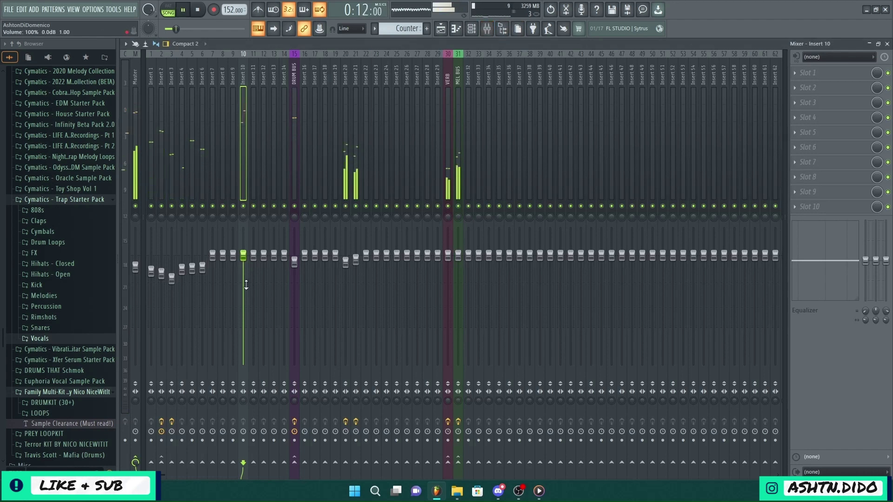
{"action": "left_click_drag", "start_coordinate": [246, 261], "coordinate": [246, 273]}
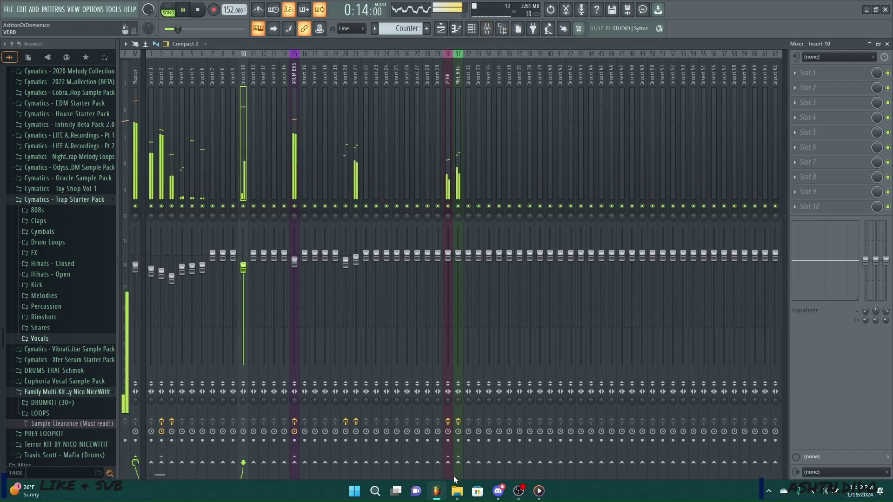
{"action": "key", "text": "space"}
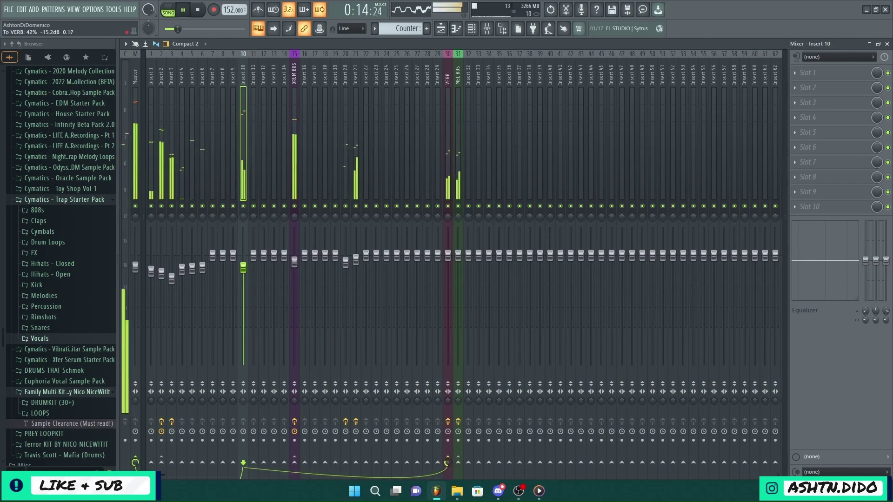
Step: Make the Apex 808 pattern clip at bar 25 on Track 9 unique and open its notes in the piano roll
{"action": "left_click", "coordinate": [440, 31]}
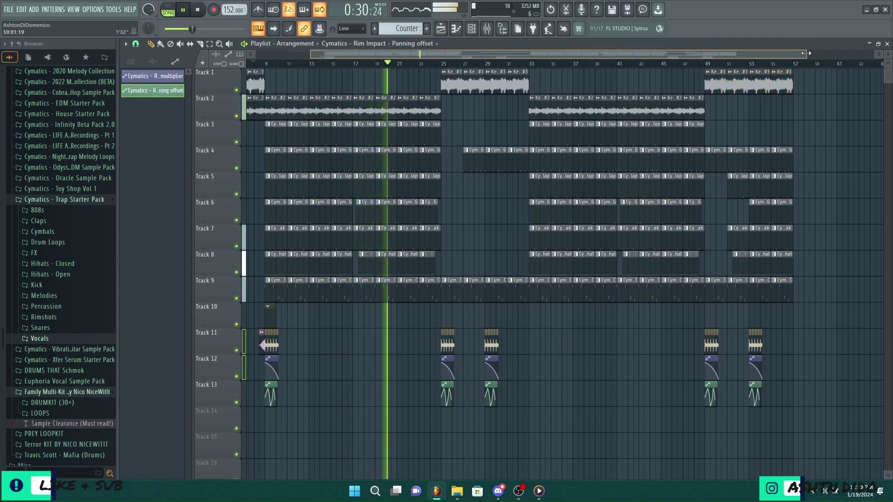
{"action": "left_click_drag", "start_coordinate": [807, 54], "coordinate": [508, 95]}
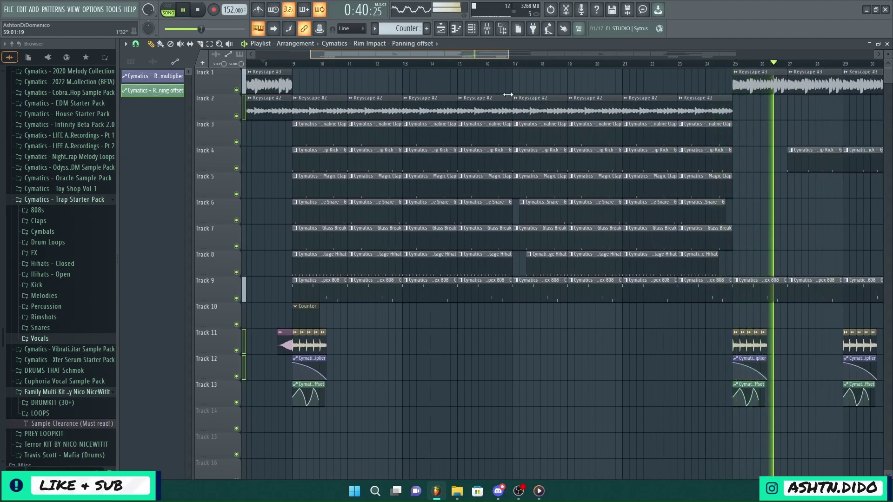
{"action": "left_click_drag", "start_coordinate": [508, 95], "coordinate": [403, 123]}
{"action": "left_click_drag", "start_coordinate": [372, 56], "coordinate": [514, 88]}
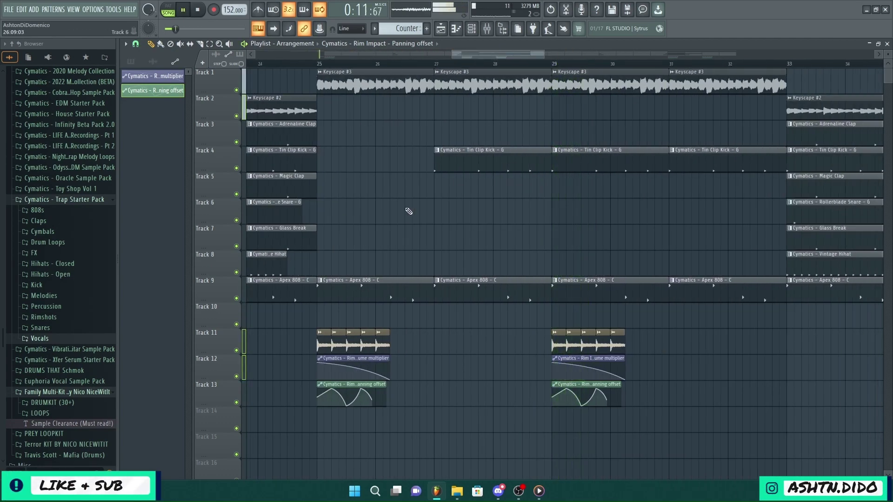
{"action": "left_click", "coordinate": [322, 281]}
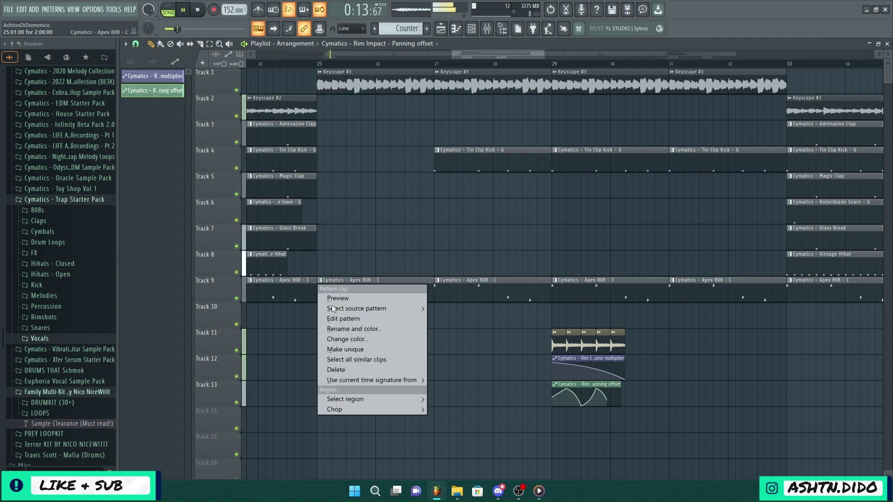
{"action": "left_click", "coordinate": [336, 350]}
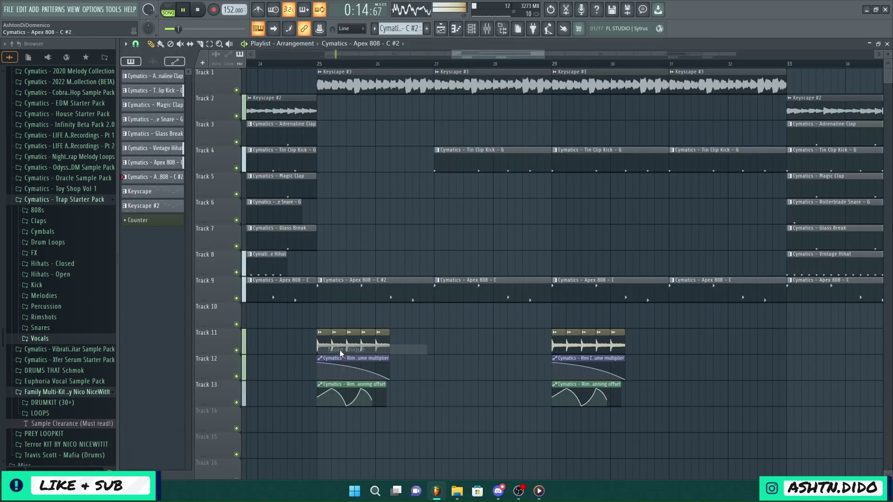
{"action": "left_click", "coordinate": [305, 64]}
{"action": "double_click", "coordinate": [335, 295]}
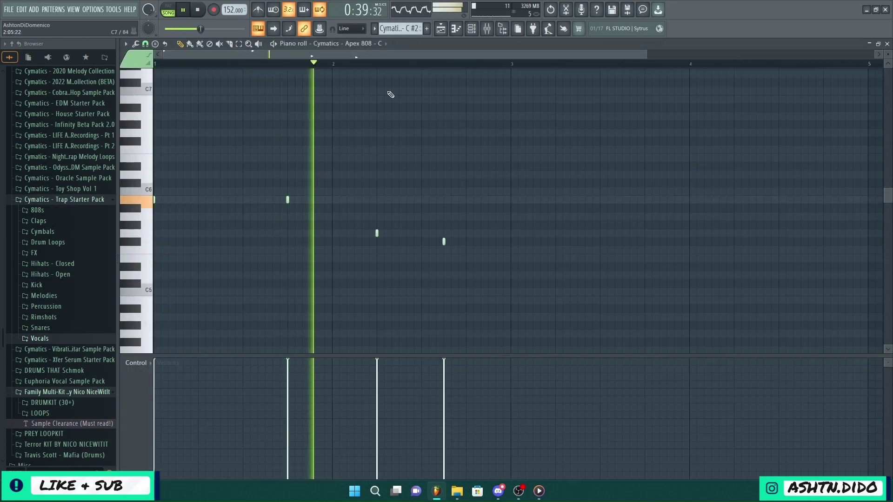
Step: Extend the last F#5 note of the 808 to bar 3 and add a two-step slide note on F#6 over its end
{"action": "key", "text": "space"}
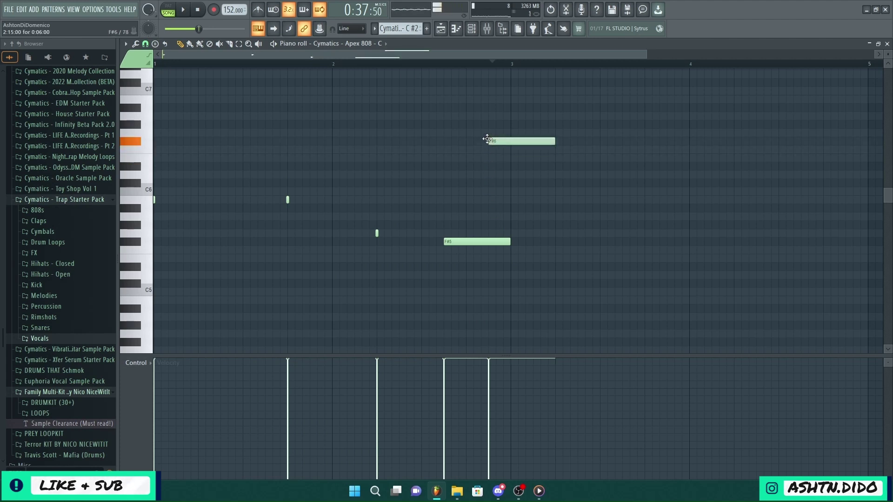
{"action": "mouse_move", "coordinate": [489, 147]}
{"action": "left_mouse_down"}
{"action": "mouse_move", "coordinate": [488, 195]}
{"action": "mouse_move", "coordinate": [485, 154]}
{"action": "left_mouse_up"}
{"action": "double_click", "coordinate": [497, 157]}
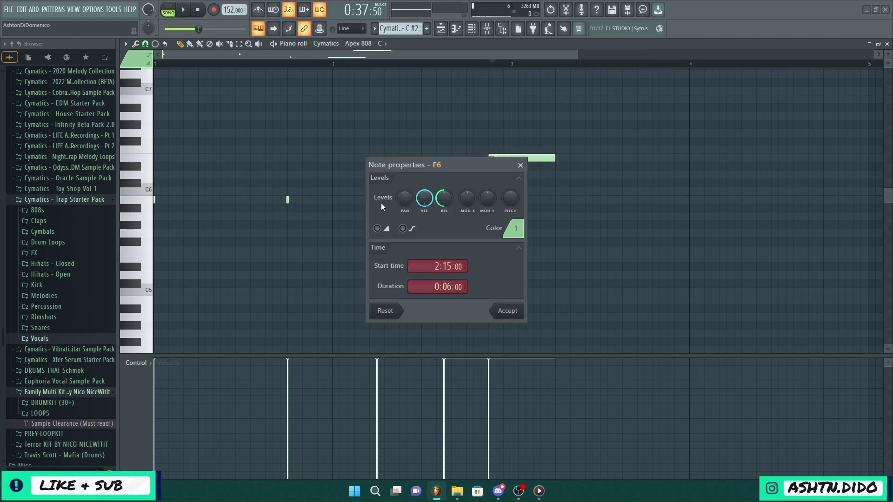
{"action": "left_click", "coordinate": [512, 310]}
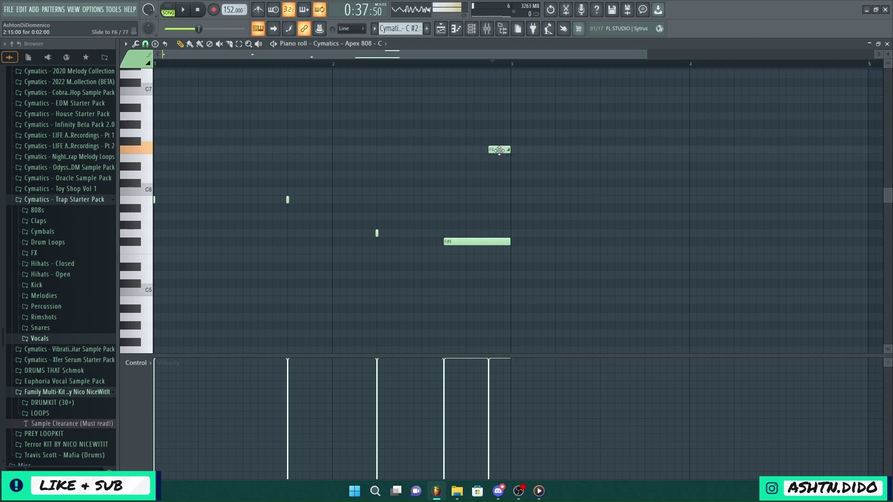
{"action": "key", "text": "space"}
{"action": "left_click_drag", "start_coordinate": [497, 142], "coordinate": [500, 142]}
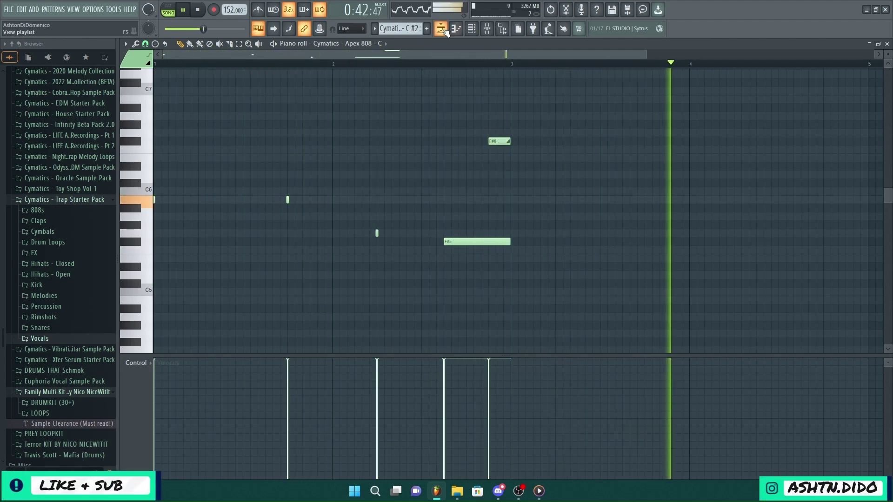
Step: Replace the Apex 808 clip at bar 29 on Track 9 with a copy of the Apex 808 - C #2 clip from bar 25
{"action": "key", "text": "F5"}
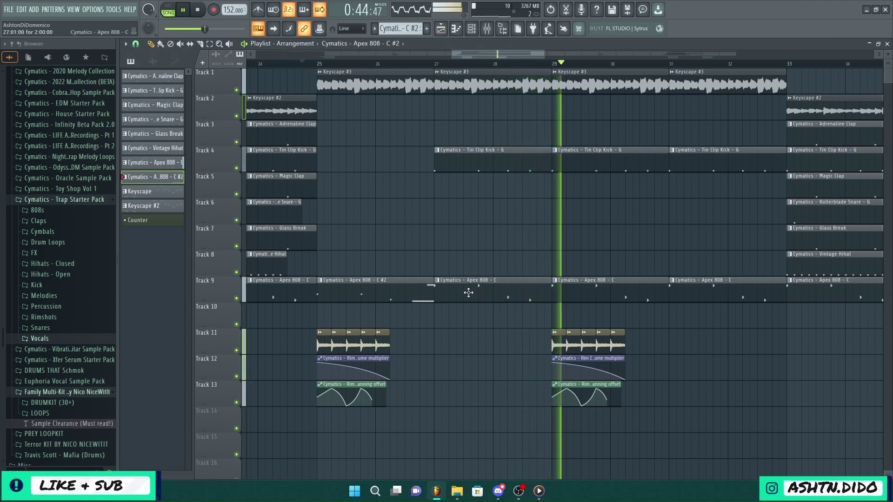
{"action": "right_click", "coordinate": [623, 290]}
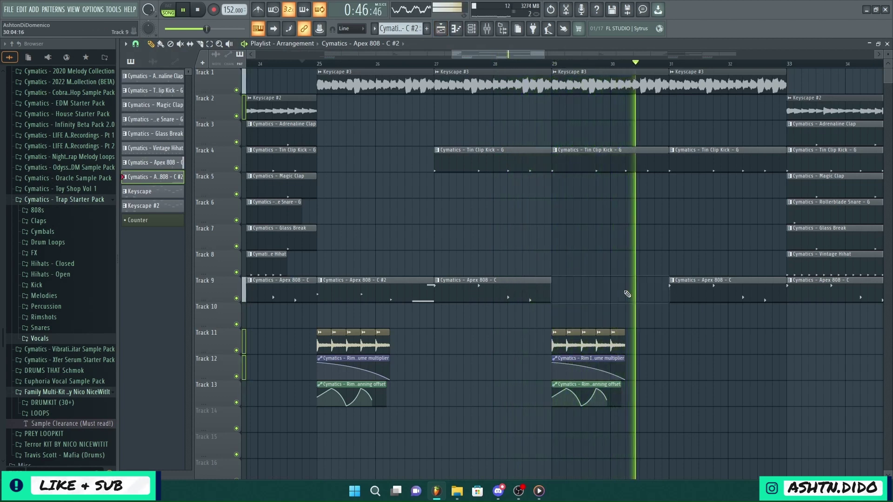
{"action": "left_click", "coordinate": [385, 292]}
{"action": "left_click_drag", "start_coordinate": [385, 293], "coordinate": [620, 315]}
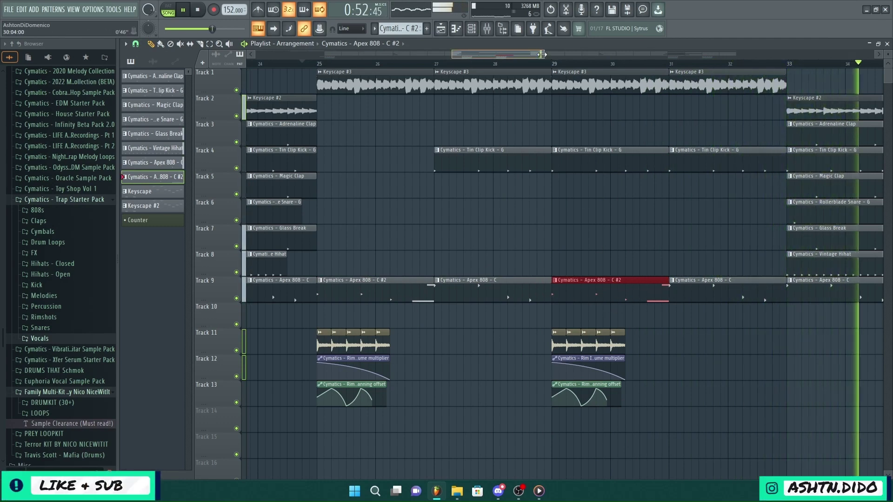
Step: Open the Fruity parametric EQ 2 on mixer track Insert 3
{"action": "left_click_drag", "start_coordinate": [544, 55], "coordinate": [802, 126]}
{"action": "left_click", "coordinate": [487, 29]}
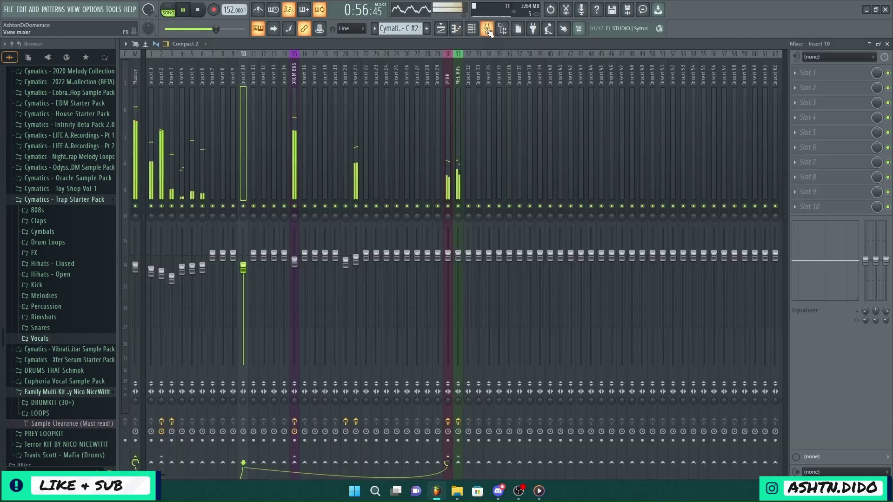
{"action": "left_click", "coordinate": [172, 178]}
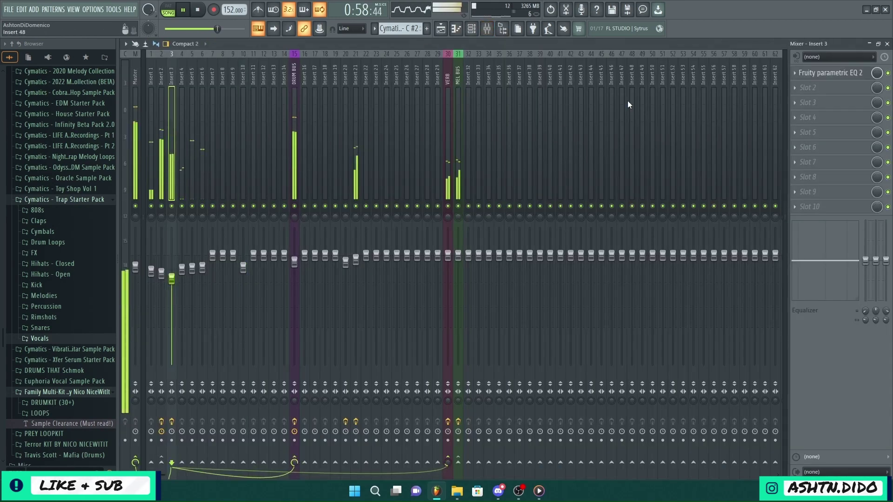
{"action": "left_click", "coordinate": [814, 74]}
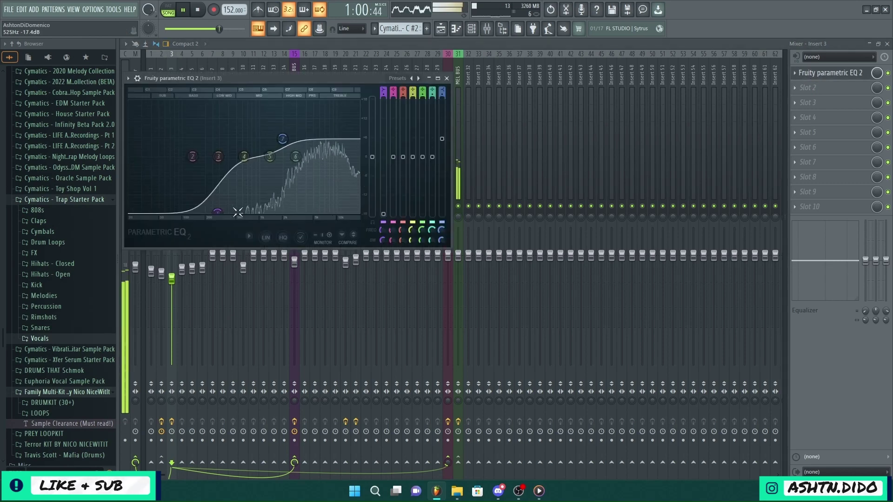
Step: Try low-cut settings on band 1 of Insert 3's EQ, sweeping the 40Hz cut high-pass between 2685 Hz and 79 Hz
{"action": "left_click_drag", "start_coordinate": [237, 212], "coordinate": [278, 212]}
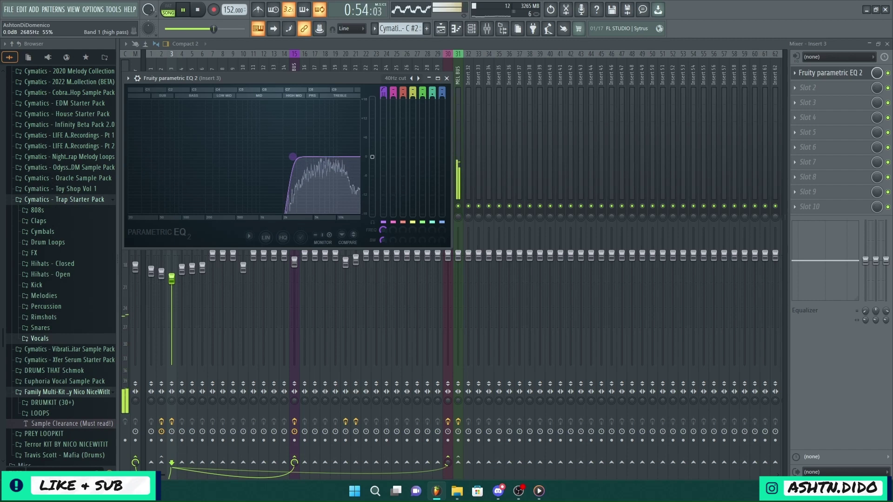
{"action": "left_click_drag", "start_coordinate": [284, 157], "coordinate": [174, 157]}
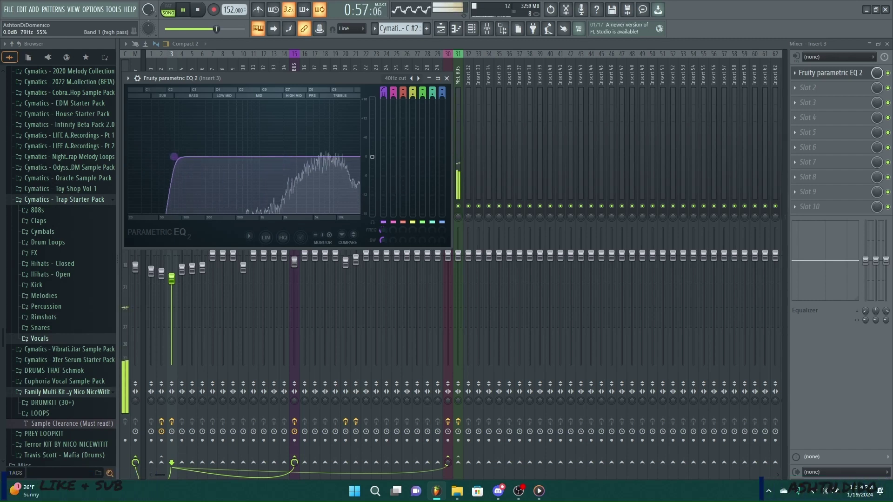
Step: Reset Insert 3's EQ to Default, then boost the band 7 high shelf 5.6 dB at 4380 Hz and cut the band 1 low shelf 12.6 dB at 1588 Hz
{"action": "left_click", "coordinate": [396, 78]}
{"action": "left_click", "coordinate": [412, 83]}
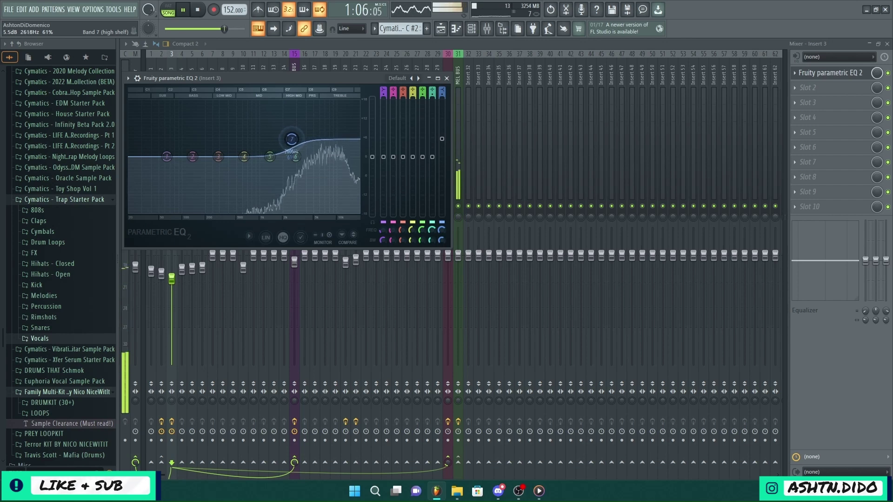
{"action": "left_click_drag", "start_coordinate": [311, 139], "coordinate": [309, 138]}
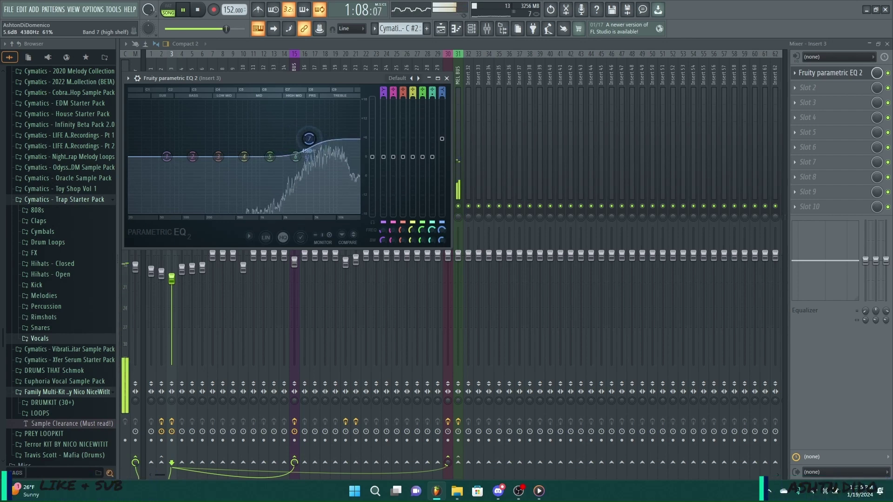
{"action": "left_click_drag", "start_coordinate": [167, 157], "coordinate": [201, 164]}
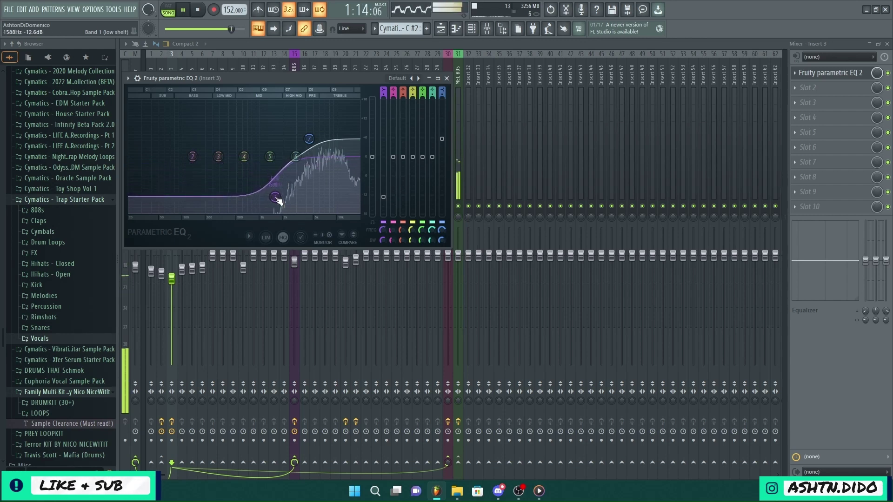
{"action": "left_click", "coordinate": [447, 79]}
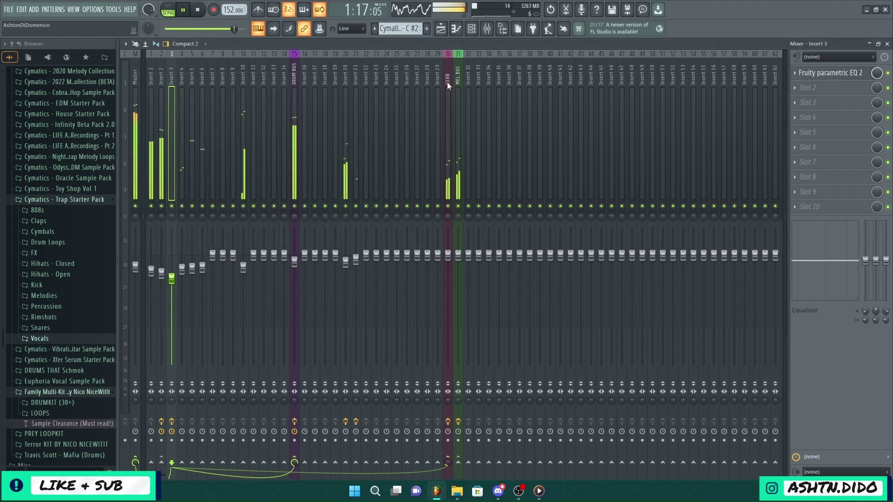
Step: Replace the Apex 808 clips at bars 49 and 53 on Track 9 with copies of the Apex 808 - C #2 clip from bar 25
{"action": "left_click", "coordinate": [441, 29]}
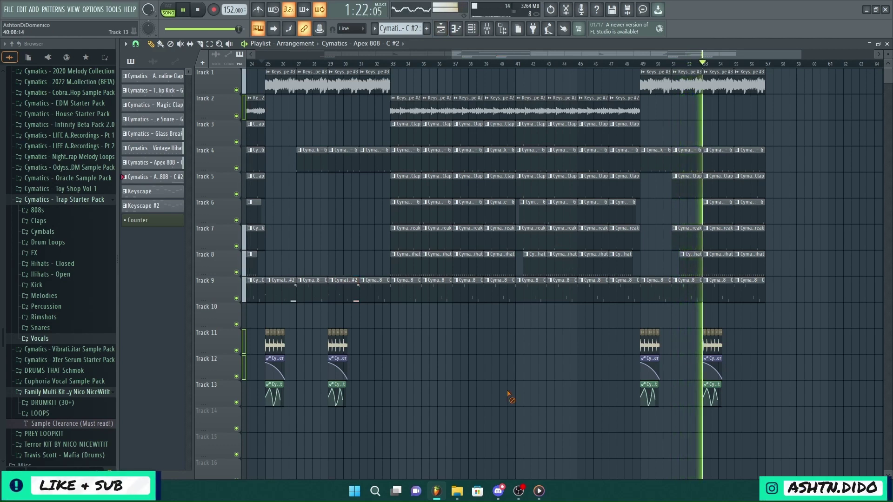
{"action": "right_click", "coordinate": [656, 293]}
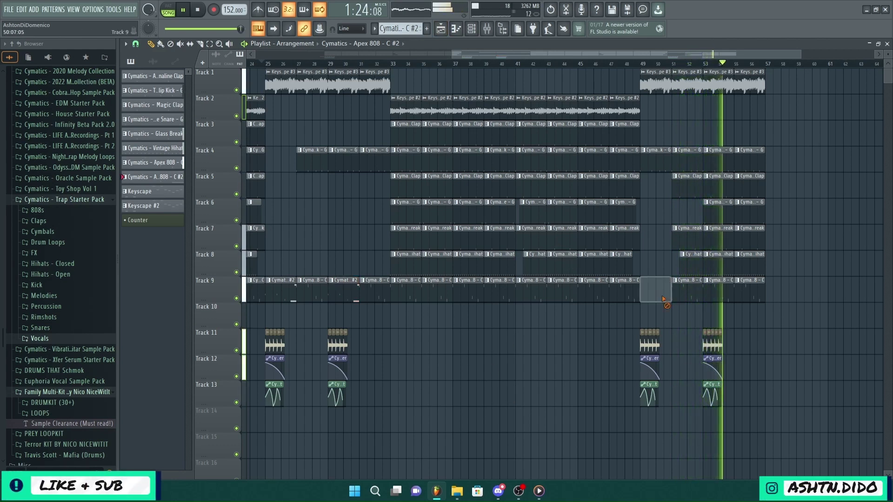
{"action": "right_click", "coordinate": [718, 294]}
{"action": "left_click_drag", "start_coordinate": [280, 300], "coordinate": [642, 289]}
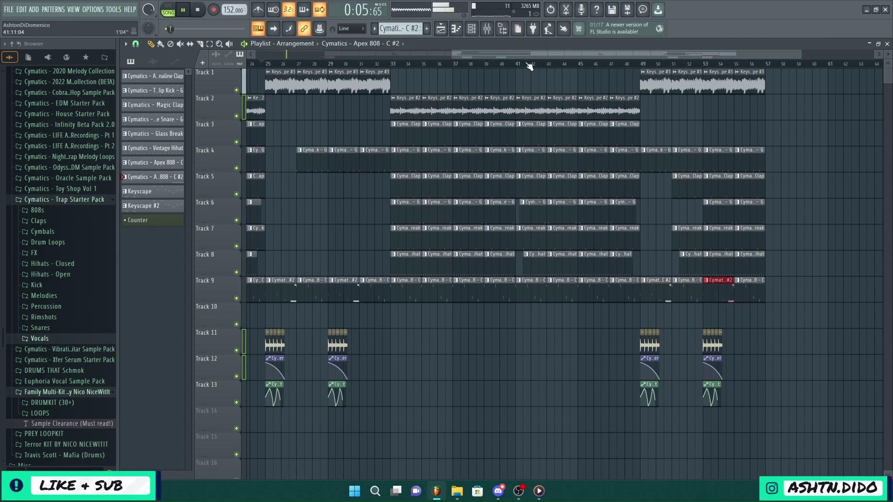
Step: Play back the arrangement while checking the mixer levels and lower the Insert 10 fader slightly
{"action": "left_click_drag", "start_coordinate": [525, 57], "coordinate": [331, 55]}
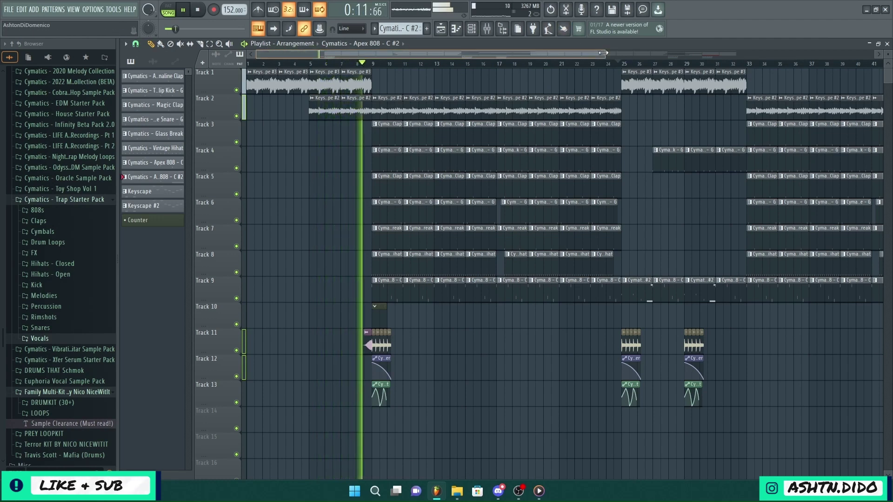
{"action": "left_click_drag", "start_coordinate": [603, 52], "coordinate": [735, 52]}
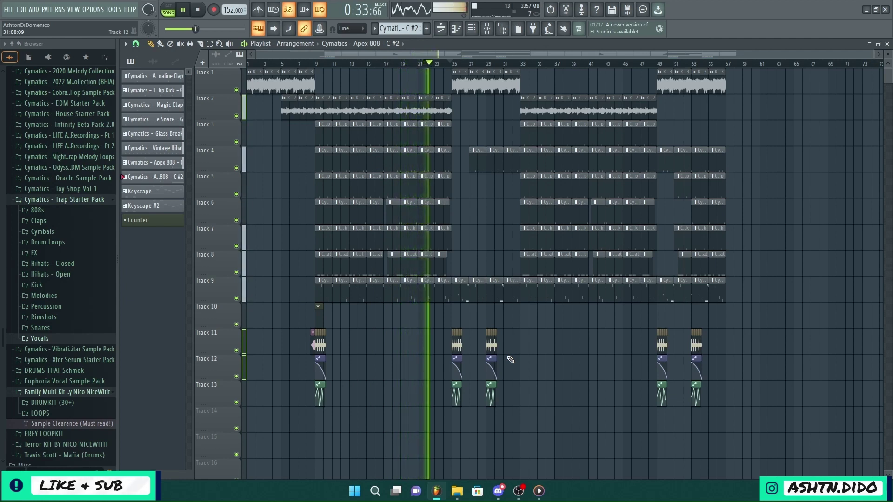
{"action": "left_click", "coordinate": [487, 28]}
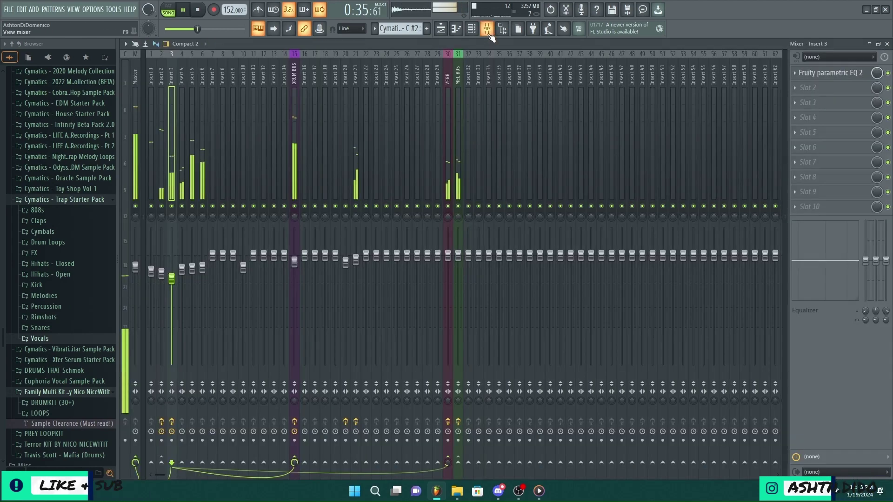
{"action": "left_click", "coordinate": [133, 181]}
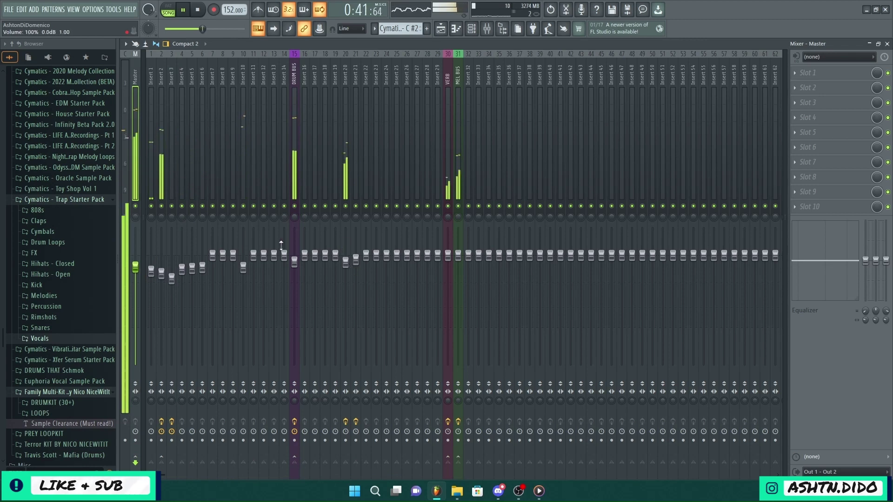
{"action": "left_click", "coordinate": [244, 268]}
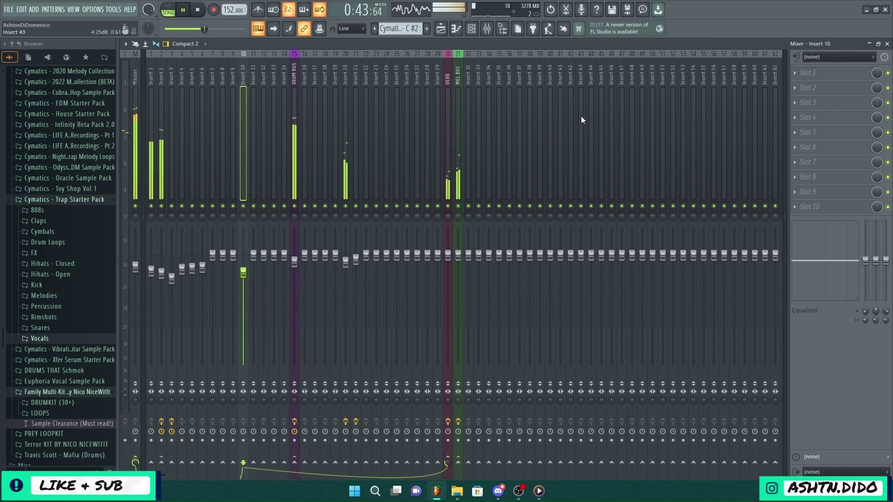
Step: Raise the Master fader slightly and add a Fruity soft clipper in its first effect slot with 83% post gain
{"action": "left_click", "coordinate": [135, 183]}
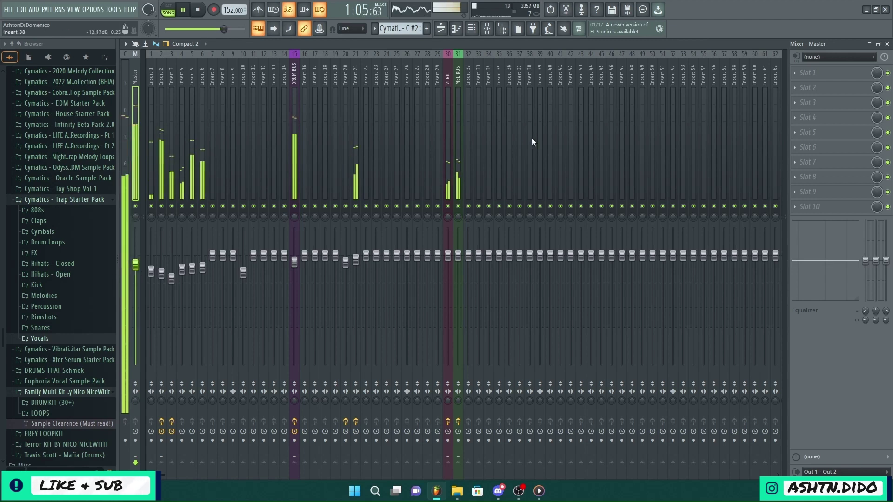
{"action": "left_click", "coordinate": [805, 73]}
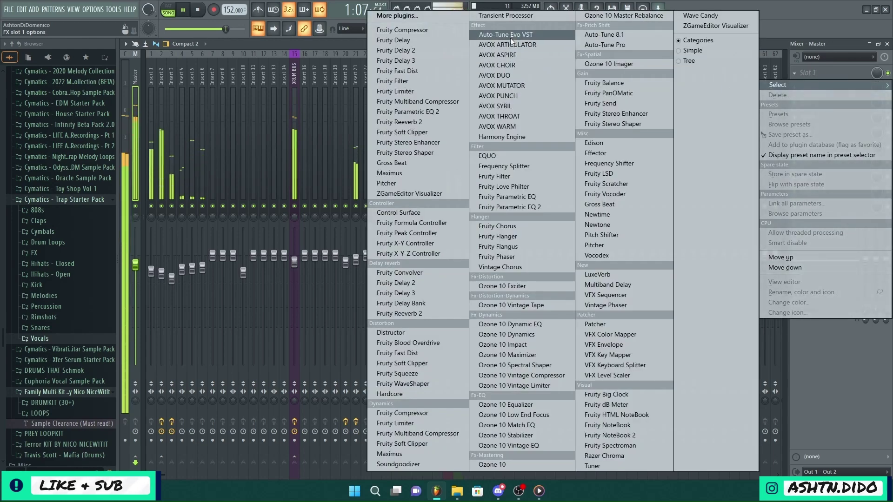
{"action": "left_click", "coordinate": [428, 134]}
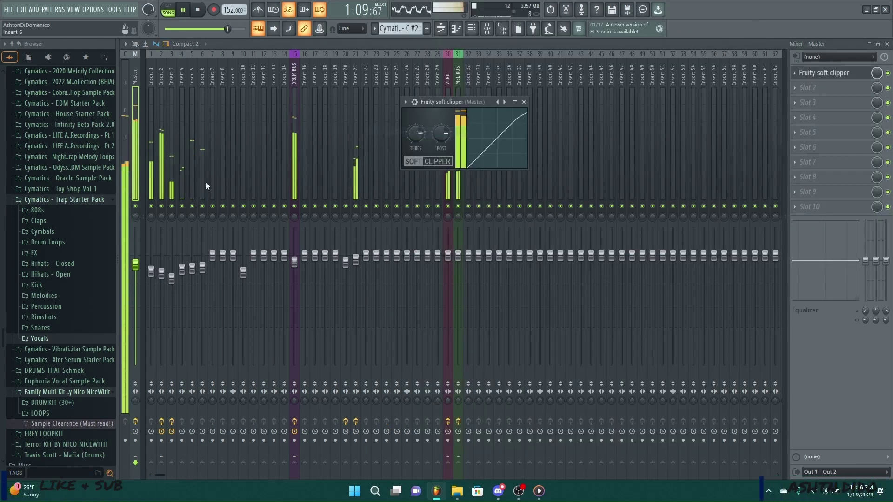
{"action": "left_click_drag", "start_coordinate": [441, 134], "coordinate": [441, 133]}
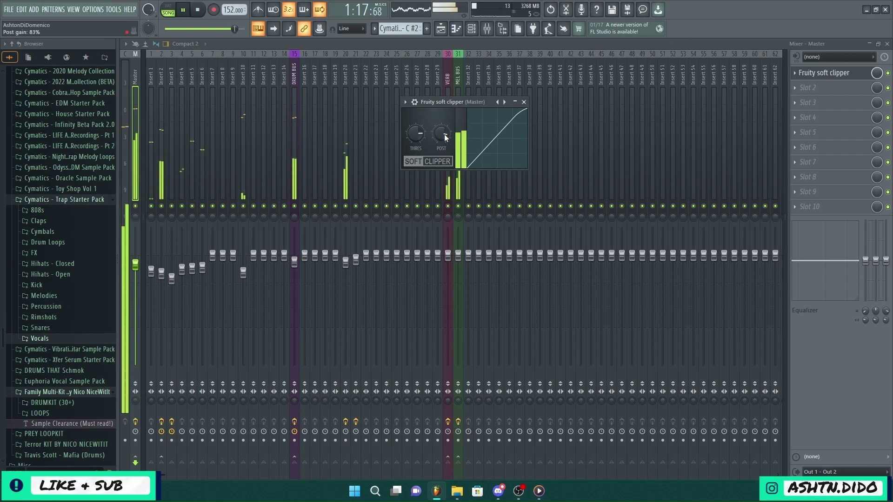
{"action": "left_click", "coordinate": [525, 102]}
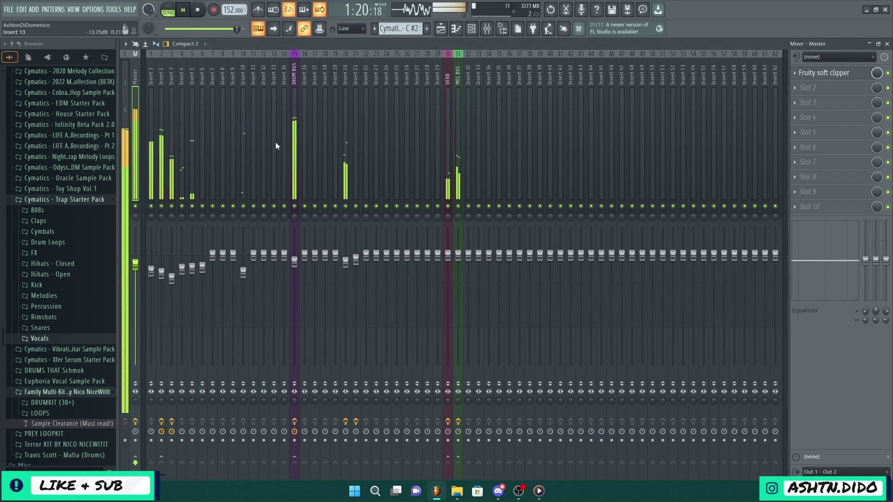
{"action": "left_click", "coordinate": [162, 175]}
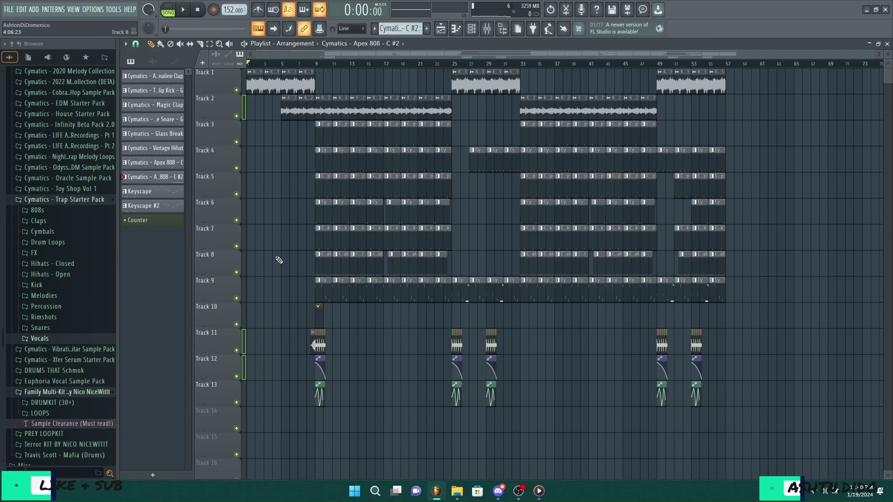
Step: Duplicate the whole arrangement from bar 57 onward and end it with short Keyscape #3 and Apex 808 clips at bar 113
{"action": "key", "text": "space"}
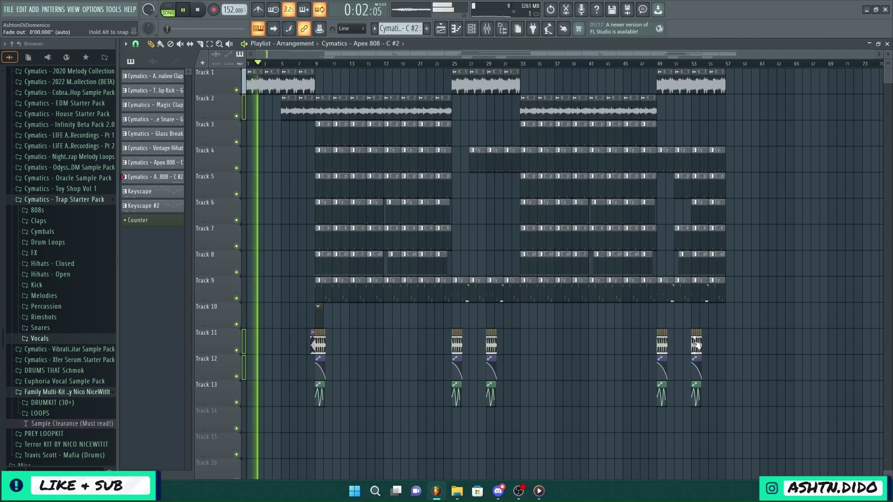
{"action": "left_click_drag", "start_coordinate": [768, 431], "coordinate": [247, 79]}
{"action": "key", "text": "ctrl+b"}
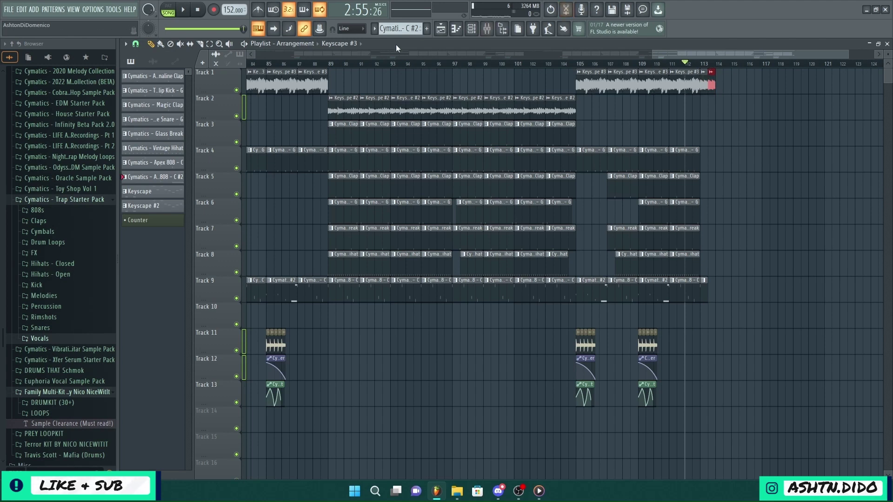
{"action": "left_click_drag", "start_coordinate": [241, 30], "coordinate": [165, 29]}
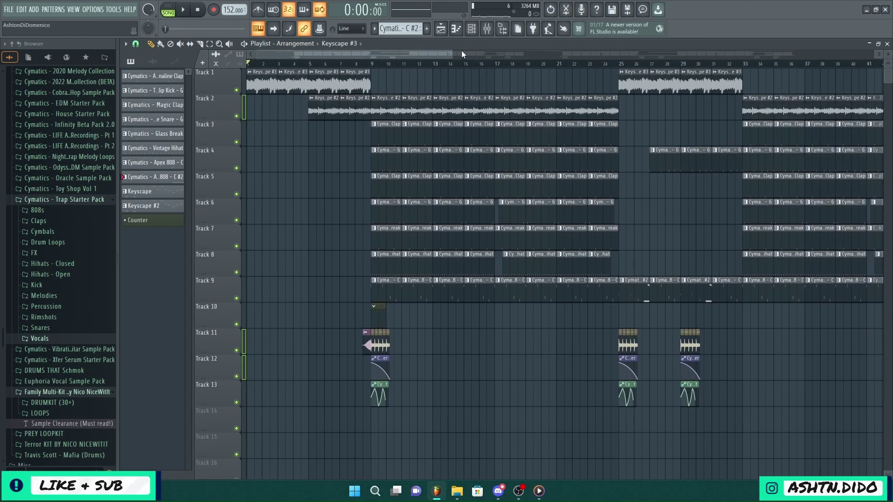
{"action": "mouse_move", "coordinate": [448, 54]}
{"action": "left_mouse_down"}
{"action": "mouse_move", "coordinate": [880, 112]}
{"action": "mouse_move", "coordinate": [860, 134]}
{"action": "left_mouse_up"}
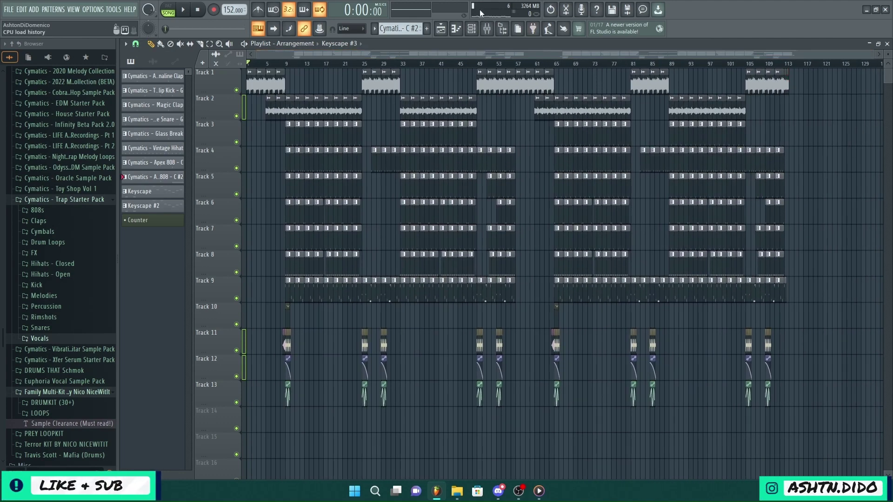
Step: Create an automation clip for the Master volume and copy the Master fader's value
{"action": "left_click", "coordinate": [487, 33]}
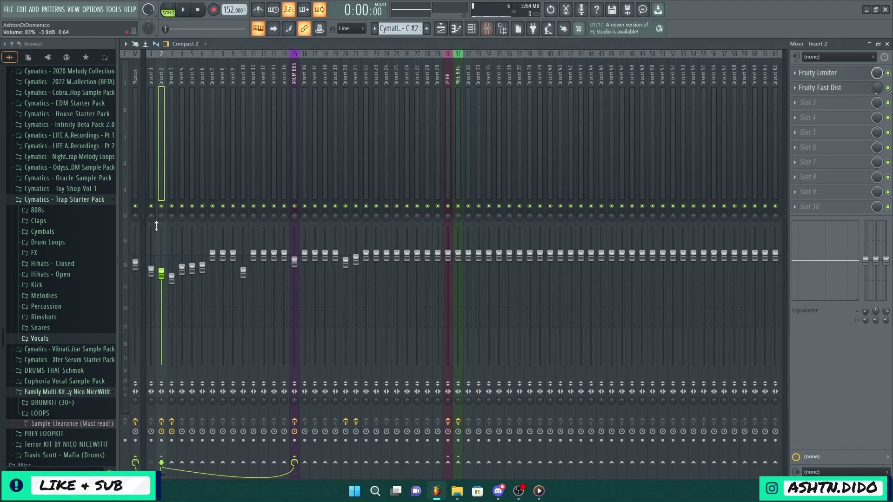
{"action": "right_click", "coordinate": [135, 264]}
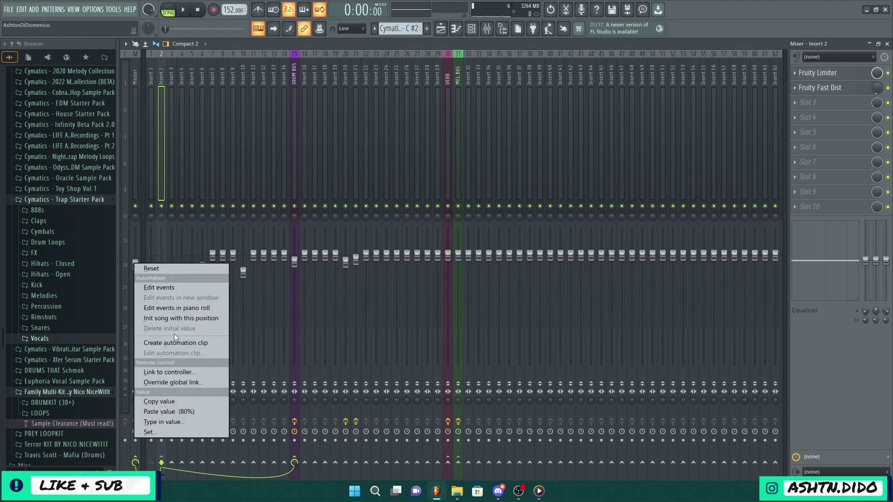
{"action": "left_click", "coordinate": [174, 342]}
{"action": "right_click", "coordinate": [135, 263]}
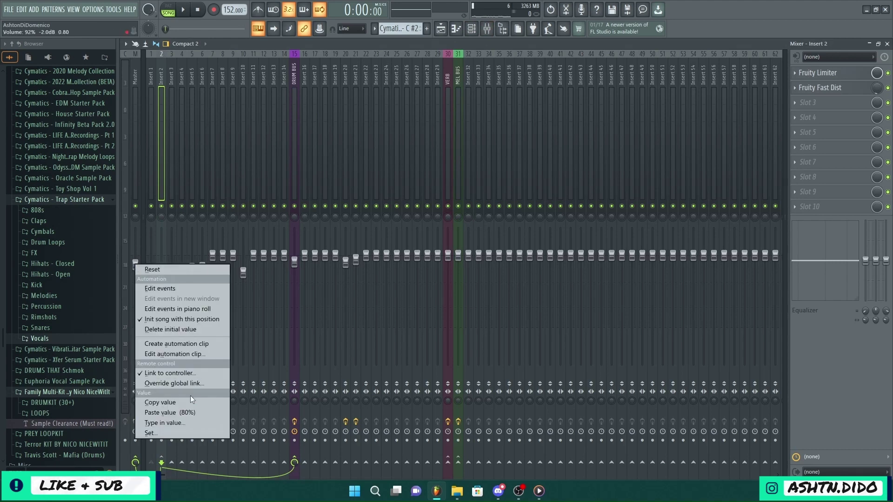
{"action": "left_click", "coordinate": [188, 403]}
Step: Add a point at bar 9 of the Master - Volume clip with the pasted 73% value, lower the start point to 58%, and audition it
{"action": "left_click", "coordinate": [441, 30]}
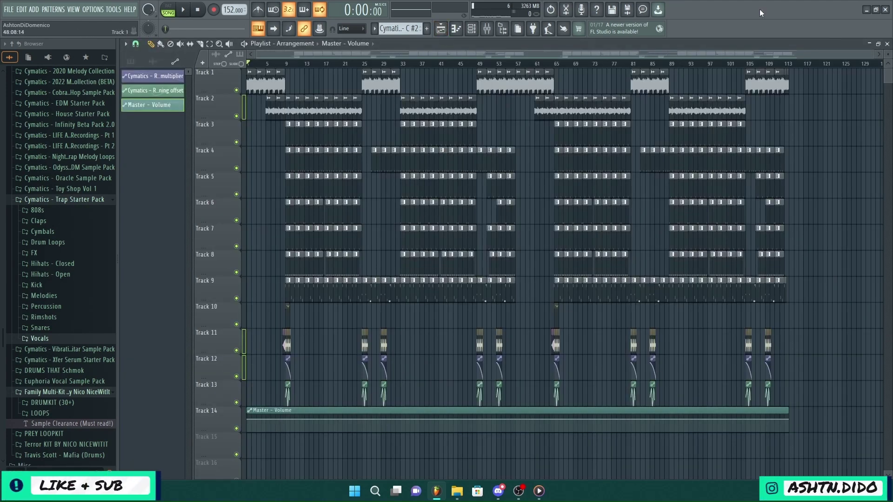
{"action": "left_click_drag", "start_coordinate": [873, 53], "coordinate": [346, 53]}
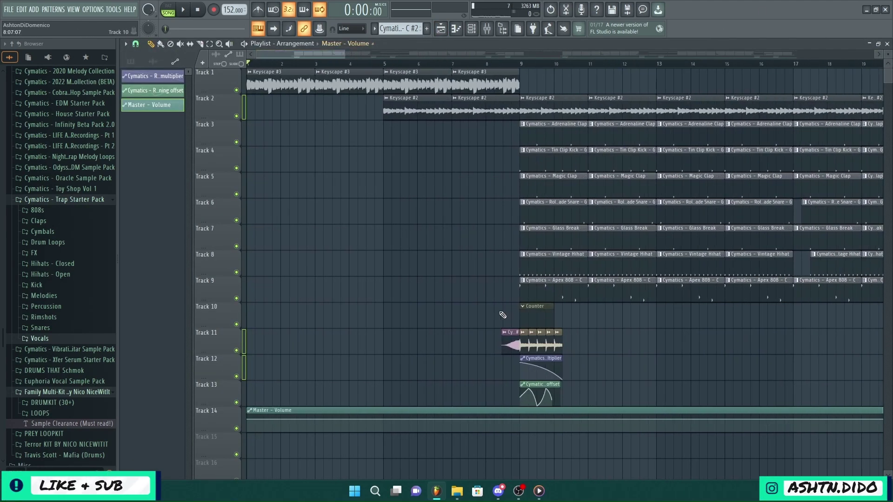
{"action": "right_click", "coordinate": [520, 421]}
{"action": "left_click", "coordinate": [548, 457]}
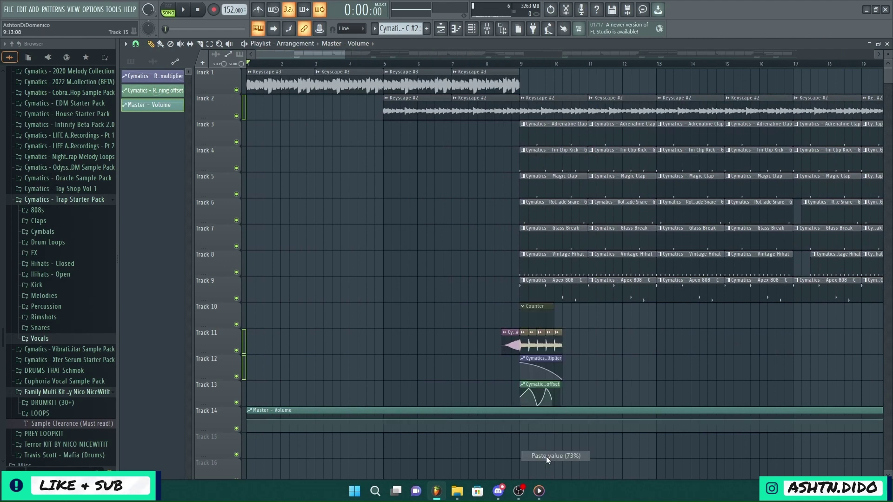
{"action": "left_click", "coordinate": [250, 421]}
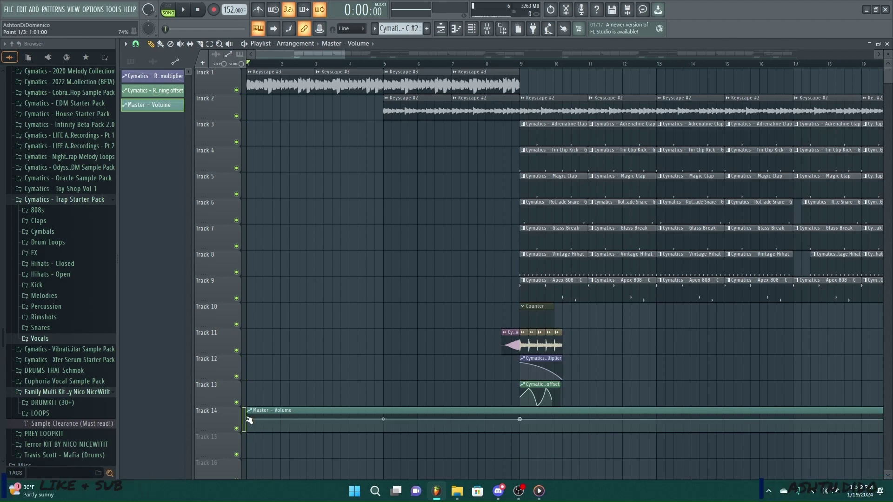
{"action": "left_click_drag", "start_coordinate": [249, 420], "coordinate": [250, 423]}
{"action": "key", "text": "space"}
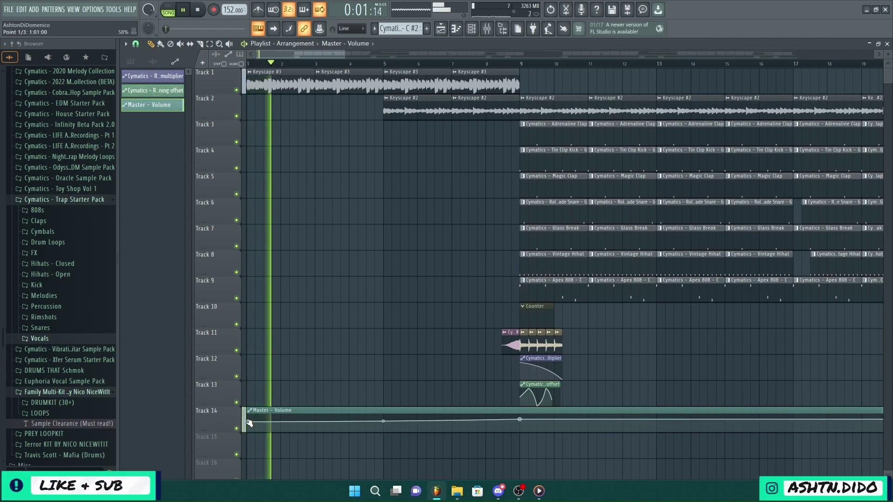
Step: Play the intro to check the master volume build-up, and look over the arrangement through to its end
{"action": "key", "text": "space"}
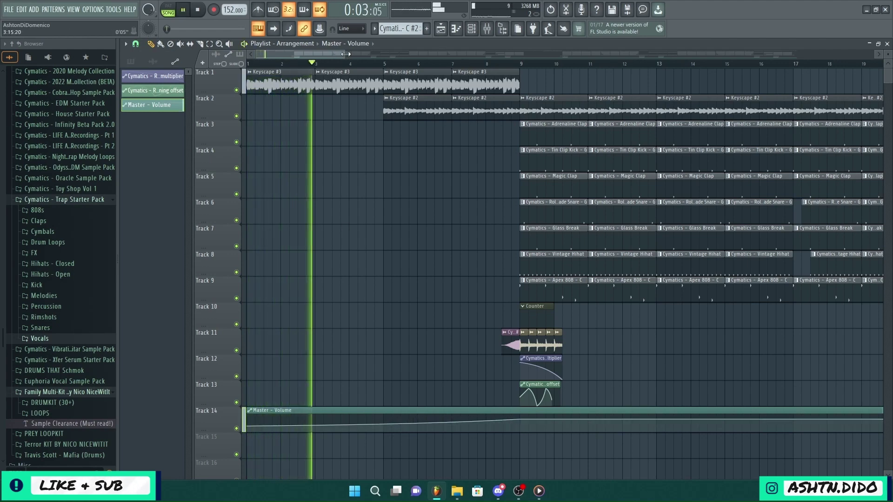
{"action": "left_click_drag", "start_coordinate": [338, 54], "coordinate": [640, 53]}
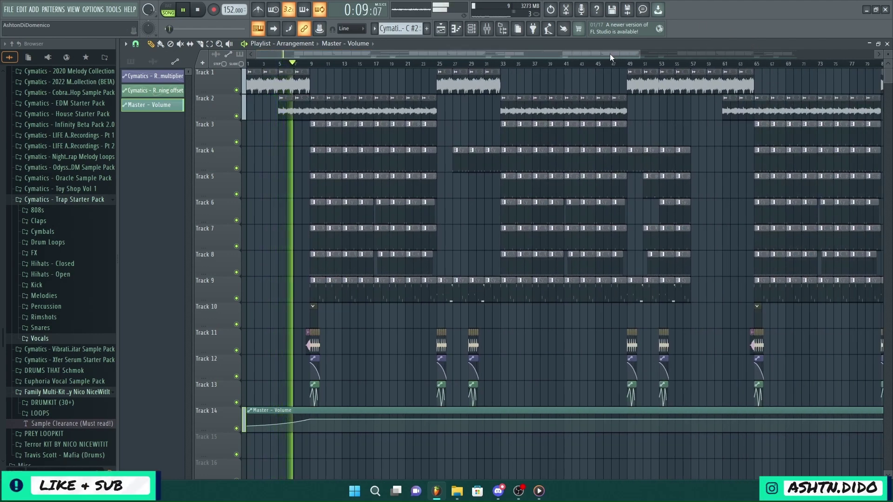
{"action": "left_click_drag", "start_coordinate": [610, 54], "coordinate": [892, 69]}
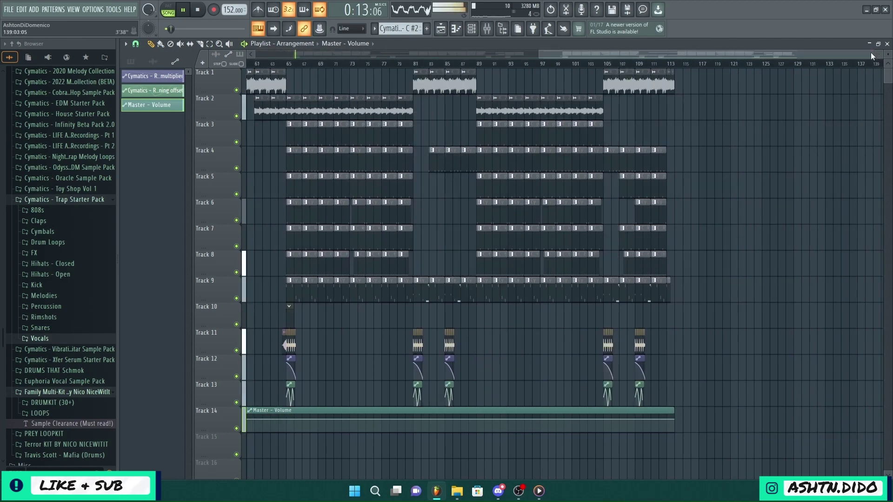
{"action": "key", "text": "space"}
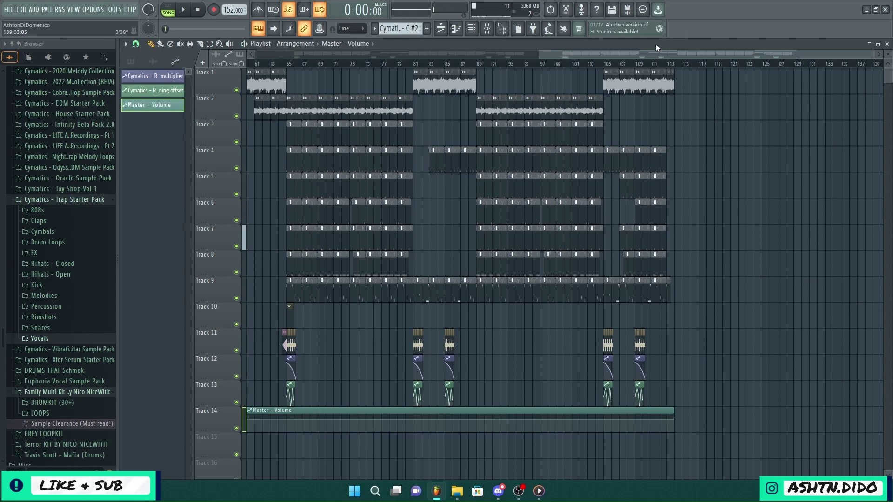
Step: Extend the Master - Volume clip to bar 116 and shape a curved fade-out from bar 114 down to 0% at its end
{"action": "left_click", "coordinate": [650, 64]}
{"action": "key", "text": "space"}
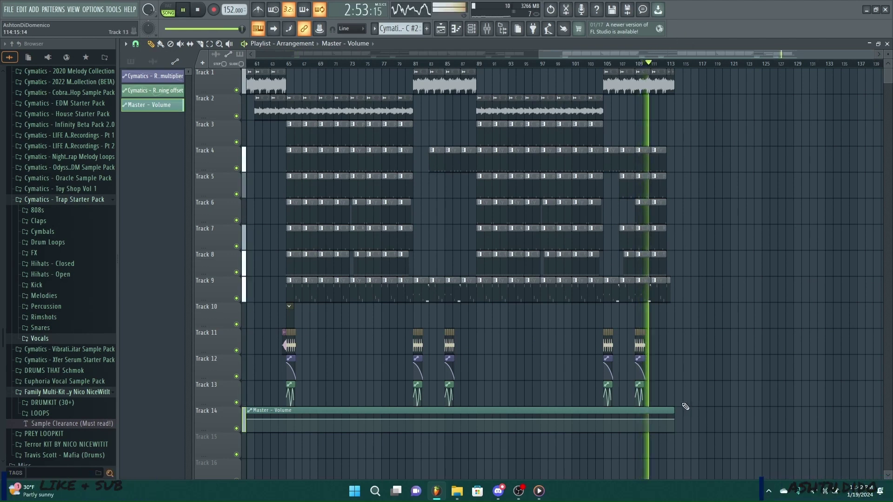
{"action": "left_click_drag", "start_coordinate": [674, 409], "coordinate": [688, 412]}
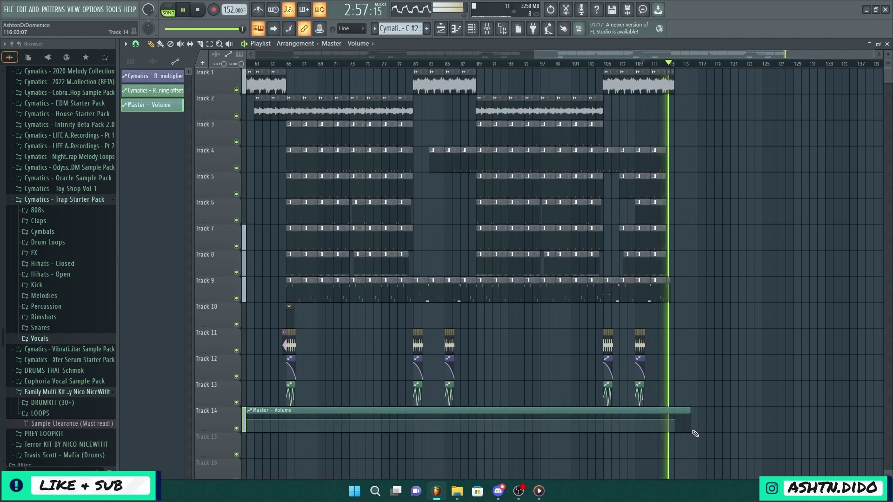
{"action": "left_click_drag", "start_coordinate": [677, 420], "coordinate": [694, 438]}
{"action": "key", "text": "space"}
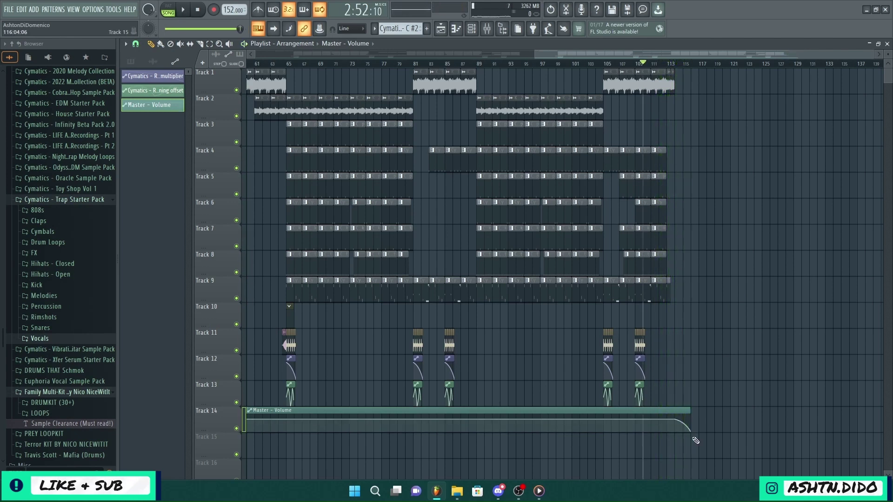
Step: Duplicate the short Keyscape #3 clips at the end of Track 1 so the melody runs to bar 115
{"action": "key", "text": "space"}
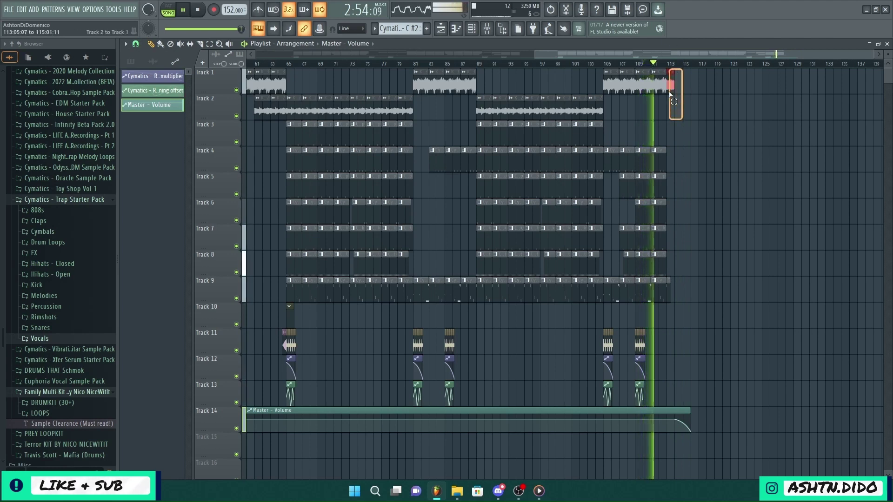
{"action": "left_click_drag", "start_coordinate": [671, 92], "coordinate": [682, 93]}
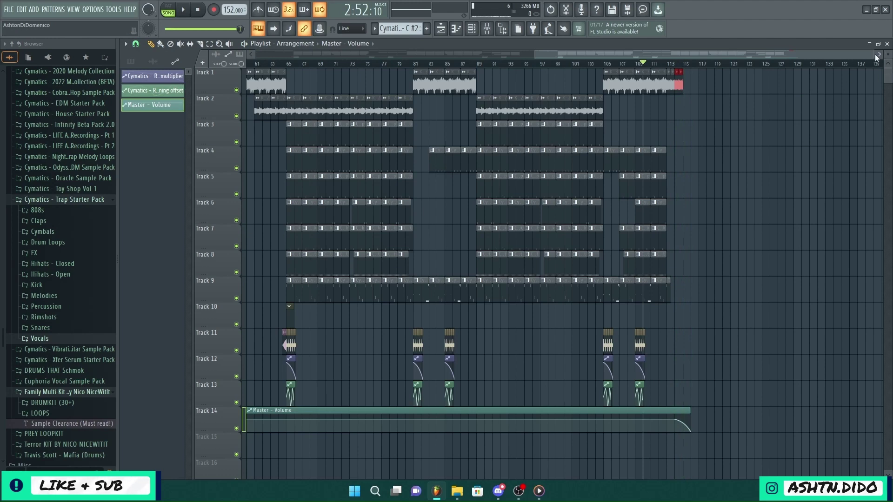
Step: Duplicate the last Tin Clip Kick clip to bar 113 and trim it to the length of the short Apex 808 clip there
{"action": "left_click_drag", "start_coordinate": [872, 57], "coordinate": [786, 80]}
{"action": "key", "text": "space"}
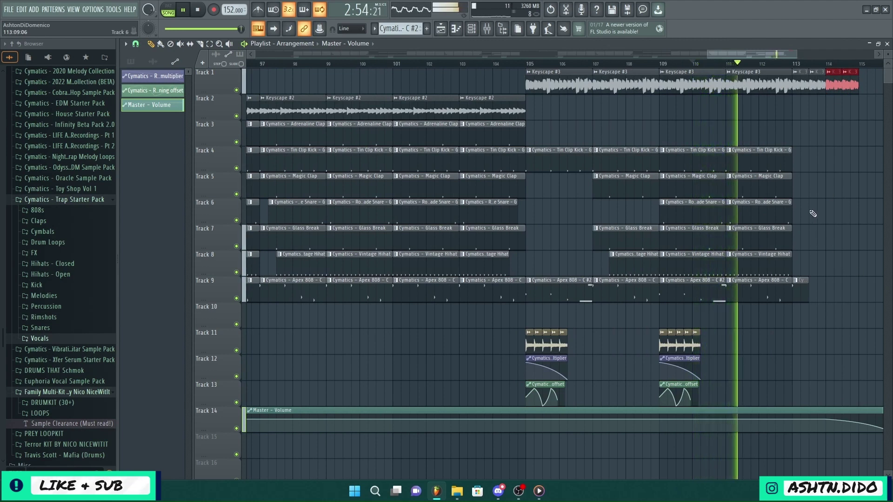
{"action": "left_click_drag", "start_coordinate": [804, 162], "coordinate": [786, 161]}
{"action": "key", "text": "ctrl+b"}
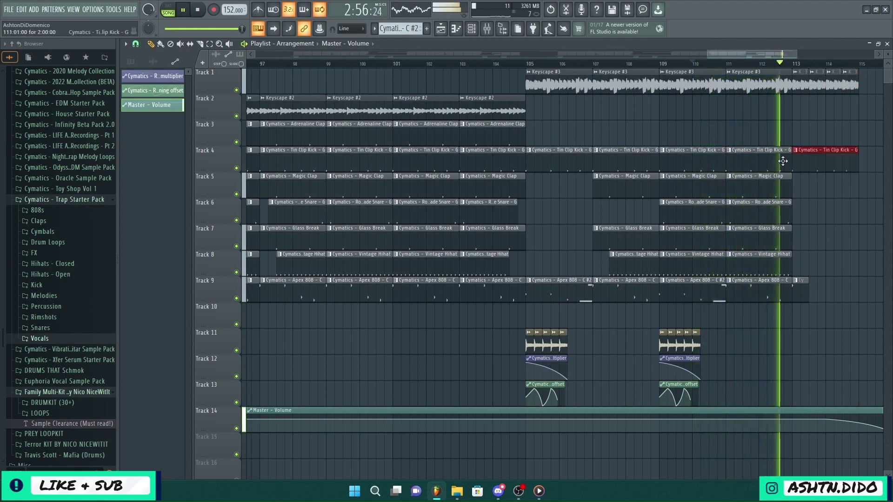
{"action": "left_click_drag", "start_coordinate": [858, 150], "coordinate": [809, 150]}
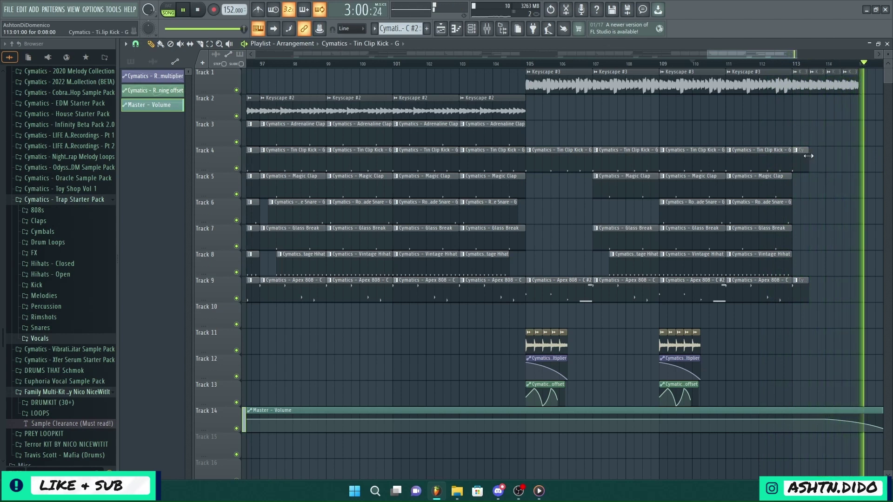
{"action": "key", "text": "space"}
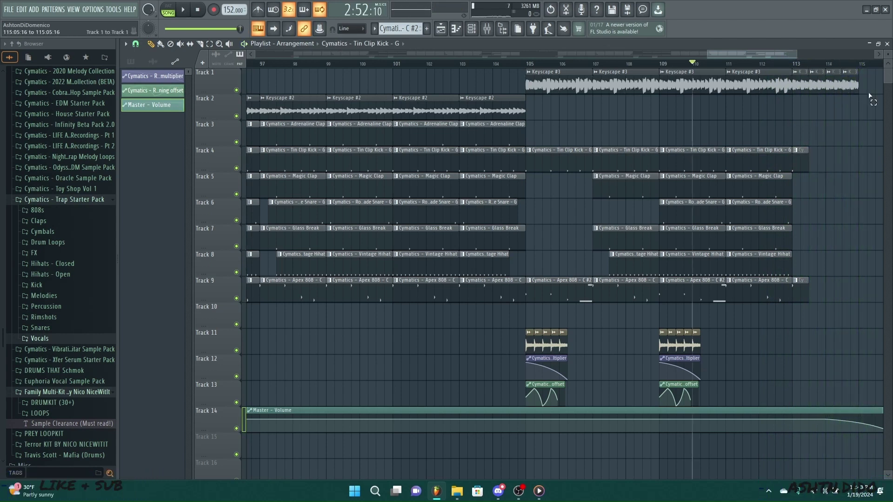
Step: Duplicate the last short Keyscape #3 clip to bar 115, trim it to end just after that bar starts, and audition the ending
{"action": "left_click_drag", "start_coordinate": [861, 92], "coordinate": [853, 90]}
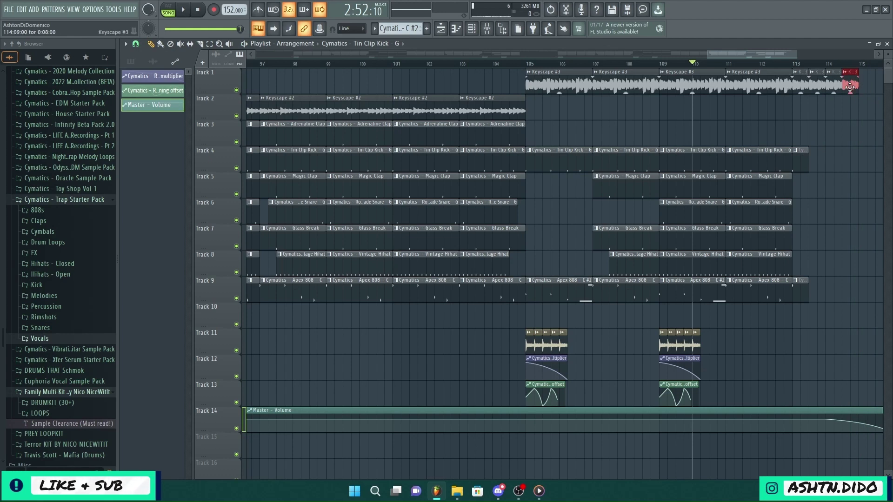
{"action": "scroll", "coordinate": [851, 87], "scroll_direction": "right", "scroll_amount": 2}
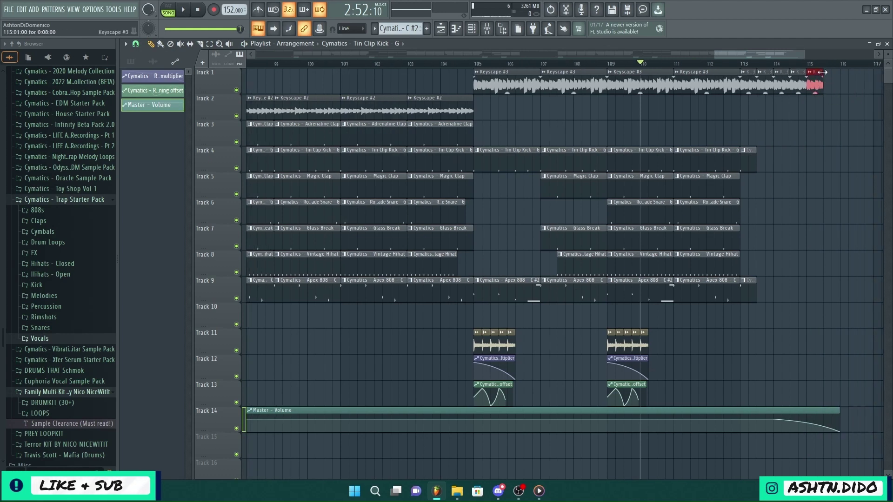
{"action": "key", "text": "space"}
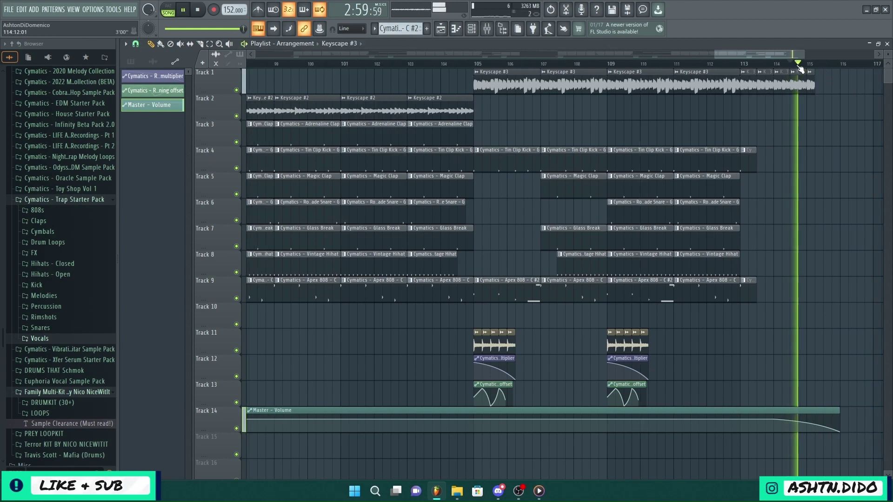
{"action": "key", "text": "space"}
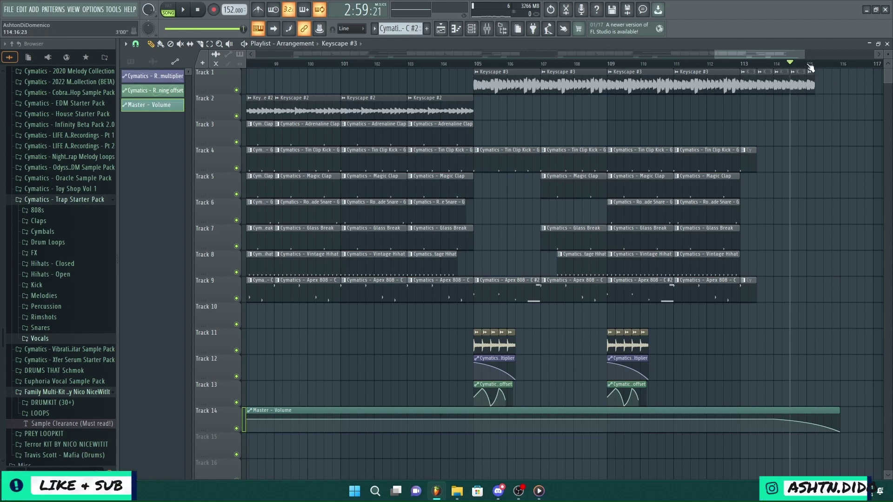
{"action": "left_click_drag", "start_coordinate": [804, 55], "coordinate": [788, 48]}
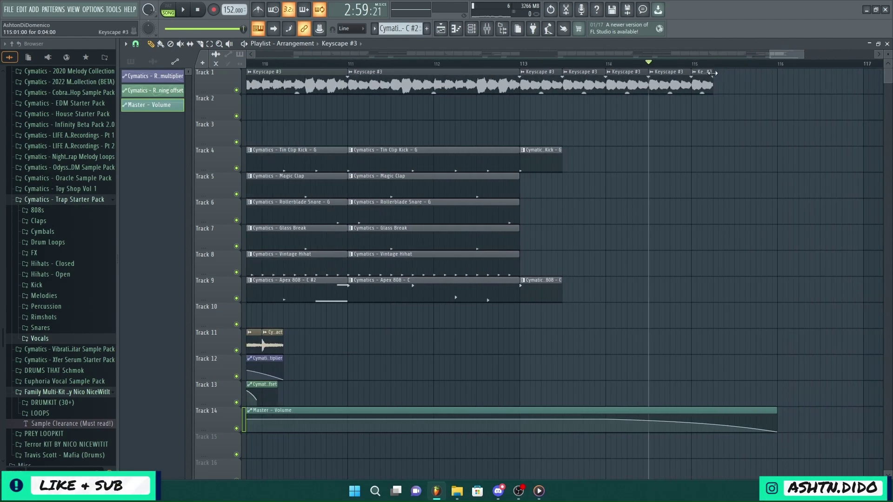
{"action": "key", "text": "space"}
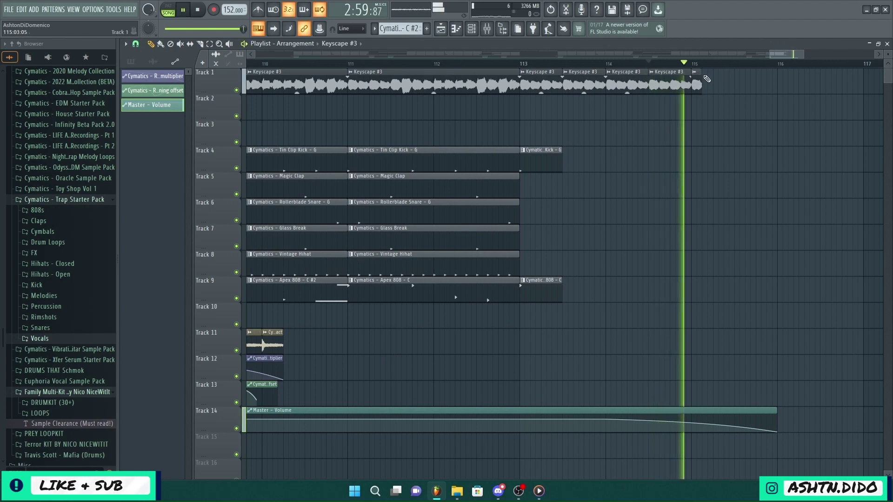
{"action": "key", "text": "space"}
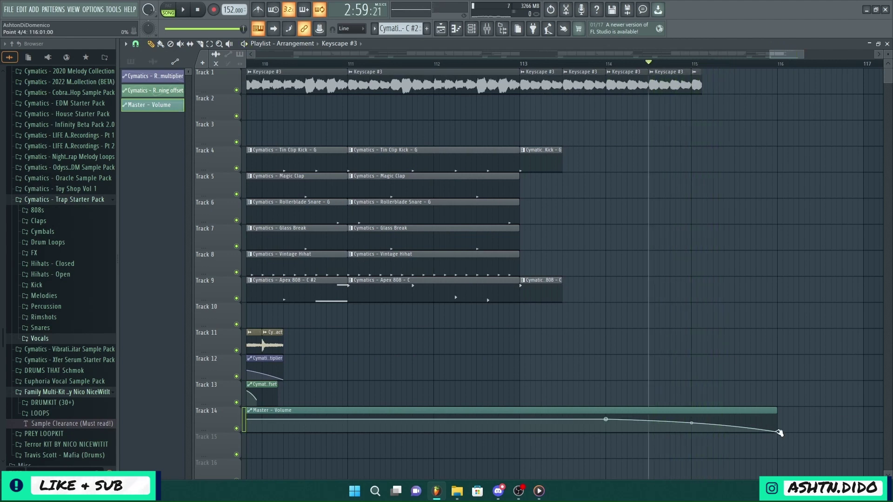
Step: Move the 0% end point of the Master - Volume fade-out earlier, to about 115:06, and audition it
{"action": "left_click_drag", "start_coordinate": [703, 437], "coordinate": [727, 440]}
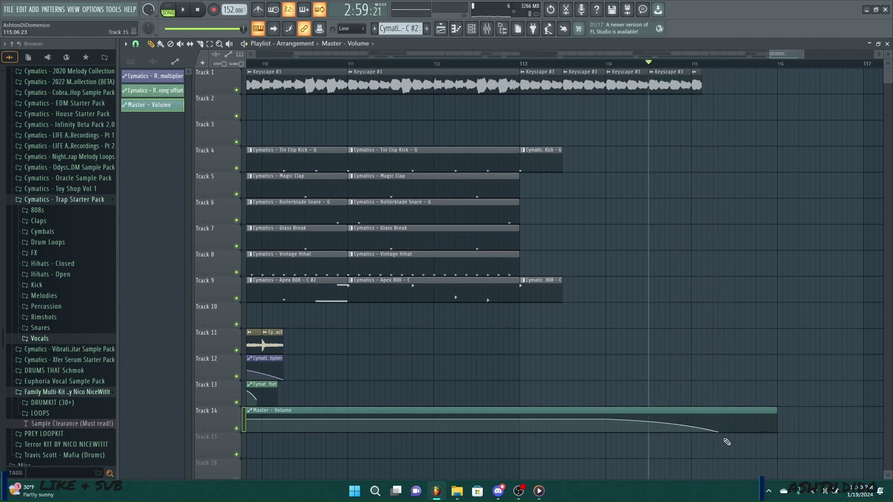
{"action": "key", "text": "space"}
{"action": "key", "text": "space"}
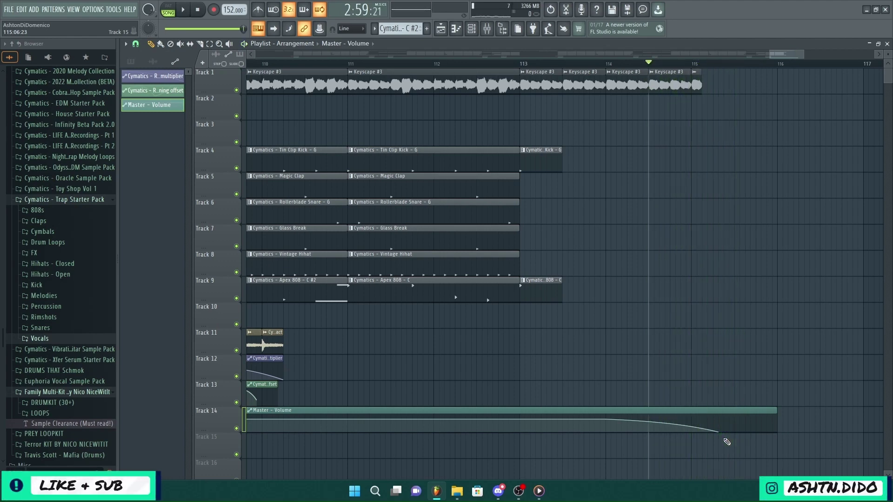